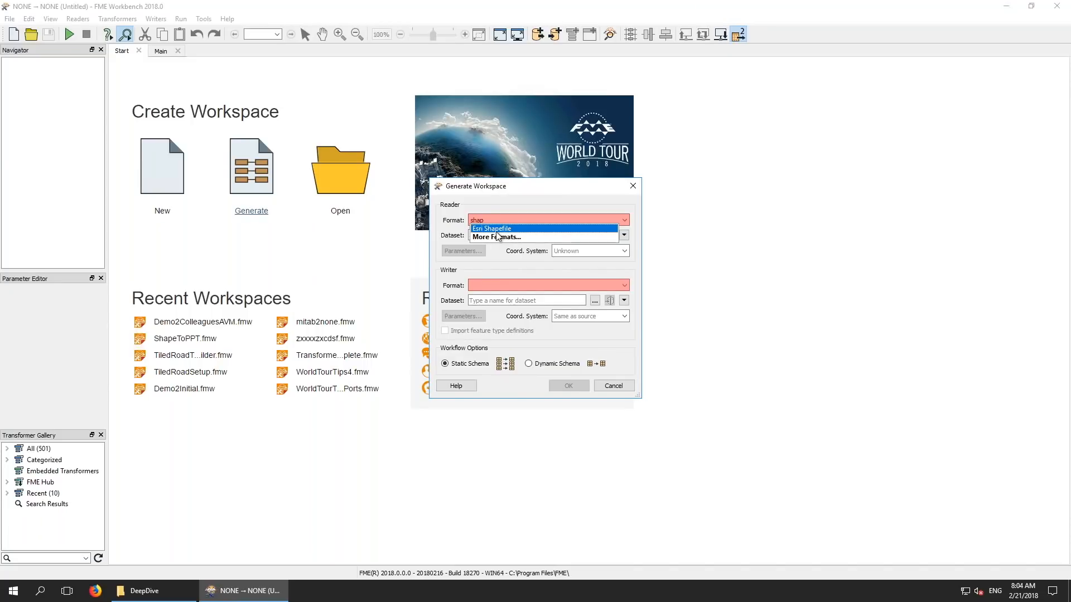
# Set the reader format to Esri Shapefile and its dataset to Parks.shp from the Demo1\SourceData folder
pyautogui.click(498, 229)
pyautogui.click(609, 234)
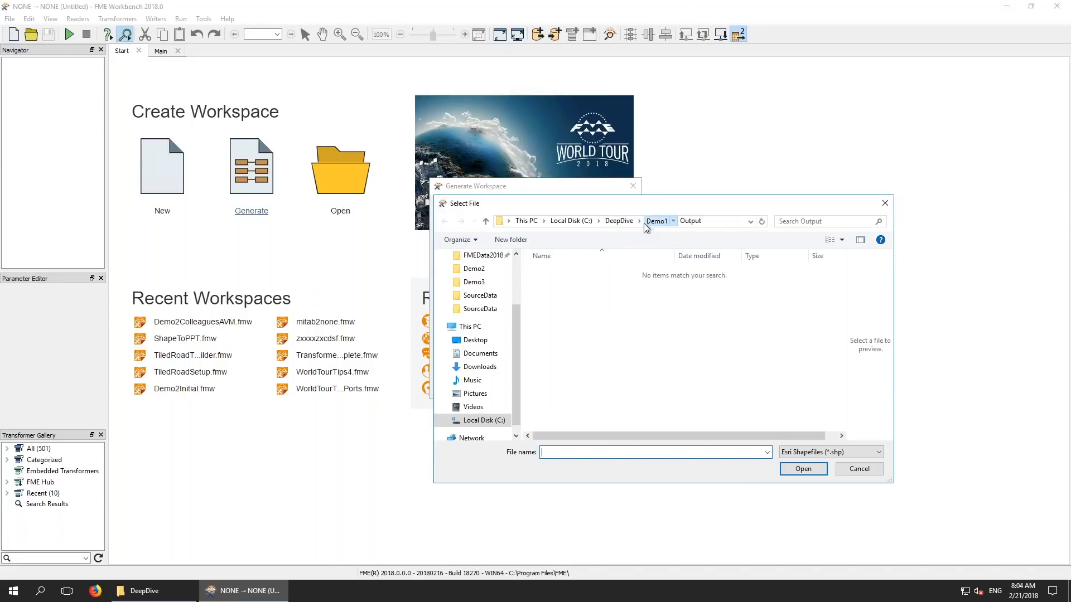
pyautogui.click(656, 221)
pyautogui.click(556, 285)
pyautogui.doubleClick(557, 284)
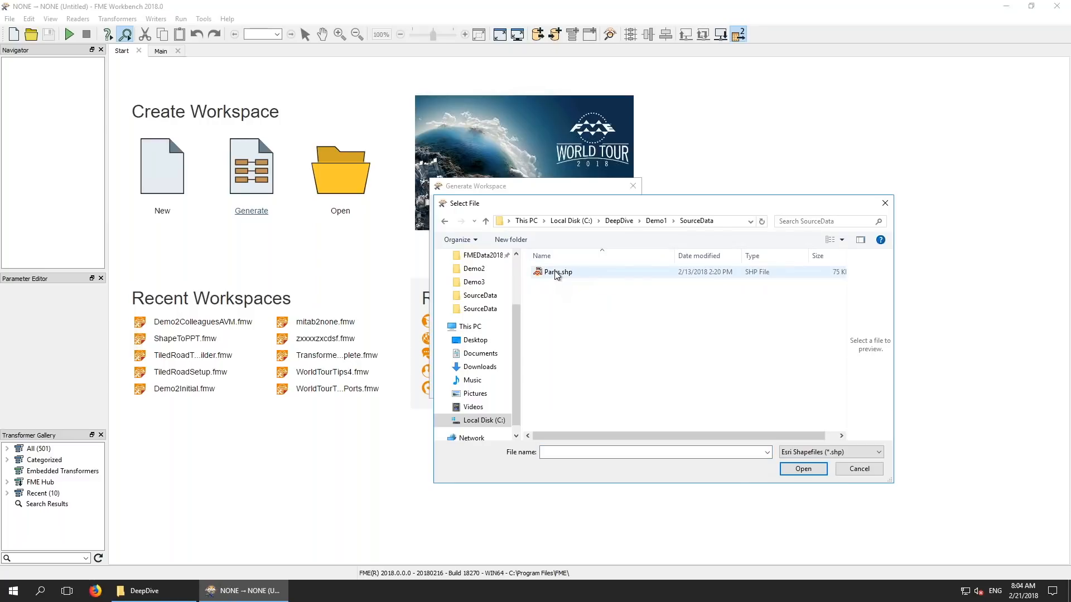
pyautogui.doubleClick(555, 272)
# Set the writer format to Microsoft PowerPoint and use ParksTemplate.pptx from Demo1\SourceData as its template file
pyautogui.click(547, 285)
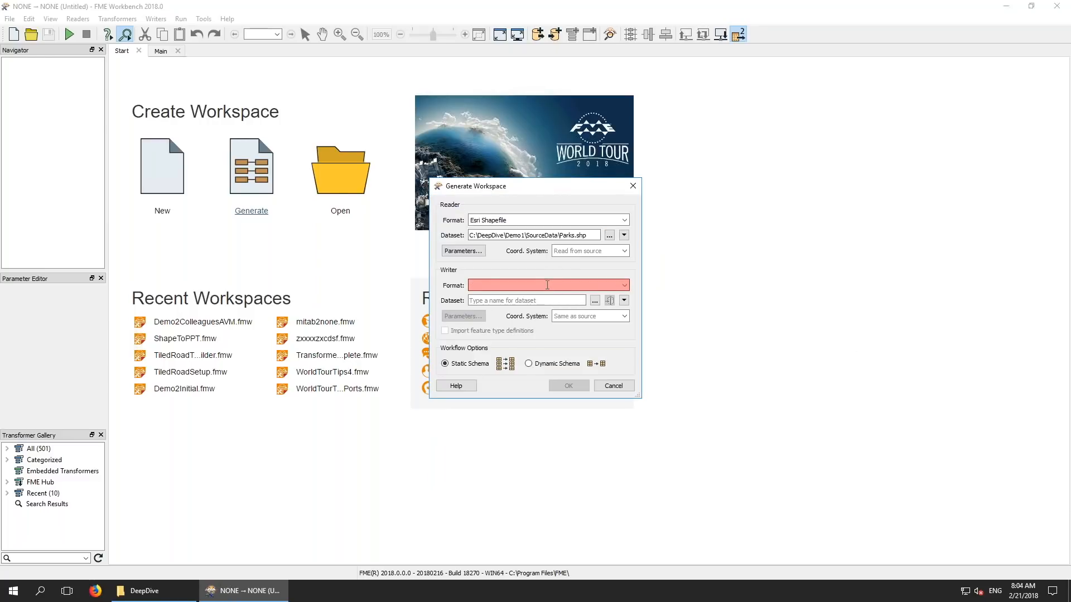
pyautogui.write('power')
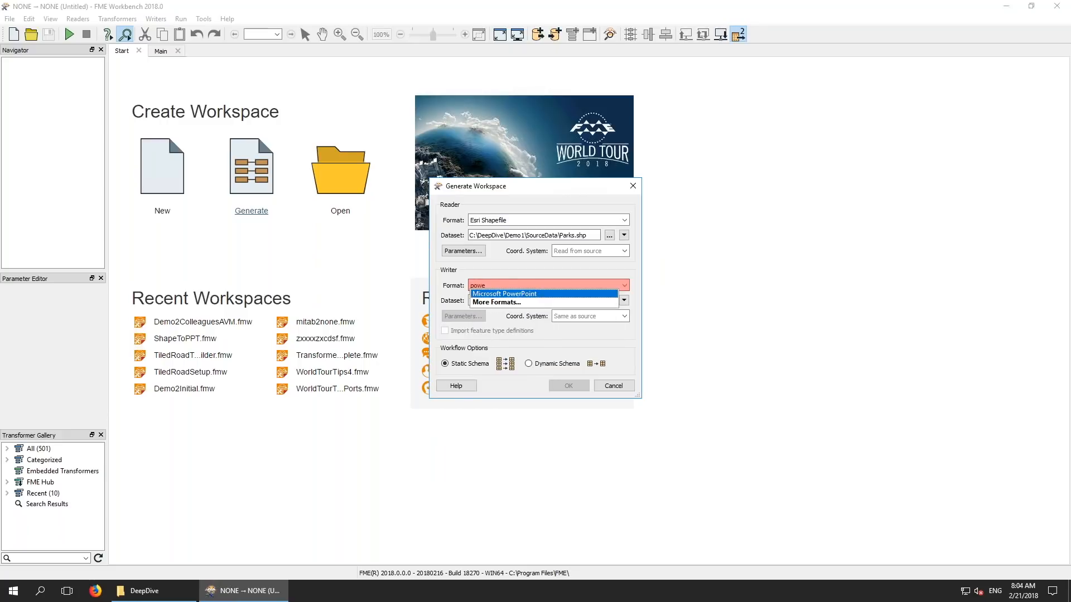
pyautogui.click(525, 294)
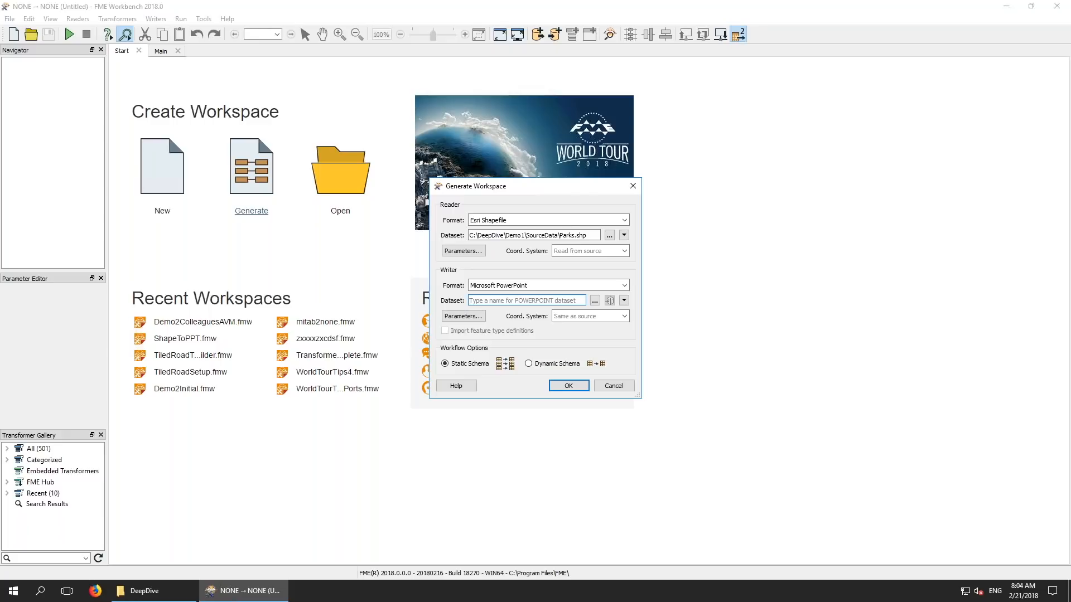
pyautogui.click(462, 317)
pyautogui.click(643, 290)
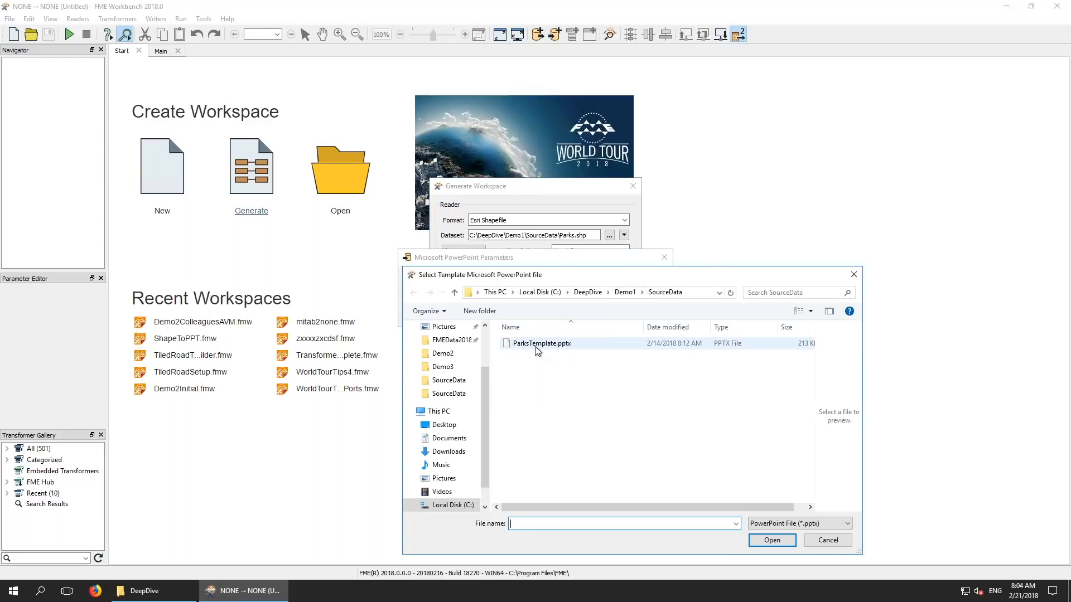
pyautogui.doubleClick(538, 344)
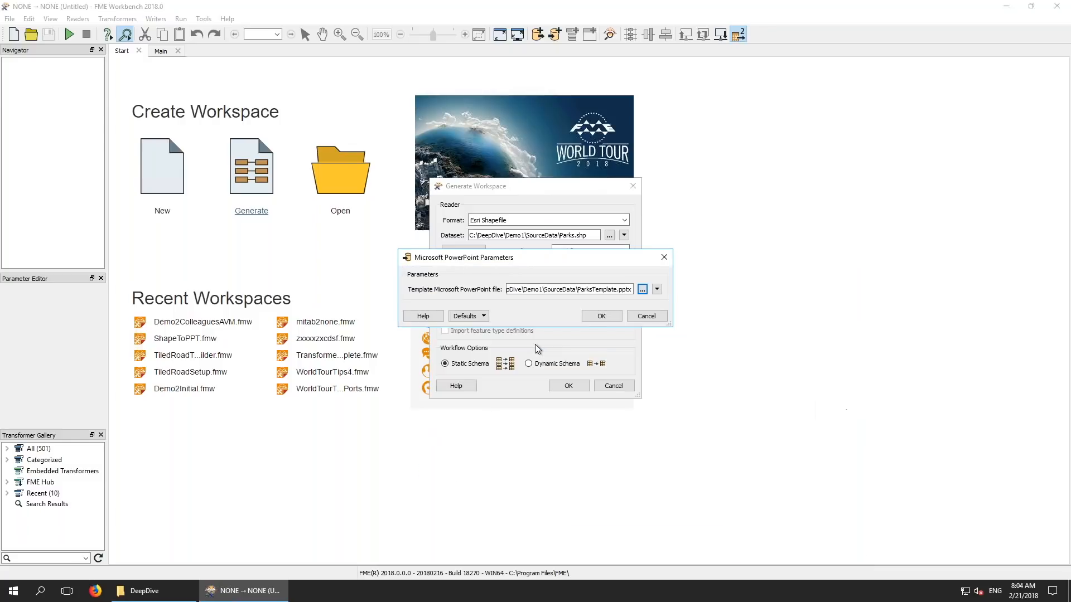
pyautogui.click(601, 316)
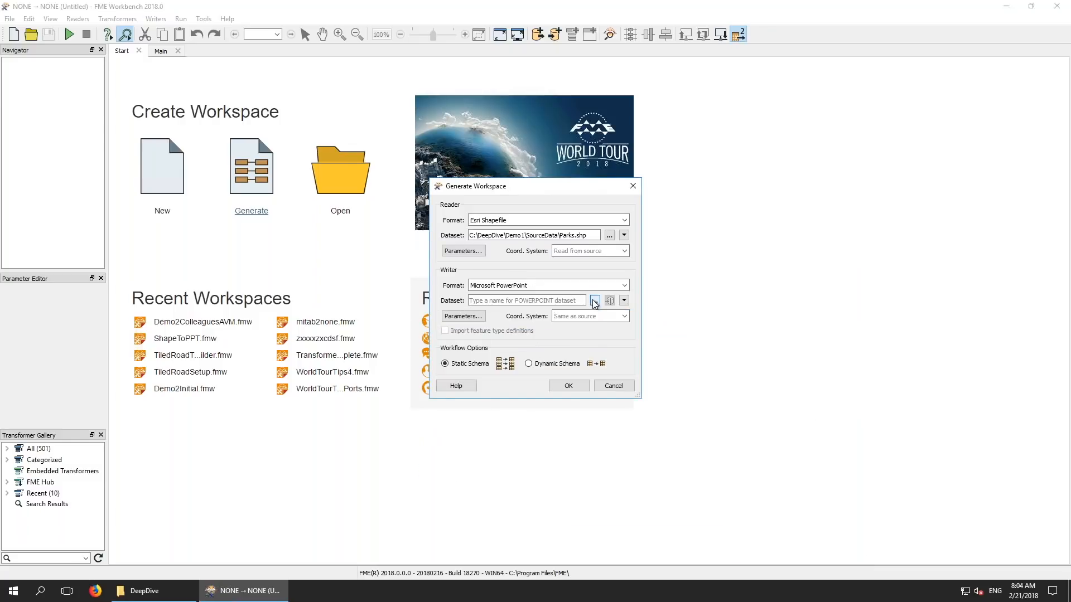
# Set the writer dataset to parks.pptx in the Demo1\Output folder and generate the workspace
pyautogui.click(594, 302)
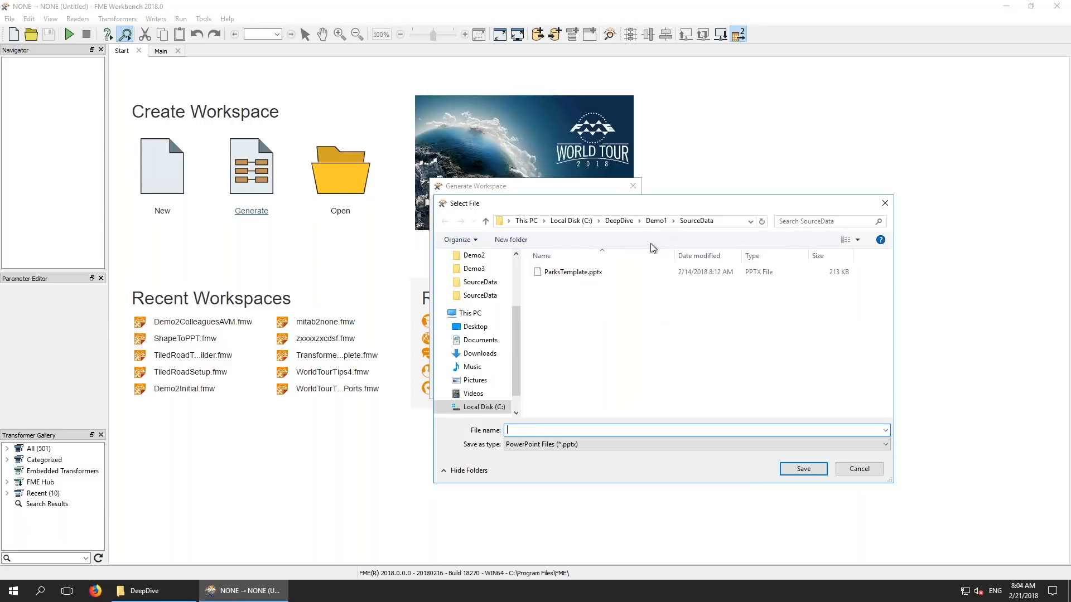
pyautogui.click(657, 221)
pyautogui.click(544, 274)
pyautogui.doubleClick(544, 273)
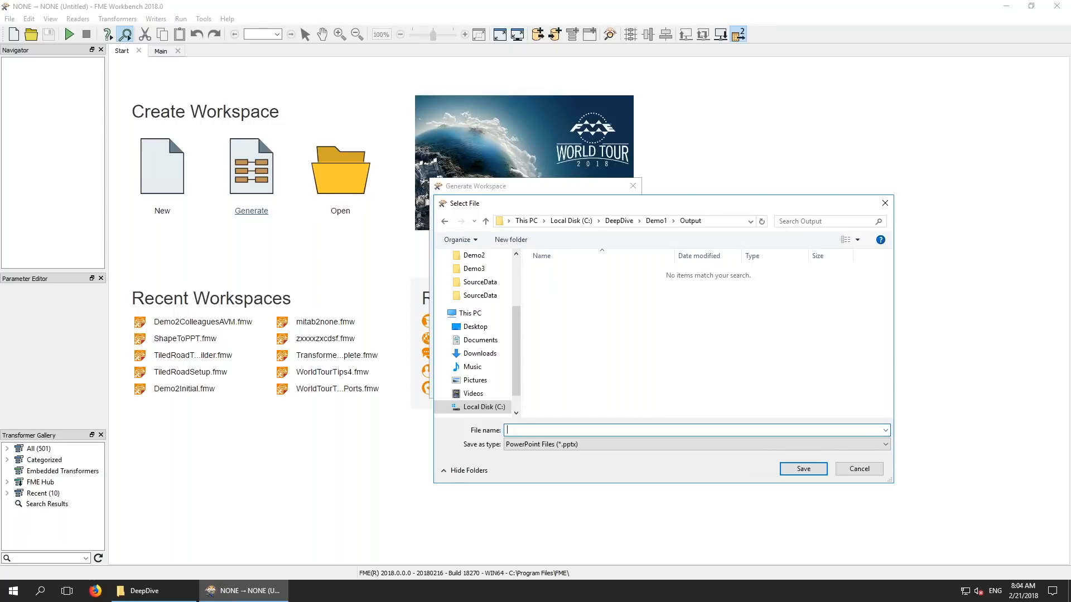
pyautogui.write('parks.pptx')
pyautogui.press('Return')
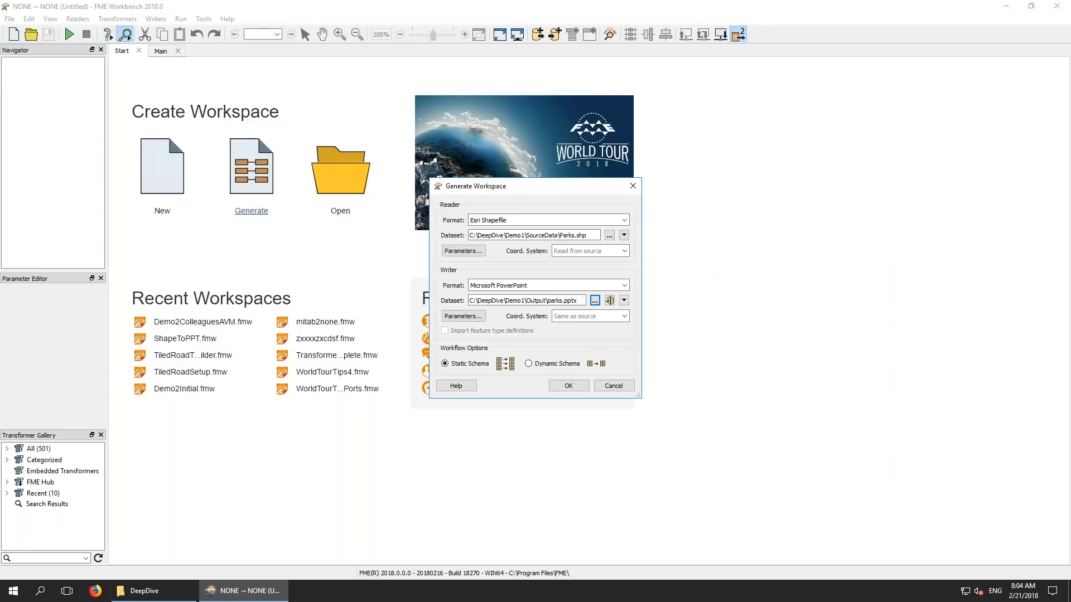
pyautogui.click(568, 386)
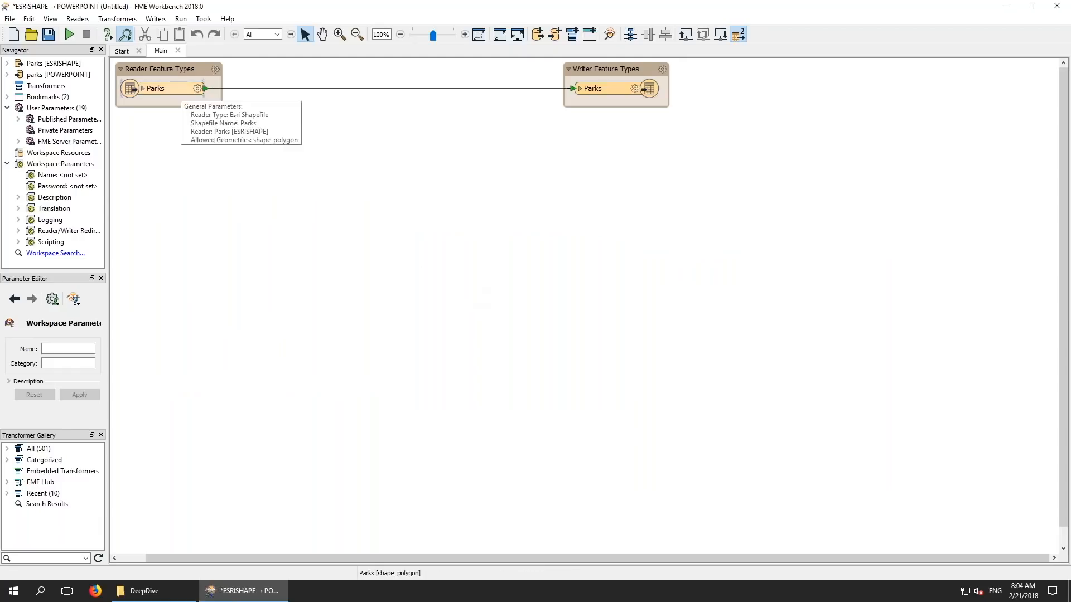
# Shift the reader and writer bookmarks slightly inward on the canvas, and insert an AreaCalculator on their connection, placed below the reader
pyautogui.moveTo(181, 70); pyautogui.dragTo(192, 89)
pyautogui.moveTo(595, 67); pyautogui.dragTo(620, 84)
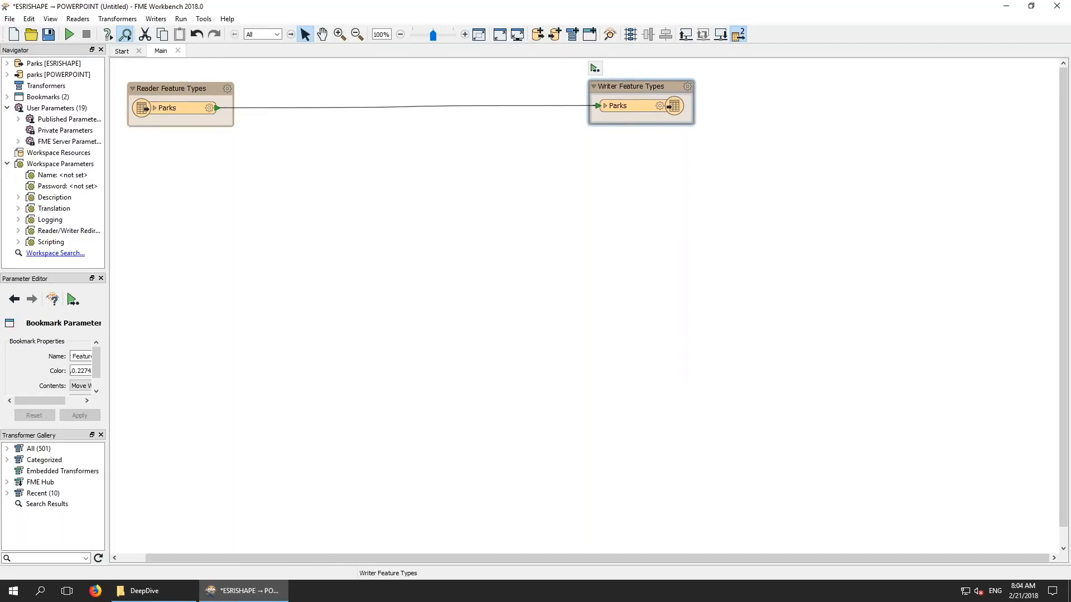
pyautogui.click(265, 109)
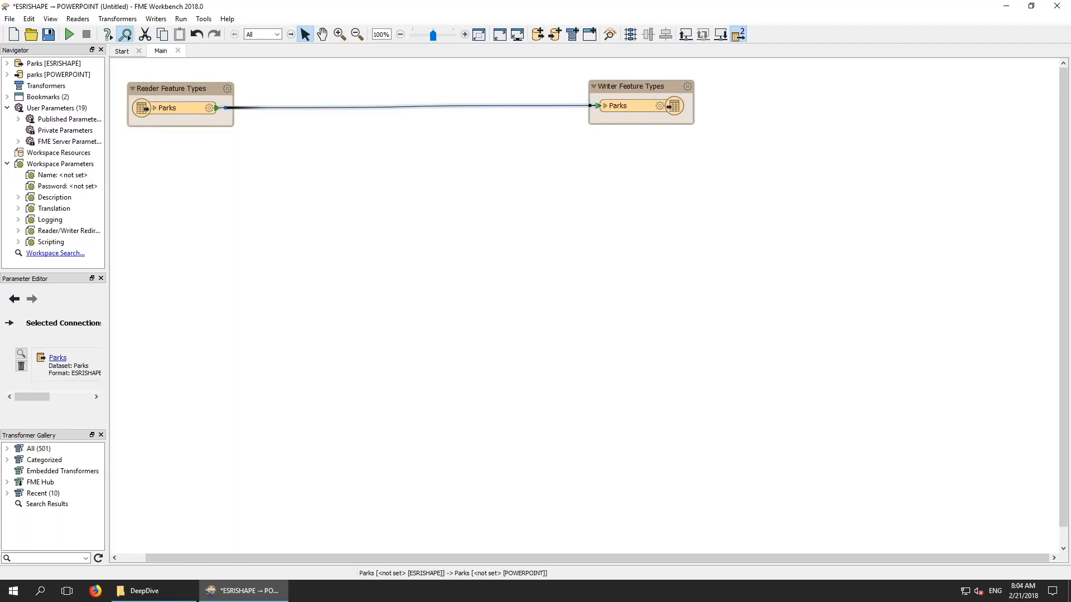
pyautogui.write('rea')
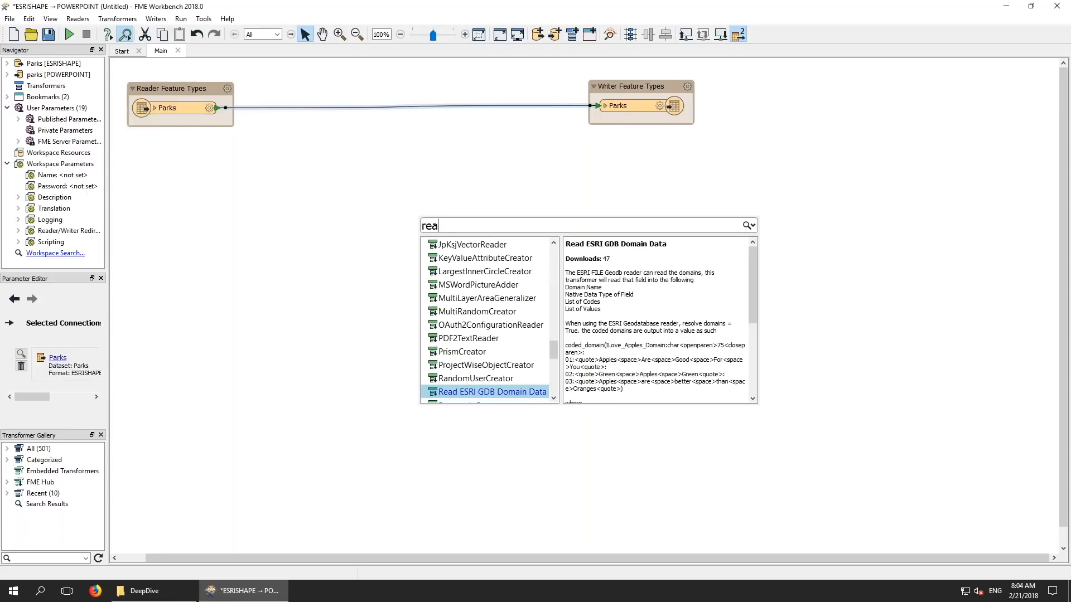
pyautogui.write('c')
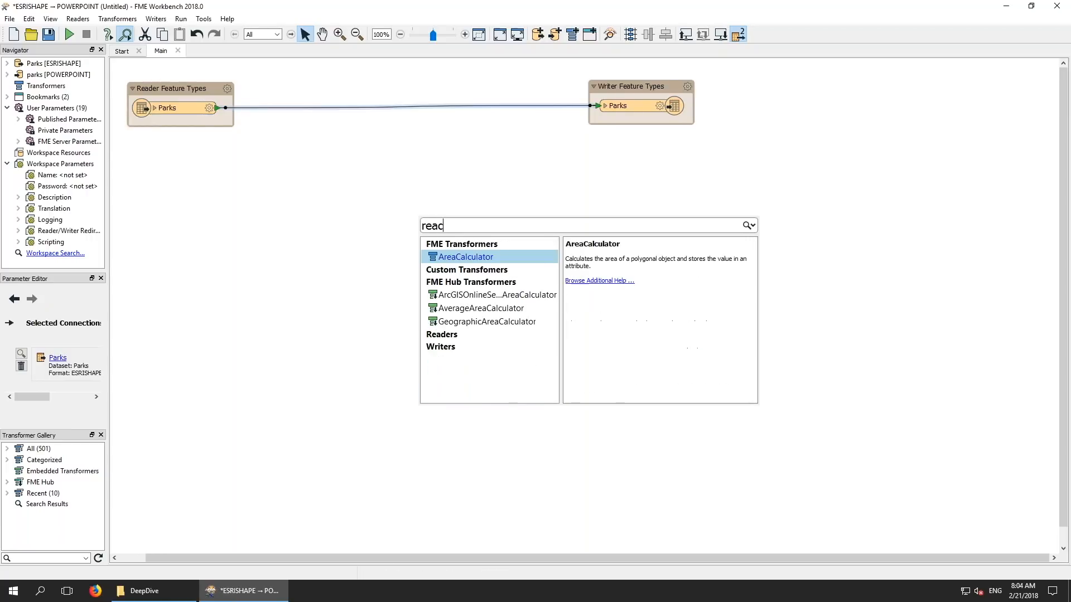
pyautogui.doubleClick(464, 262)
pyautogui.moveTo(497, 269); pyautogui.dragTo(166, 150)
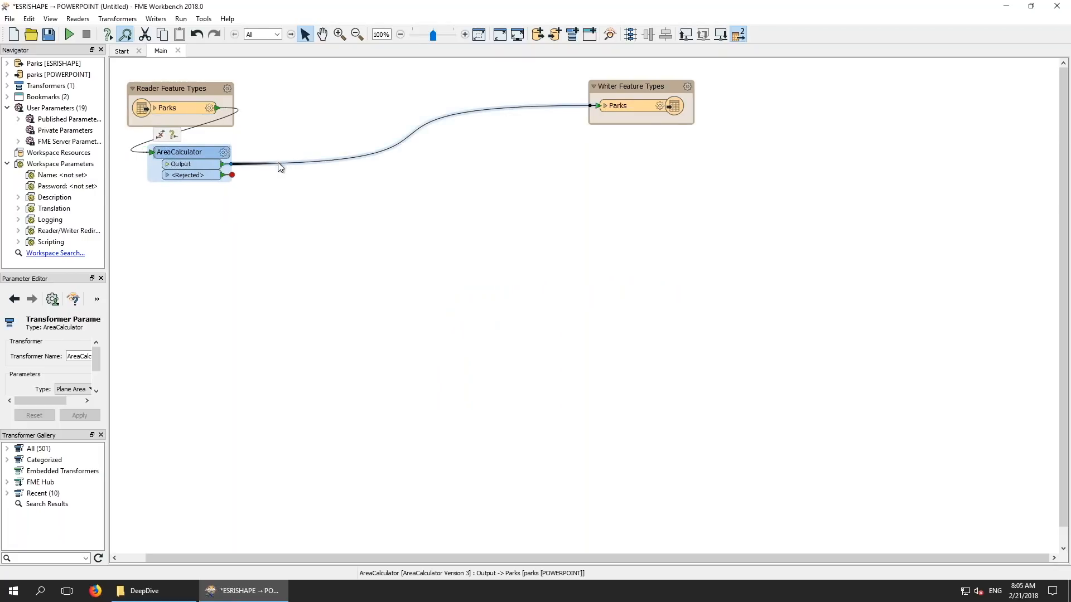
# Insert a StatisticsCalculator on the AreaCalculator's output connection and place it directly below the AreaCalculator
pyautogui.click(278, 163)
pyautogui.write('stat')
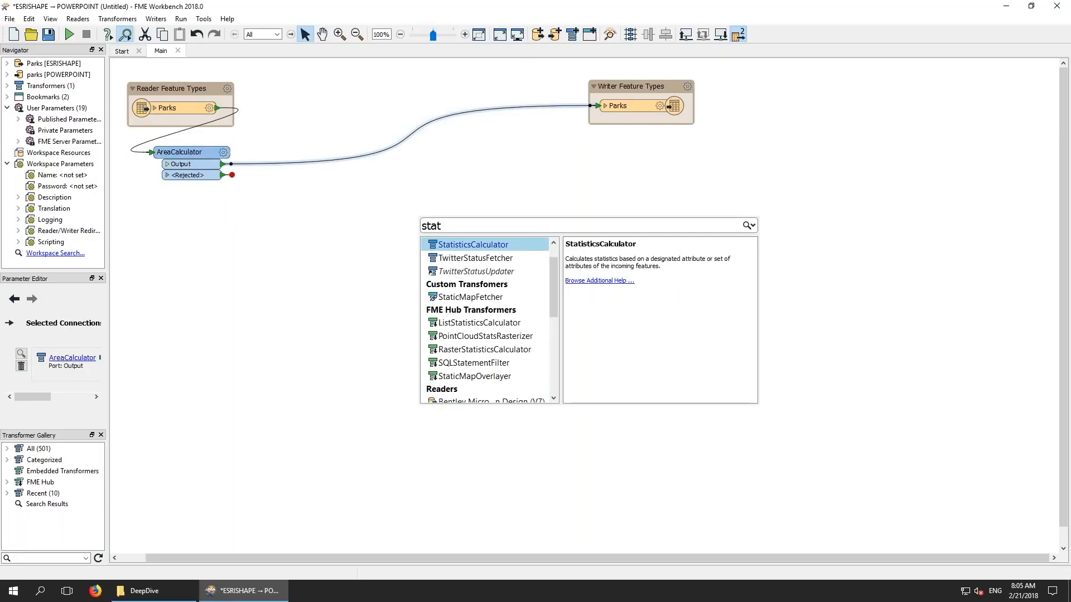
pyautogui.press('Return')
pyautogui.moveTo(311, 169); pyautogui.dragTo(182, 202)
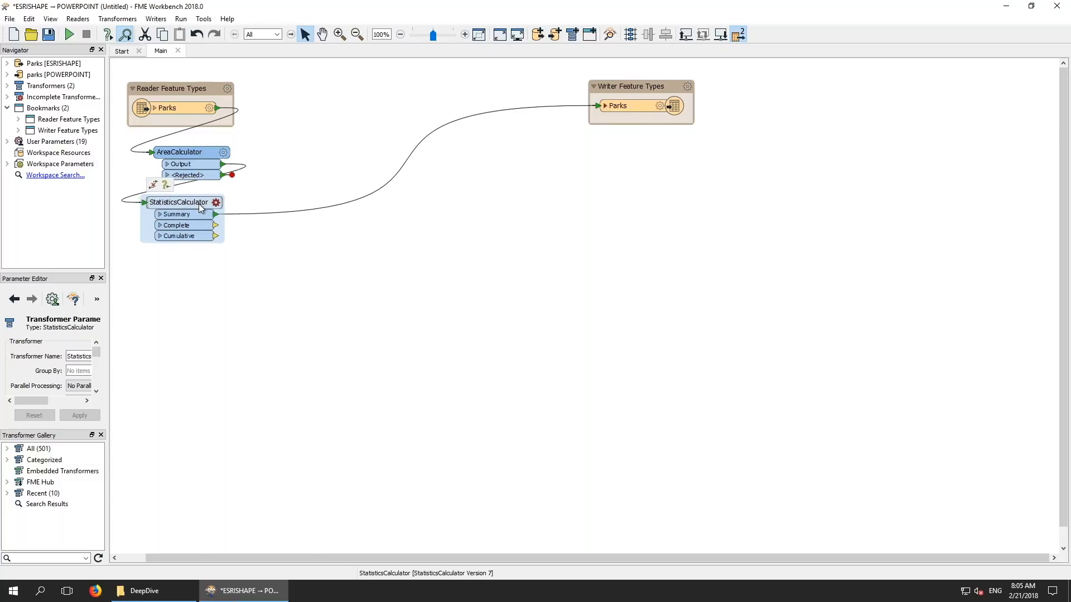
# Configure the StatisticsCalculator to group by District and analyze the _area, TreeCount and Visitors attributes
pyautogui.click(216, 202)
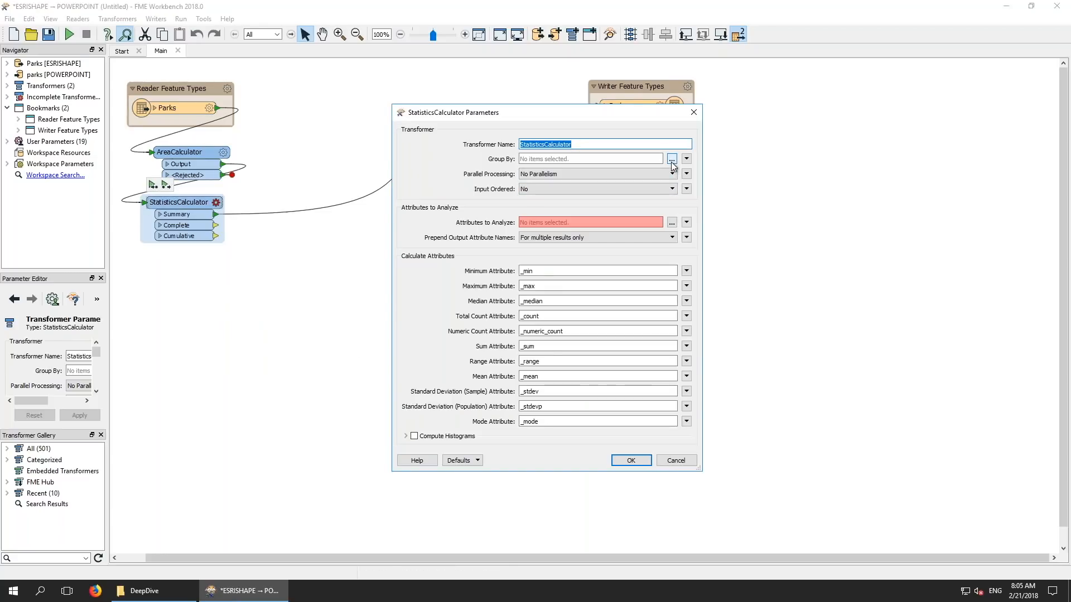
pyautogui.click(673, 160)
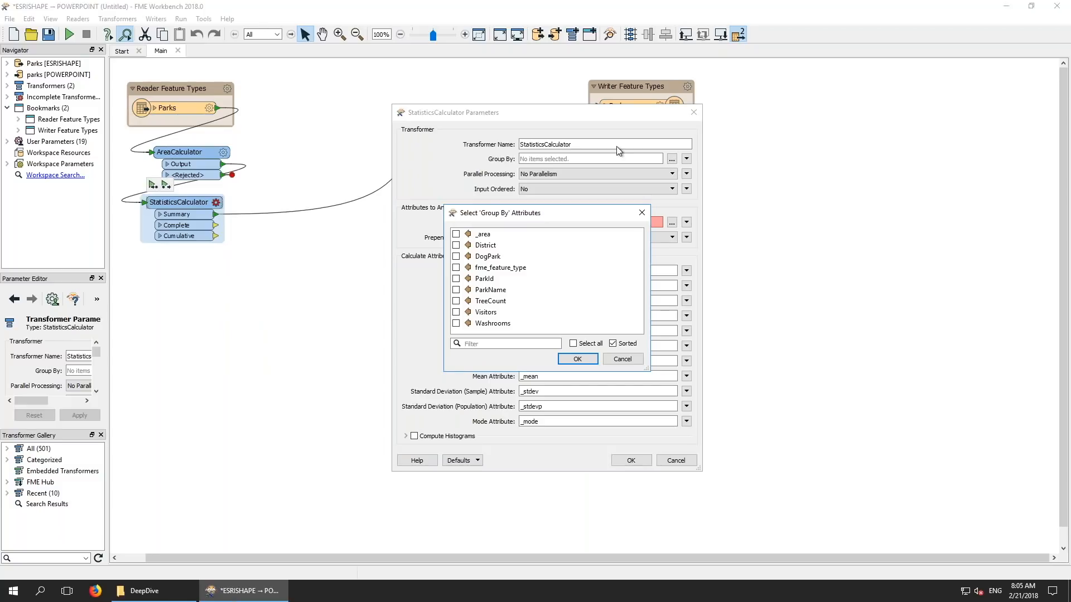
pyautogui.click(482, 248)
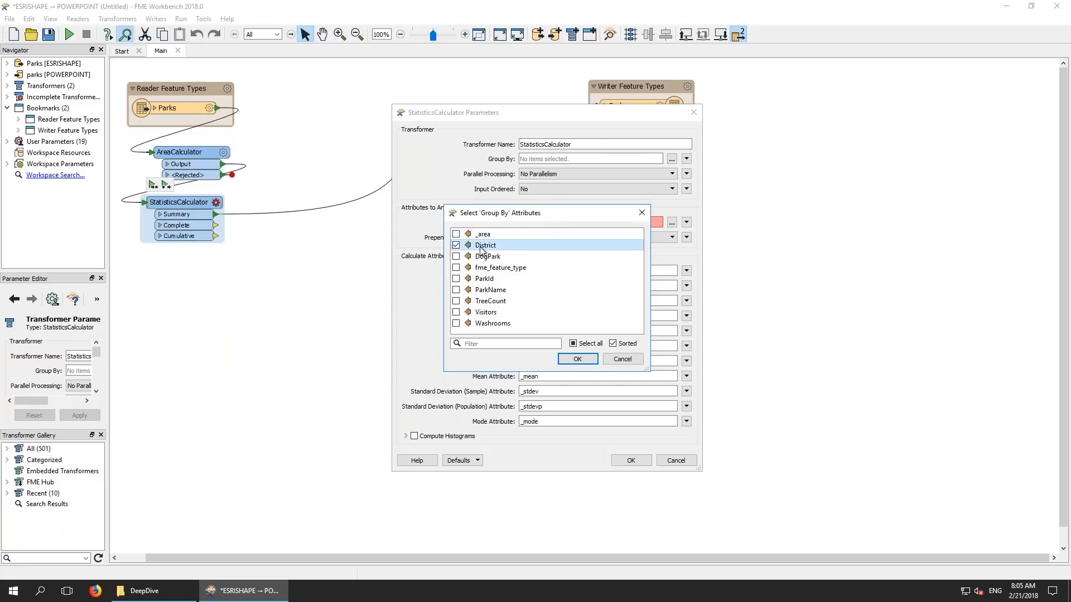
pyautogui.click(578, 359)
pyautogui.click(672, 222)
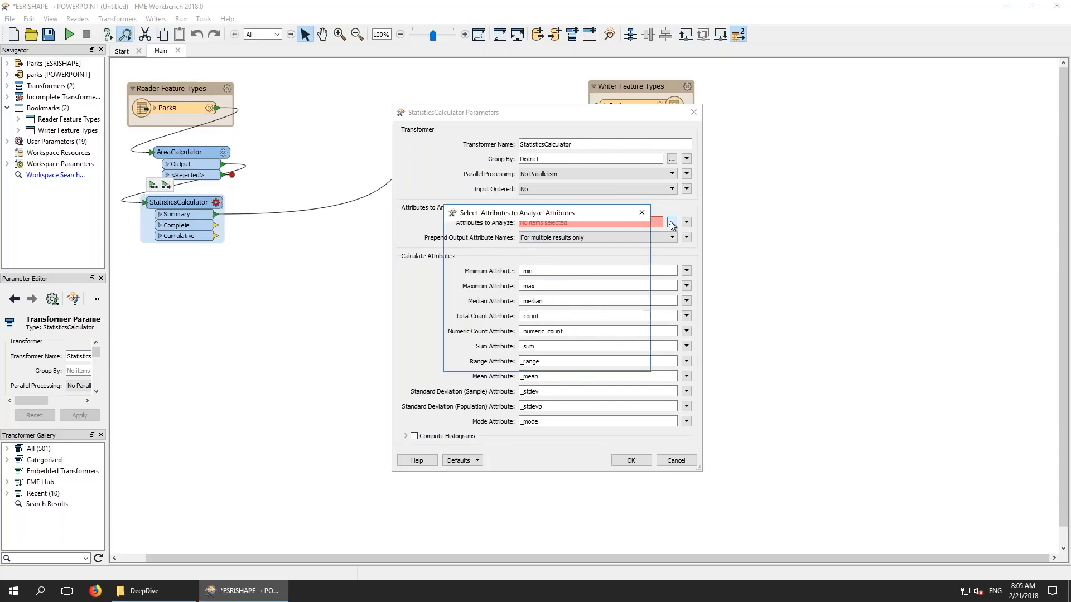
pyautogui.click(483, 235)
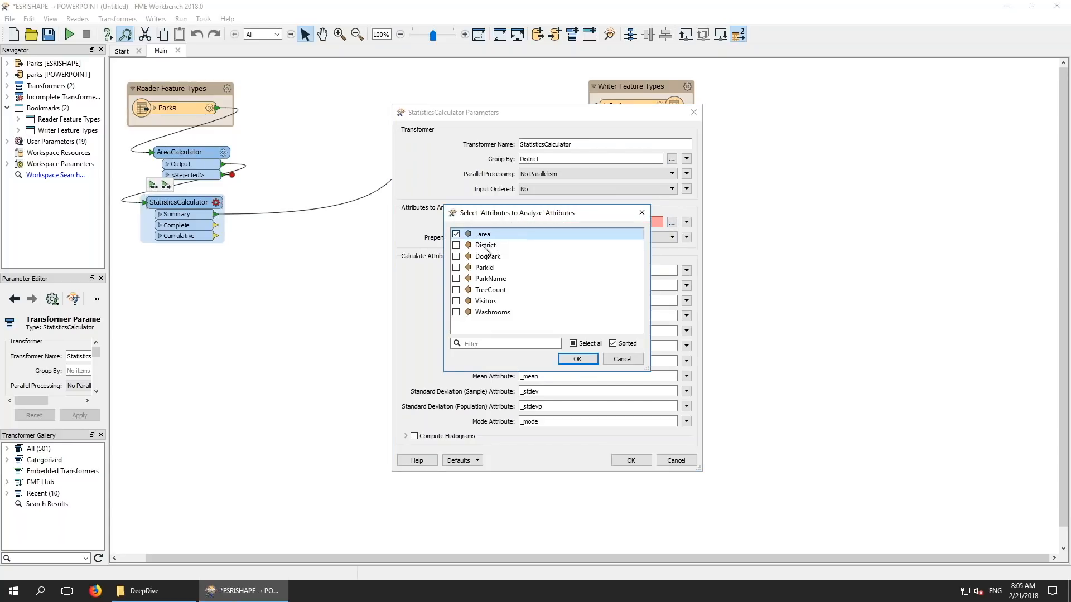
pyautogui.click(490, 291)
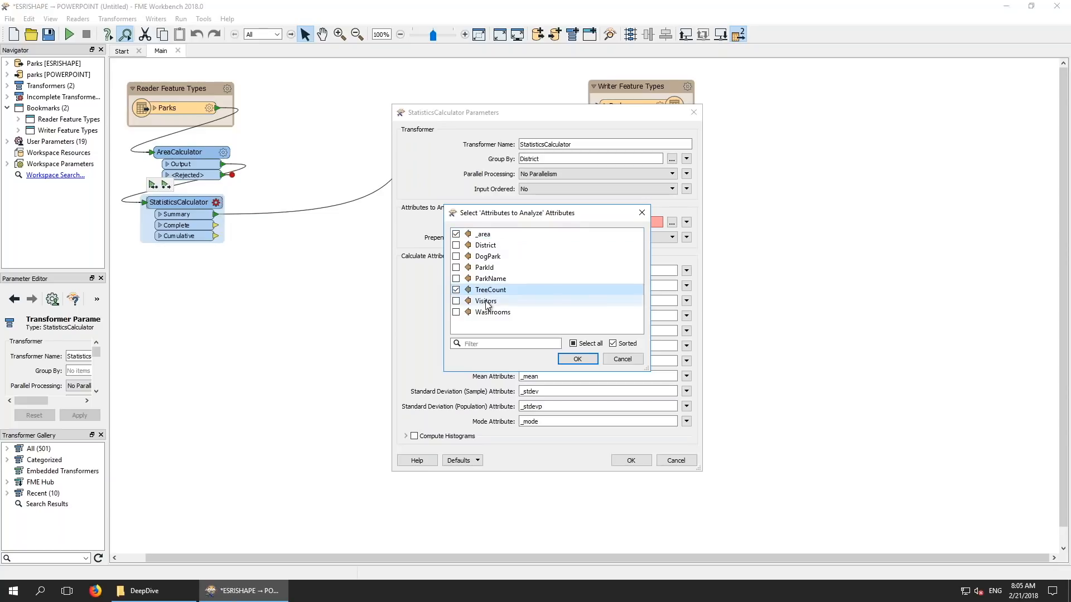
pyautogui.click(486, 302)
pyautogui.click(578, 360)
# Clear the Minimum, Maximum and Median output attribute names in the StatisticsCalculator parameters
pyautogui.click(561, 271)
pyautogui.doubleClick(555, 272)
pyautogui.press('Delete')
pyautogui.press('Tab')
pyautogui.press('Delete')
pyautogui.press('Tab')
pyautogui.press('Delete')
pyautogui.press('Tab')
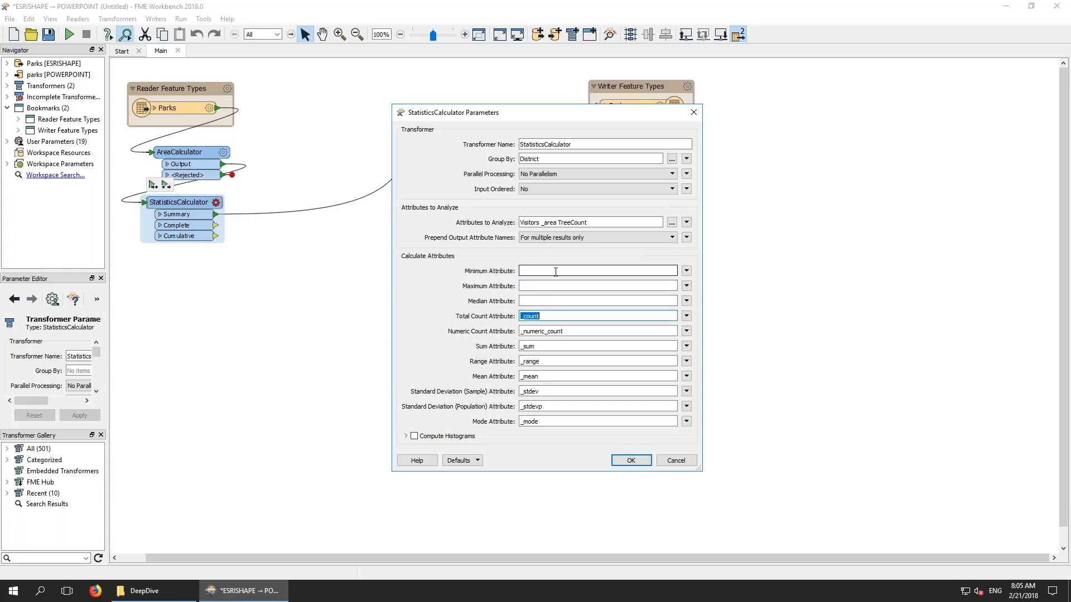
# Name the total count attribute NumberParks and the sum attribute Sum, leaving the numeric count attribute blank
pyautogui.write('NumberParks')
pyautogui.press('Tab')
pyautogui.press('Delete')
pyautogui.press('Tab')
pyautogui.write('Sum')
# Clear the range, mean, both standard deviation and mode attribute names, and apply the StatisticsCalculator parameters
pyautogui.press('Tab')
pyautogui.press('Tab')
pyautogui.press('Delete')
pyautogui.press('Tab')
pyautogui.press('Tab')
pyautogui.press('Delete')
pyautogui.press('Tab')
pyautogui.press('Tab')
pyautogui.press('Delete')
pyautogui.press('Tab')
pyautogui.press('Tab')
pyautogui.press('Delete')
pyautogui.press('Tab')
pyautogui.press('Delete')
pyautogui.press('Return')
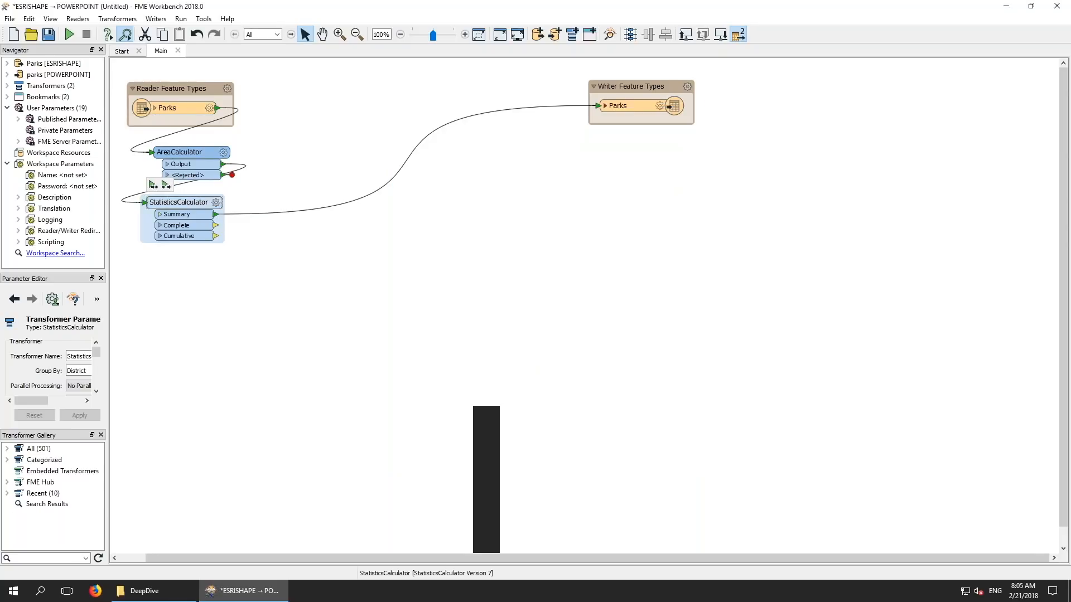
# Align the AreaCalculator above the StatisticsCalculator and insert an AttributeRounder on the StatisticsCalculator's Summary connection
pyautogui.click(185, 151)
pyautogui.moveTo(184, 149); pyautogui.dragTo(177, 151)
pyautogui.click(259, 213)
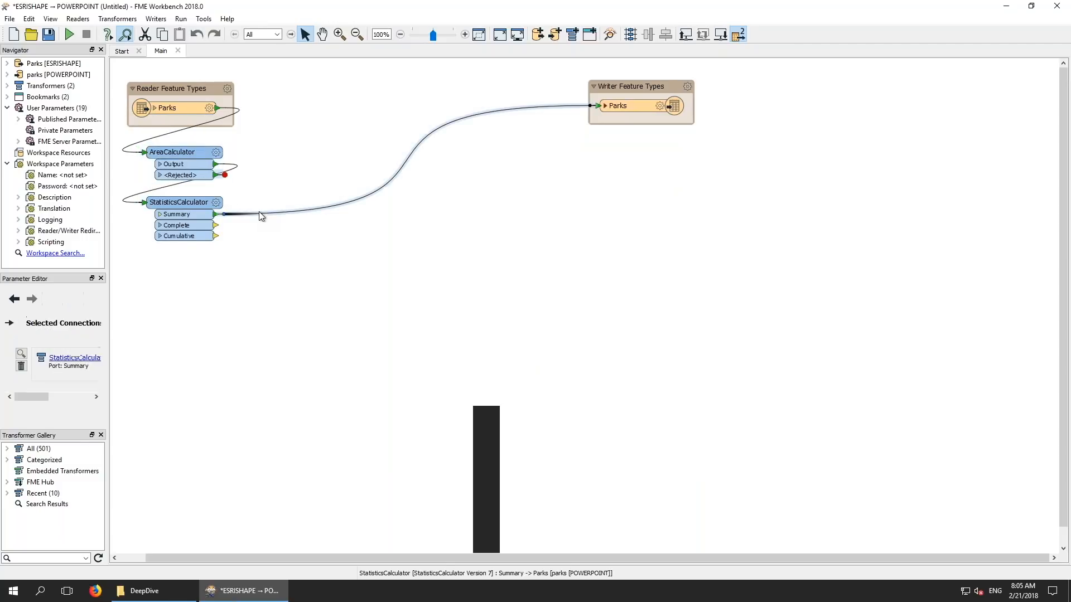
pyautogui.write('uret')
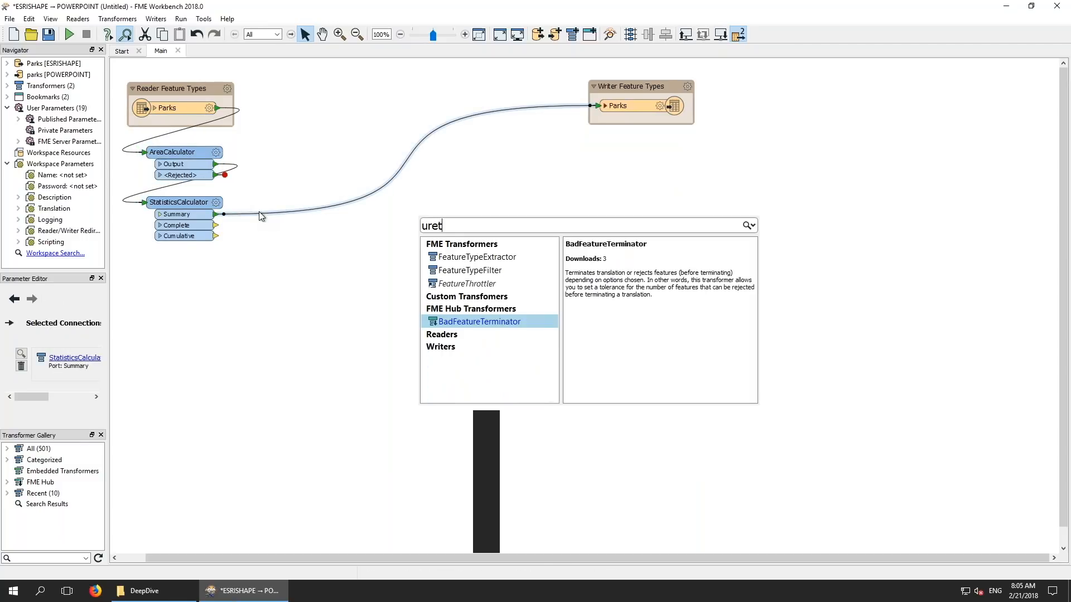
pyautogui.press('BackSpace')
pyautogui.press('BackSpace')
pyautogui.press('BackSpace')
pyautogui.write('ter')
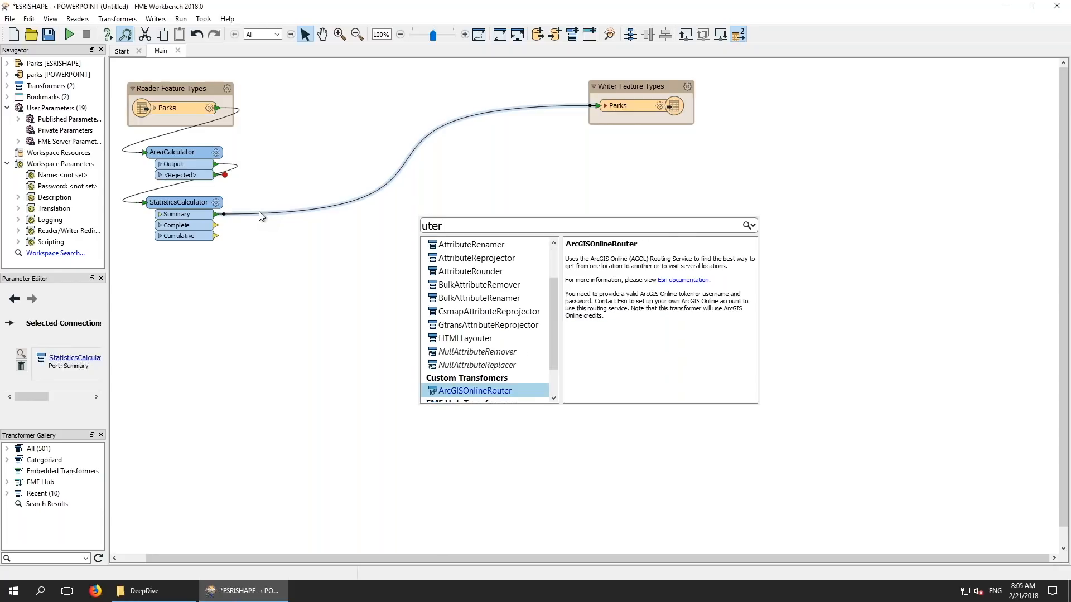
pyautogui.write('o')
pyautogui.press('Return')
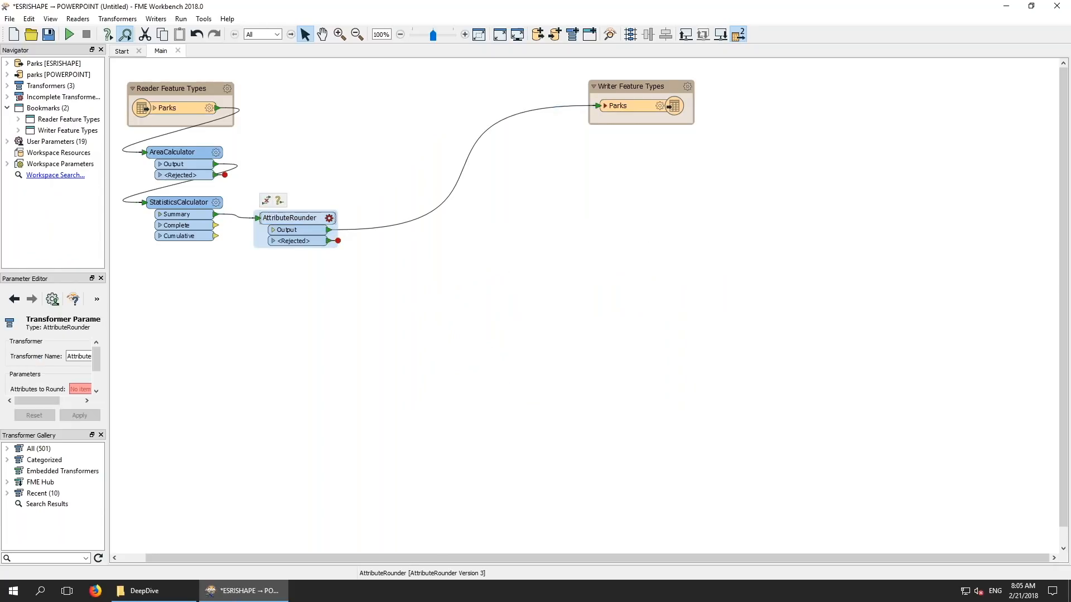
# Choose the Sum attribute under _area as the attribute to round in the AttributeRounder
pyautogui.click(329, 218)
pyautogui.click(631, 291)
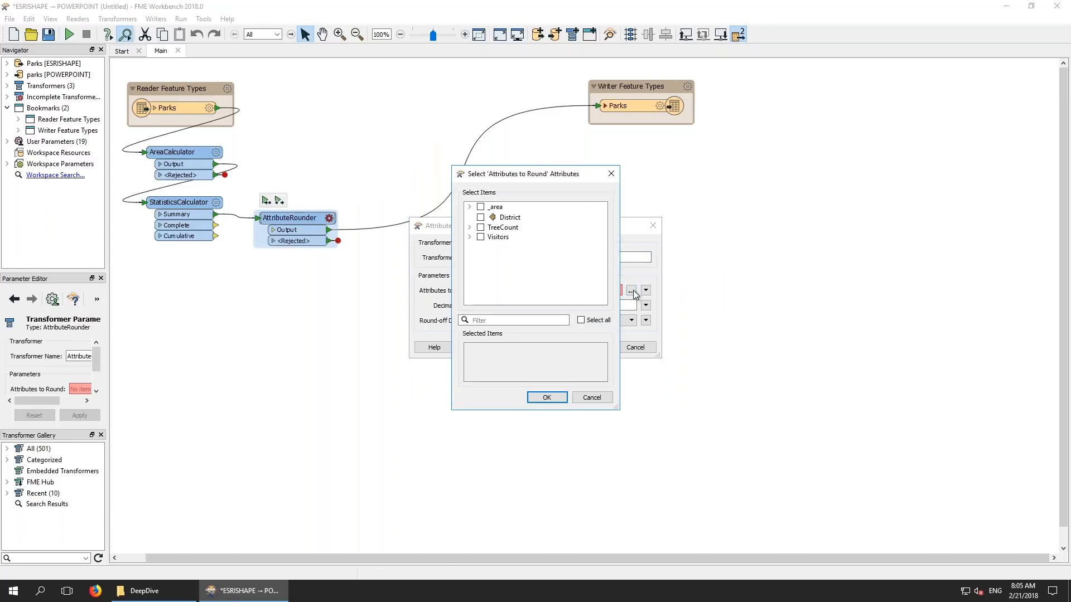
pyautogui.click(470, 207)
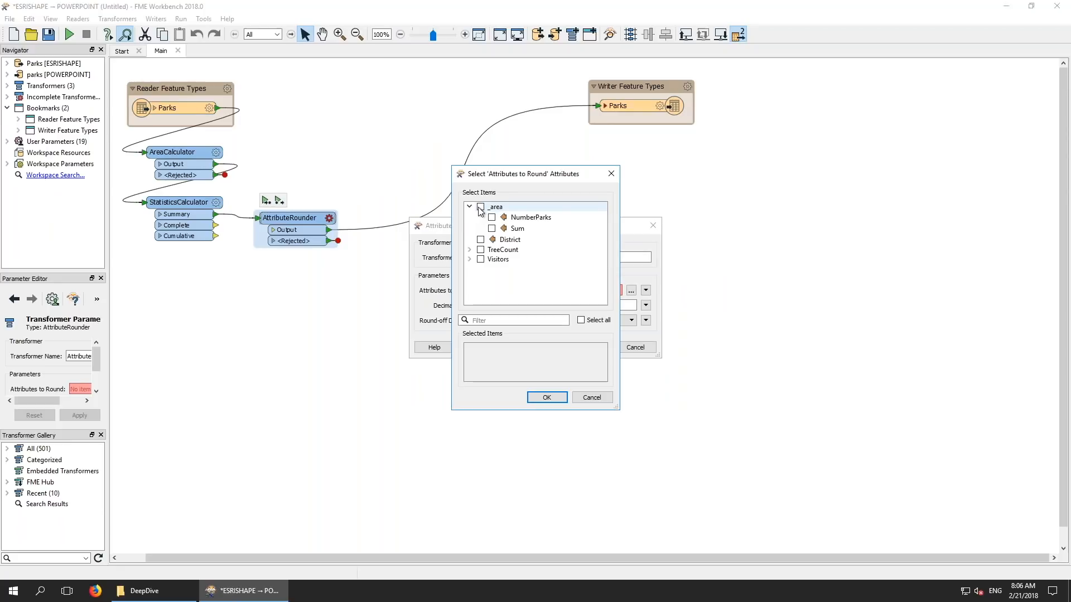
pyautogui.click(491, 229)
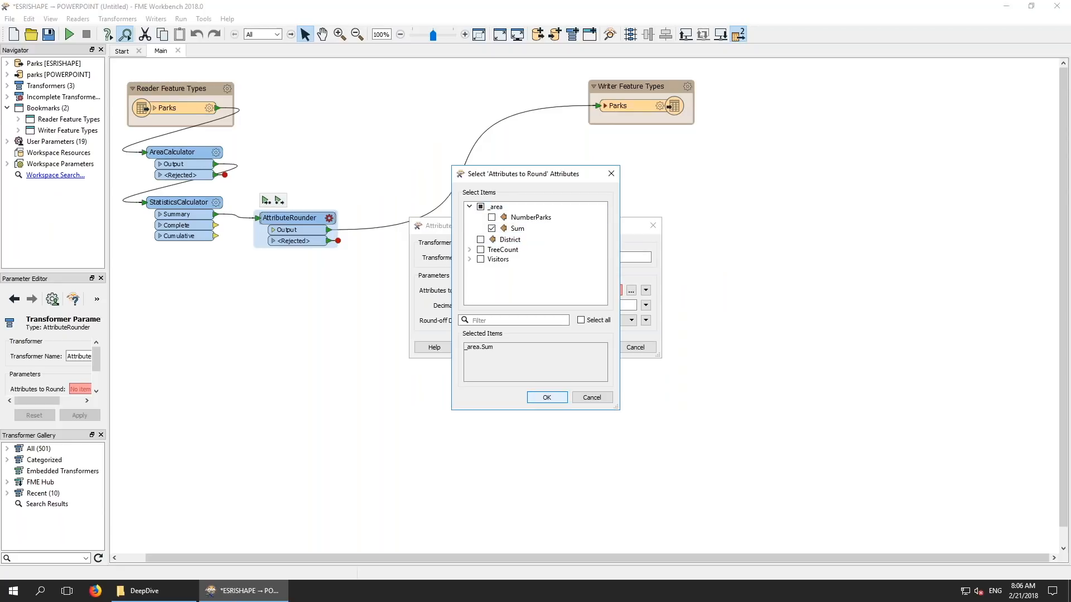
pyautogui.click(546, 397)
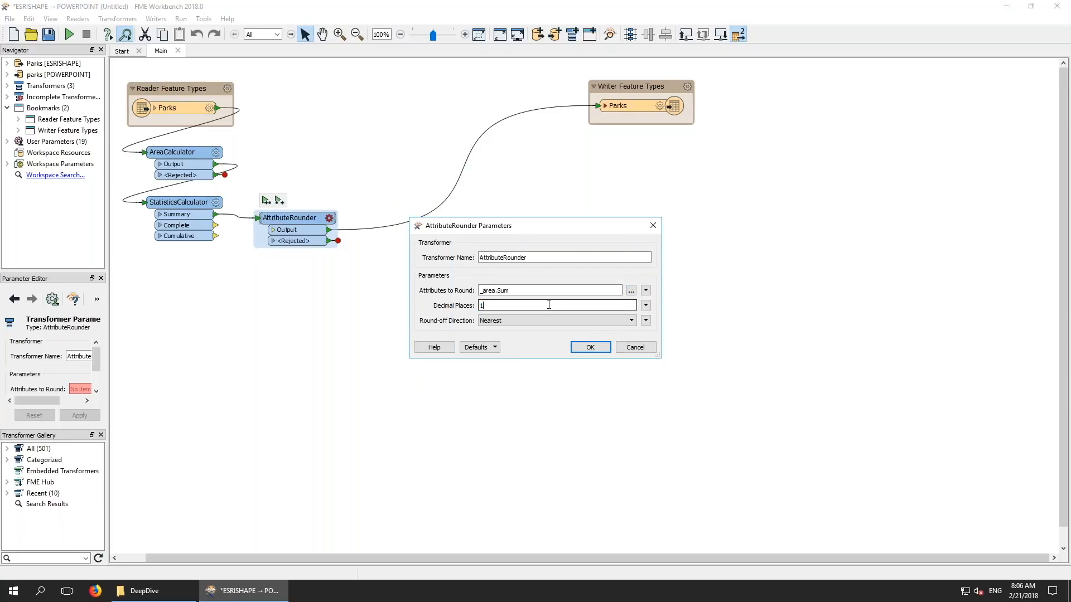
# Apply the rounding to 1 decimal place and feed the AttributeRounder from the StatisticsCalculator's Complete port, placing it below that transformer
pyautogui.click(590, 347)
pyautogui.moveTo(229, 213); pyautogui.dragTo(221, 225)
pyautogui.moveTo(302, 220); pyautogui.dragTo(198, 264)
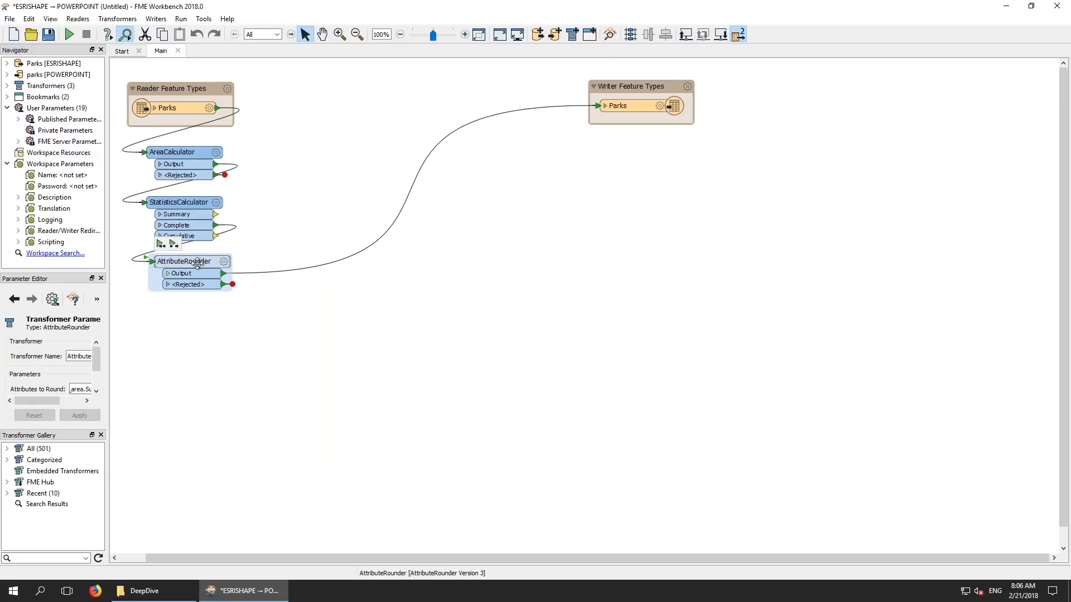
# Insert a PowerPointStyler on the connection between the AttributeRounder's output and the Parks writer feature type
pyautogui.click(357, 260)
pyautogui.write('styler')
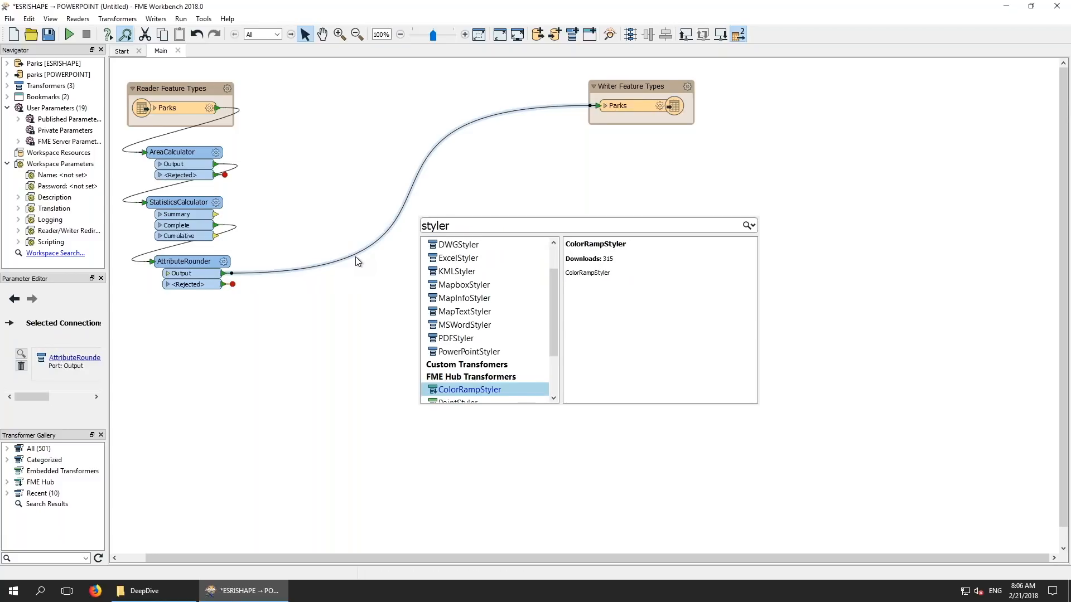
pyautogui.scroll(1, 503, 303)
pyautogui.scroll(-1, 503, 304)
pyautogui.doubleClick(456, 352)
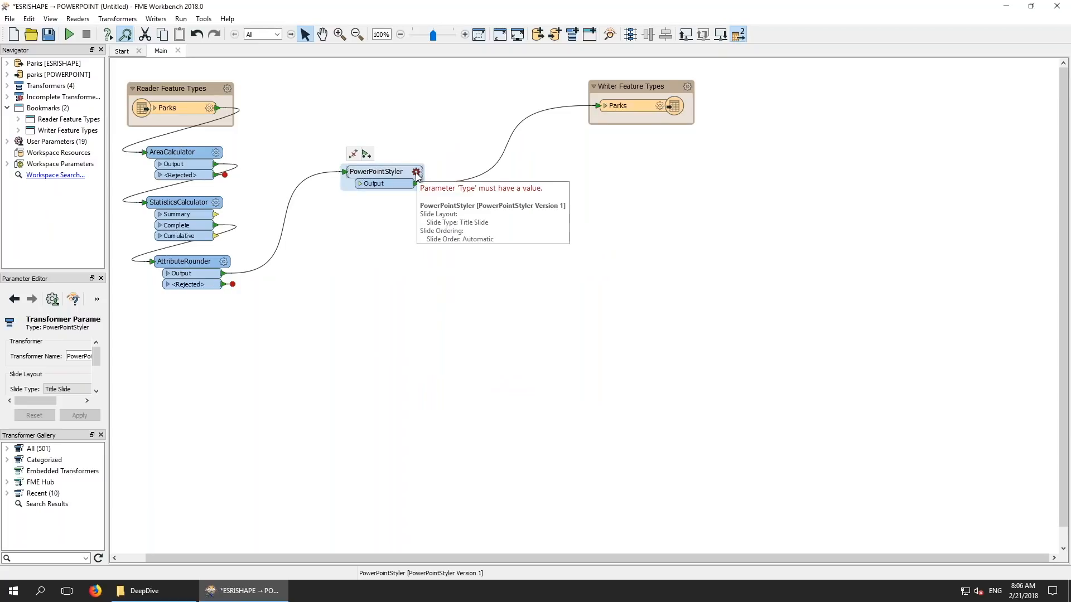
# Configure the PowerPointStyler as a Map Slide with subtype Map With Caption and the District attribute as its title
pyautogui.click(416, 173)
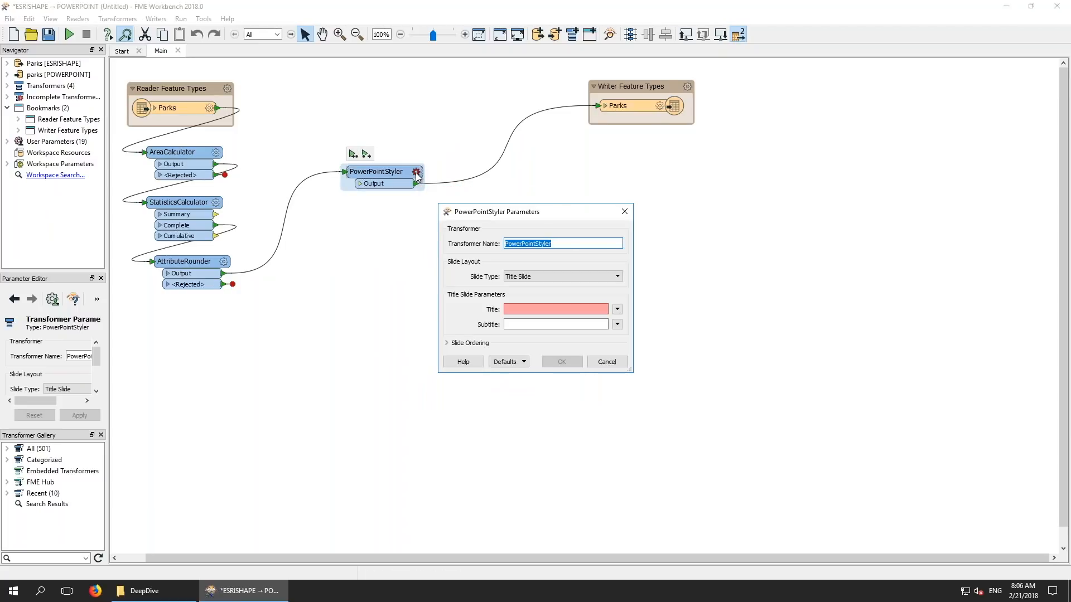
pyautogui.click(567, 277)
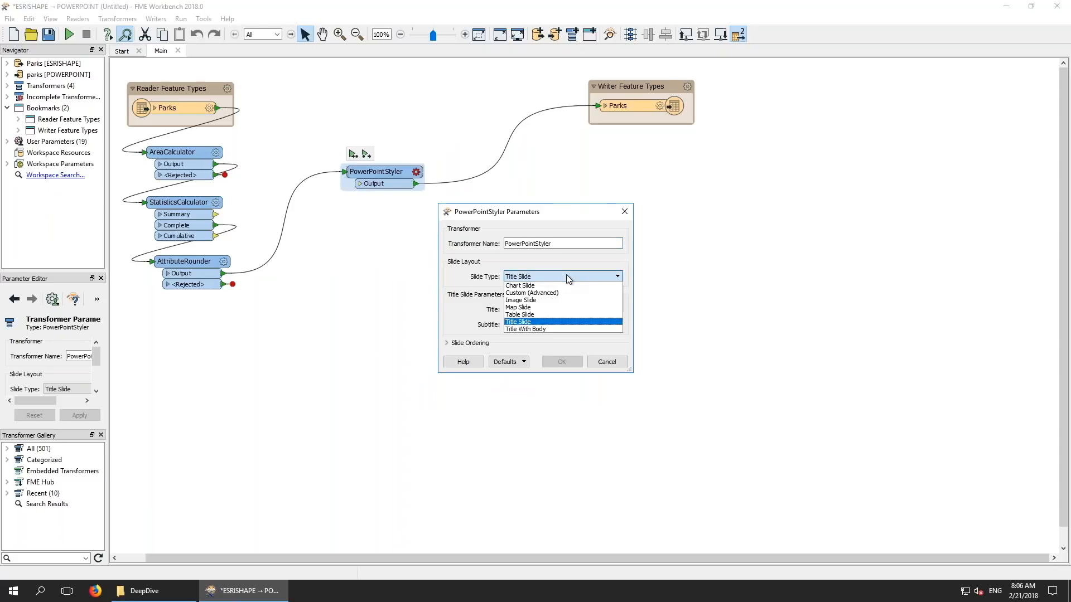
pyautogui.click(564, 308)
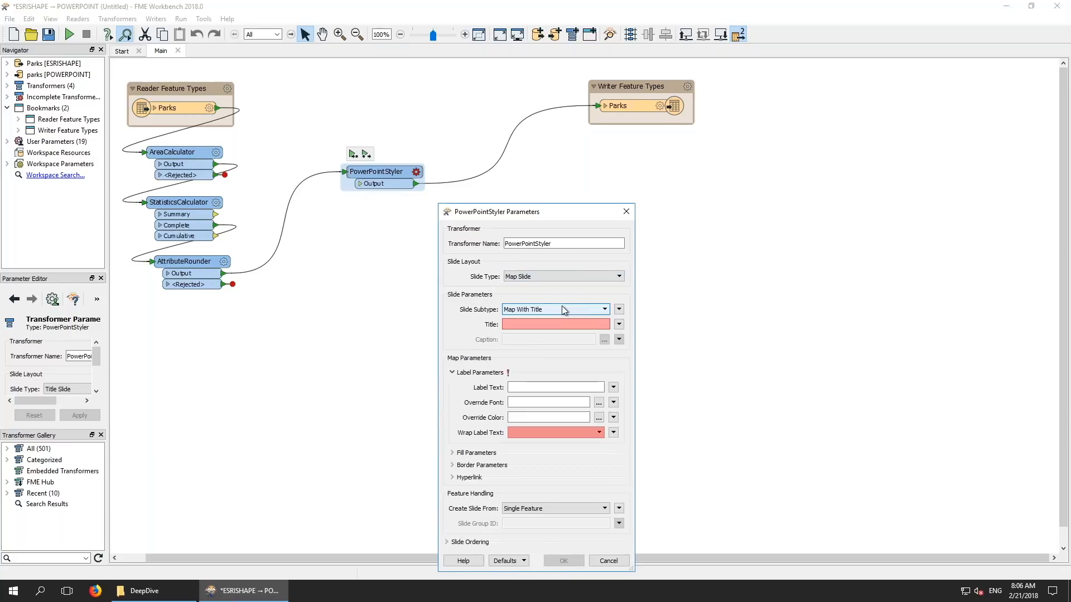
pyautogui.click(561, 308)
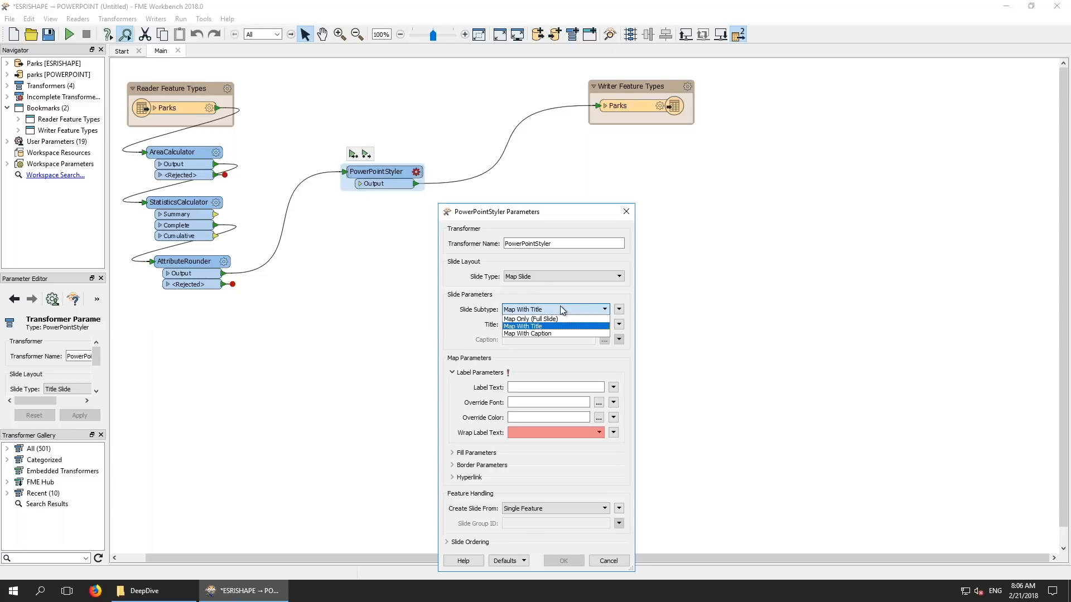
pyautogui.click(558, 333)
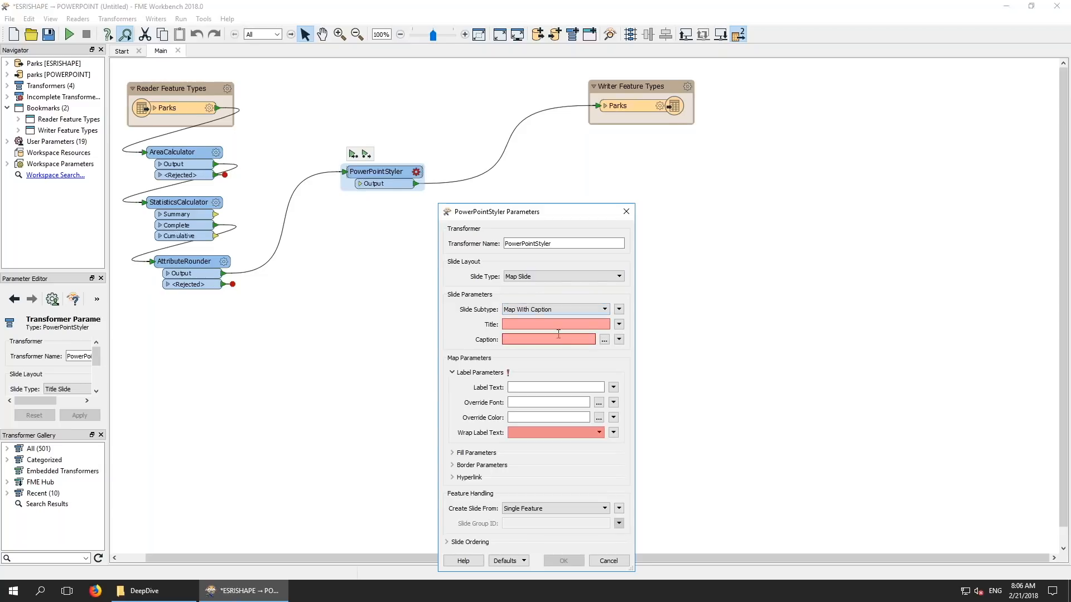
pyautogui.click(618, 326)
pyautogui.moveTo(648, 336)
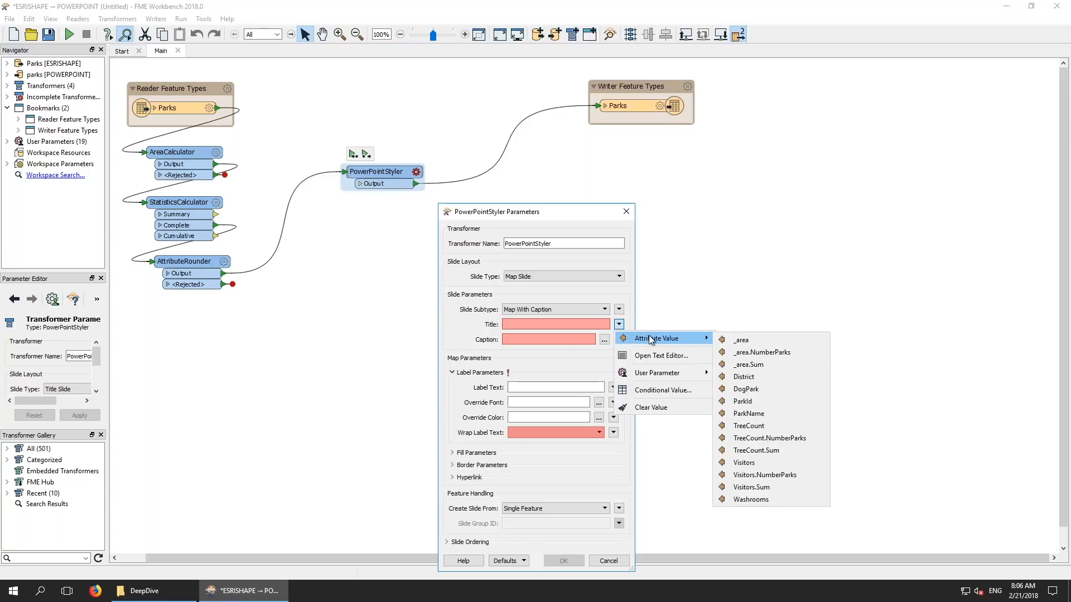
pyautogui.click(743, 377)
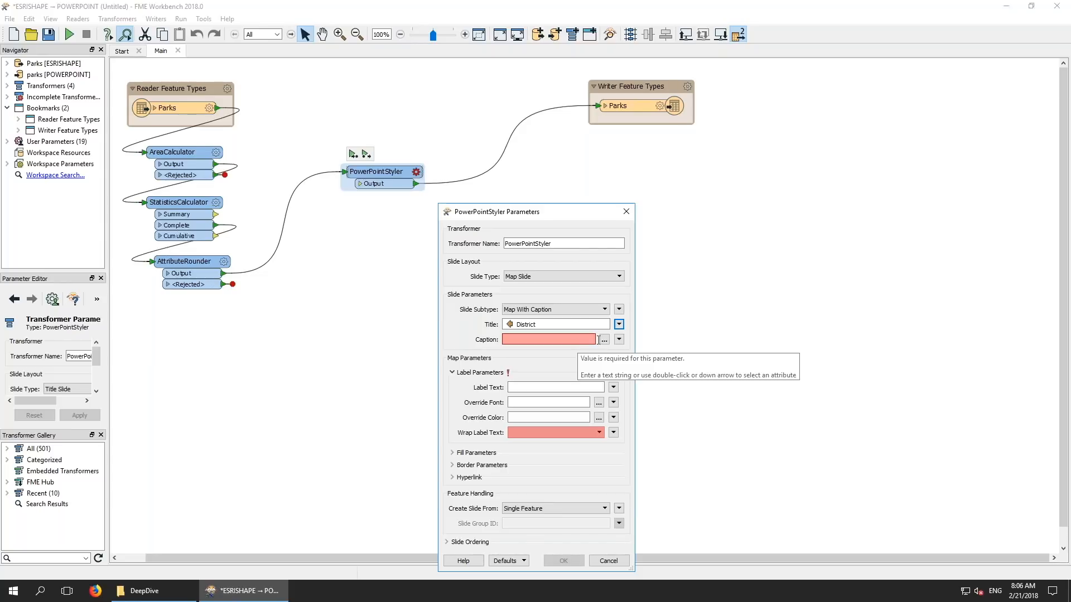
# Start the slide caption with the lines "Number Parks:" followed by the _area.NumberParks value and "Total Area:" followed by the _area.Sum value
pyautogui.click(605, 340)
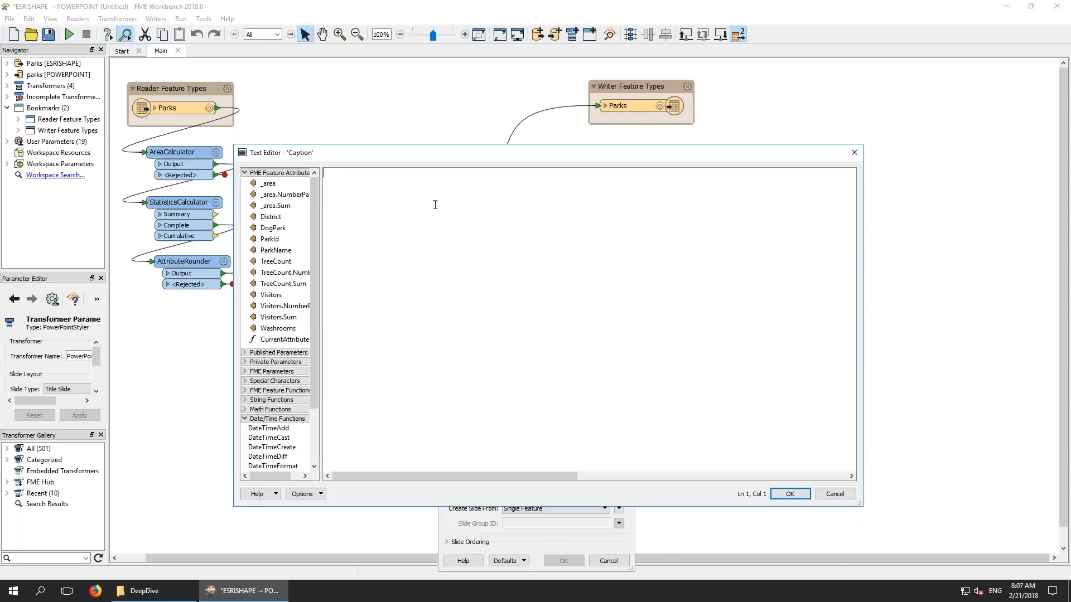
pyautogui.write('Number Parks:')
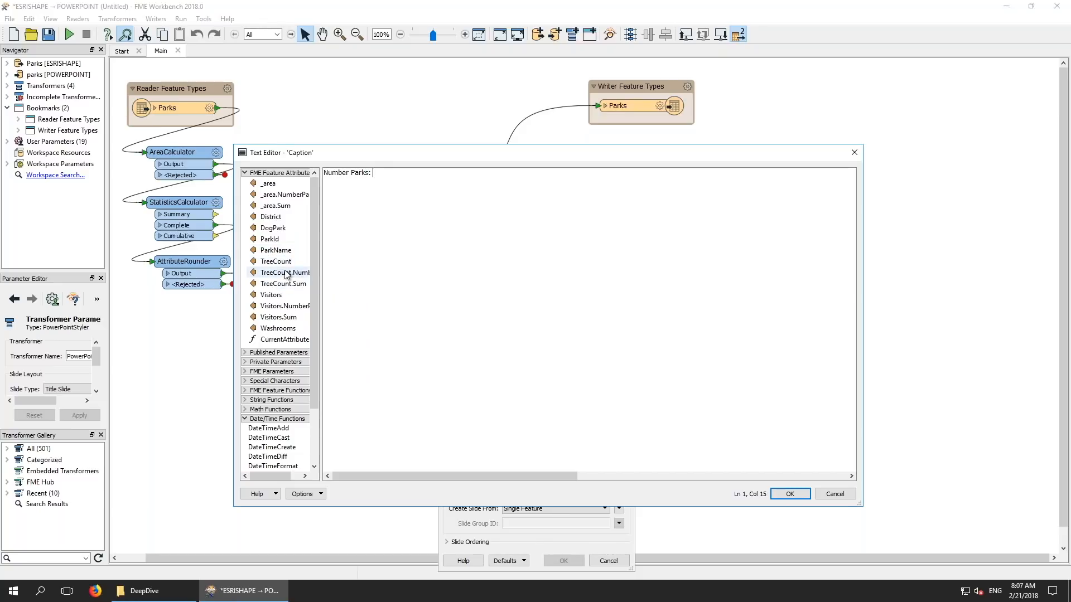
pyautogui.doubleClick(289, 195)
pyautogui.press('Return')
pyautogui.write('Total Area:')
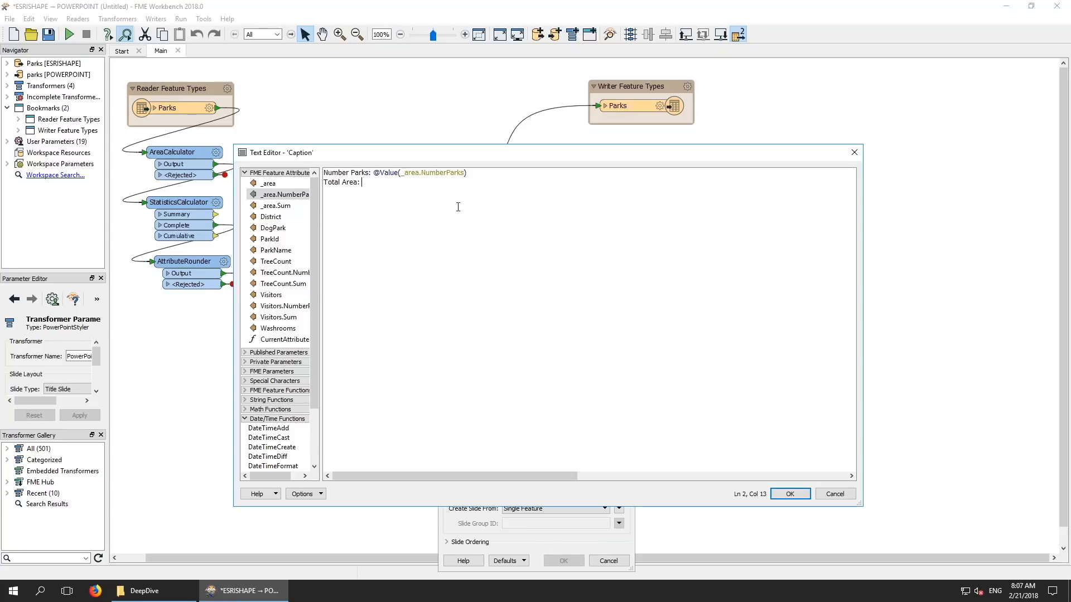
pyautogui.doubleClick(280, 205)
# Add caption lines "Total Trees:" with the TreeCount.Sum value and "Visitors:" with the Visitors.Sum value, and apply the caption
pyautogui.press('Return')
pyautogui.write('Tota')
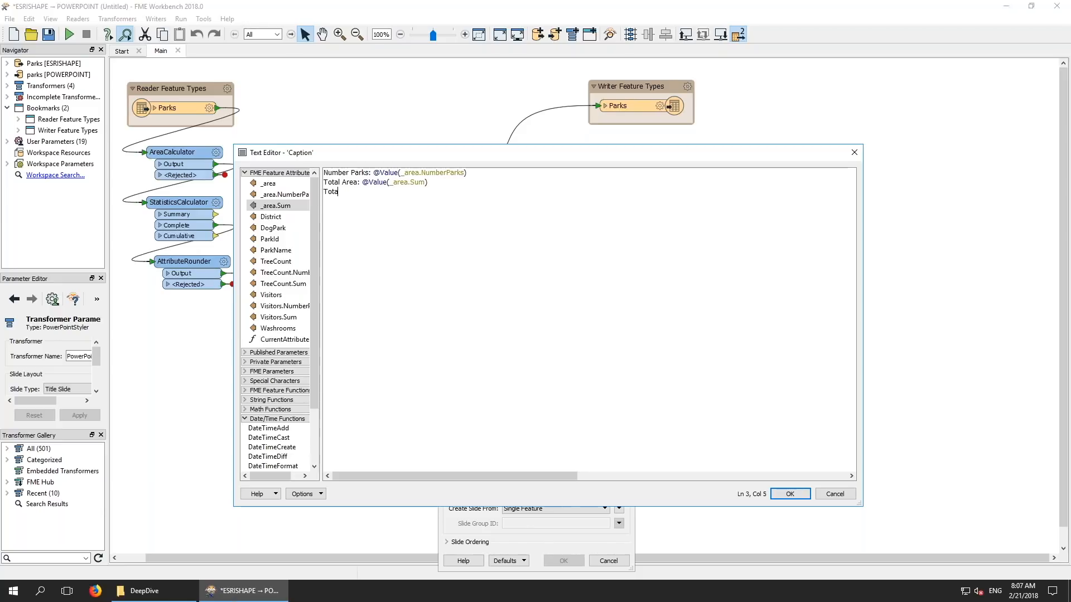
pyautogui.write('l Trees:')
pyautogui.doubleClick(283, 284)
pyautogui.press('Return')
pyautogui.write('Visitors:')
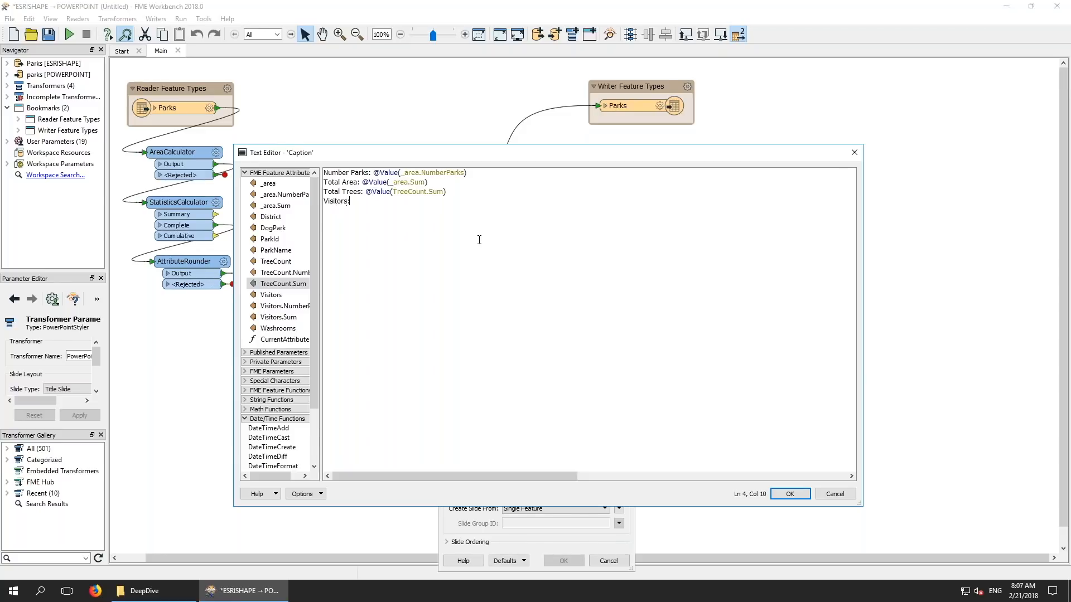
pyautogui.doubleClick(284, 306)
pyautogui.hotkey('ctrl', 'z')
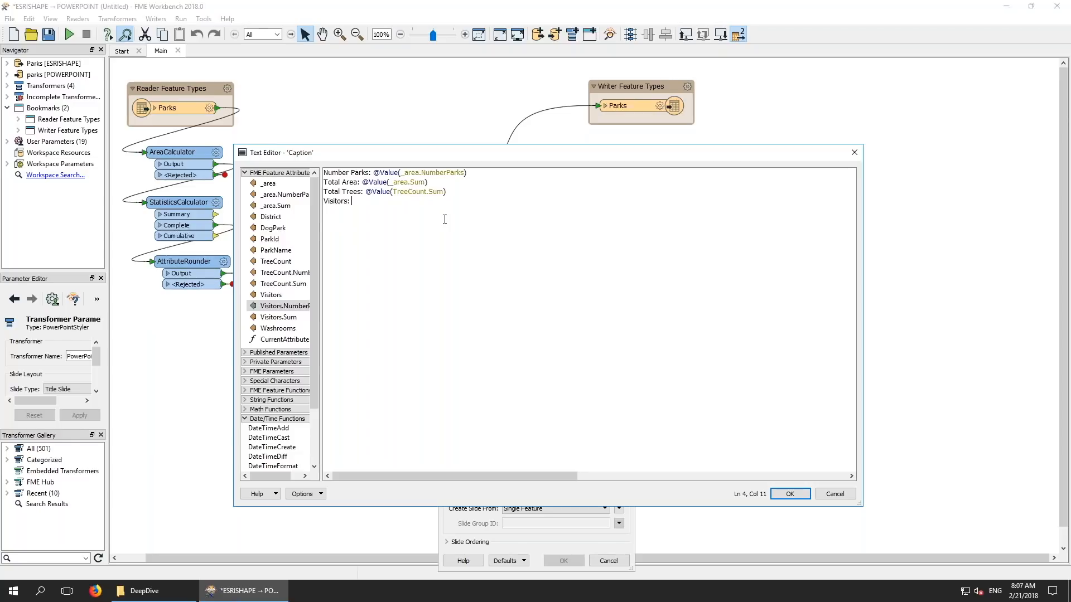
pyautogui.doubleClick(278, 317)
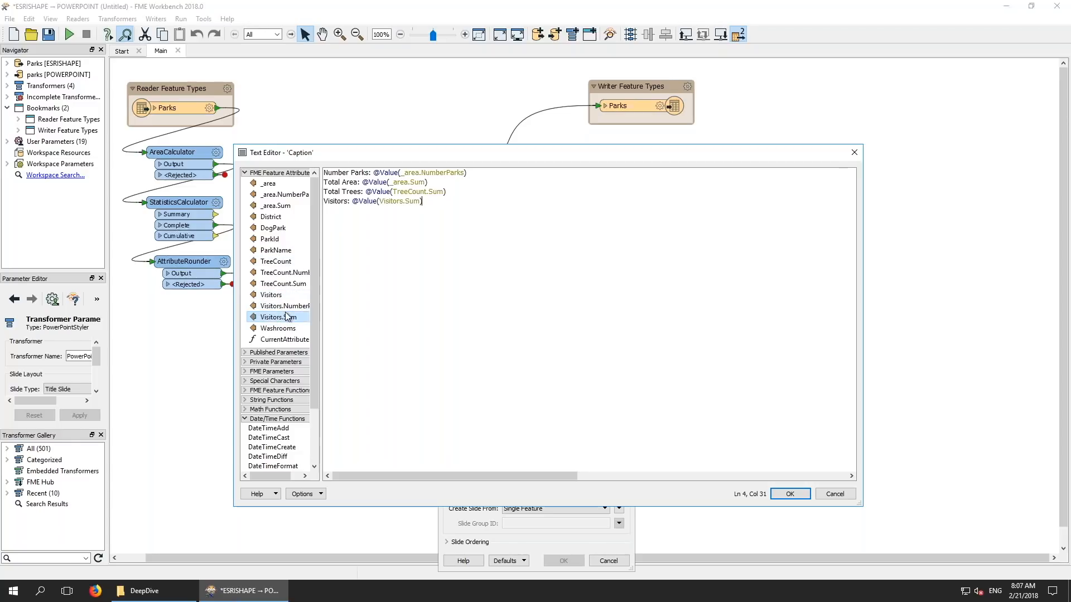
pyautogui.click(786, 494)
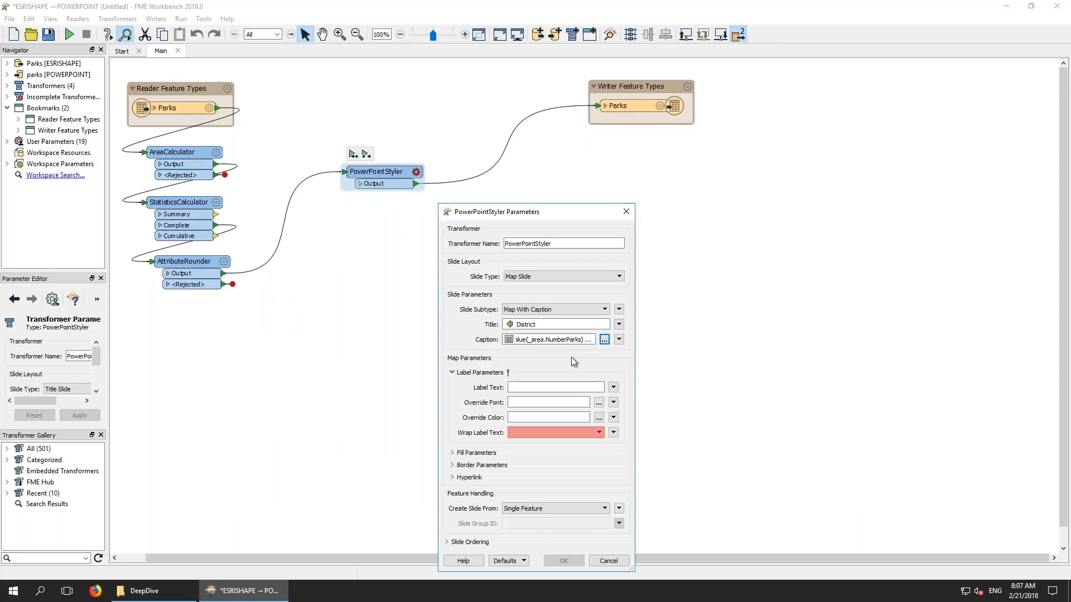
# Label the map features with the ParkName attribute and override the label font with MS Shell Dlg 2 at size 8
pyautogui.click(615, 390)
pyautogui.moveTo(674, 402)
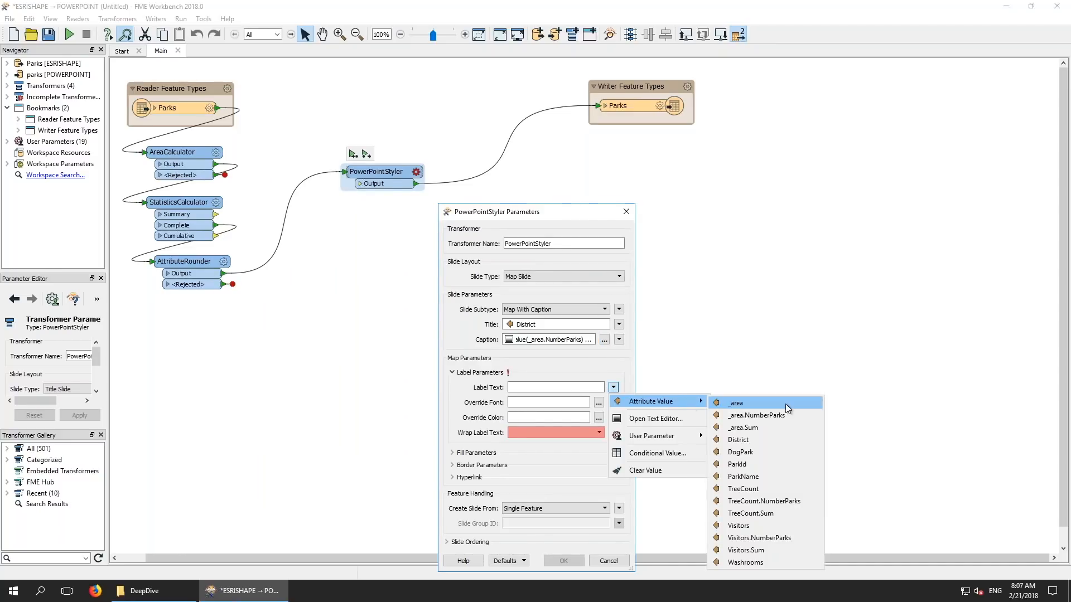
pyautogui.click(757, 476)
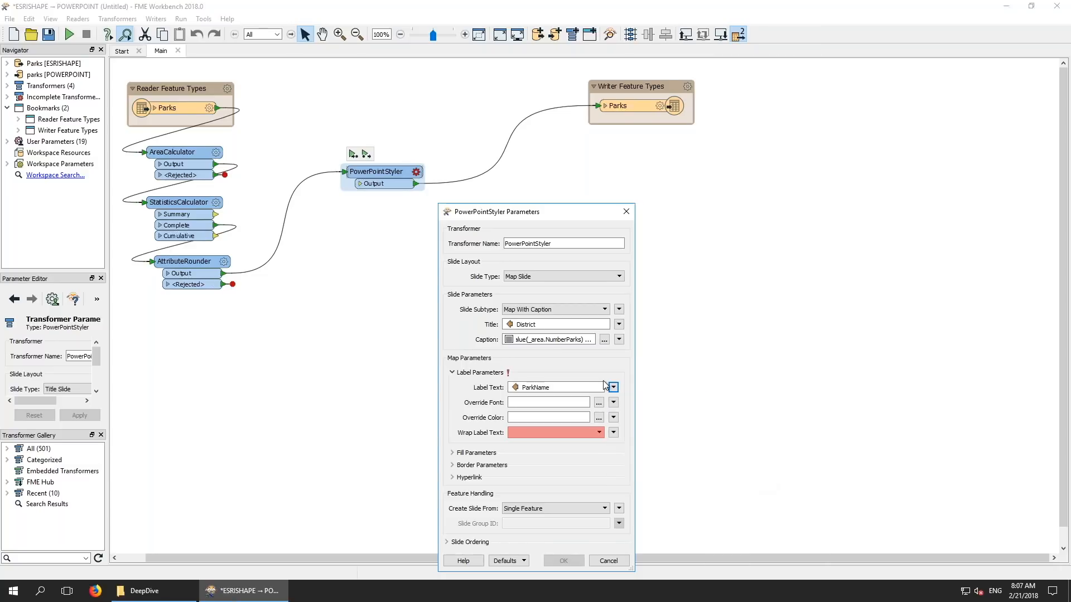
pyautogui.click(599, 402)
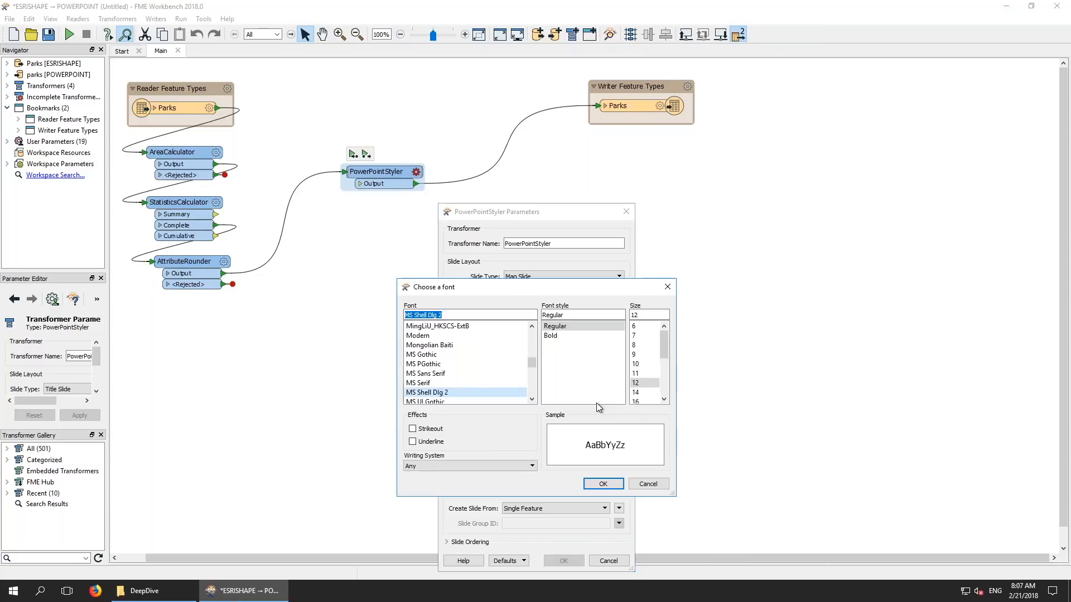
pyautogui.click(636, 345)
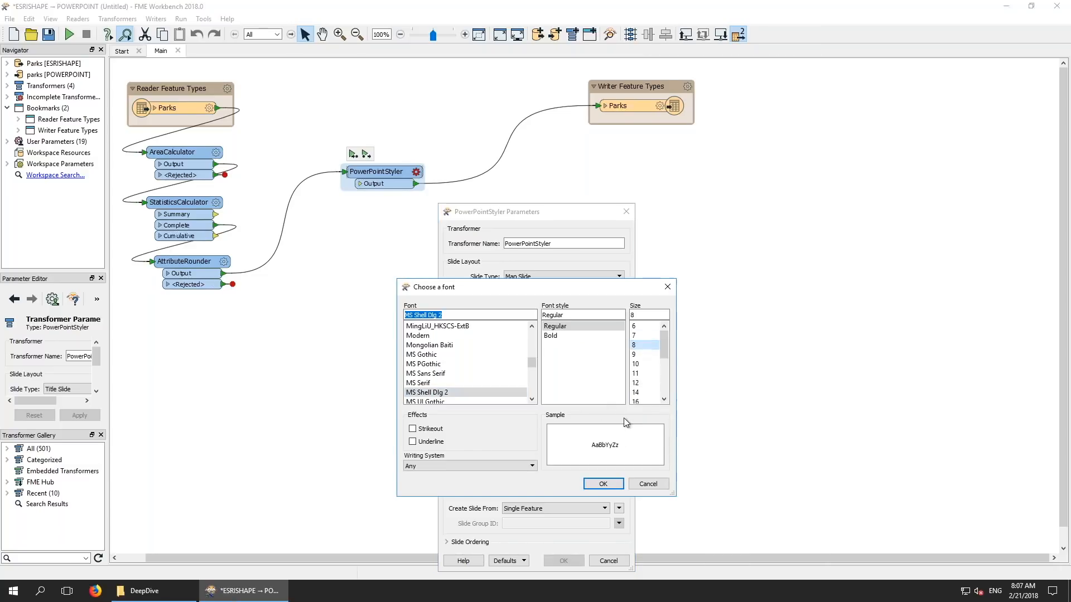
pyautogui.click(604, 484)
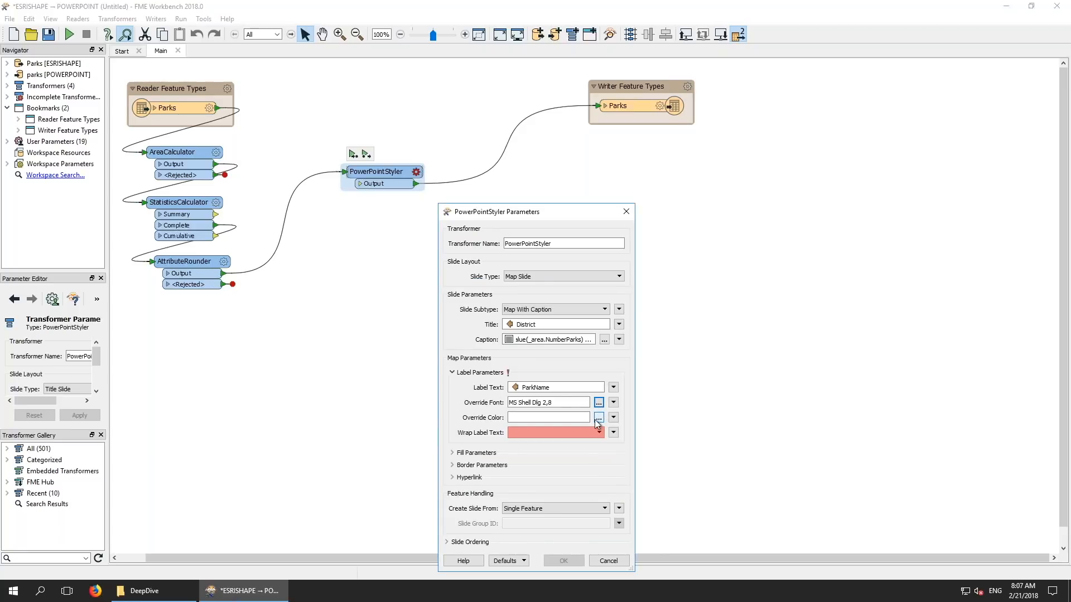
# Override the label color with dark grey #3e3e3e and set Wrap Label Text to No
pyautogui.click(597, 419)
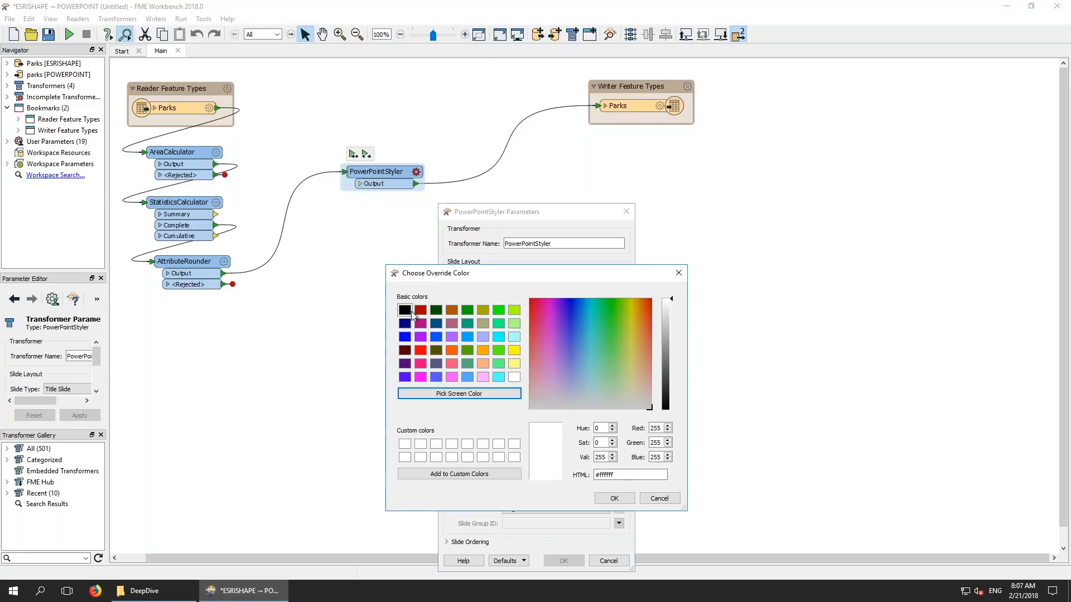
pyautogui.click(668, 386)
pyautogui.click(615, 499)
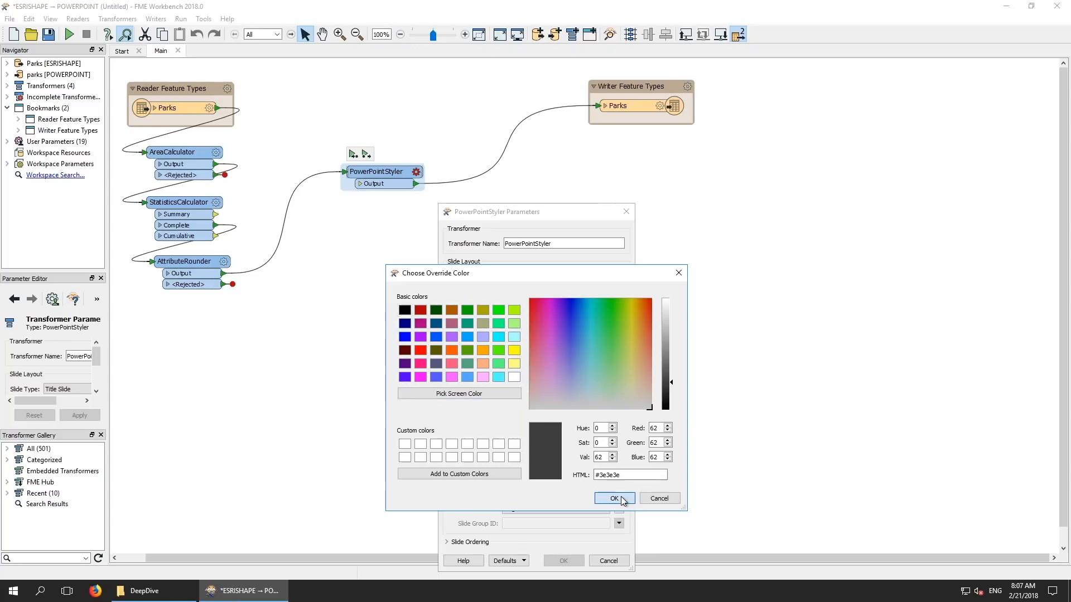
pyautogui.click(584, 432)
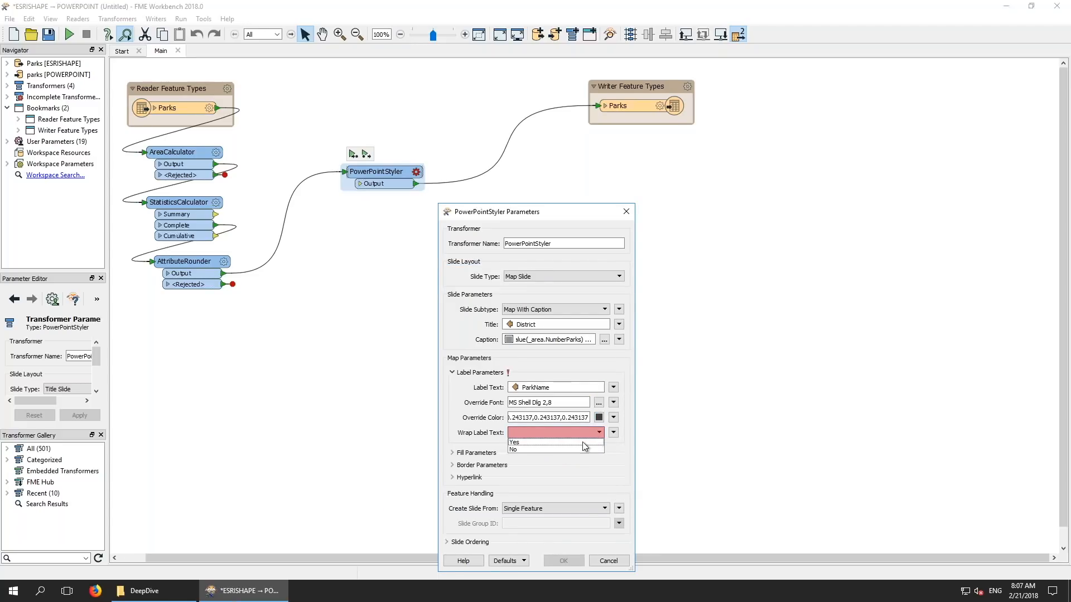
pyautogui.click(558, 448)
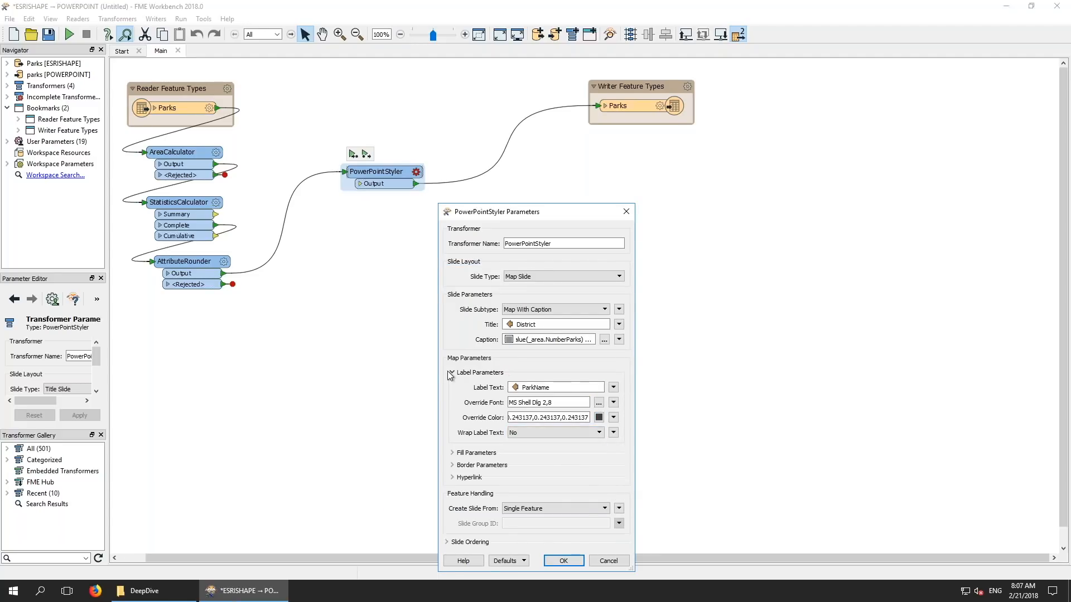
# Set the map fill's foreground color to light green #aaff7f in the fill parameters
pyautogui.click(452, 372)
pyautogui.click(452, 385)
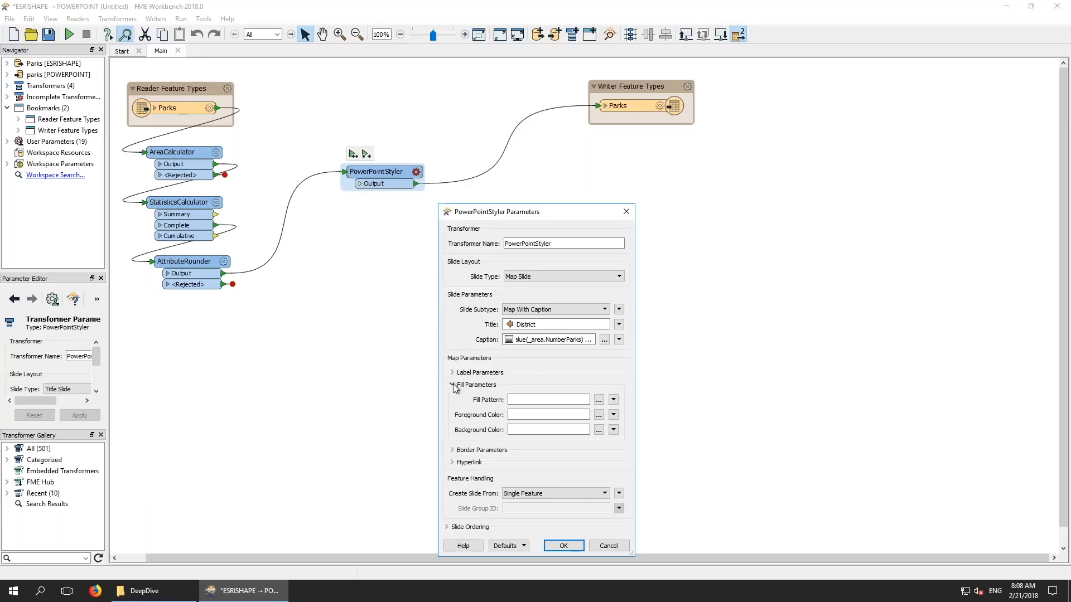
pyautogui.click(599, 415)
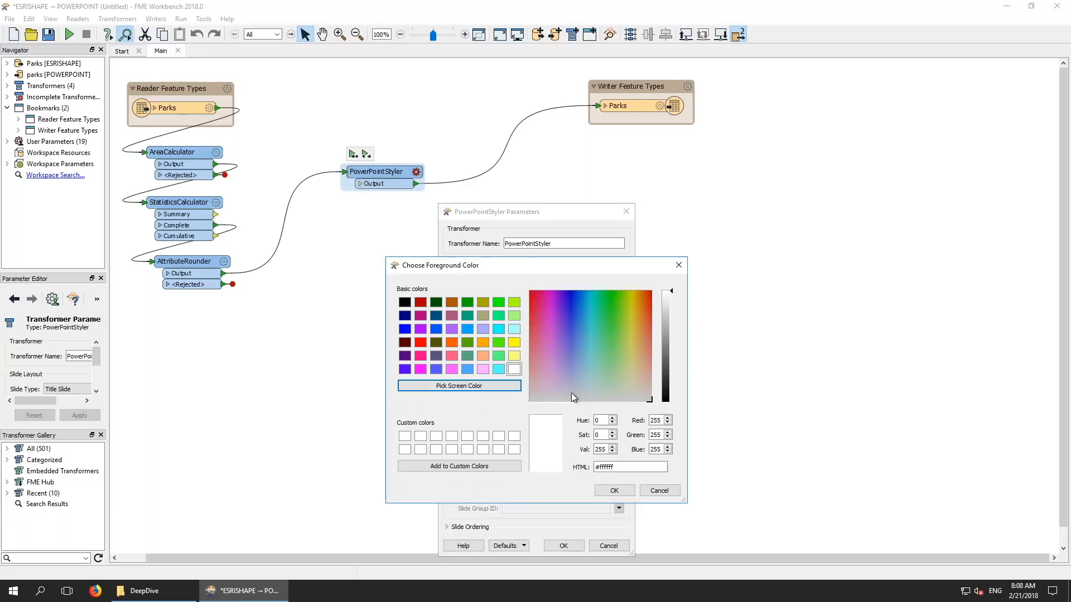
pyautogui.click(514, 319)
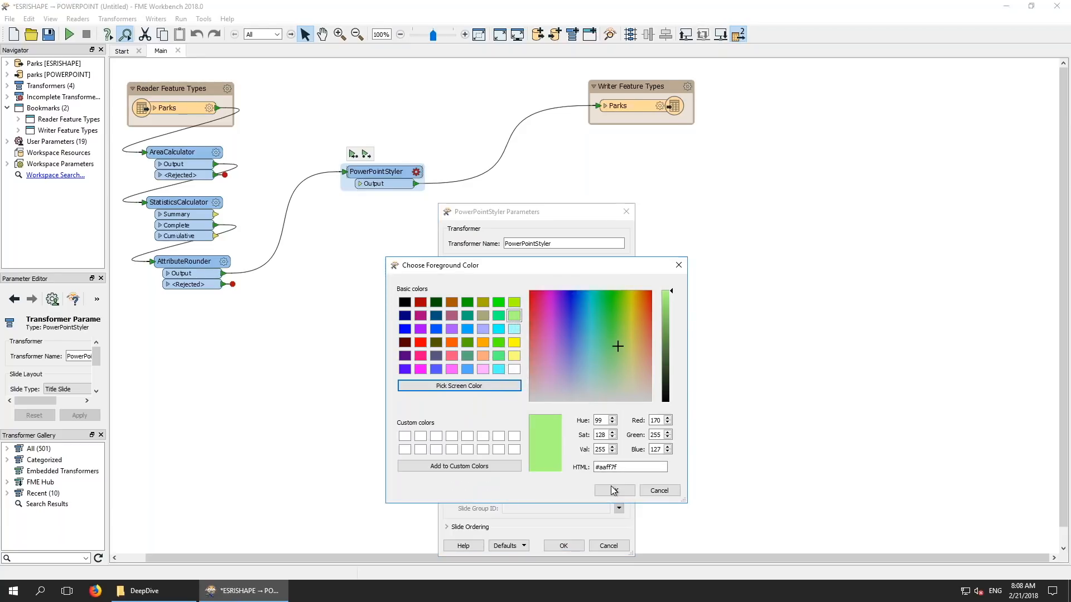
pyautogui.click(614, 491)
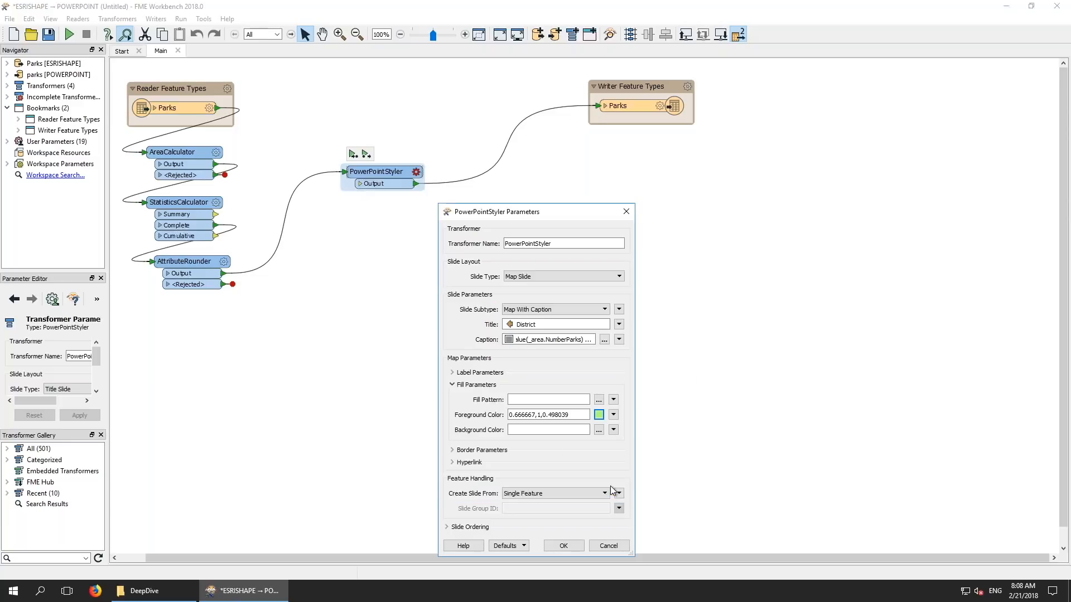
pyautogui.click(471, 385)
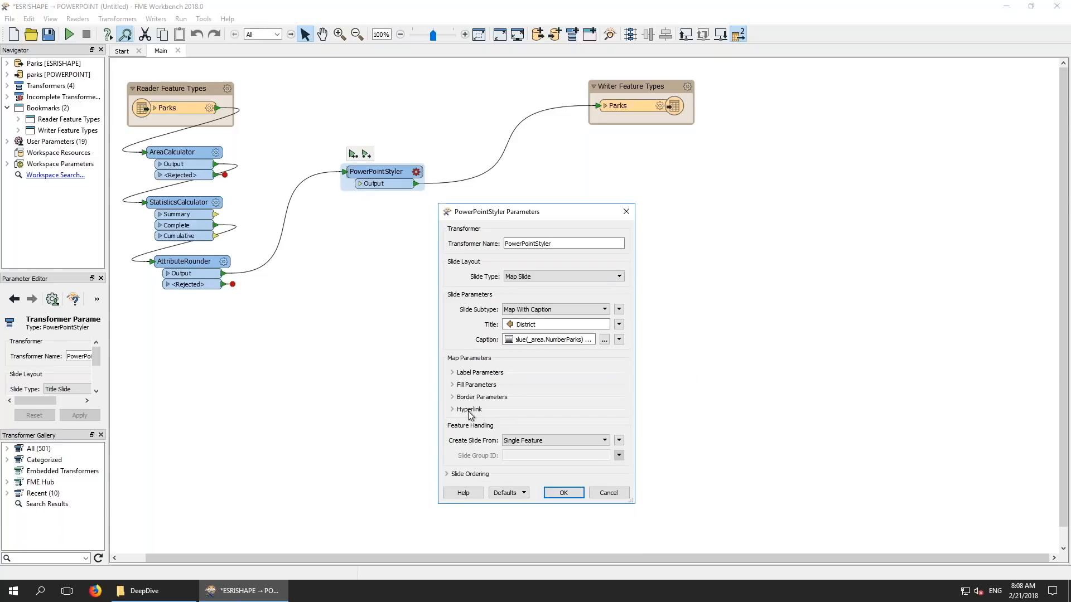
# Set the map slides to be created from Multiple Features, grouped by the District attribute, and apply the styler parameters
pyautogui.click(469, 410)
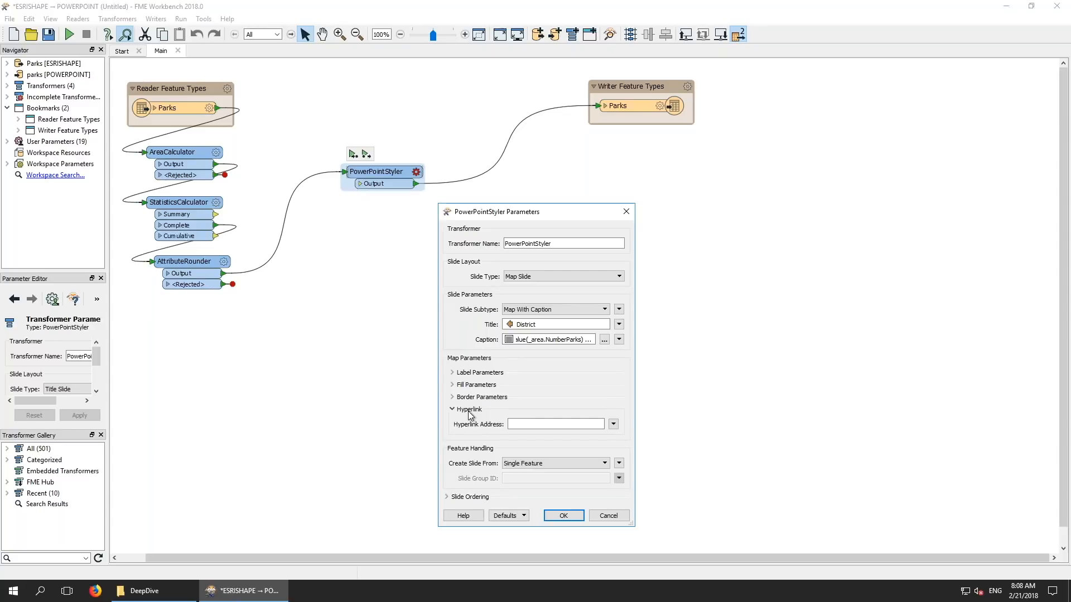
pyautogui.click(469, 410)
pyautogui.click(582, 440)
pyautogui.click(576, 451)
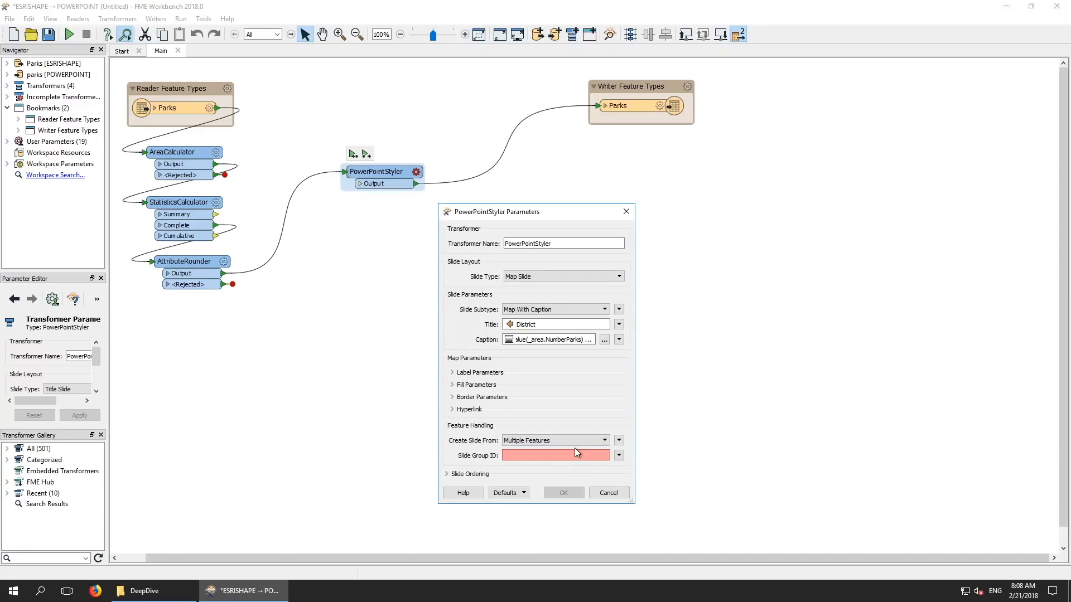
pyautogui.click(619, 455)
pyautogui.moveTo(661, 469)
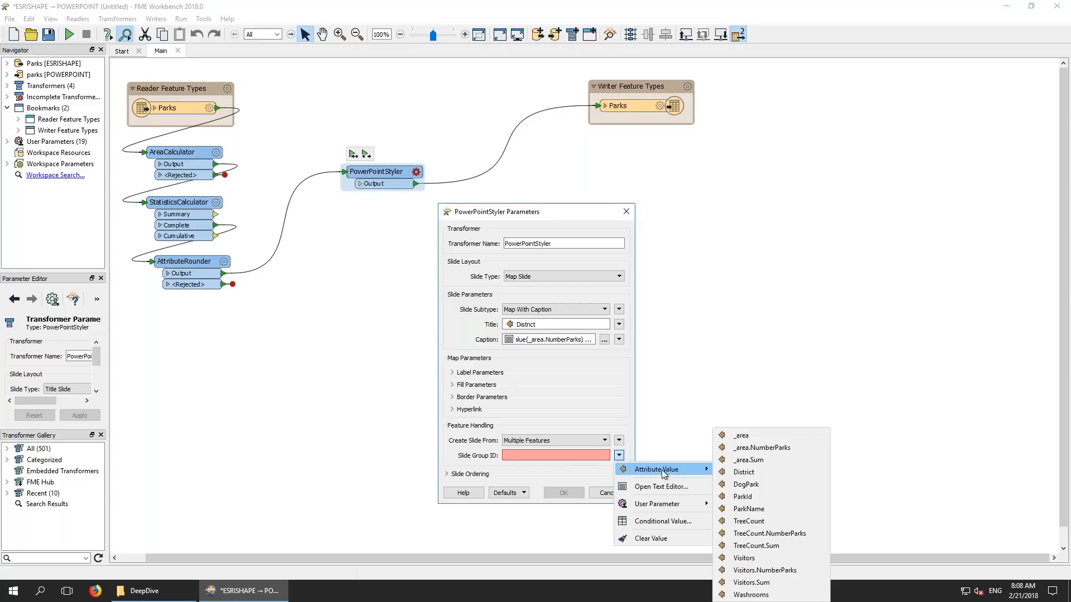
pyautogui.click(742, 472)
pyautogui.click(568, 495)
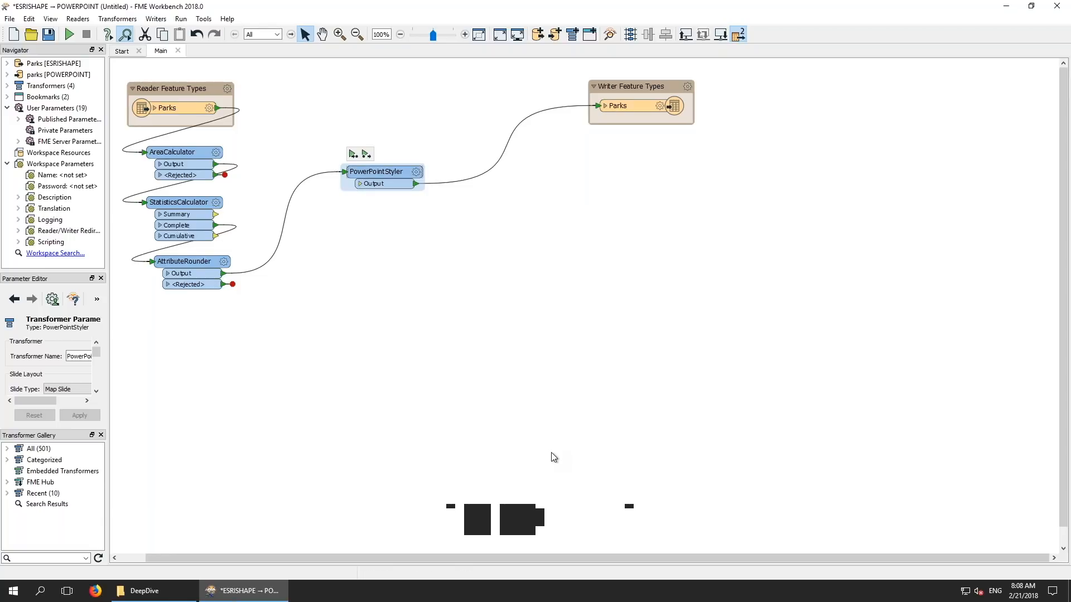
# Run the workspace and open the folder containing the Parks writer's output
pyautogui.press('F5')
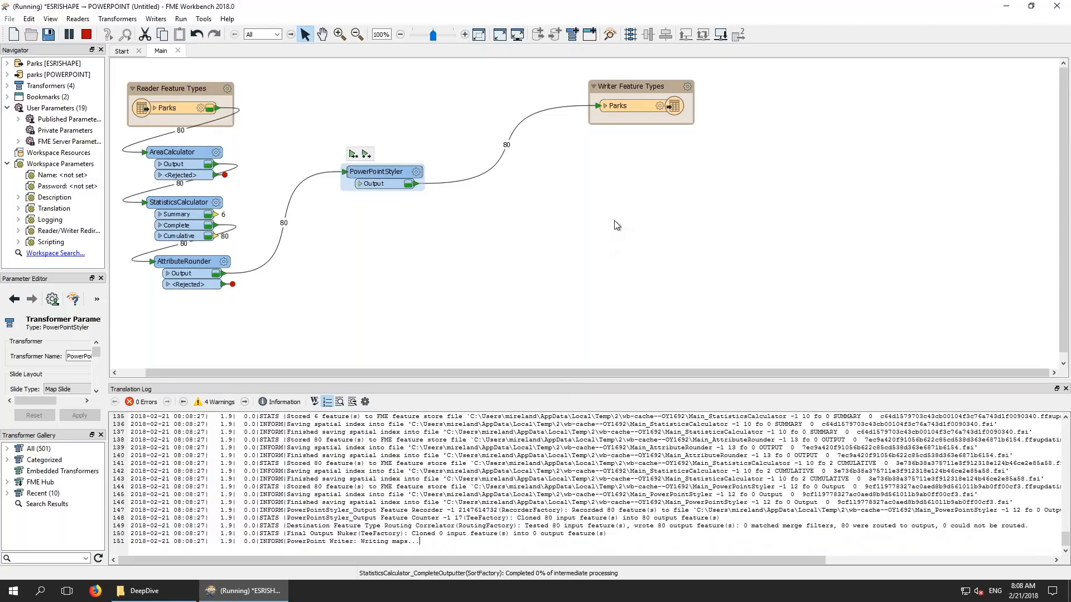
pyautogui.click(638, 105)
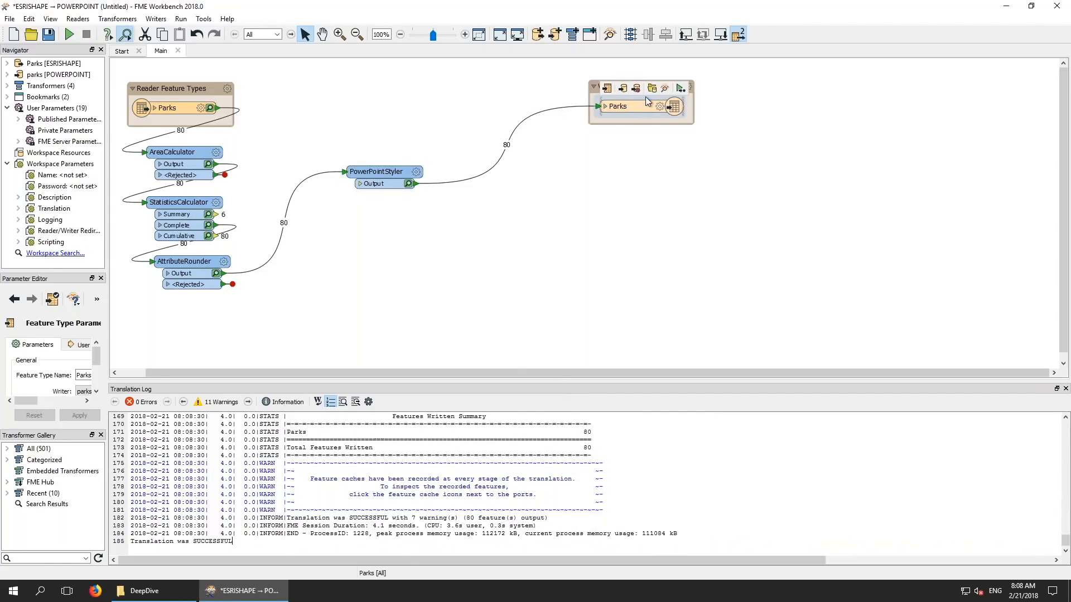
pyautogui.click(652, 88)
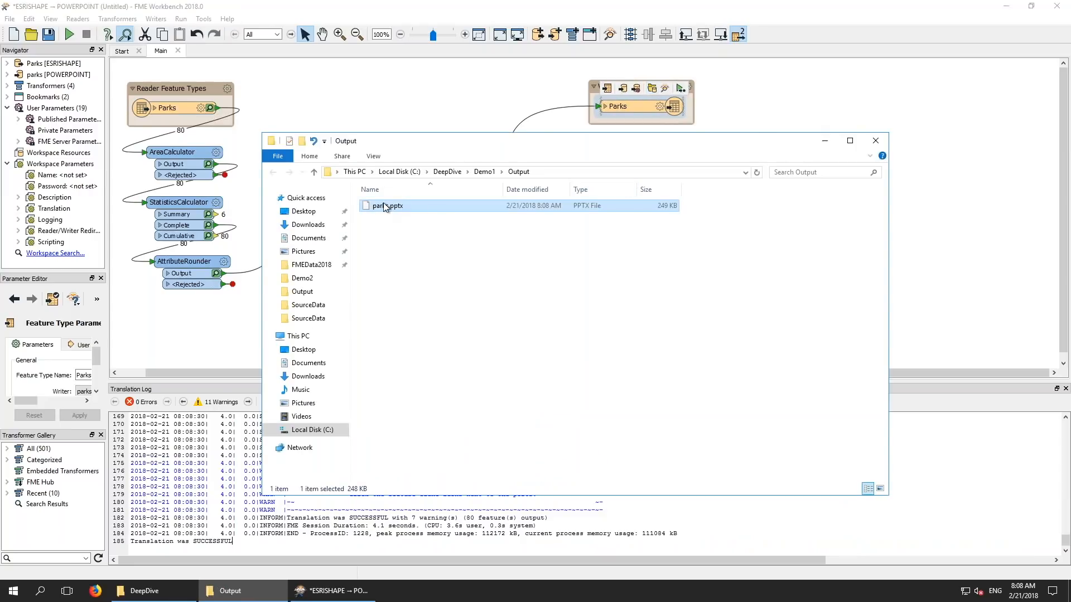
# Copy parks.pptx from the Output folder into the local FMEOutput folder and open it in PowerPoint
pyautogui.rightClick(384, 207)
pyautogui.click(430, 279)
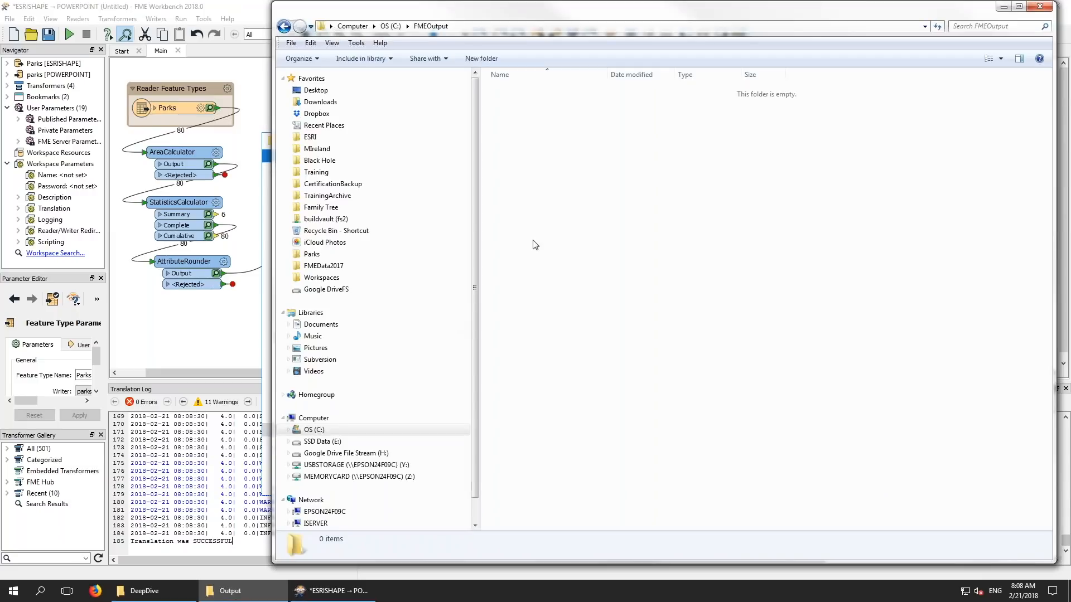
pyautogui.rightClick(536, 241)
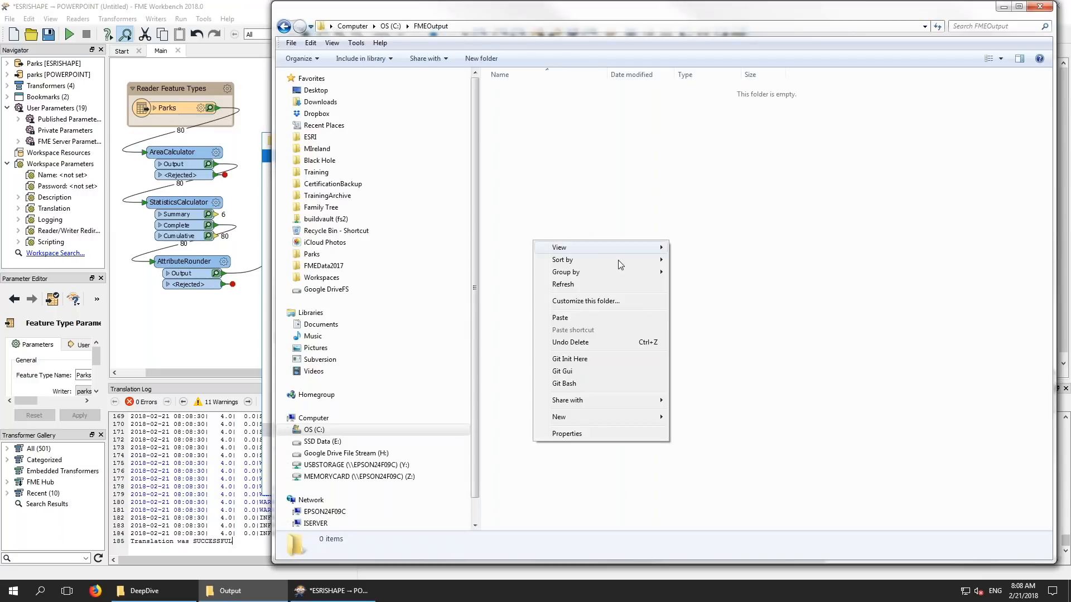
pyautogui.click(560, 318)
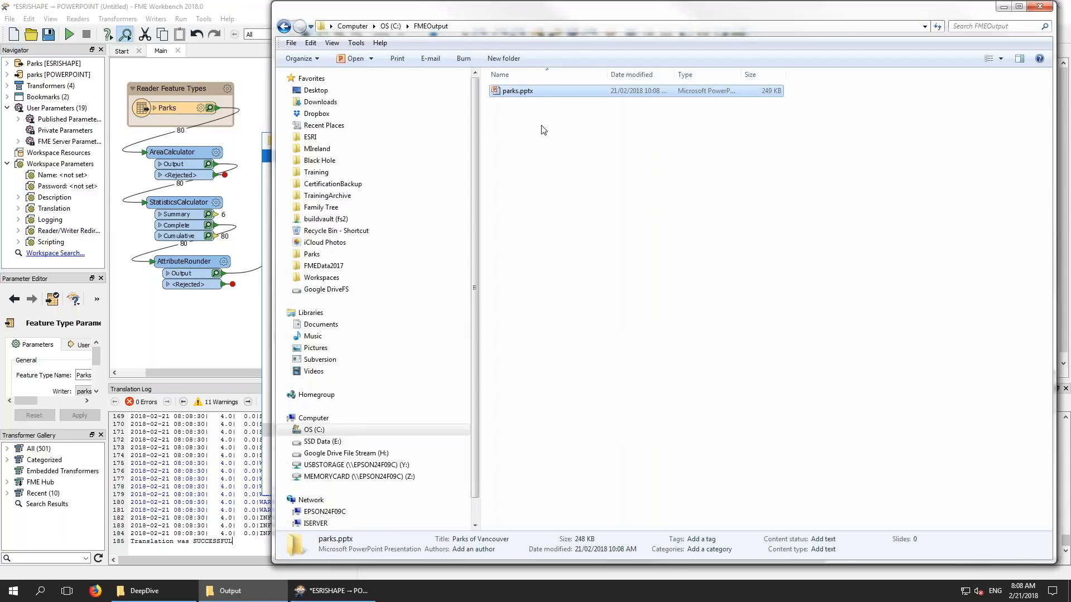
pyautogui.doubleClick(519, 91)
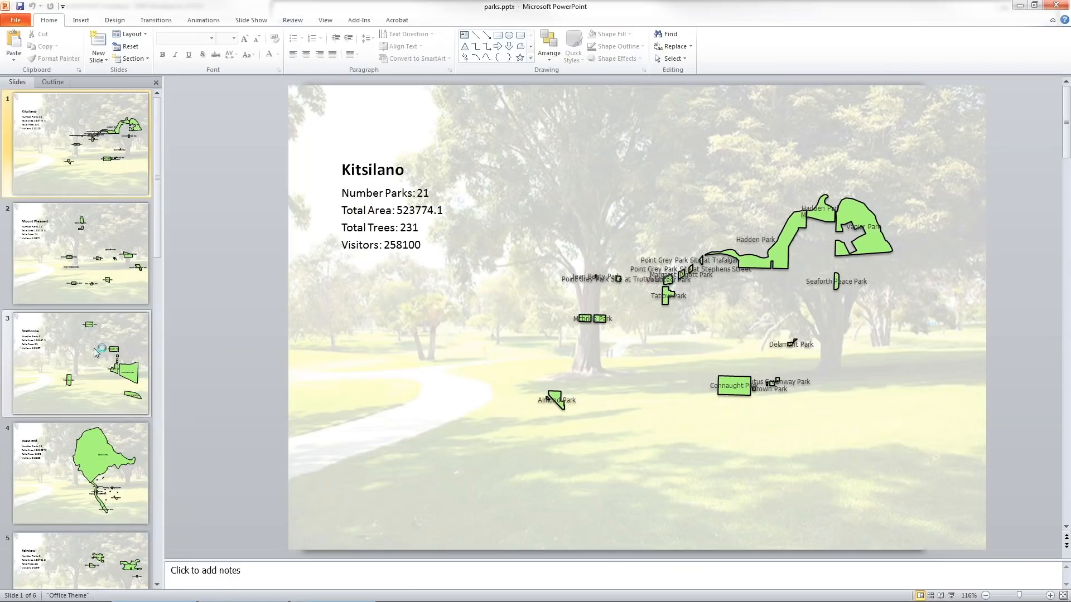
# View the Strathcona slide, then close the presentation and the FMEOutput folder
pyautogui.click(96, 352)
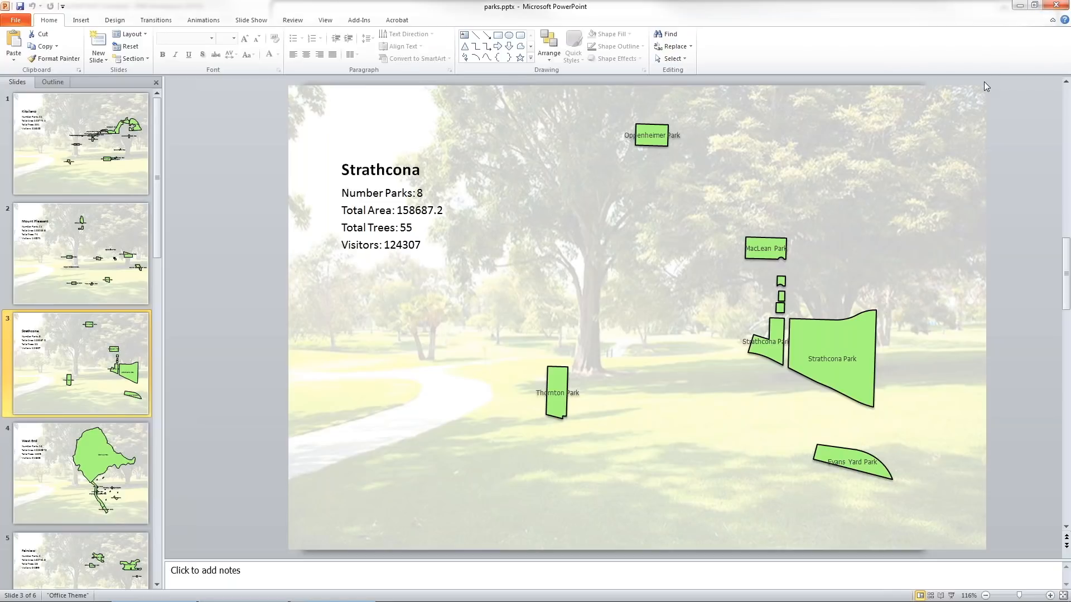
pyautogui.hotkey('ctrl', 'w')
pyautogui.hotkey('alt', 'F4')
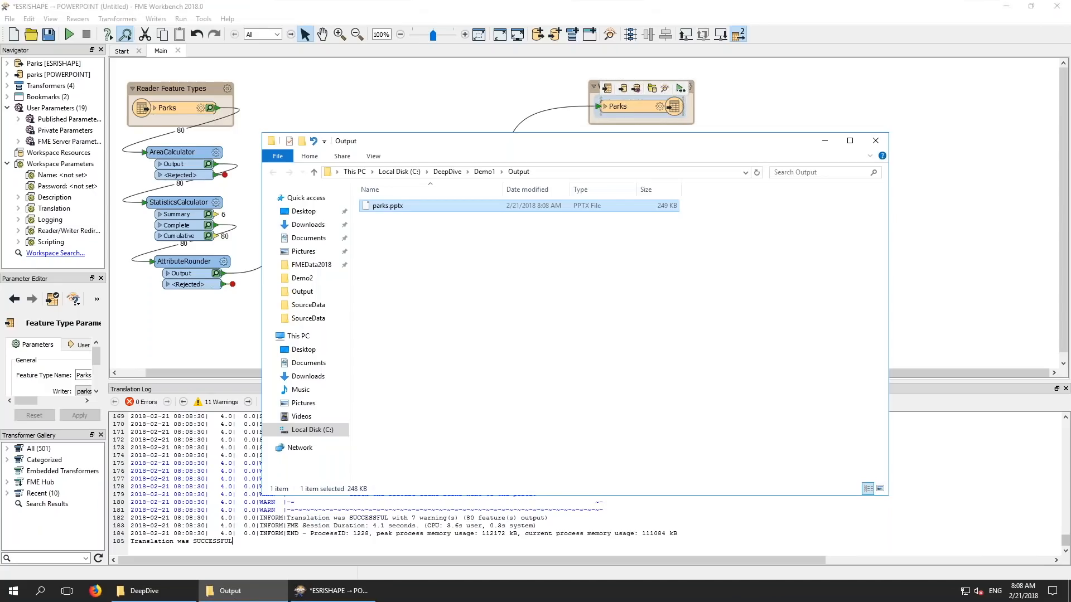
# Return to FME Workbench and add a Creator transformer below the existing PowerPointStyler
pyautogui.click(468, 92)
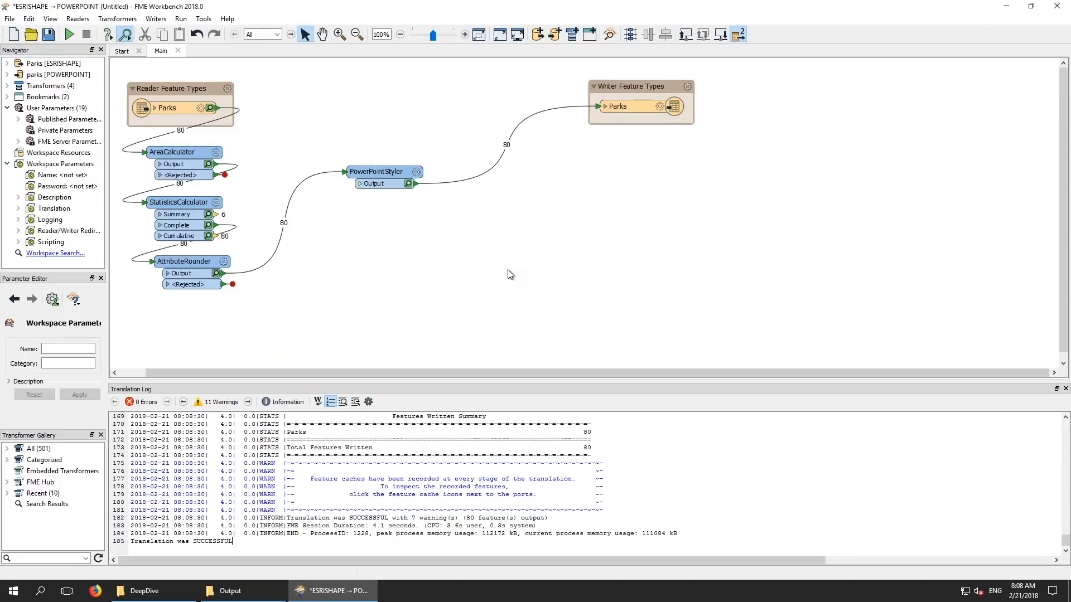
pyautogui.write('creator')
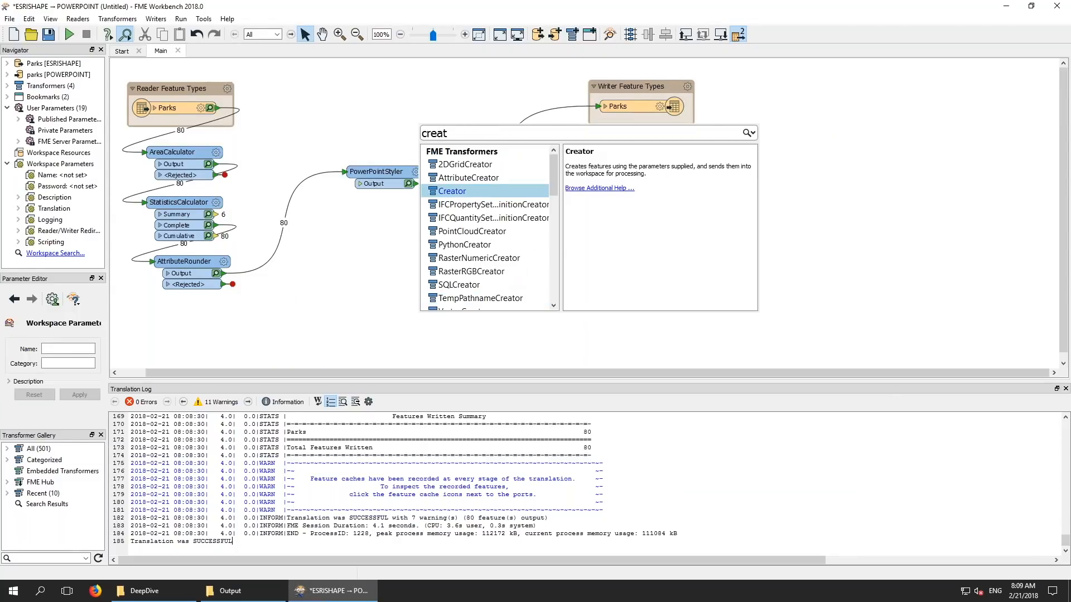
pyautogui.press('Return')
pyautogui.moveTo(511, 275); pyautogui.dragTo(349, 261)
# Add a second PowerPointStyler after the Creator and connect its output to the Parks writer feature type
pyautogui.write('pps')
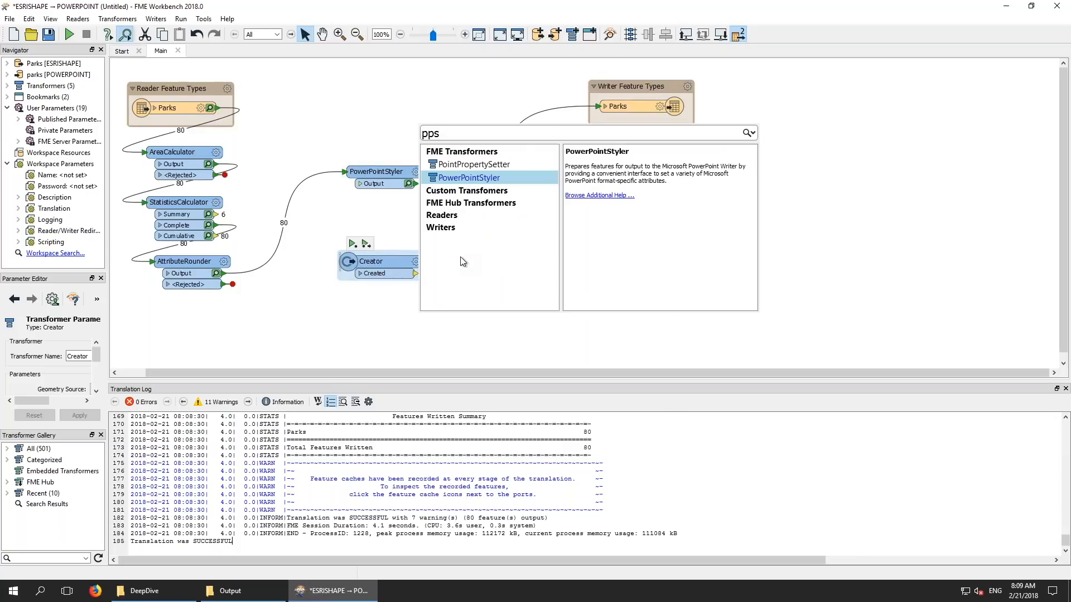
pyautogui.press('Return')
pyautogui.moveTo(515, 271); pyautogui.dragTo(600, 106)
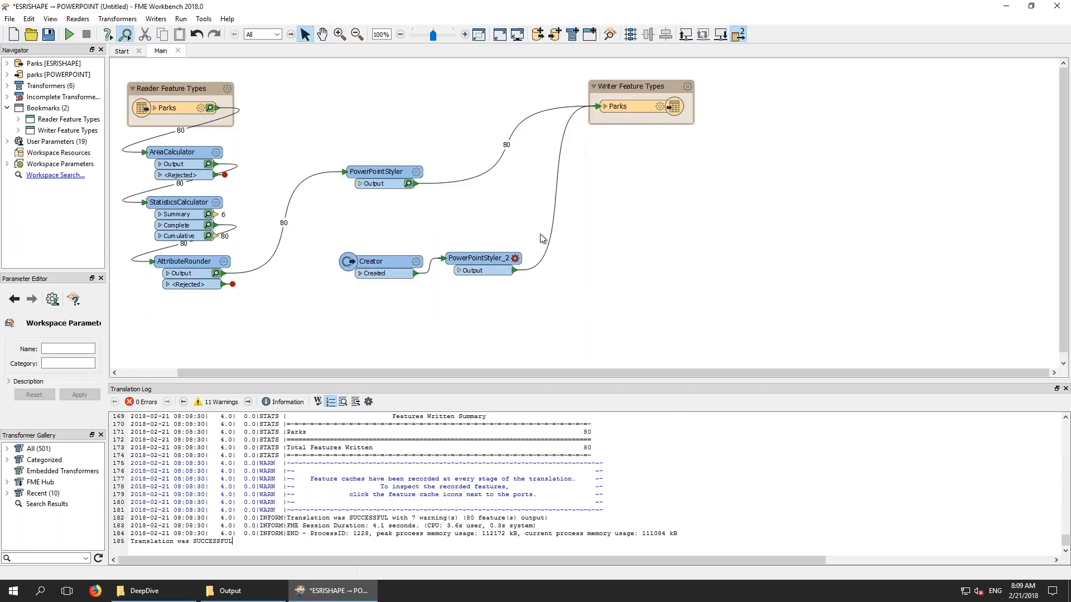
# Configure the second styler's title slide with title "Parks of Vancouver" and subtitle "An FME-Geneerated Presentation"
pyautogui.doubleClick(511, 264)
pyautogui.click(544, 308)
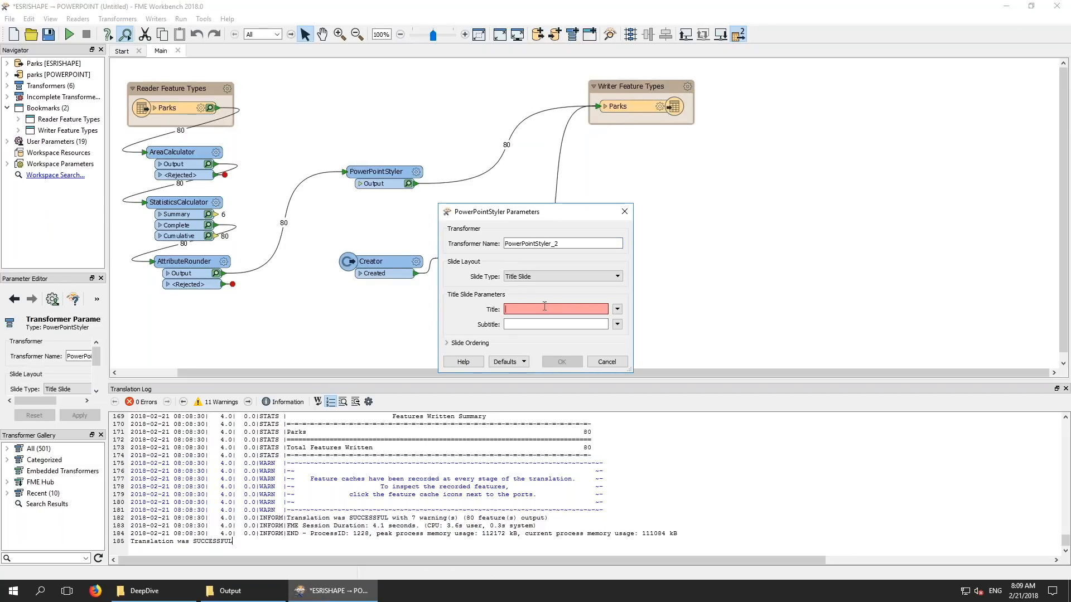
pyautogui.write('Parks of Vancouver')
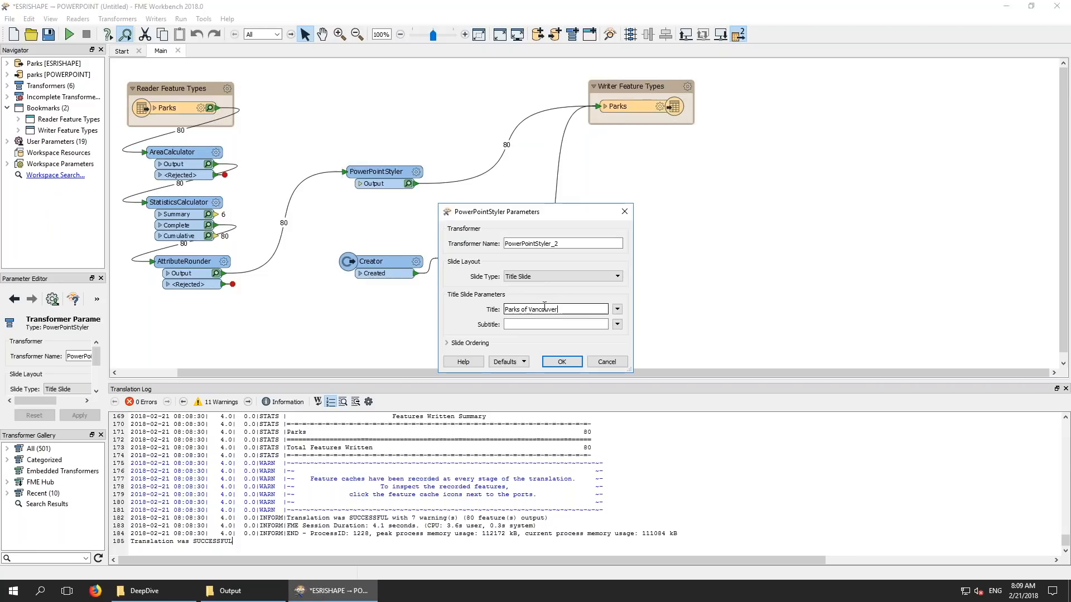
pyautogui.press('Tab')
pyautogui.write('An FME-Geneerated Presentation')
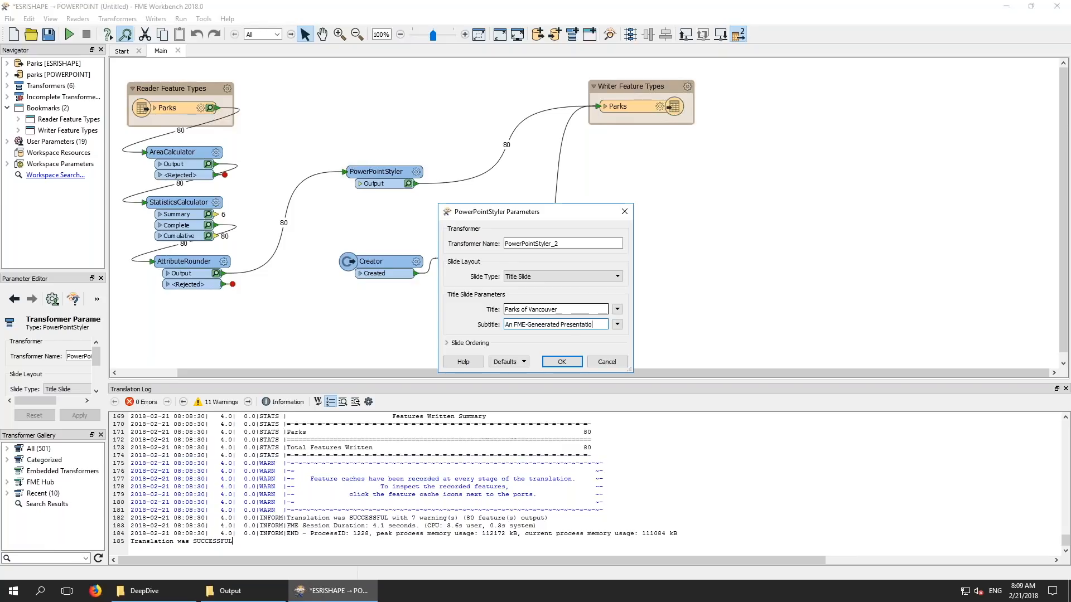
pyautogui.click(562, 362)
# Run the workspace again and copy the regenerated parks.pptx from the Output folder
pyautogui.hotkey('ctrl', 'r')
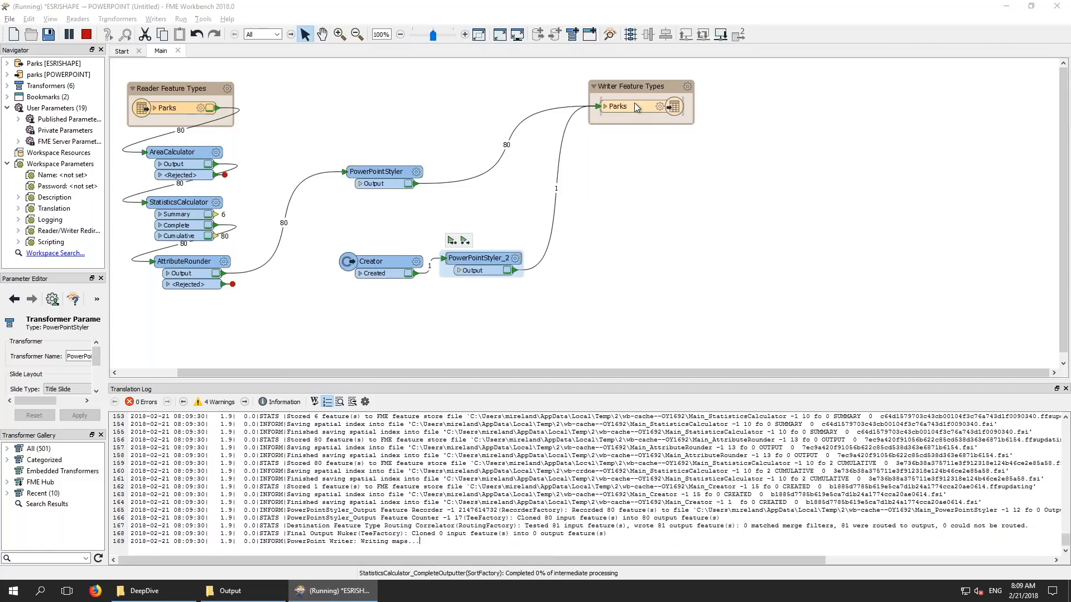
pyautogui.click(223, 591)
pyautogui.rightClick(379, 210)
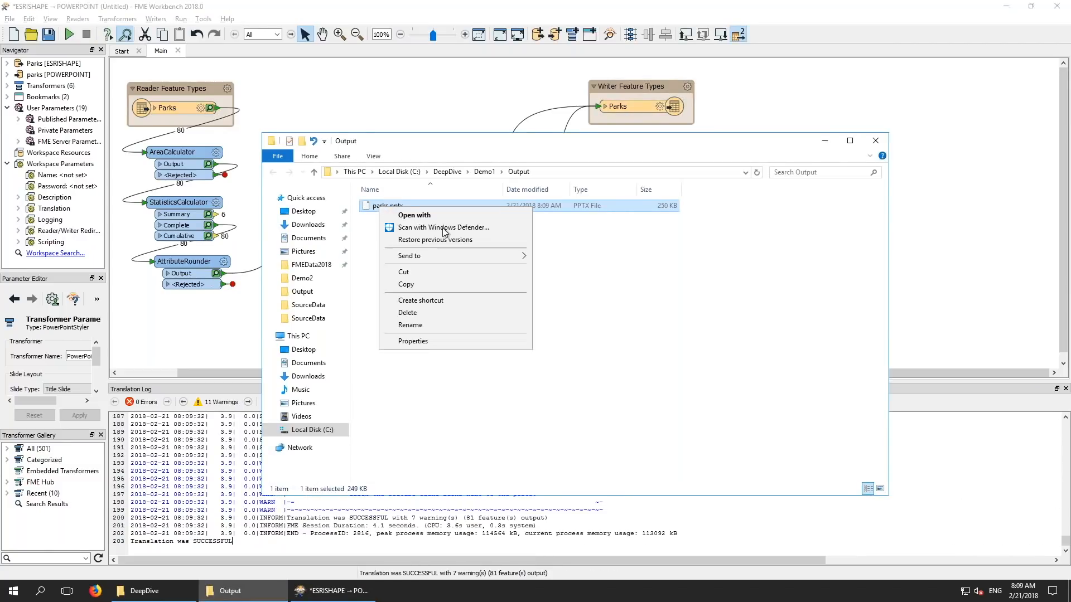
pyautogui.click(438, 281)
# Paste parks.pptx into the FMEOutput folder, replacing the existing copy, and open it in PowerPoint
pyautogui.press('alt')
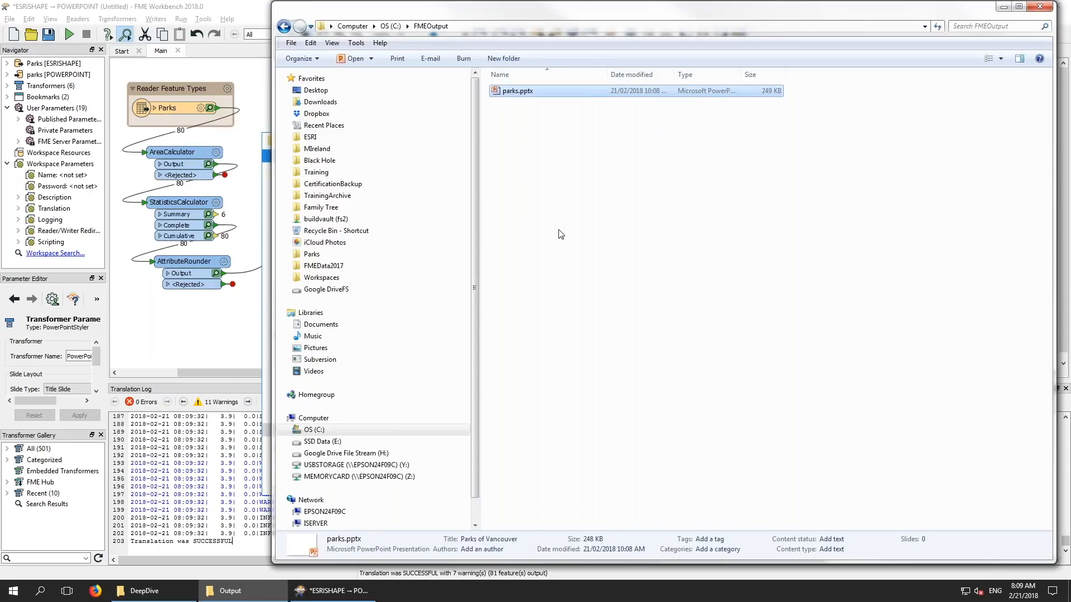
pyautogui.hotkey('ctrl', 'v')
pyautogui.click(479, 279)
pyautogui.doubleClick(518, 91)
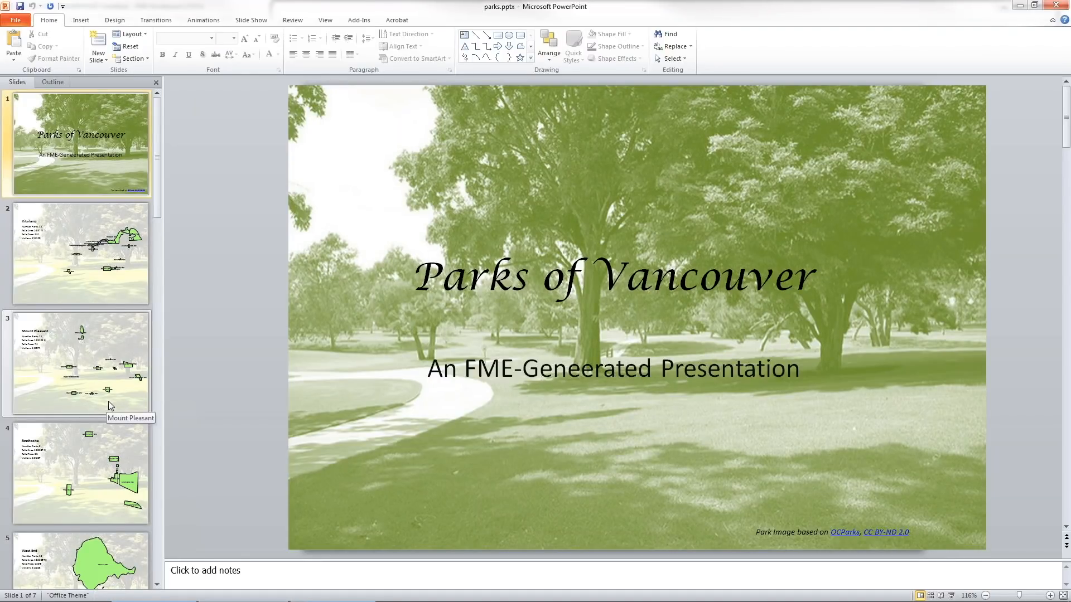
# Go to the Fairview slide and move its uppermost park shape slightly up and to the right
pyautogui.scroll(-3, 108, 401)
pyautogui.click(100, 364)
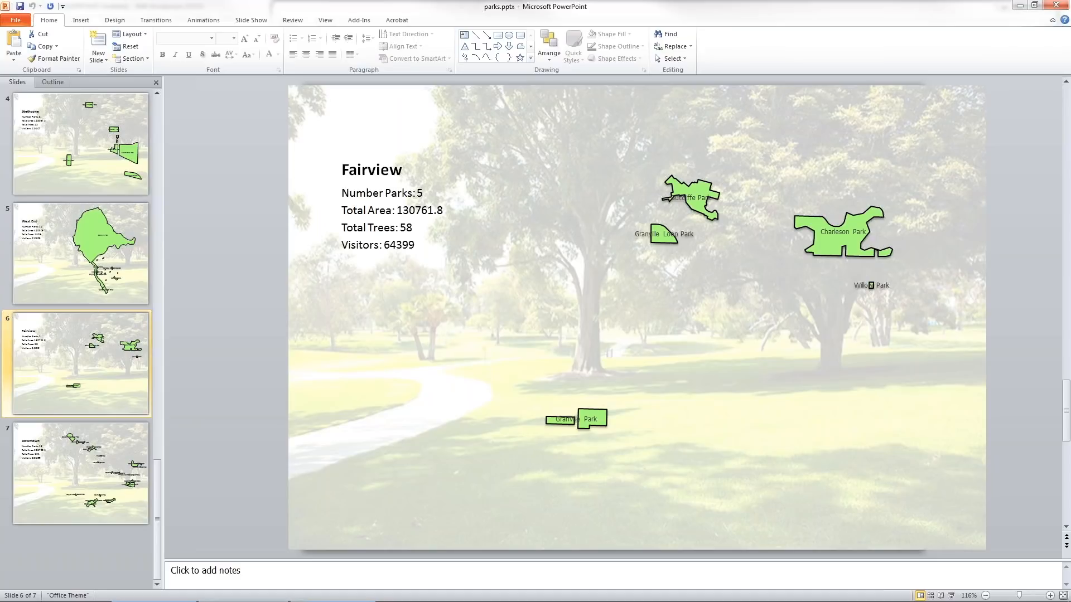
pyautogui.click(692, 196)
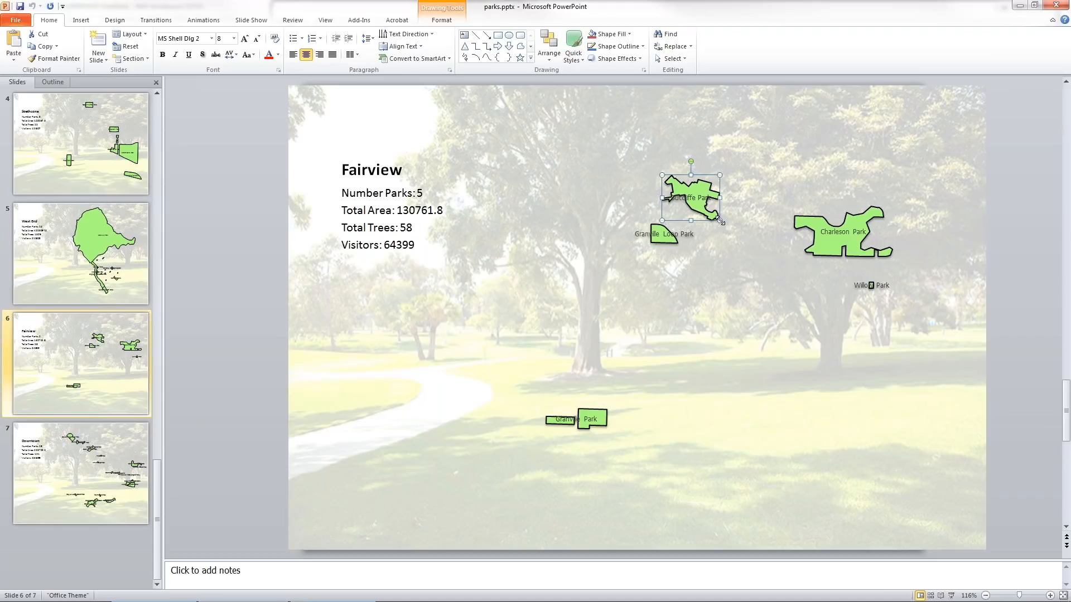
pyautogui.moveTo(692, 196); pyautogui.dragTo(718, 169)
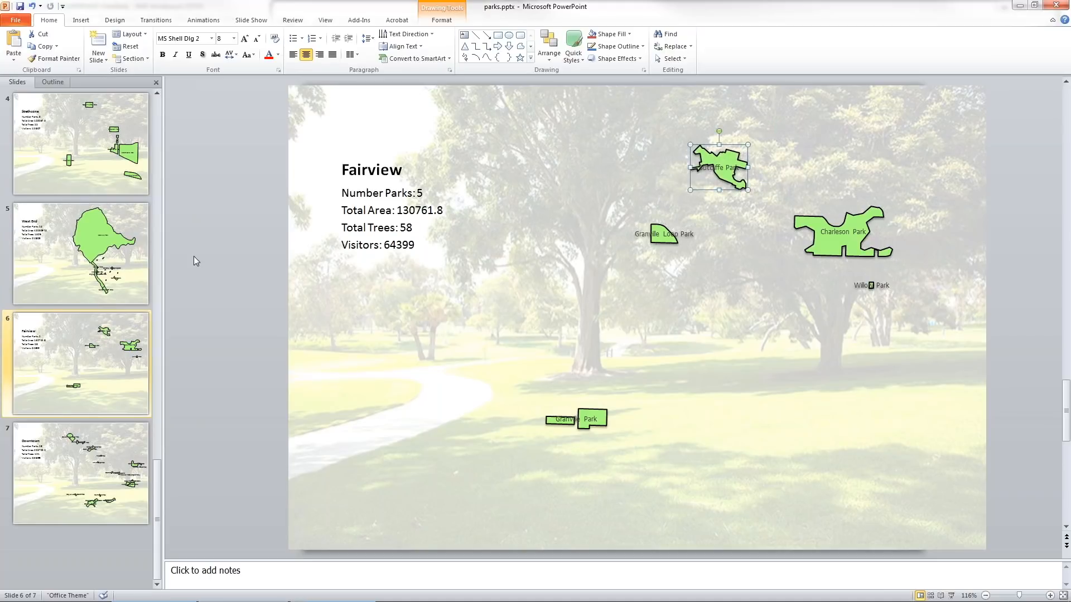
# Examine the West End slide, selecting the Alexandra Park and Barclay Heritage Square shapes individually
pyautogui.click(84, 261)
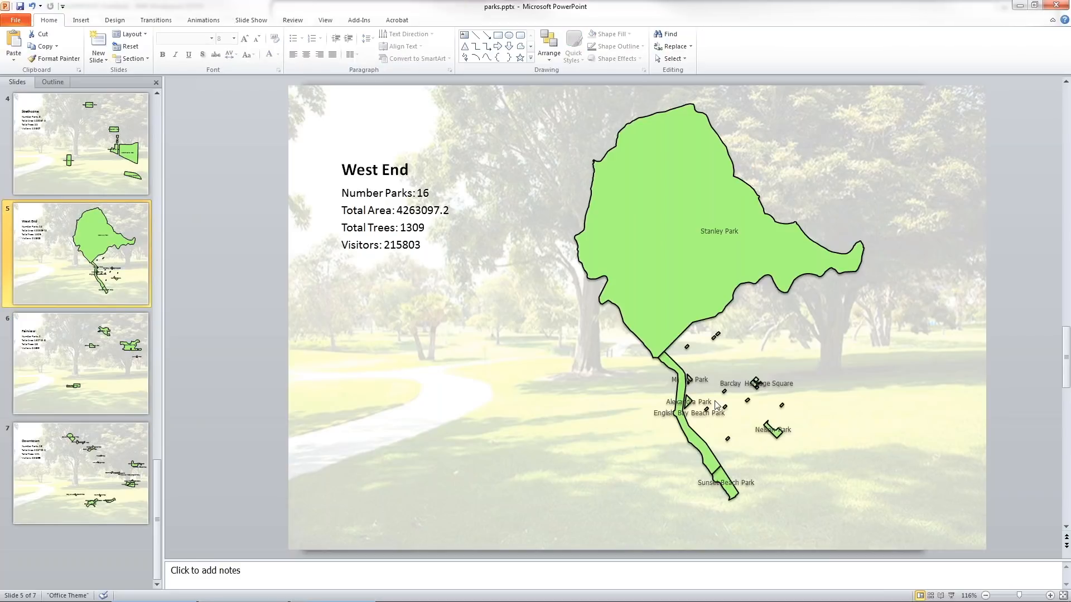
pyautogui.scroll(3, 718, 405)
pyautogui.scroll(-3, 708, 404)
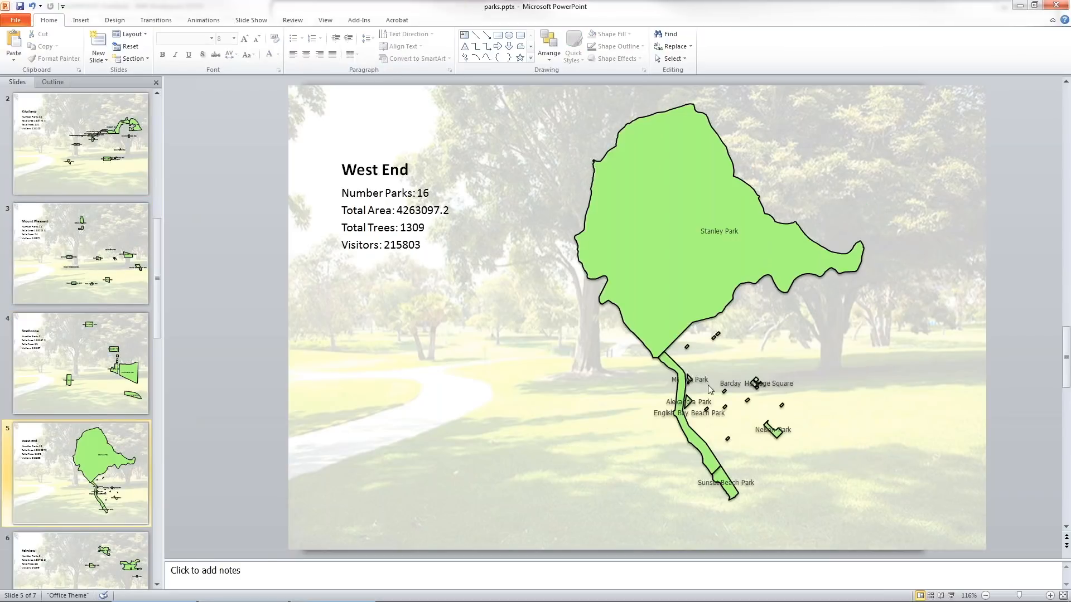
pyautogui.click(697, 404)
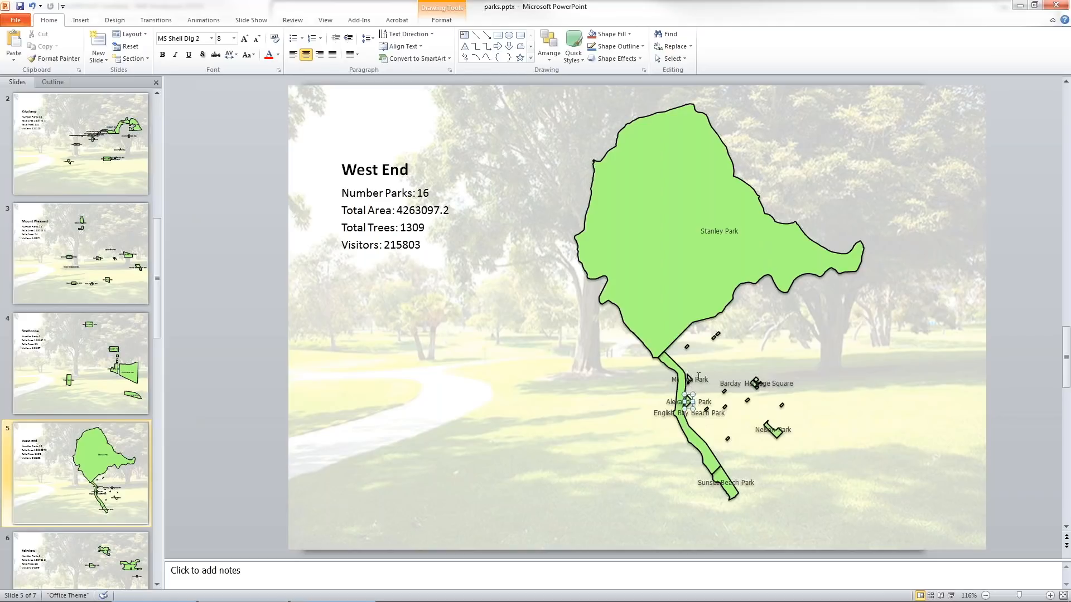
pyautogui.press('Tab')
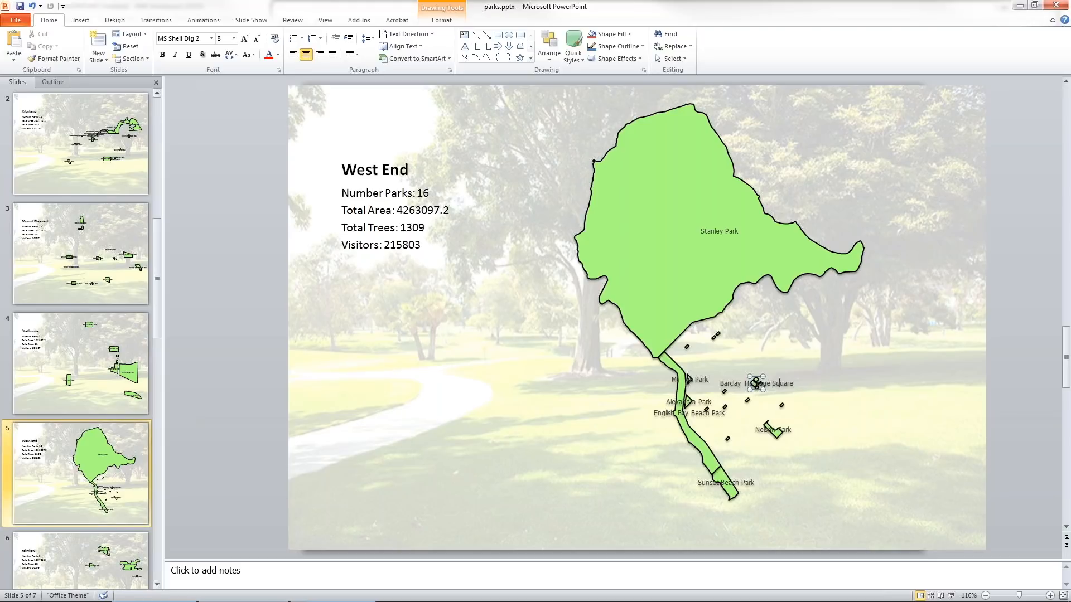
# Review the Fairview slide and the title slide, and close the presentation
pyautogui.click(92, 445)
pyautogui.scroll(-3, 92, 445)
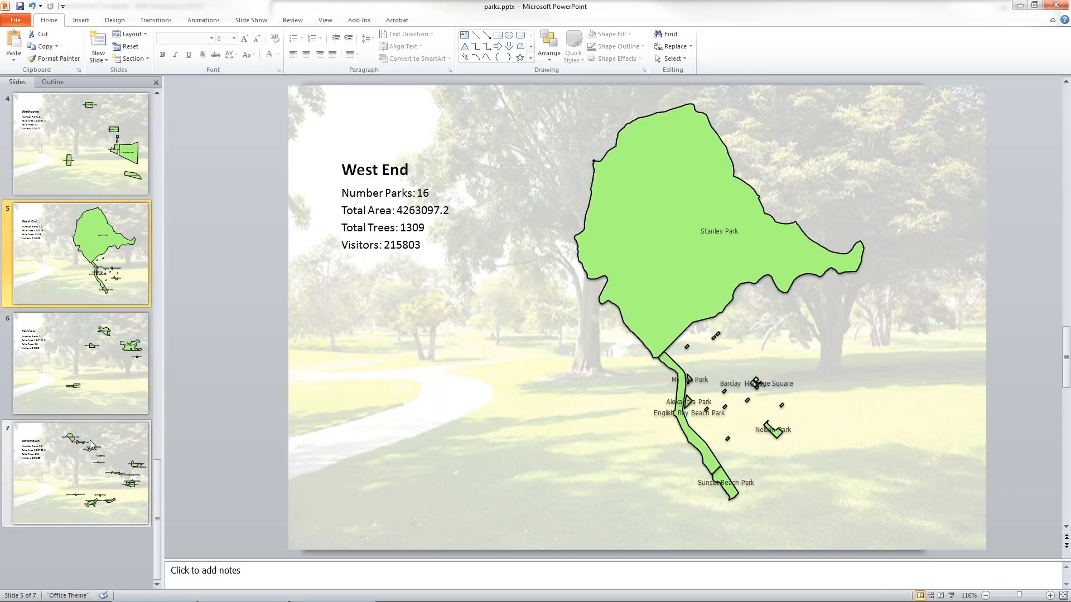
pyautogui.click(96, 376)
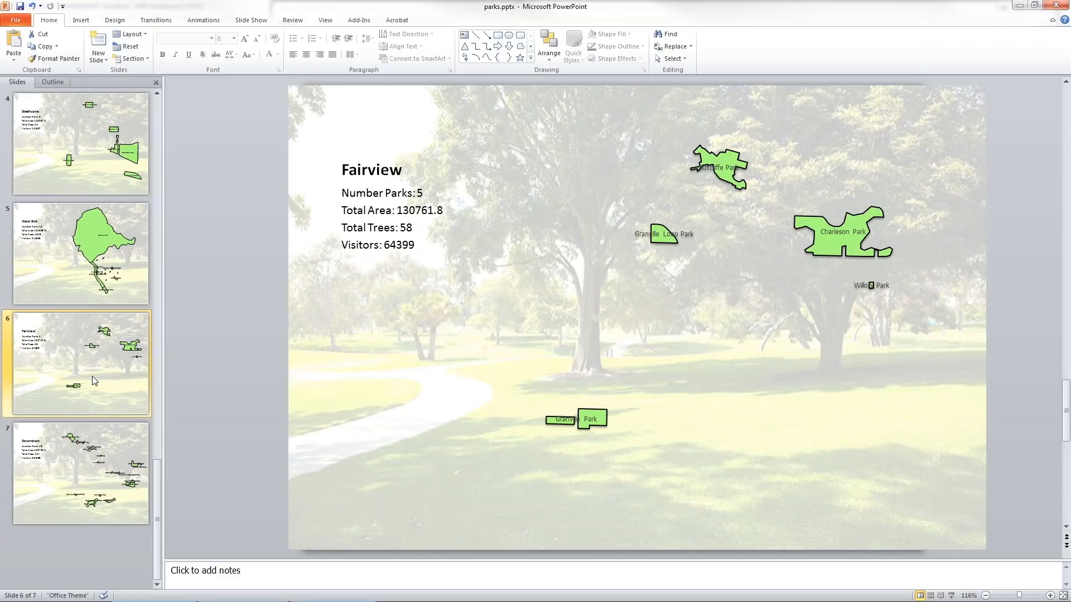
pyautogui.scroll(5, 92, 376)
pyautogui.click(85, 156)
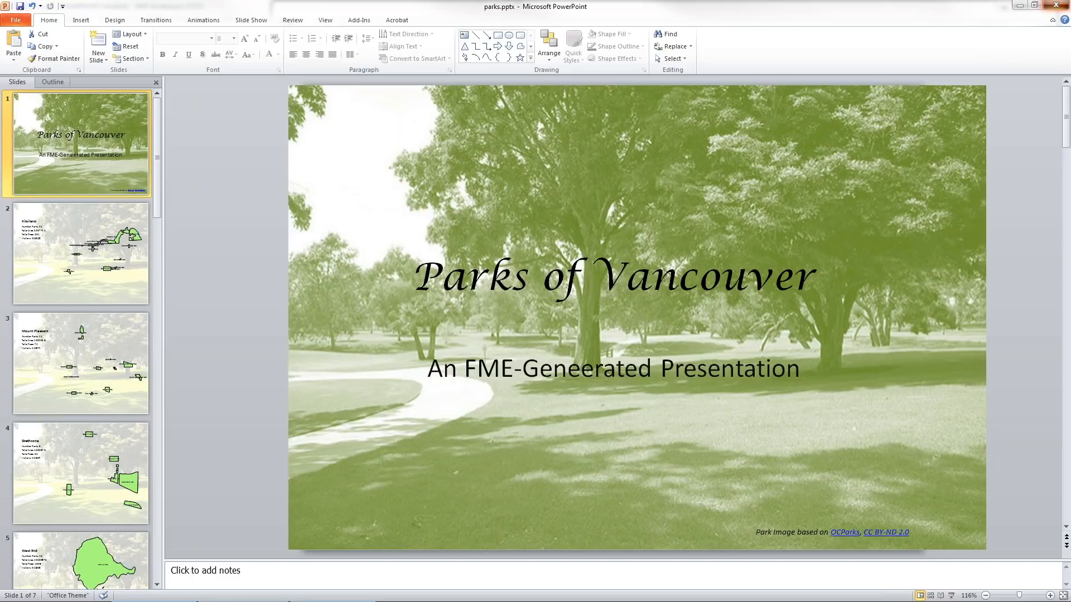
pyautogui.click(1056, 11)
pyautogui.click(534, 321)
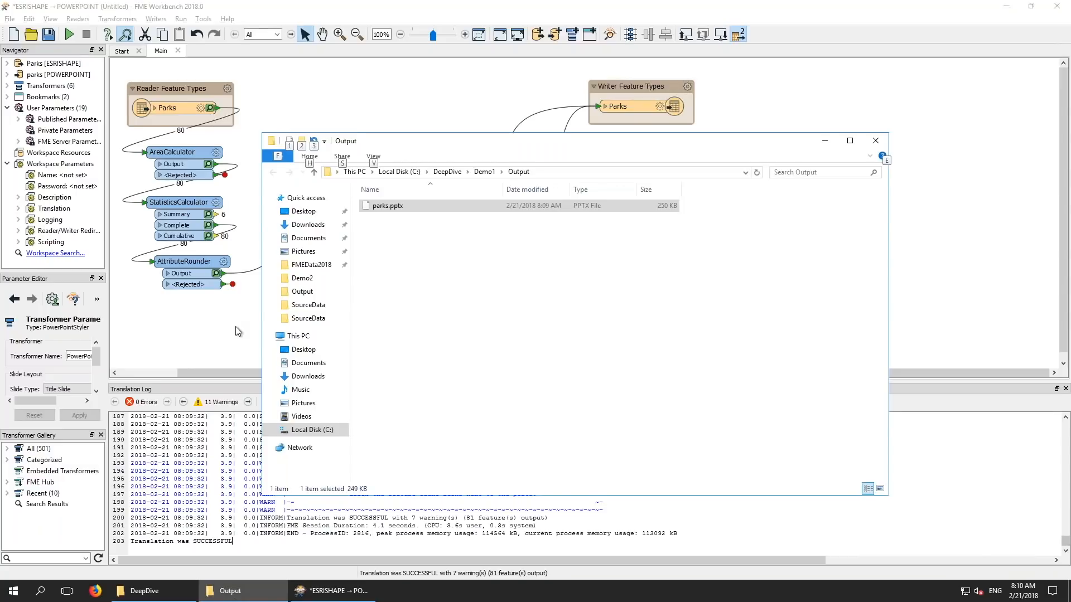
# Switch back to FME Workbench and inspect the Crime Dataset bookmark and the FeatureJoiner's Join Mode options, cancelling its parameters dialog
pyautogui.click(236, 326)
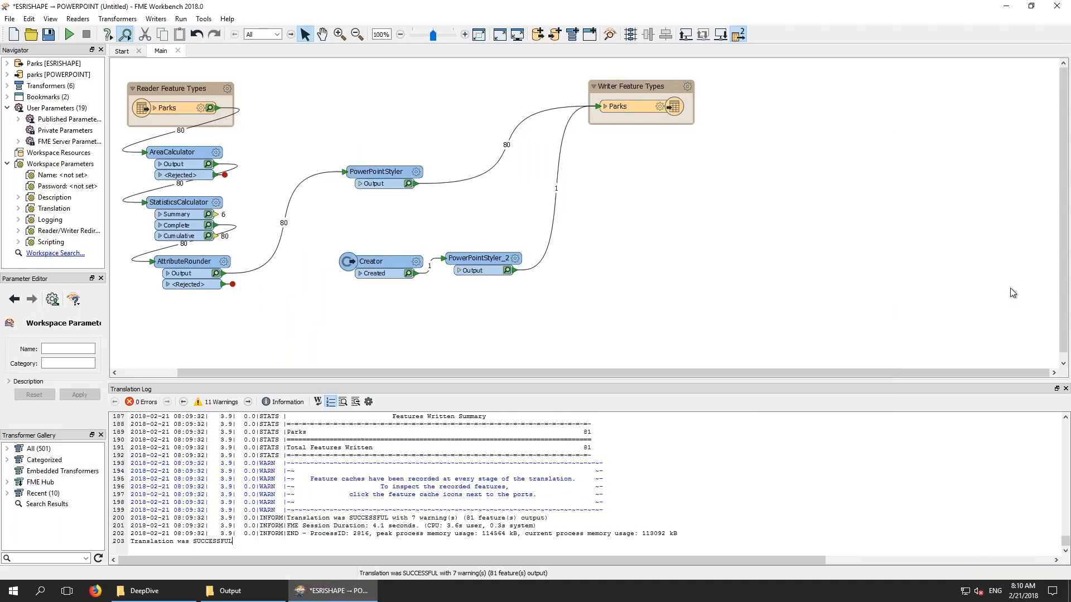
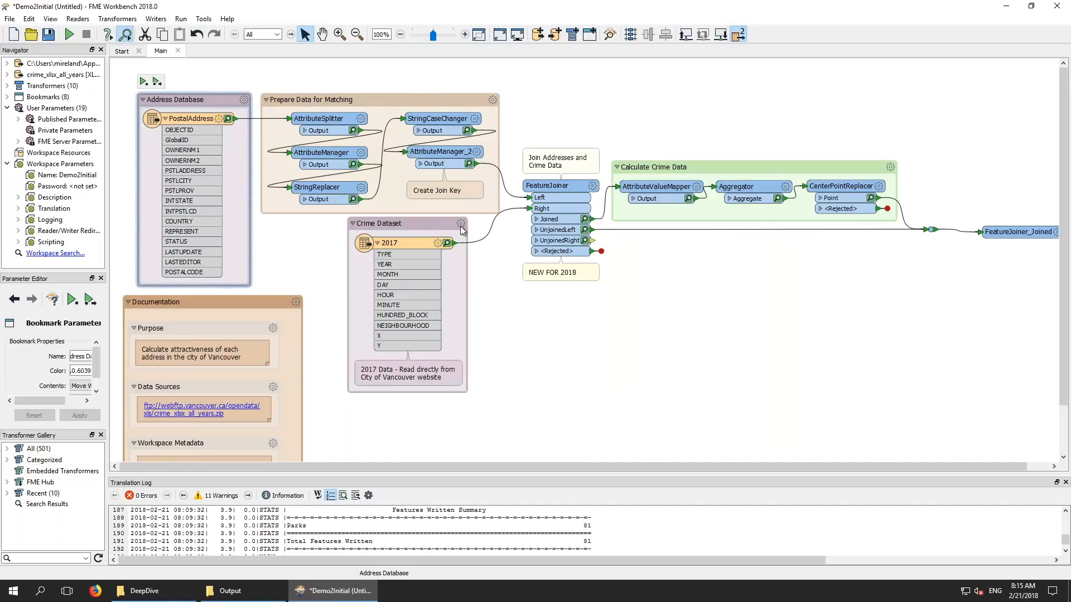
pyautogui.click(413, 223)
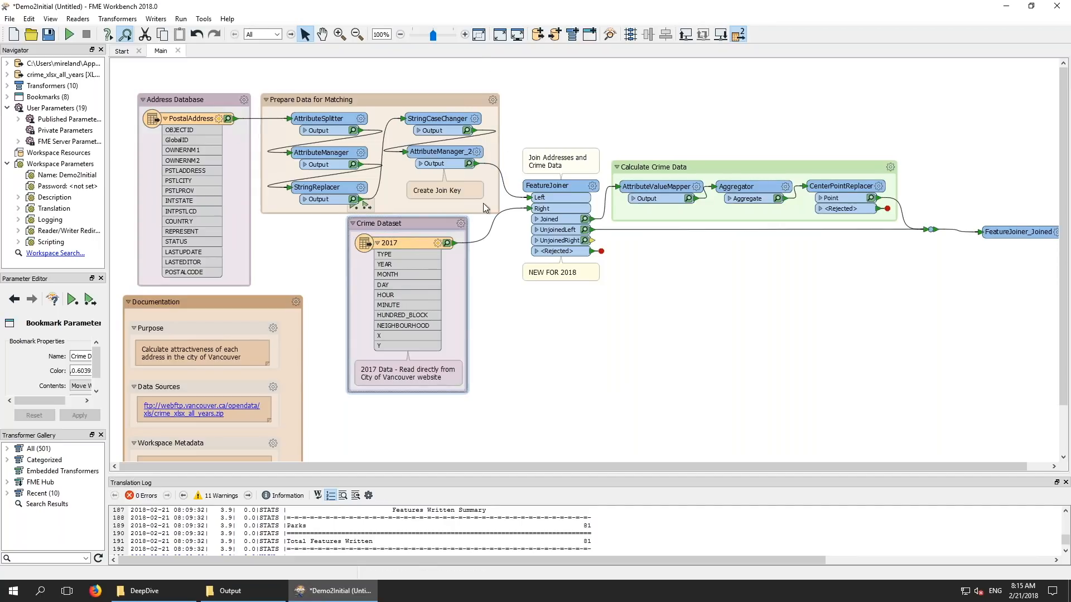
pyautogui.click(554, 186)
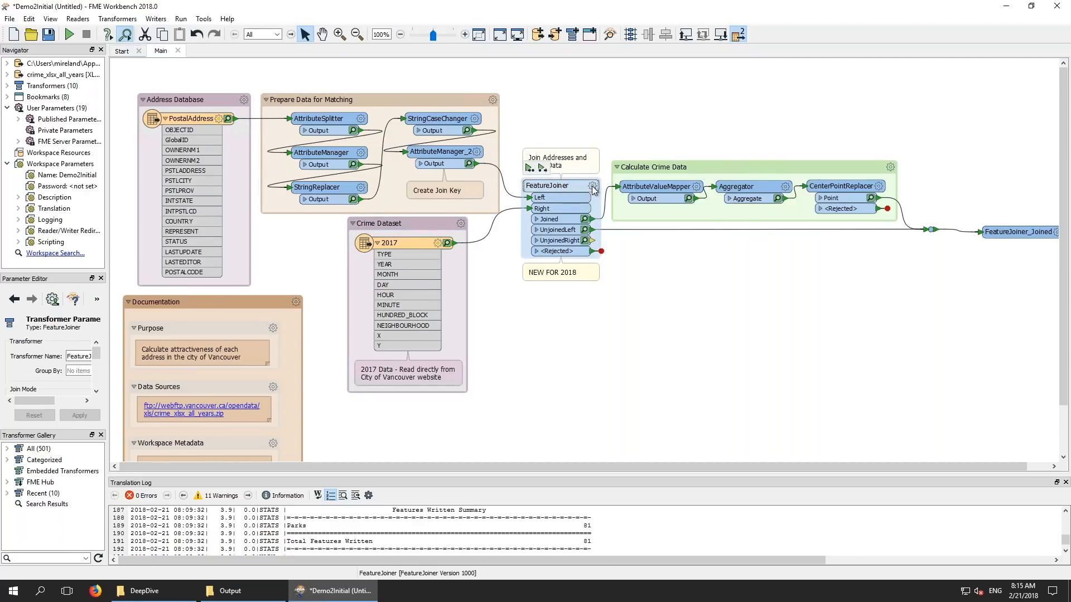
pyautogui.moveTo(593, 188)
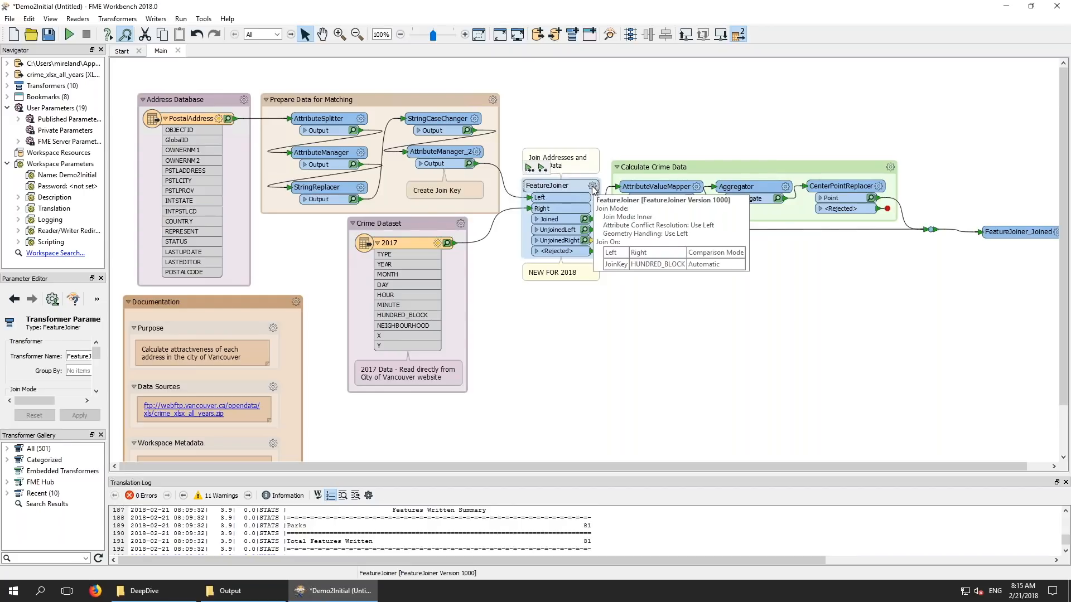
pyautogui.click(593, 188)
pyautogui.moveTo(580, 148); pyautogui.dragTo(592, 205)
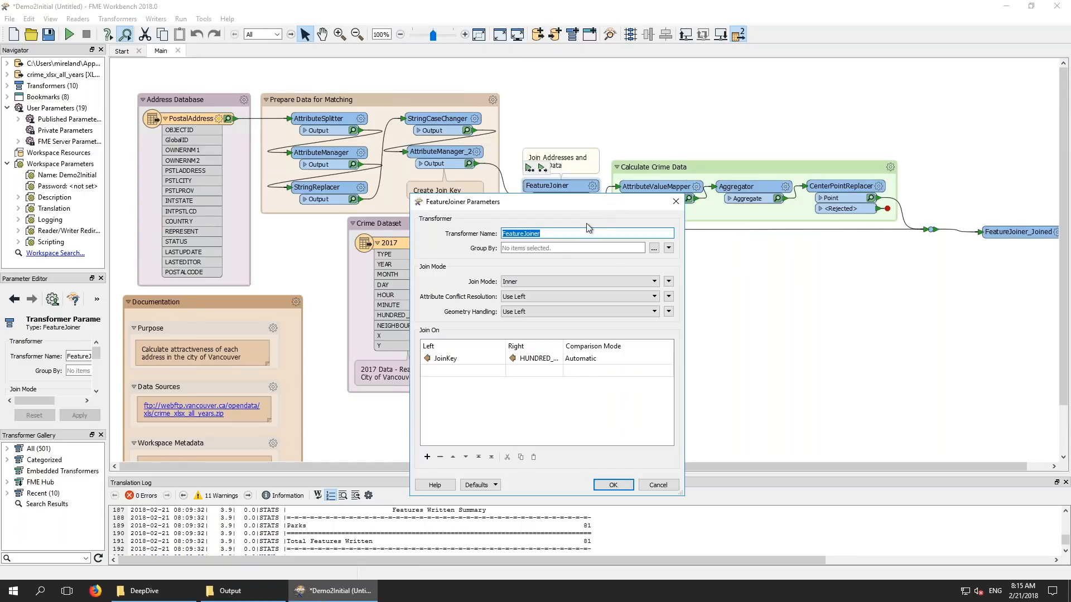
pyautogui.click(655, 281)
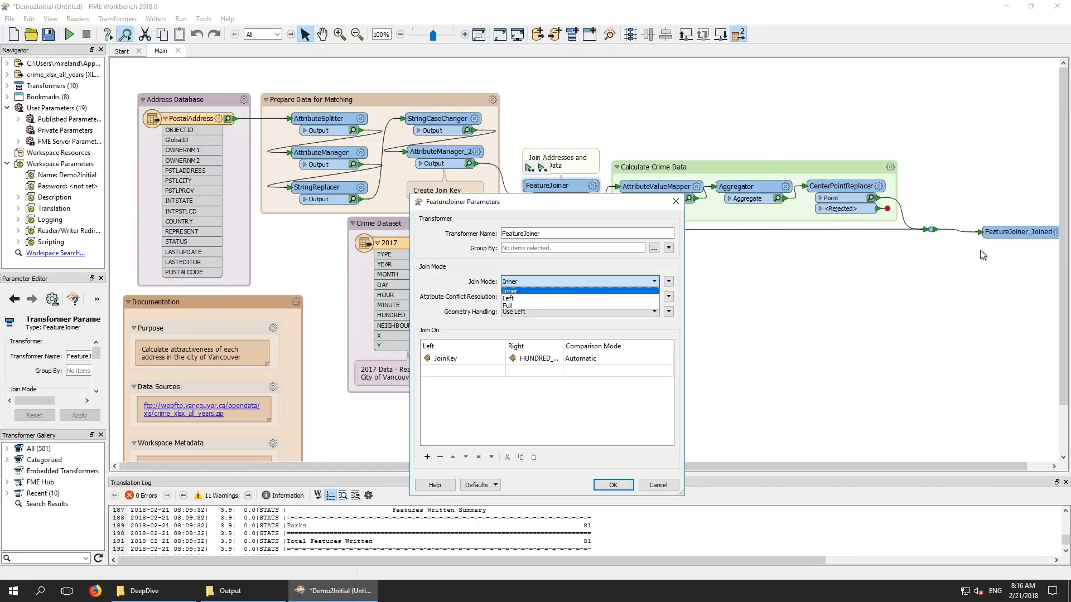
pyautogui.click(665, 483)
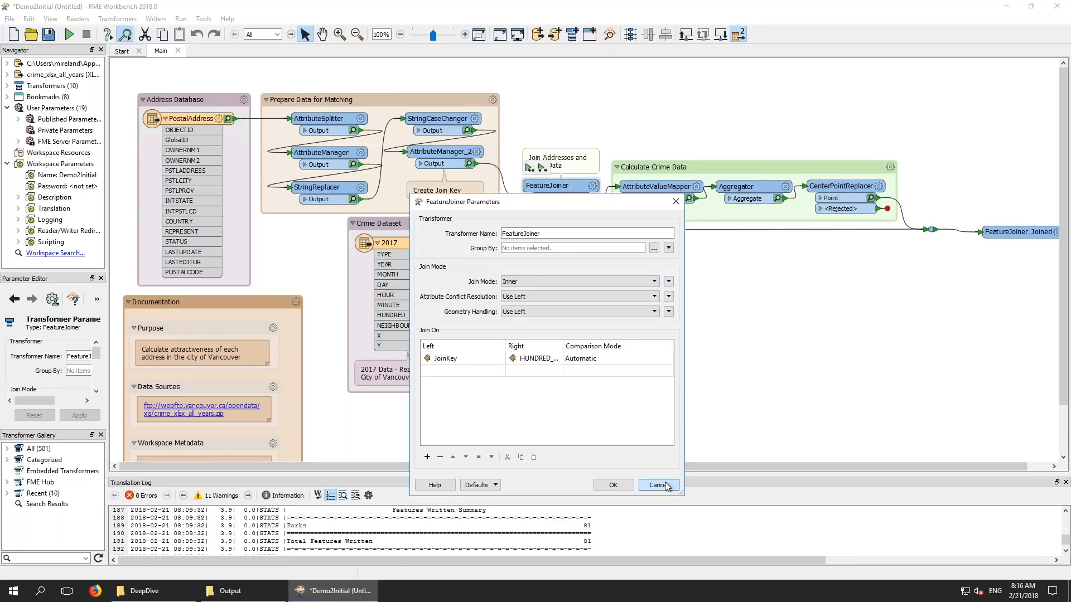
pyautogui.click(664, 484)
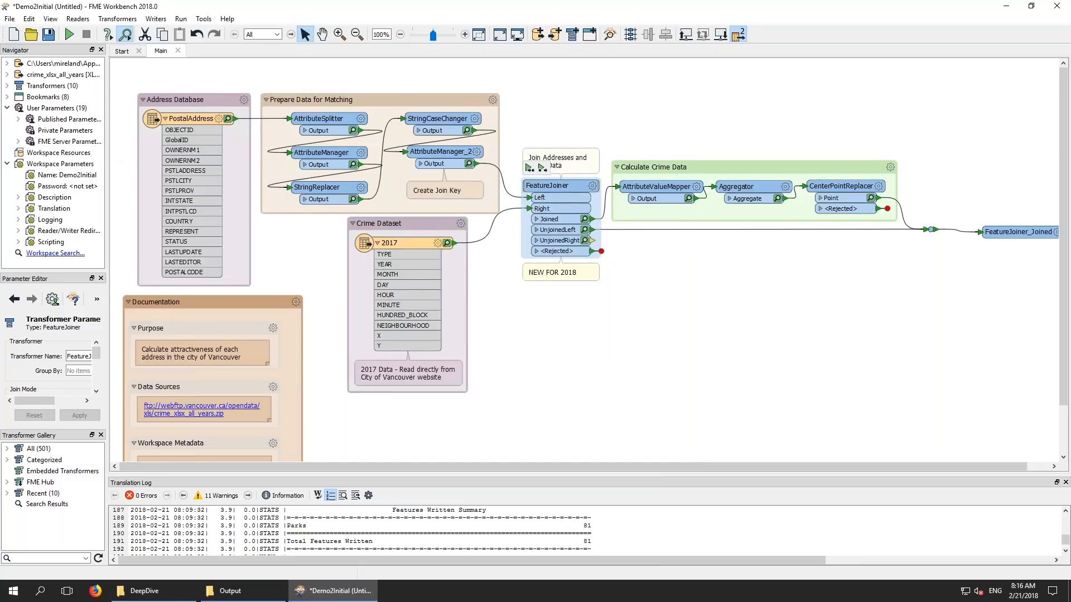
# Widen the Navigator and examine the full source file URL of the crime_xlsx_all_years reader
pyautogui.moveTo(120, 144); pyautogui.dragTo(240, 148)
pyautogui.click(7, 74)
pyautogui.doubleClick(170, 86)
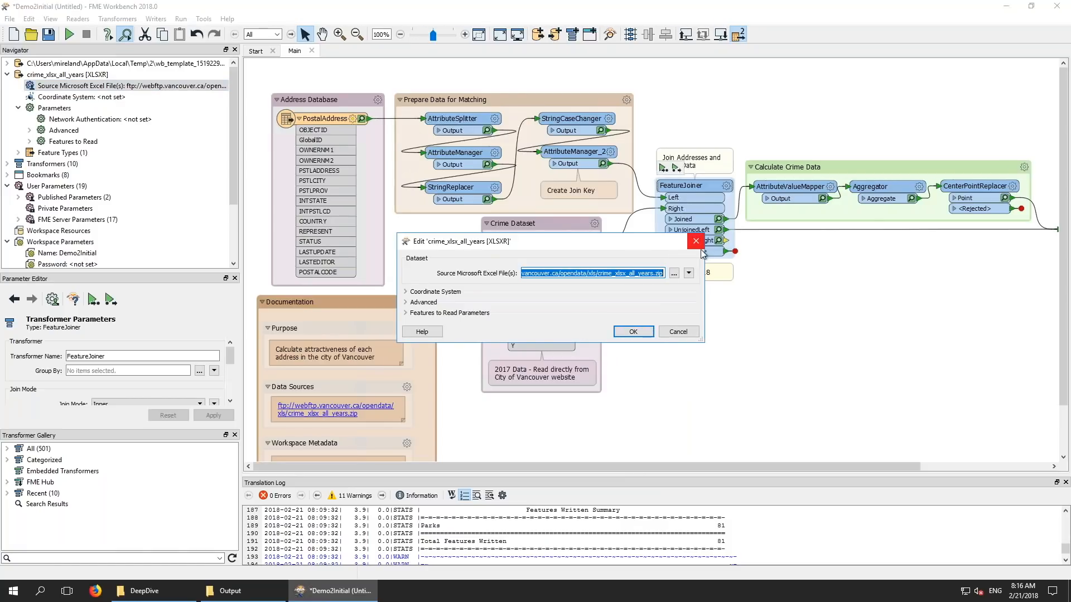
pyautogui.moveTo(704, 255); pyautogui.dragTo(809, 255)
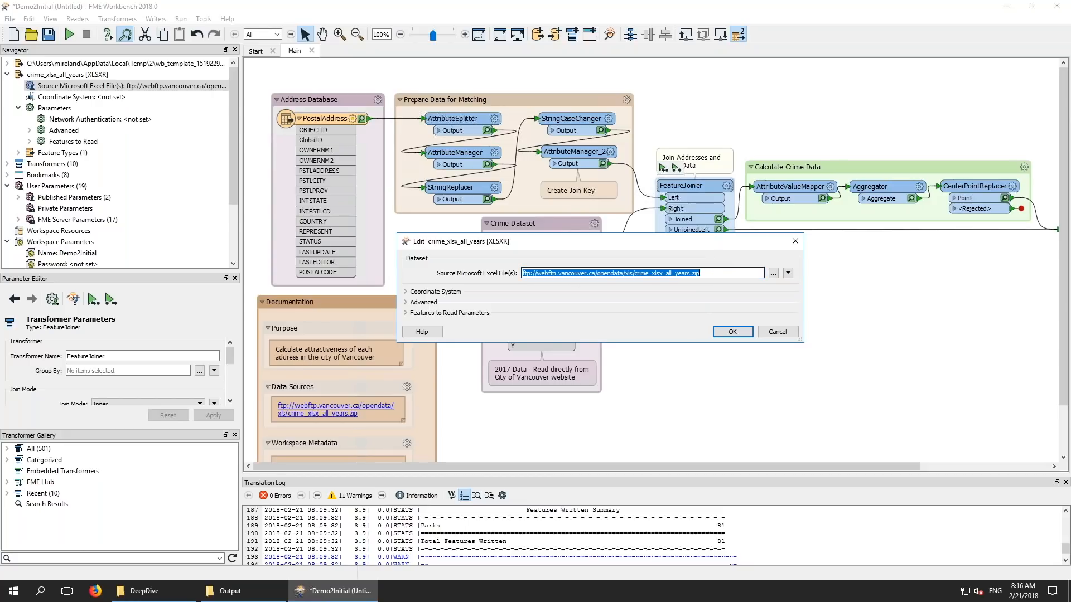
pyautogui.click(736, 333)
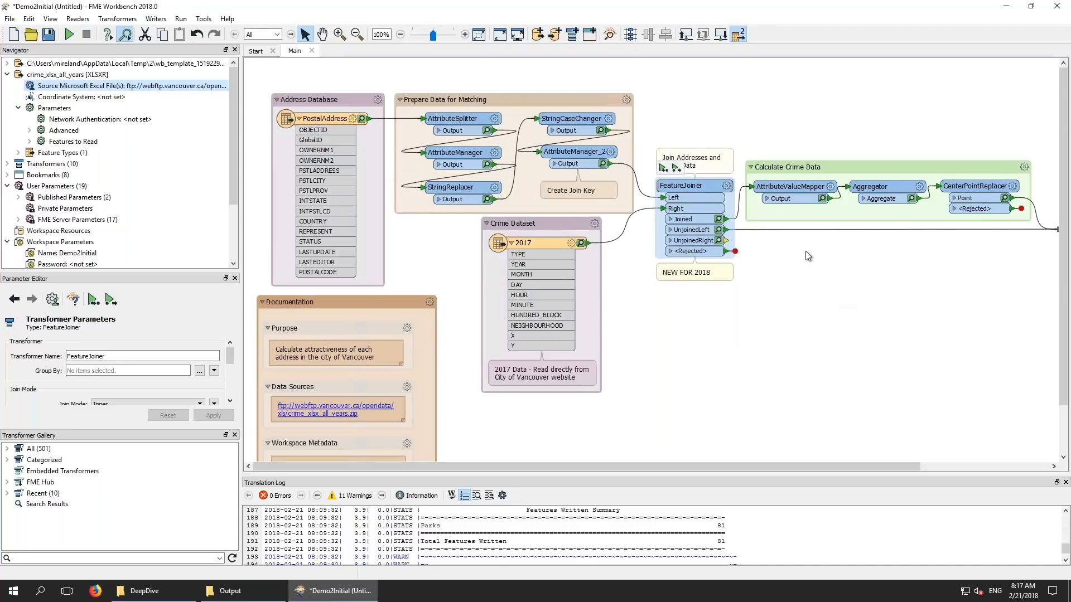
# Look up the Run With Feature Caching option and clear the canvas selection
pyautogui.click(181, 20)
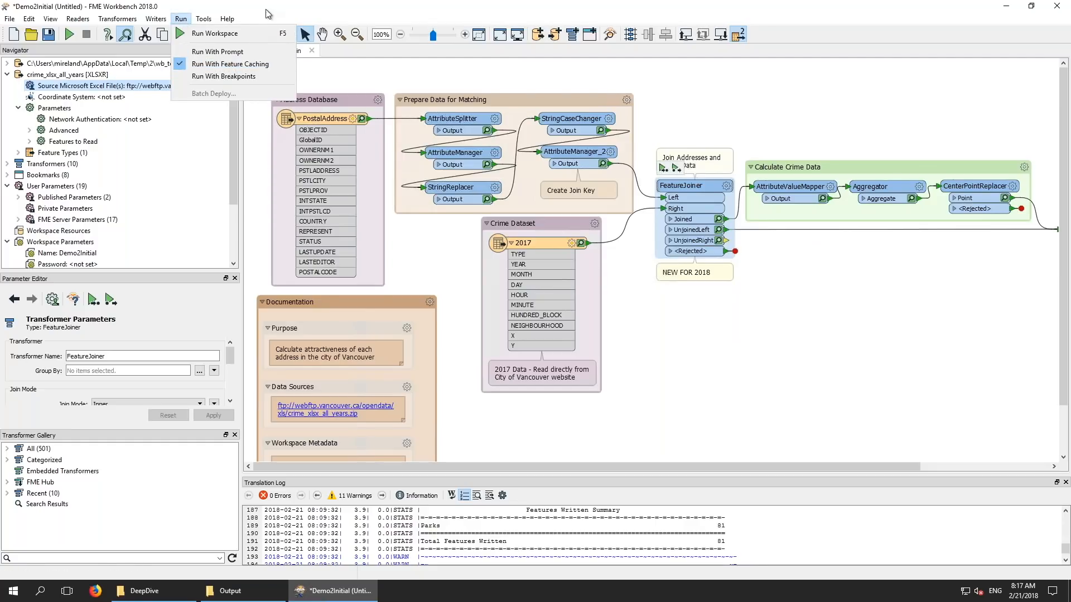
pyautogui.click(231, 66)
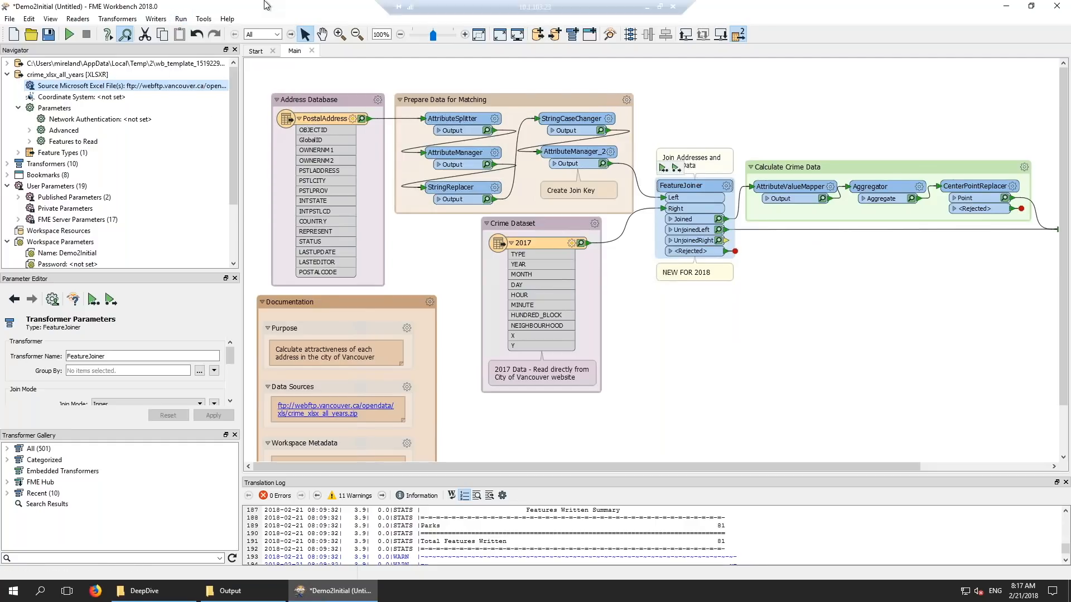
pyautogui.click(791, 389)
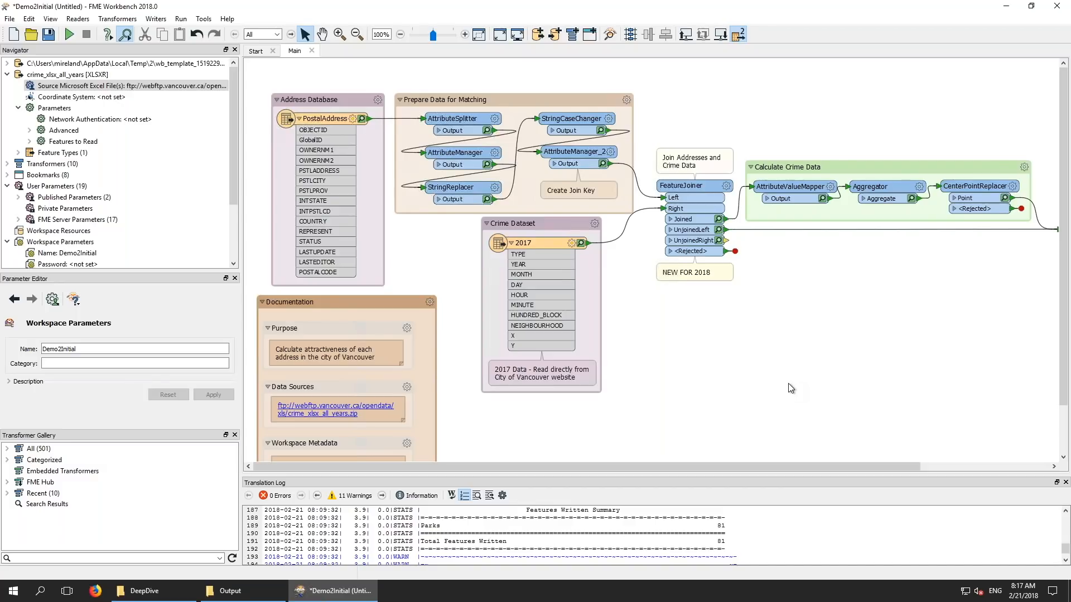
# In the AttributeValueMapper, set Offence Against a Person to 12, Break and Enter Commercial to 2, Theft of Vehicle to 4 and Mischief to 3
pyautogui.click(832, 187)
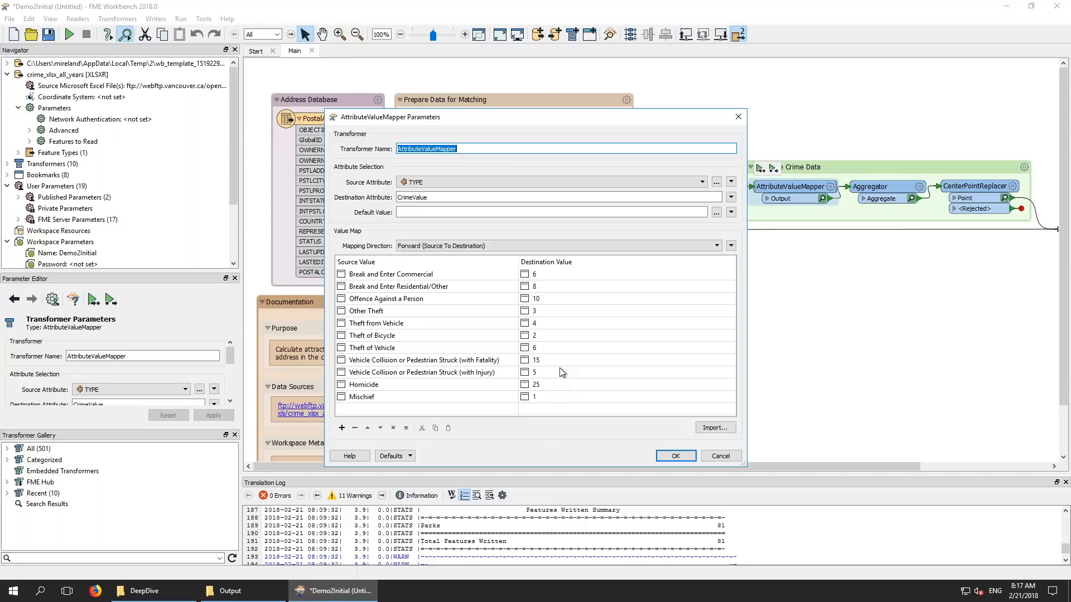
pyautogui.doubleClick(554, 300)
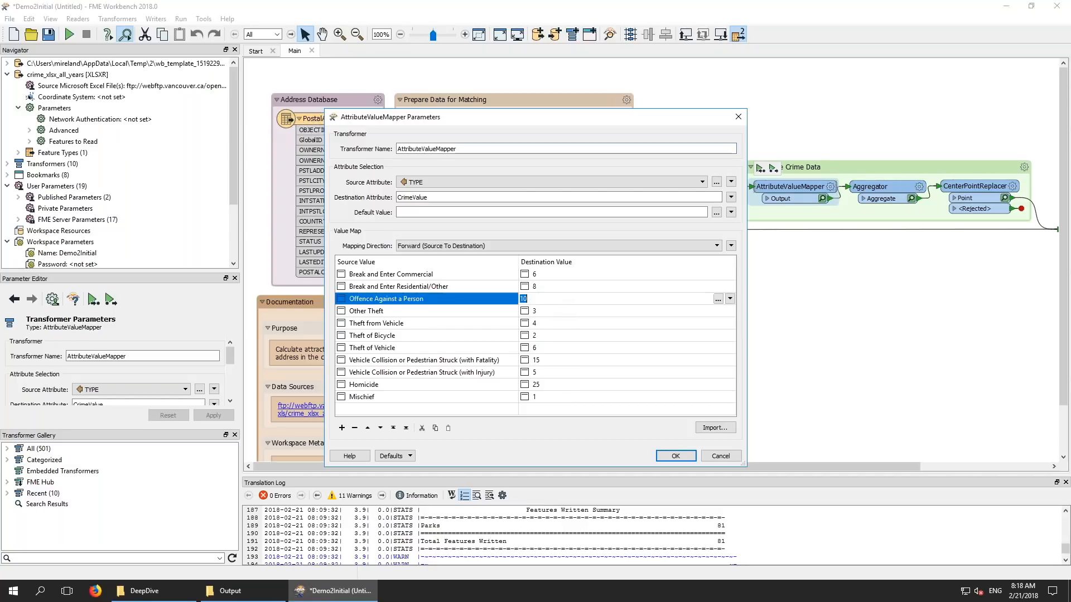
pyautogui.write('1')
pyautogui.doubleClick(555, 311)
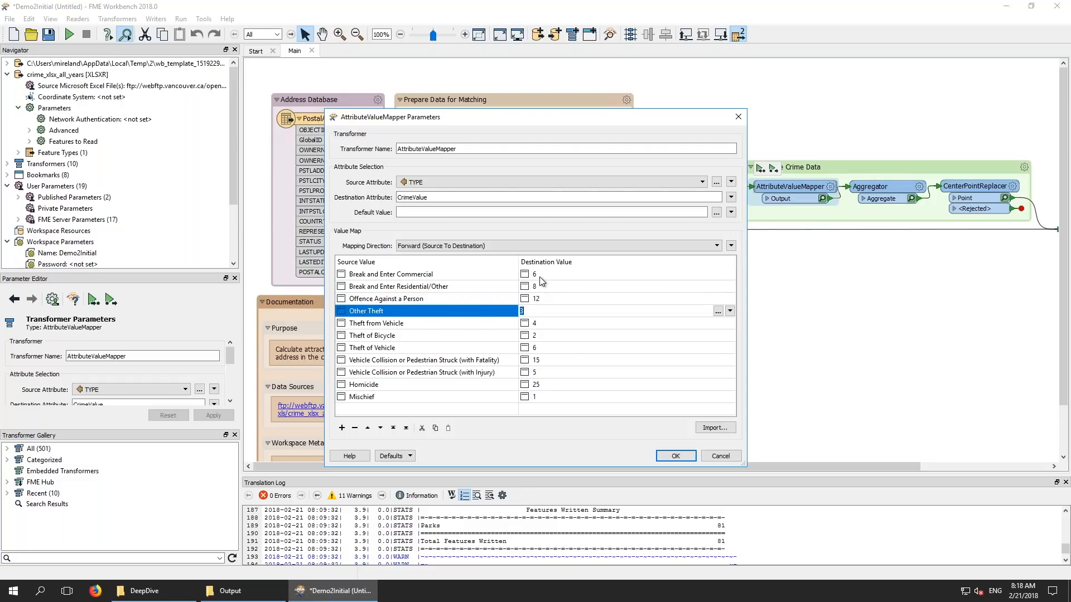
pyautogui.doubleClick(540, 275)
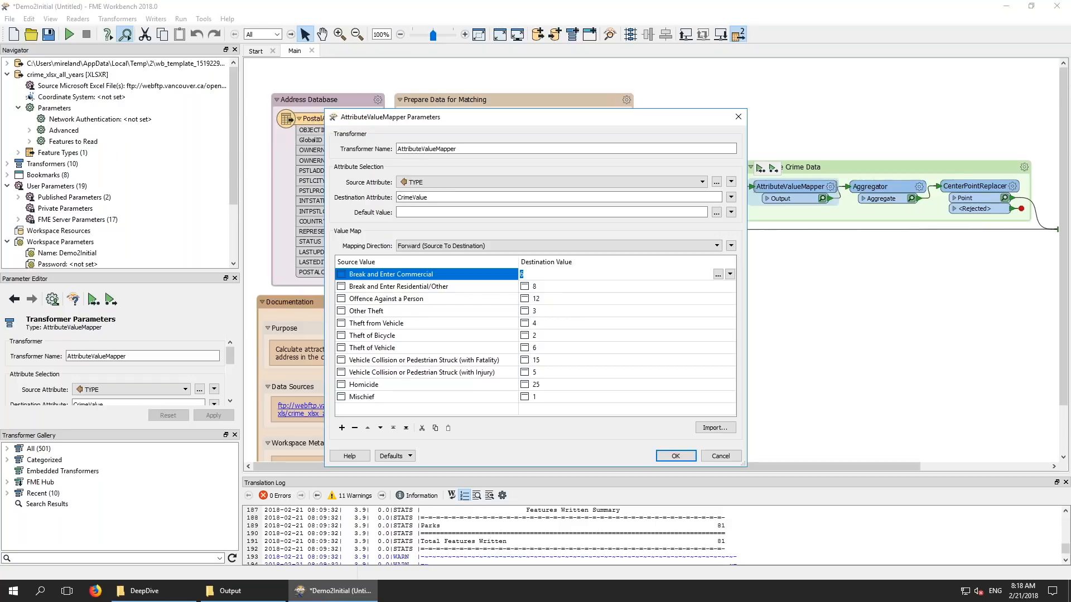
pyautogui.write('2')
pyautogui.doubleClick(540, 346)
pyautogui.write('4')
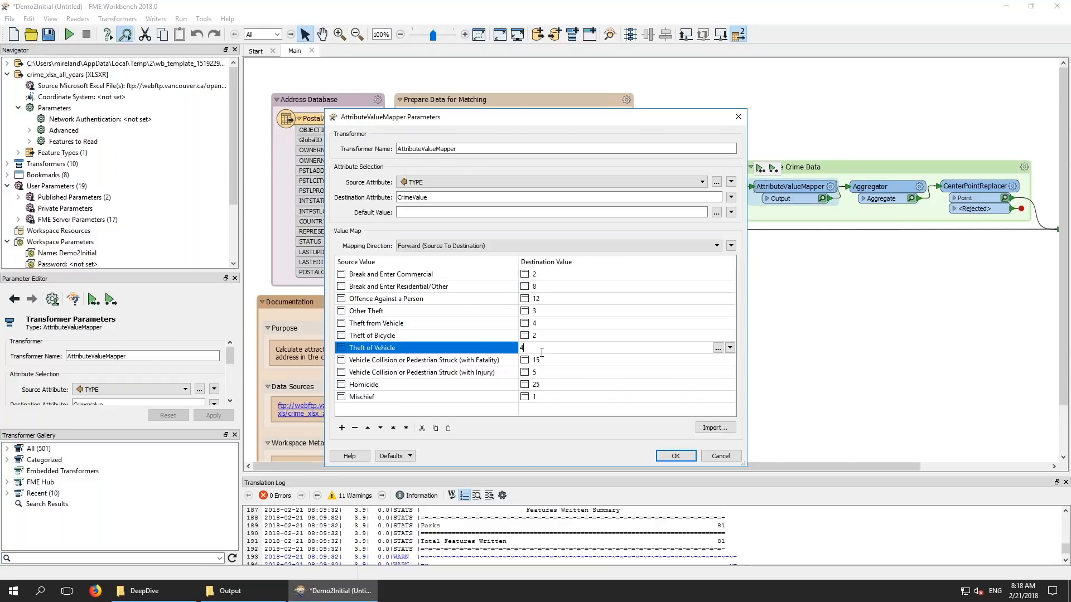
pyautogui.doubleClick(557, 396)
pyautogui.write('3')
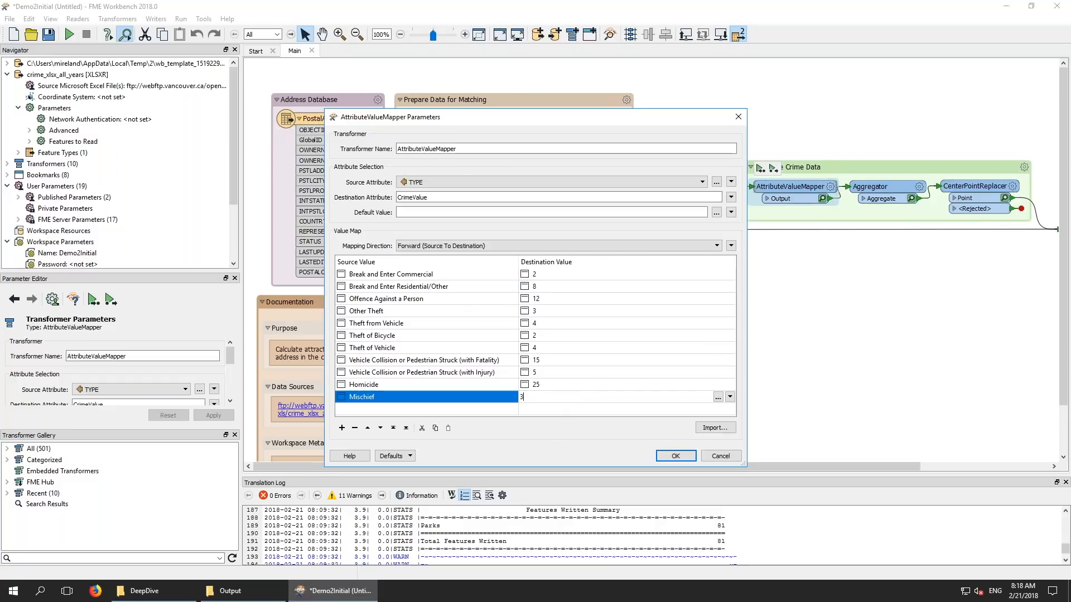
pyautogui.click(670, 456)
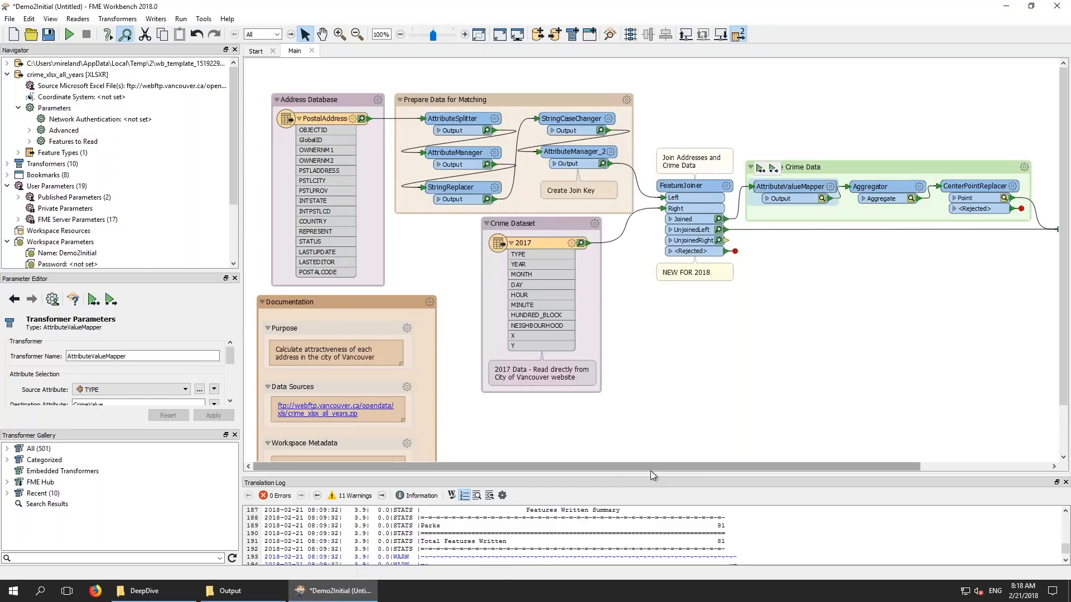
# Run the workspace from the AttributeValueMapper onward using the cached data, and minimize the FME Data Inspector window showing the output
pyautogui.moveTo(654, 466); pyautogui.dragTo(789, 465)
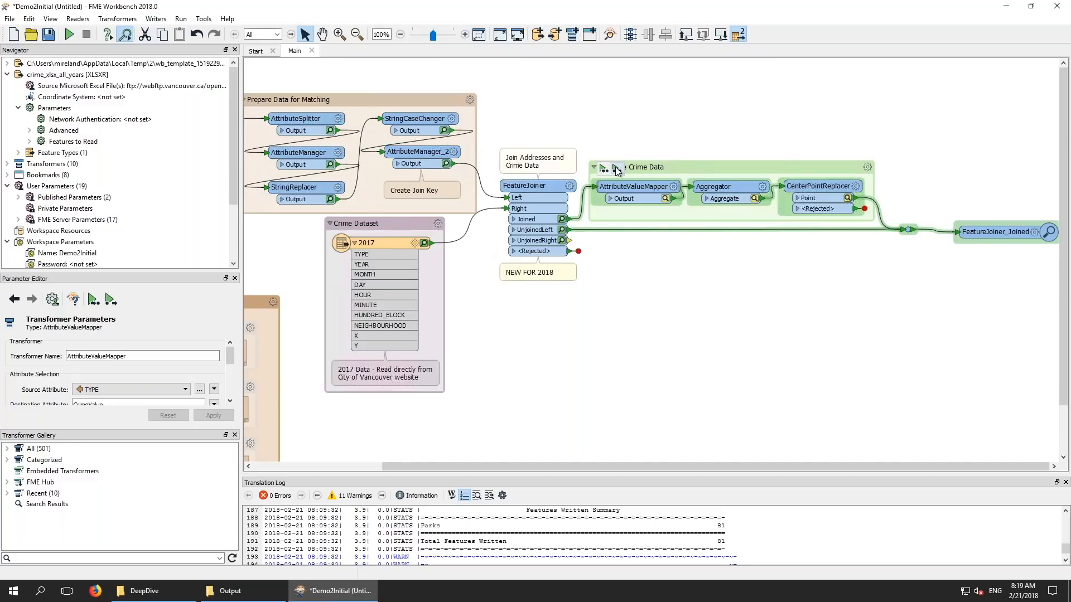
pyautogui.click(616, 170)
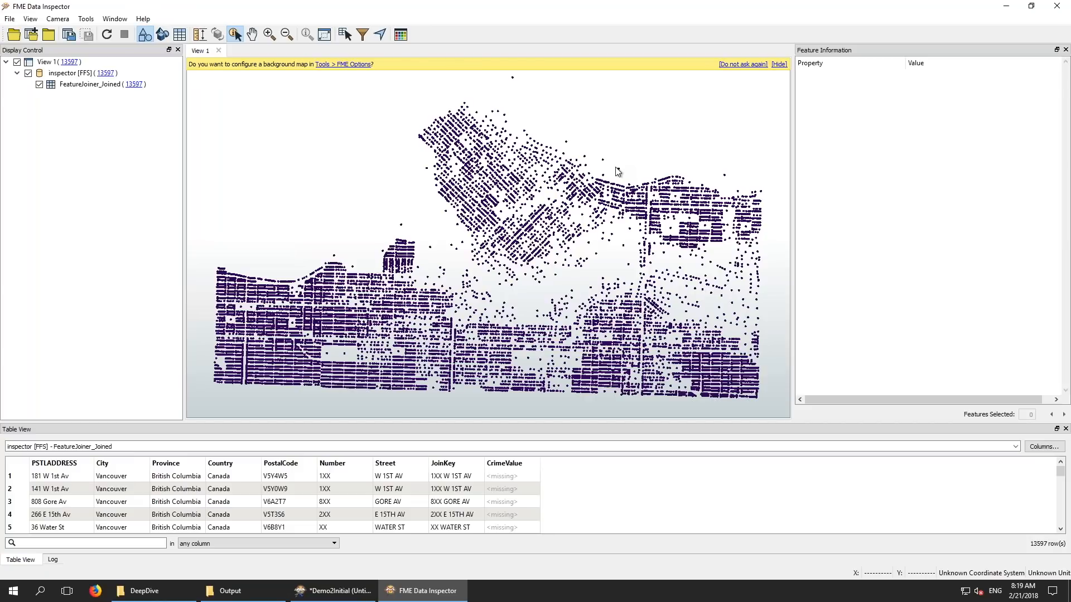
pyautogui.click(1009, 6)
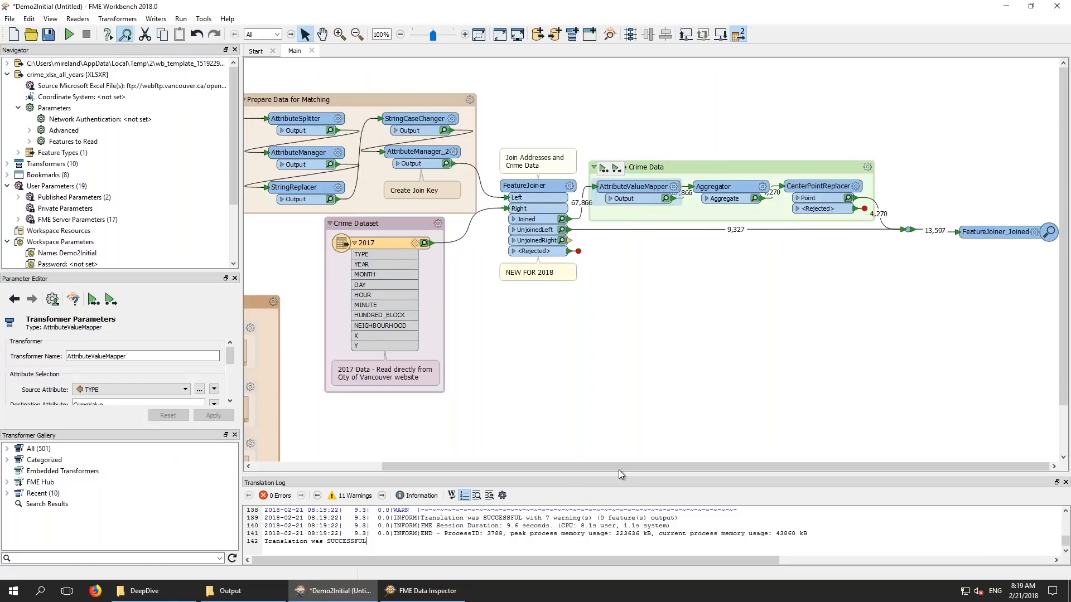
# Enlarge the Translation Log, filter it to warnings to read the feature caching message, and restore the full log
pyautogui.moveTo(617, 474); pyautogui.dragTo(627, 310)
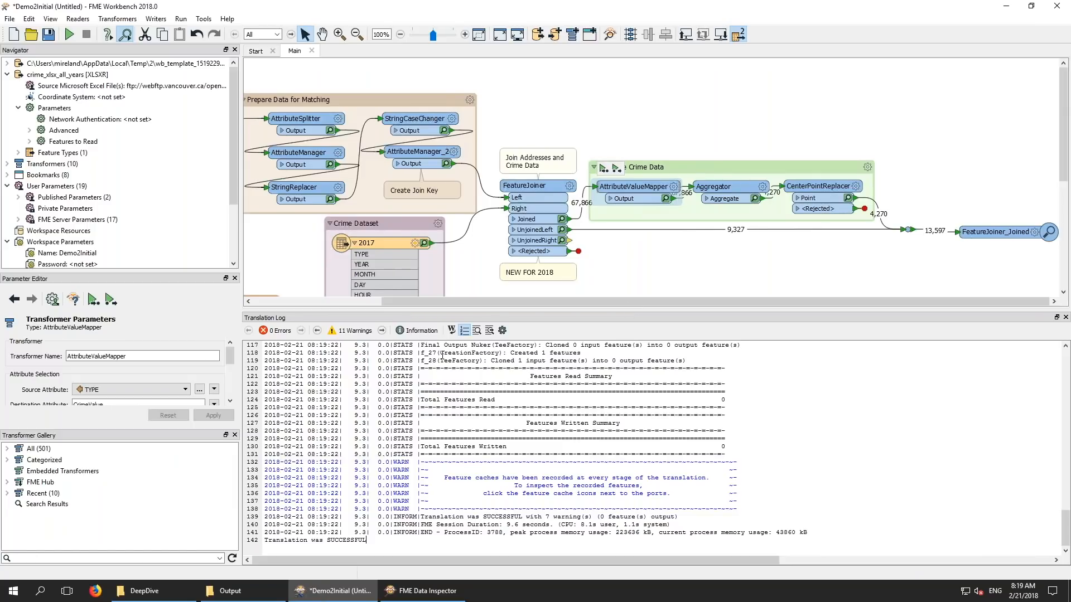
pyautogui.click(354, 332)
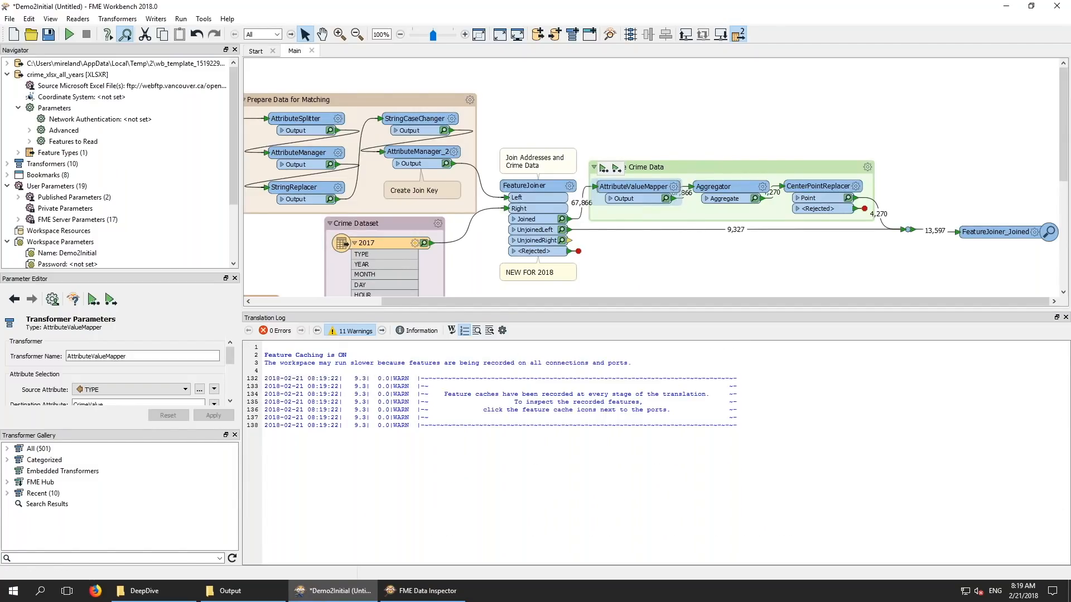
pyautogui.moveTo(632, 362); pyautogui.dragTo(266, 364)
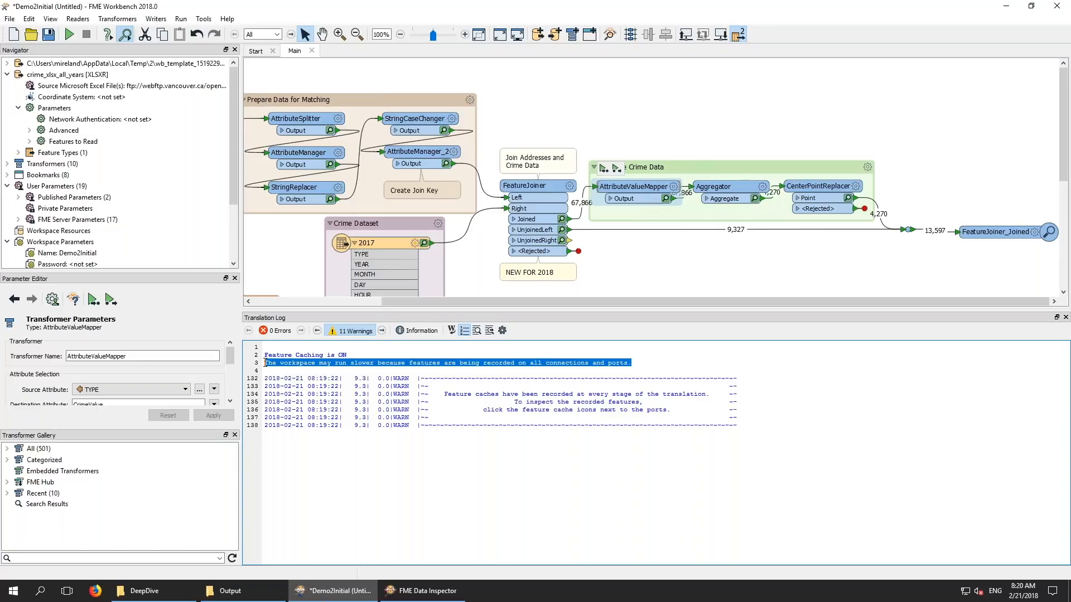
pyautogui.click(266, 363)
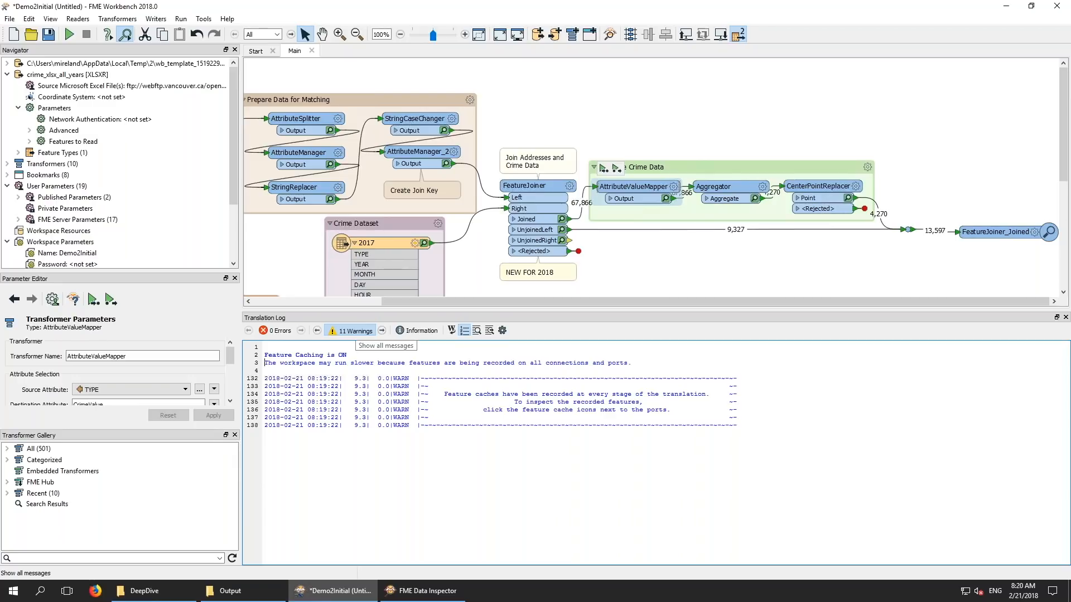
pyautogui.click(337, 332)
pyautogui.click(415, 332)
pyautogui.scroll(-1, 434, 443)
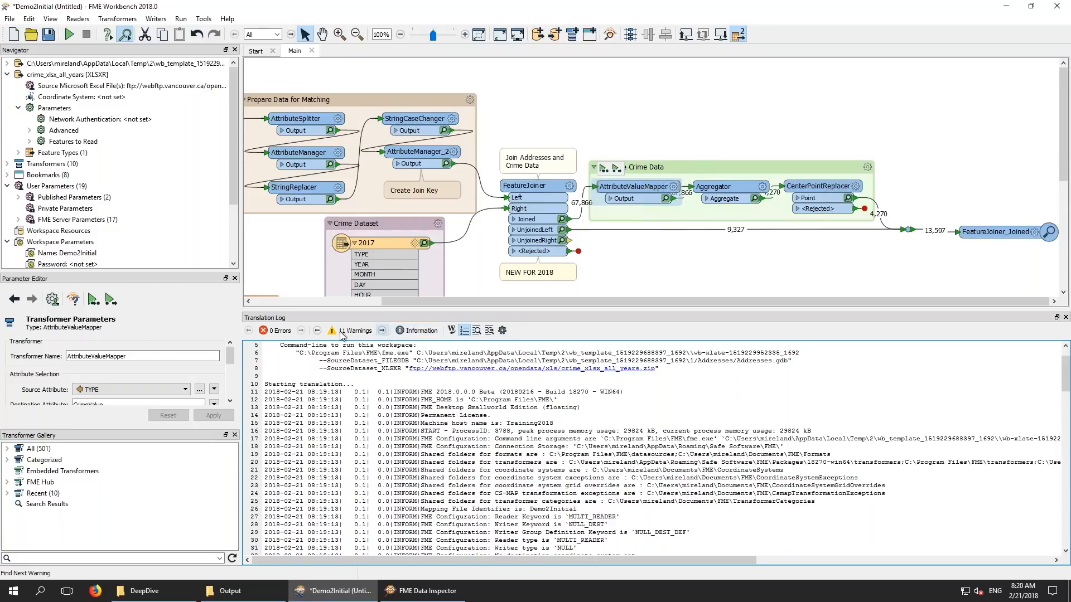
# Step through the Translation Log's warnings one after another, then briefly filter to warnings only and show all messages again
pyautogui.click(383, 333)
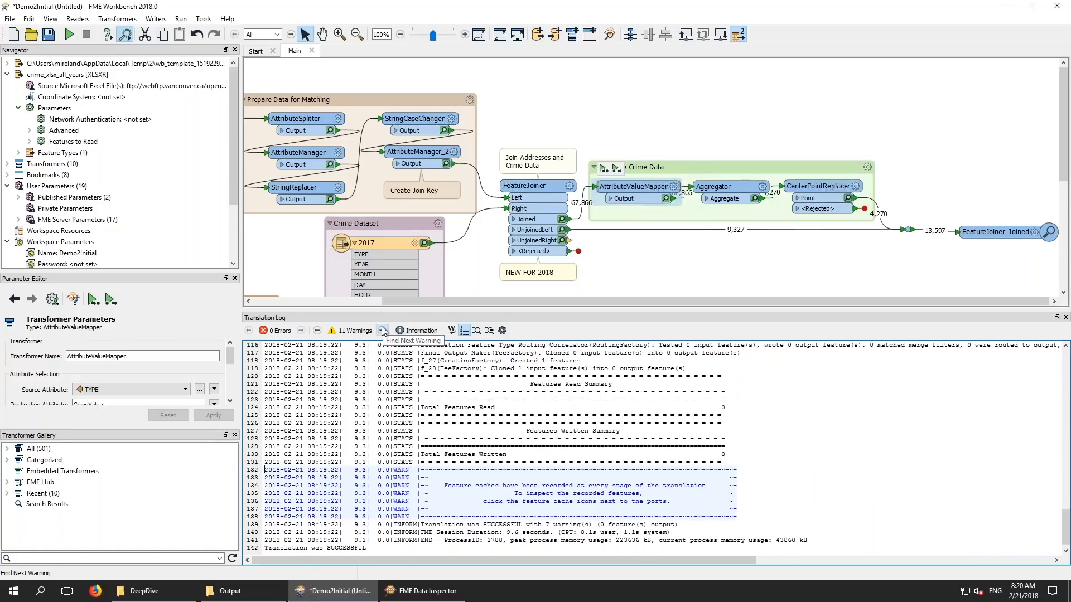
pyautogui.click(382, 331)
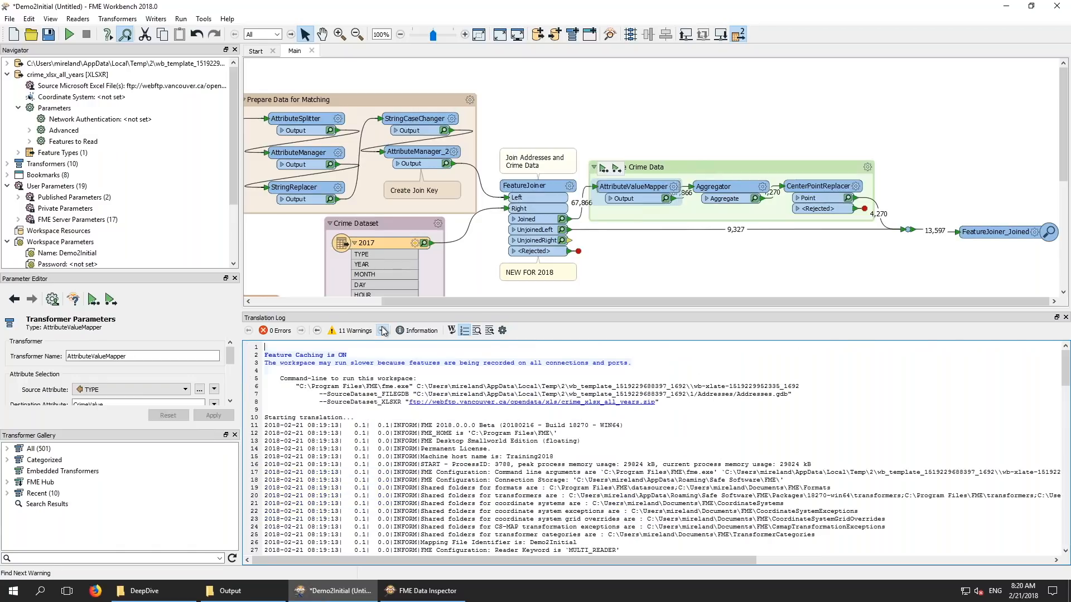
pyautogui.click(383, 331)
pyautogui.click(383, 331)
pyautogui.click(383, 331)
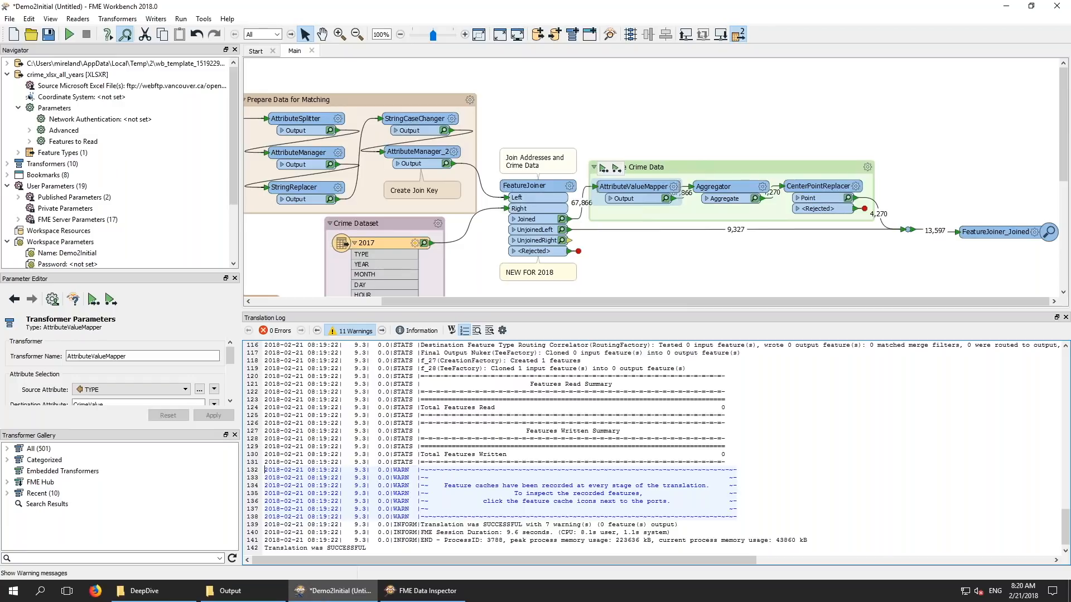
pyautogui.click(352, 331)
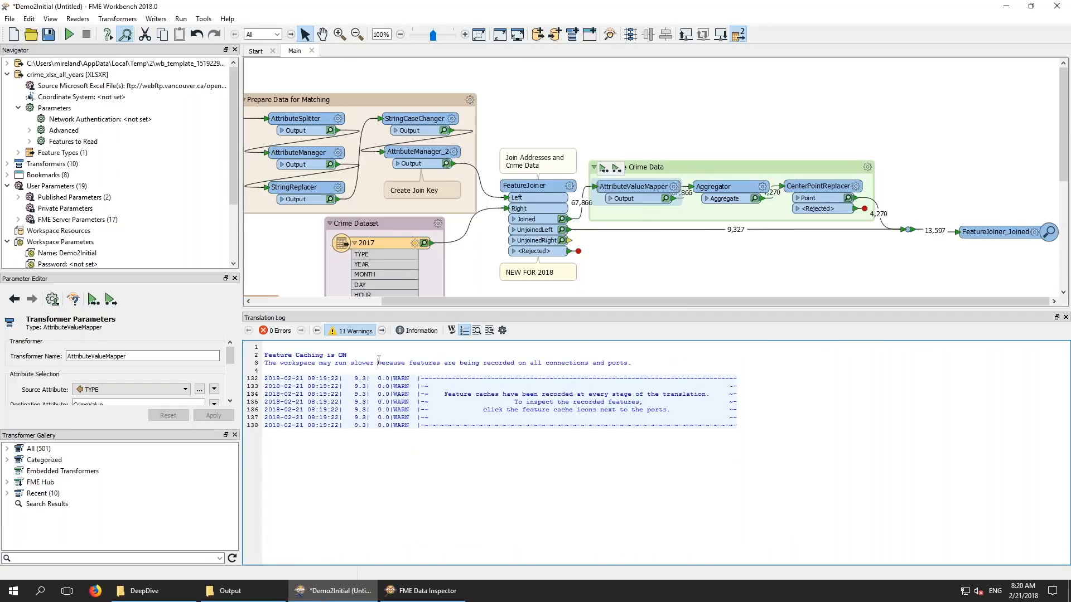
pyautogui.click(348, 332)
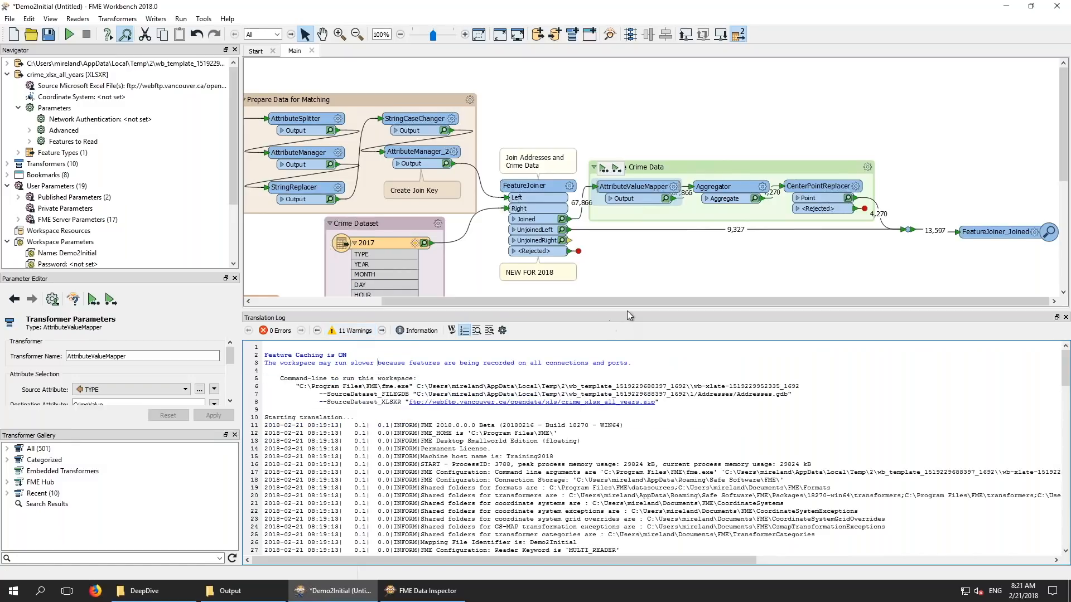
# Reduce the height of the Translation Log to enlarge the canvas, and deselect the AttributeValueMapper
pyautogui.moveTo(630, 319); pyautogui.dragTo(630, 432)
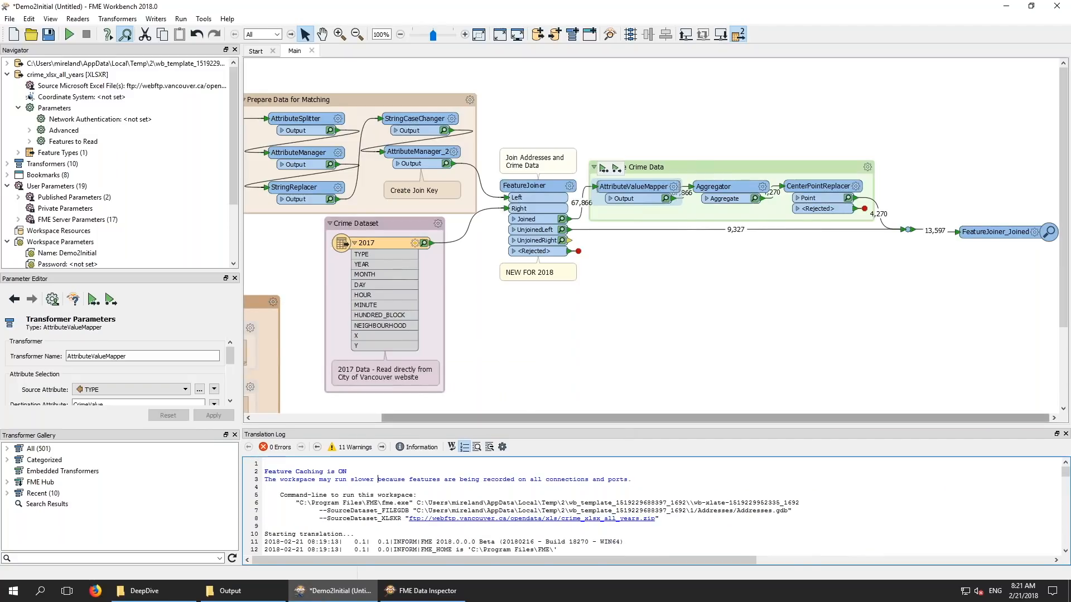
pyautogui.click(758, 333)
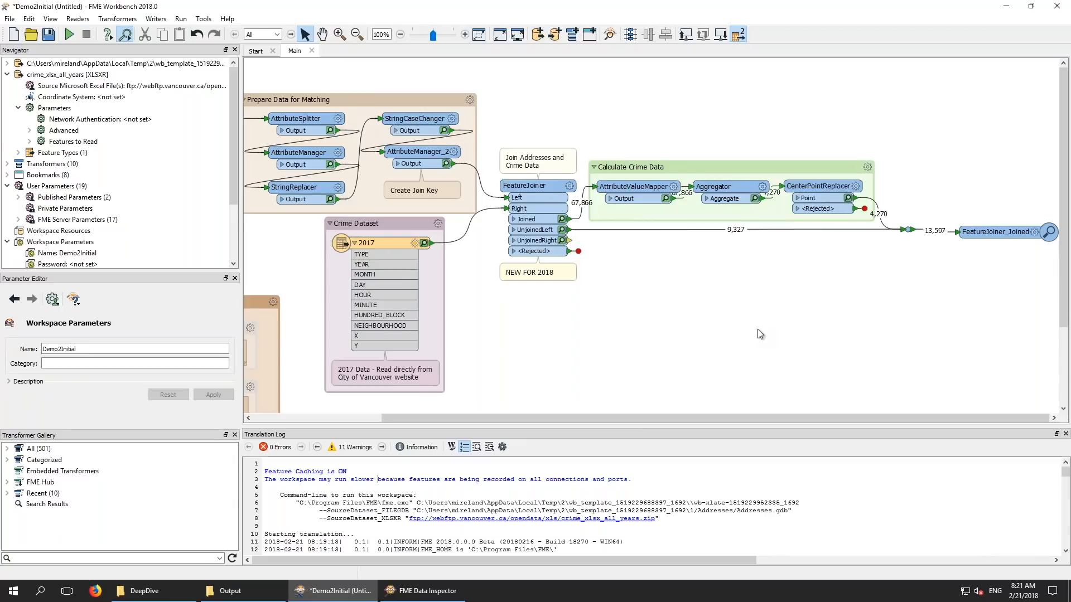
pyautogui.write('mitab')
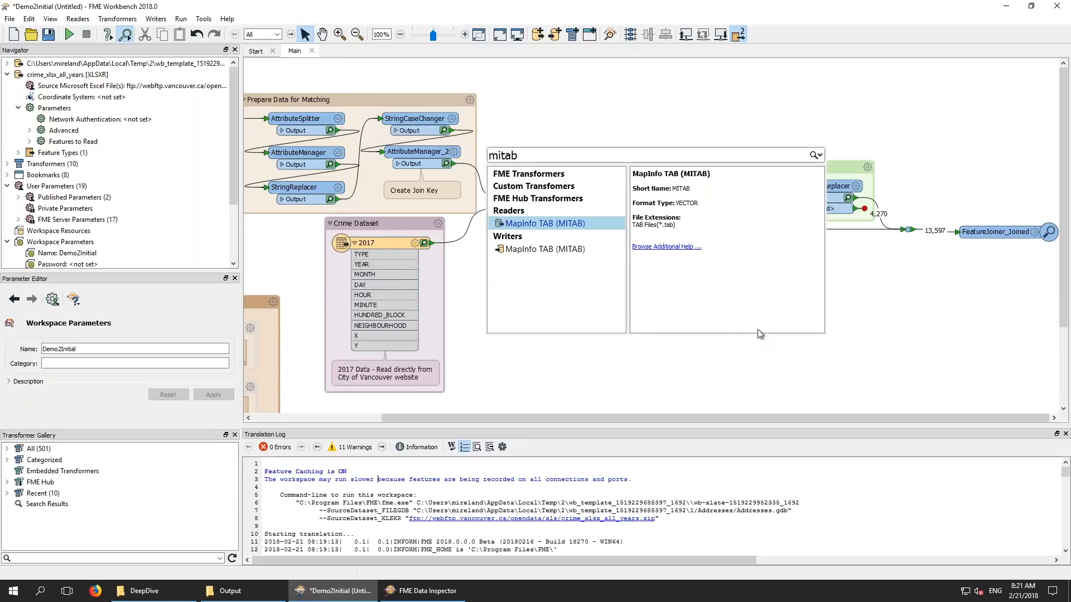
pyautogui.click(562, 253)
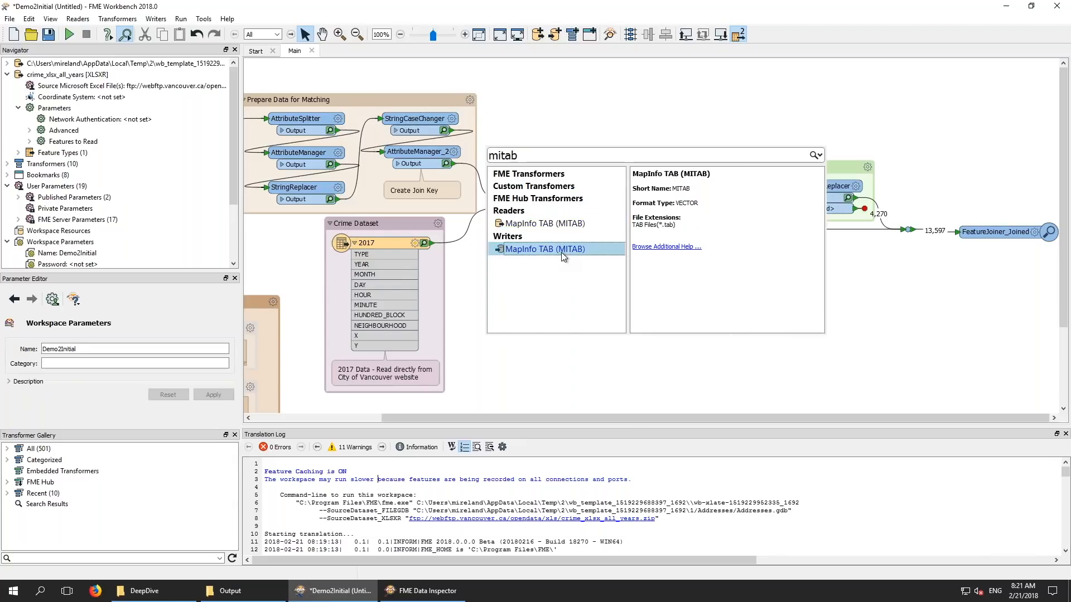
pyautogui.click(561, 252)
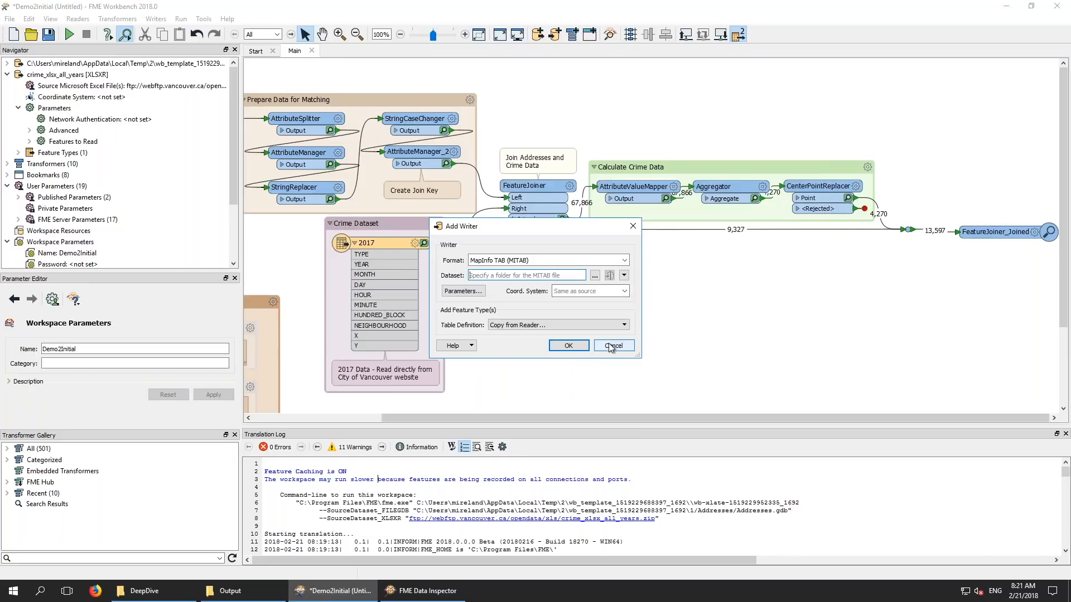
pyautogui.click(612, 347)
# Add a MapInfo TAB (MITAB) reader for Parks.tab from the DeepDive\Demo2\SourceData folder, using individual feature types
pyautogui.doubleClick(690, 343)
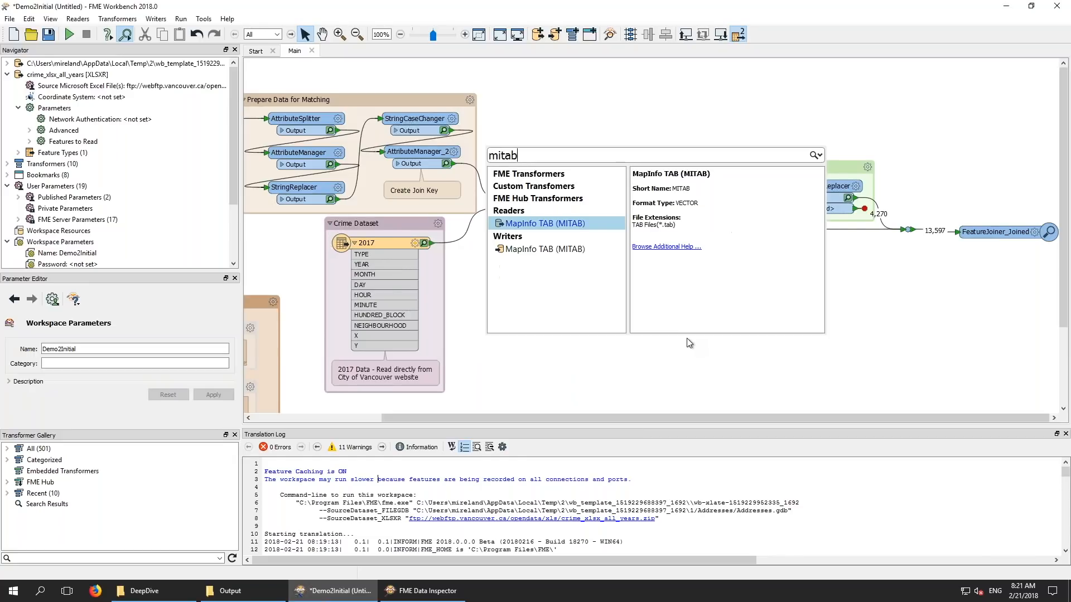
pyautogui.click(542, 222)
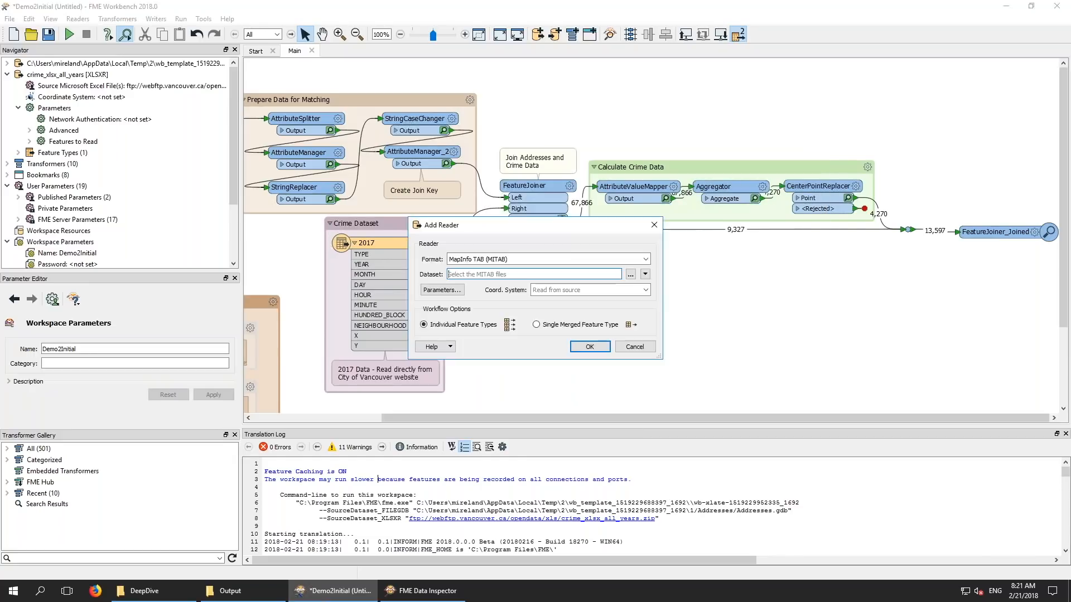
pyautogui.click(630, 274)
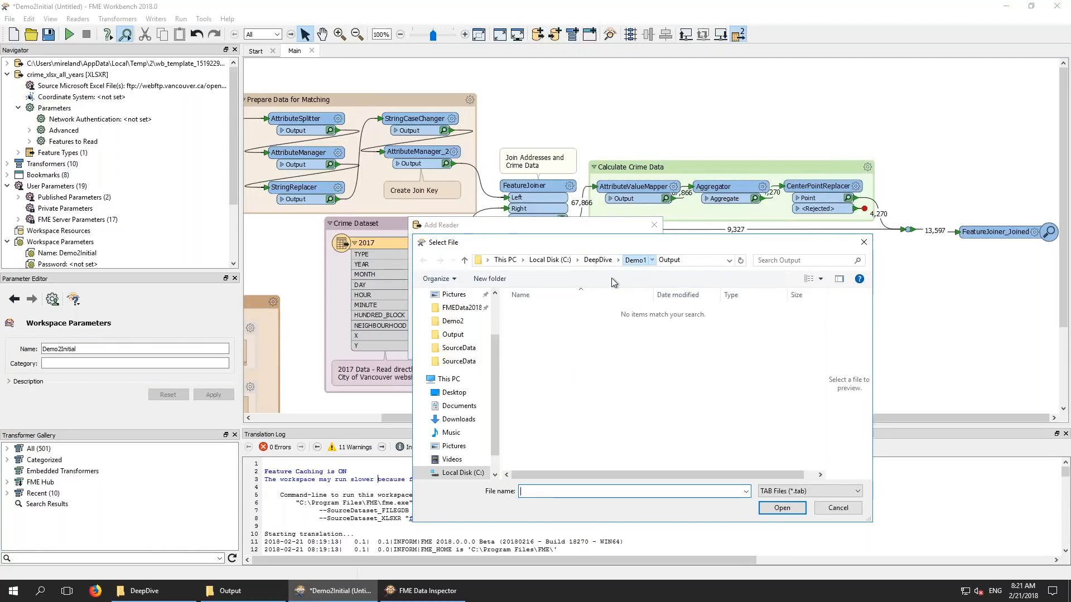
pyautogui.click(635, 260)
pyautogui.click(595, 260)
pyautogui.doubleClick(540, 325)
pyautogui.doubleClick(539, 311)
pyautogui.doubleClick(539, 311)
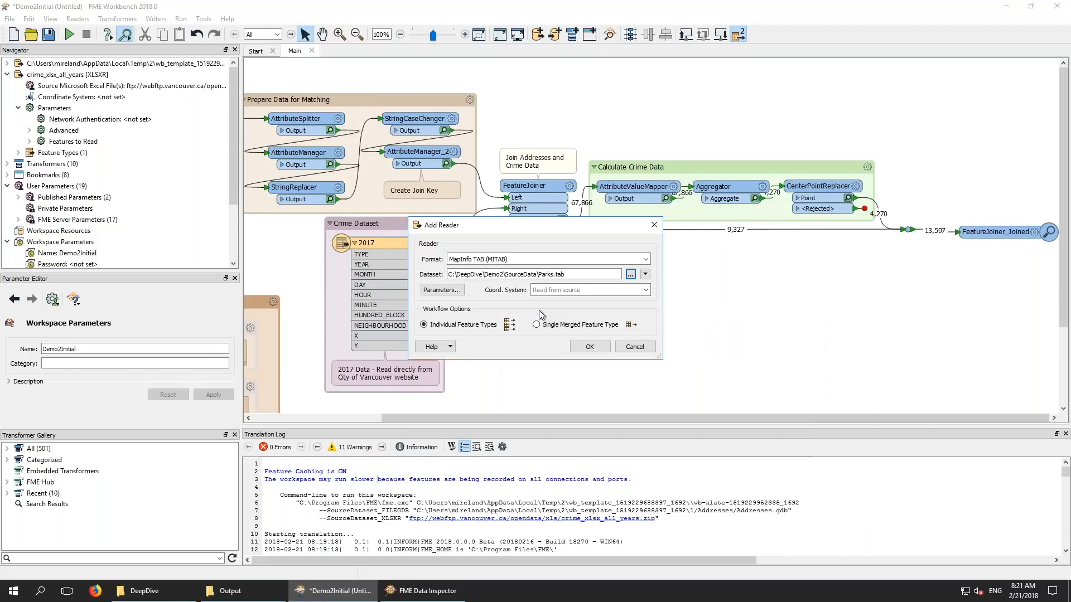
pyautogui.click(588, 346)
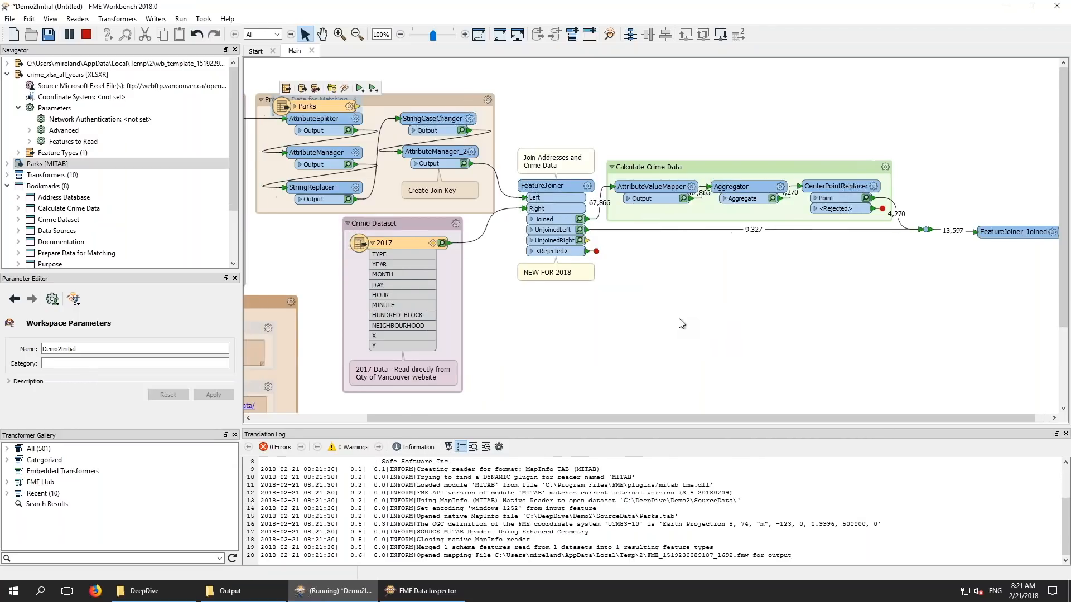
# Move the Parks feature type to the empty canvas below Calculate Crime Data and attach a NeighborFinder to it
pyautogui.moveTo(312, 103); pyautogui.dragTo(788, 328)
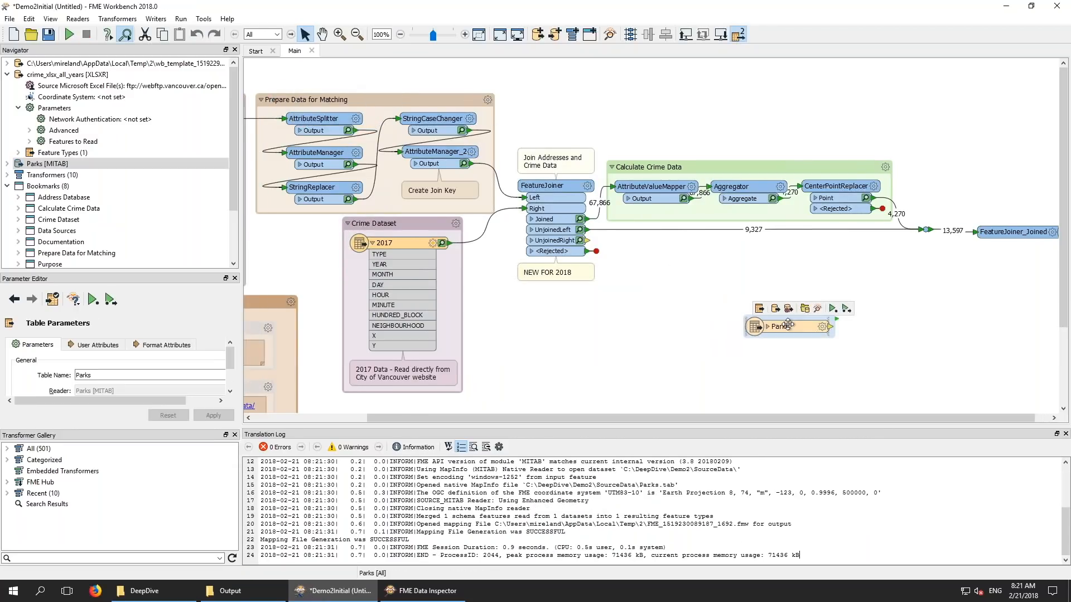
pyautogui.write('nf')
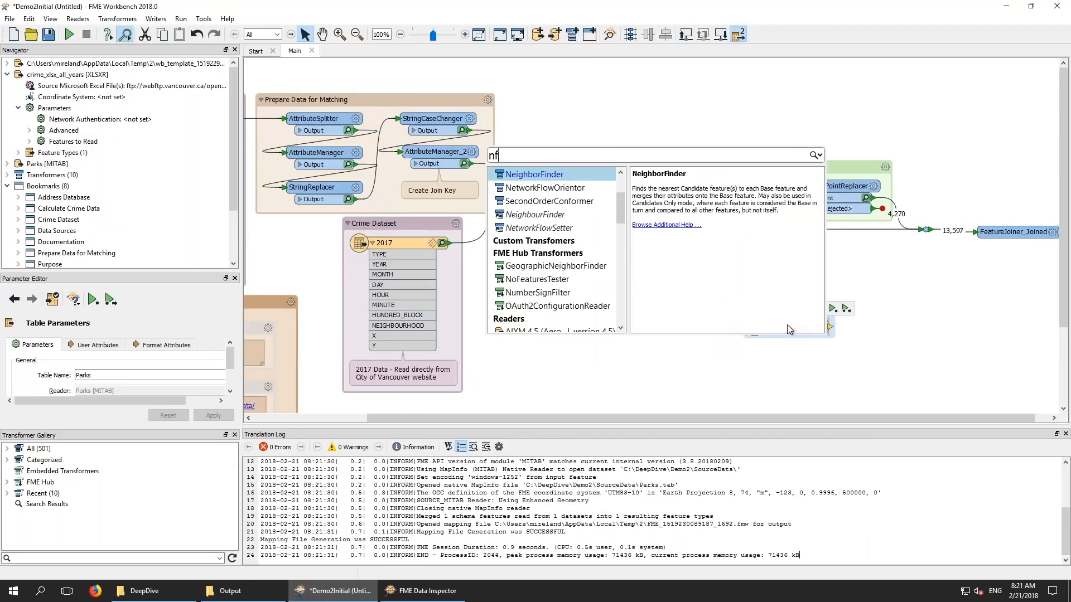
pyautogui.press('Return')
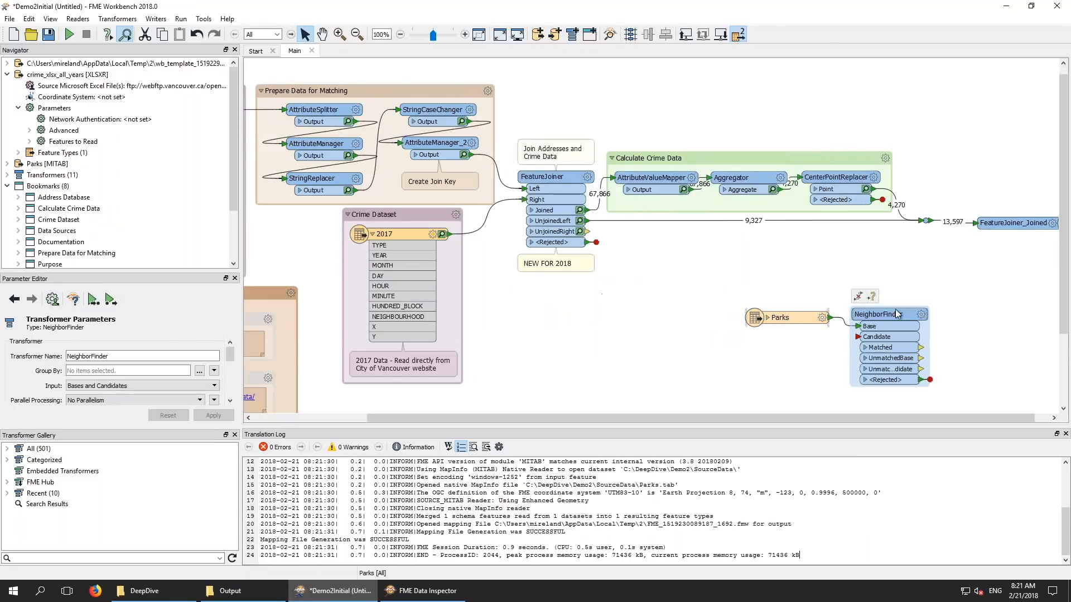
# Delete the FeatureJoiner_Joined Inspector and connect the junction's output to the NeighborFinder's Candidate port
pyautogui.click(1012, 224)
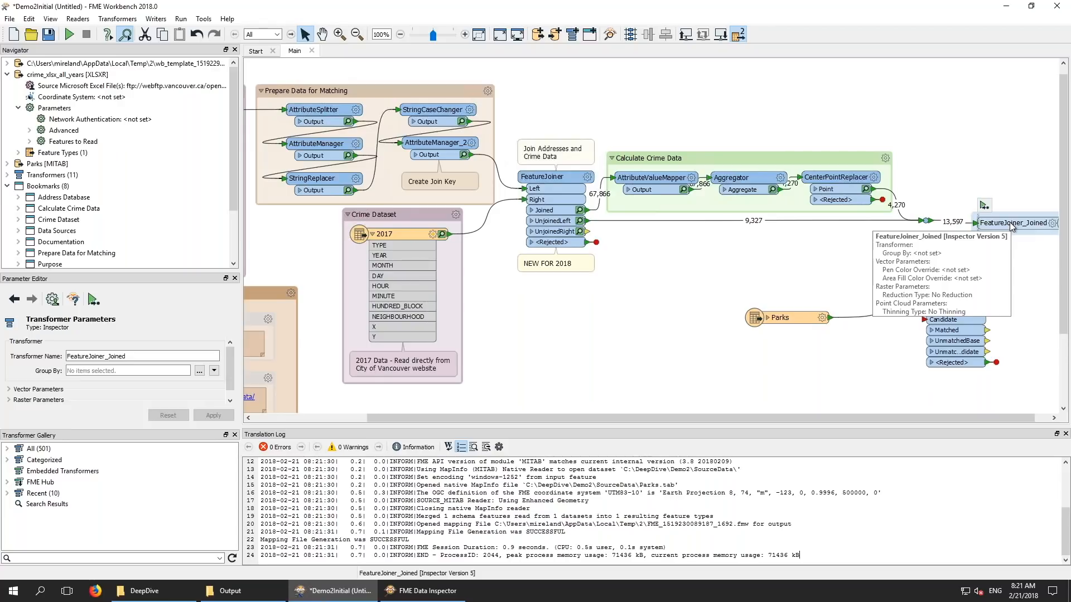
pyautogui.press('Delete')
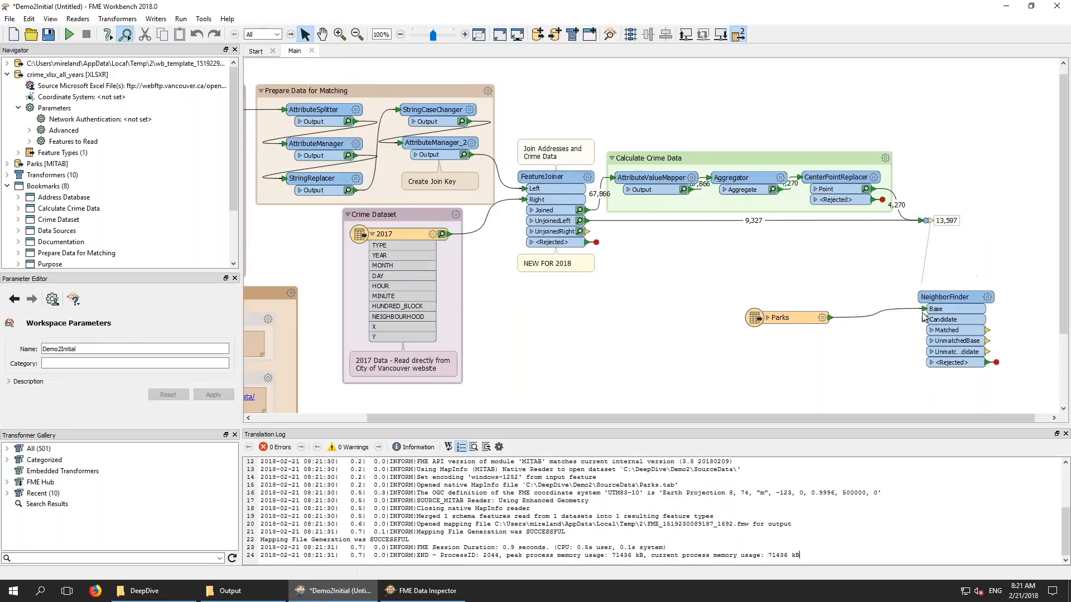
pyautogui.moveTo(923, 320); pyautogui.dragTo(923, 320)
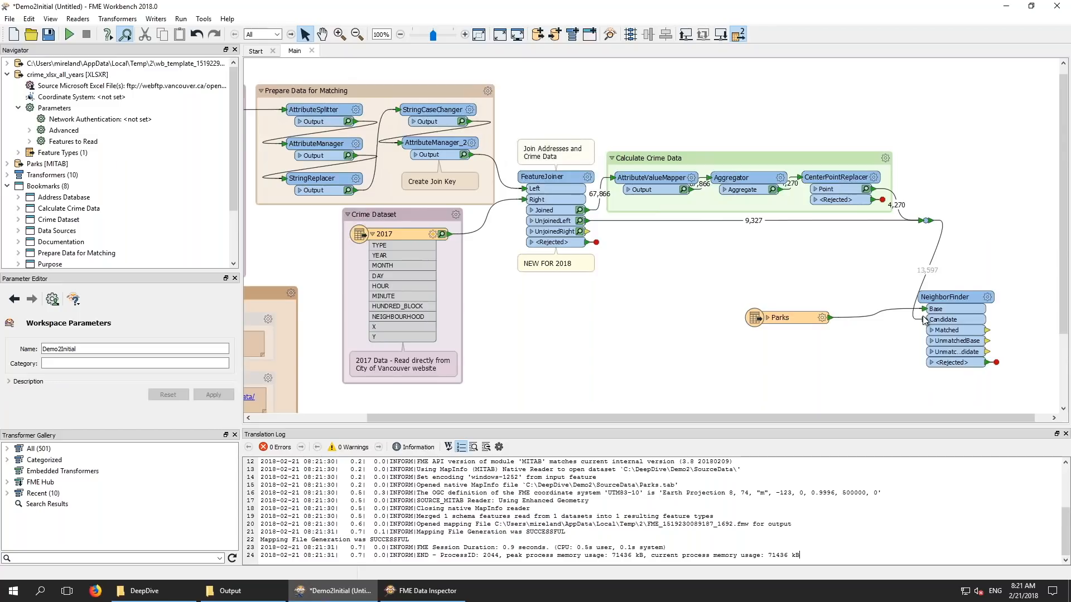
# Run the workspace from the NeighborFinder, including Parks, inspect the Matched output in FME Data Inspector, and return to Workbench
pyautogui.click(955, 297)
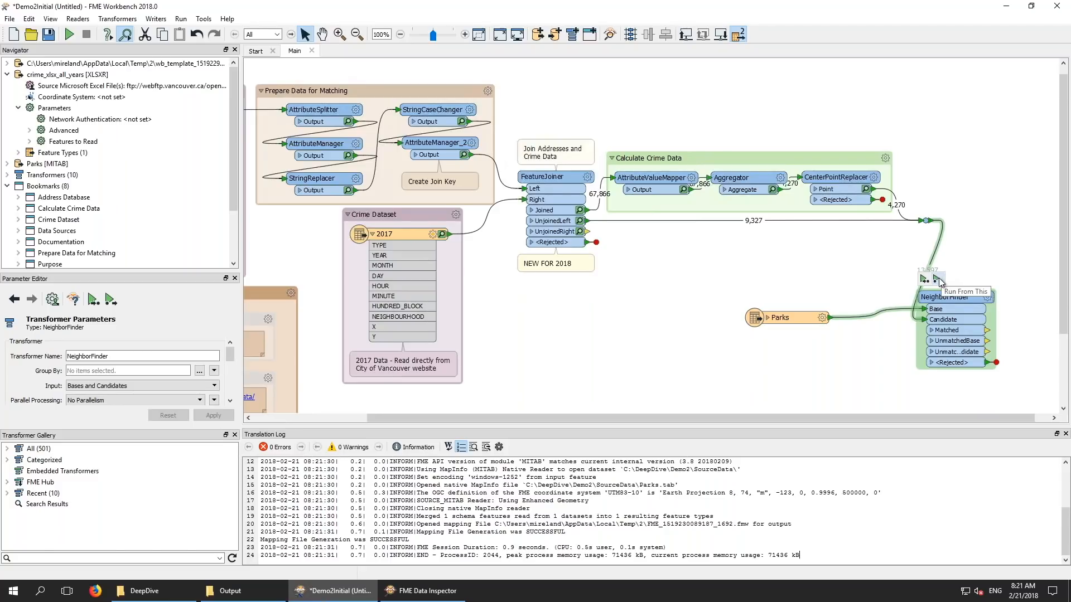
pyautogui.click(939, 280)
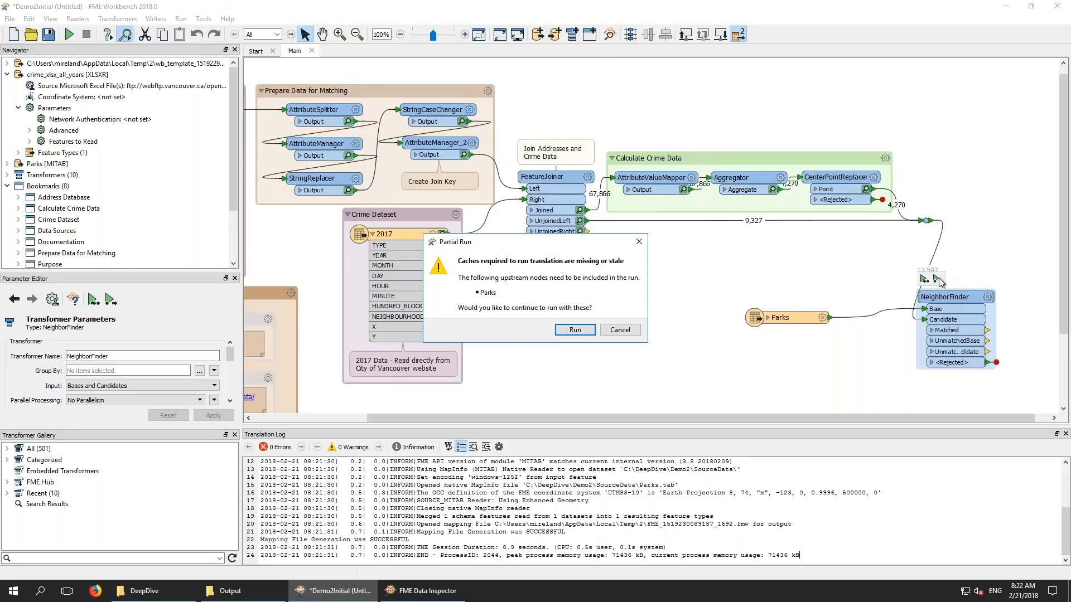
pyautogui.click(569, 331)
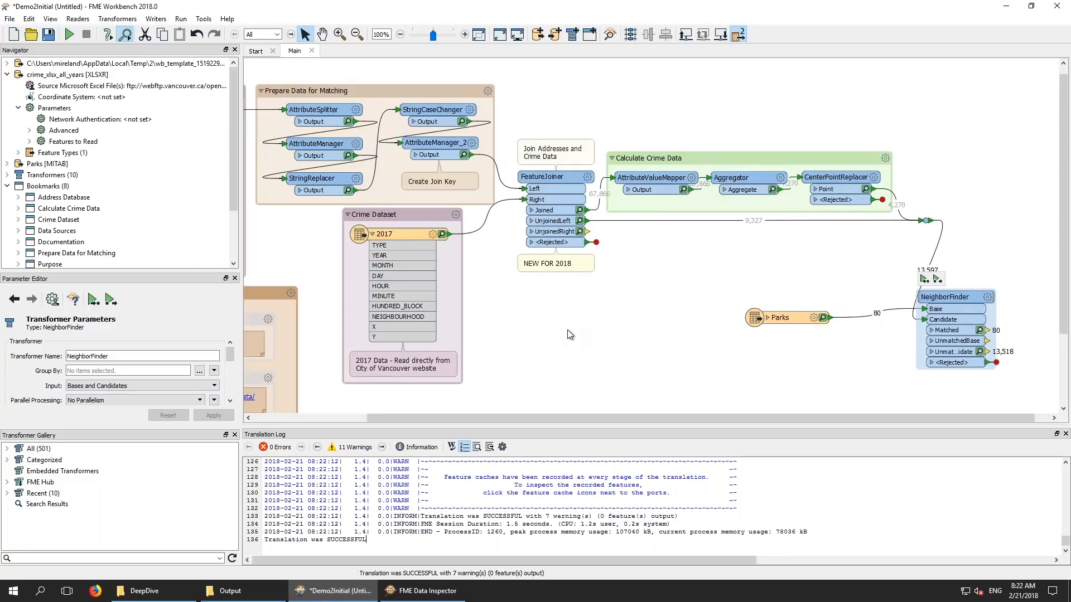
pyautogui.click(980, 330)
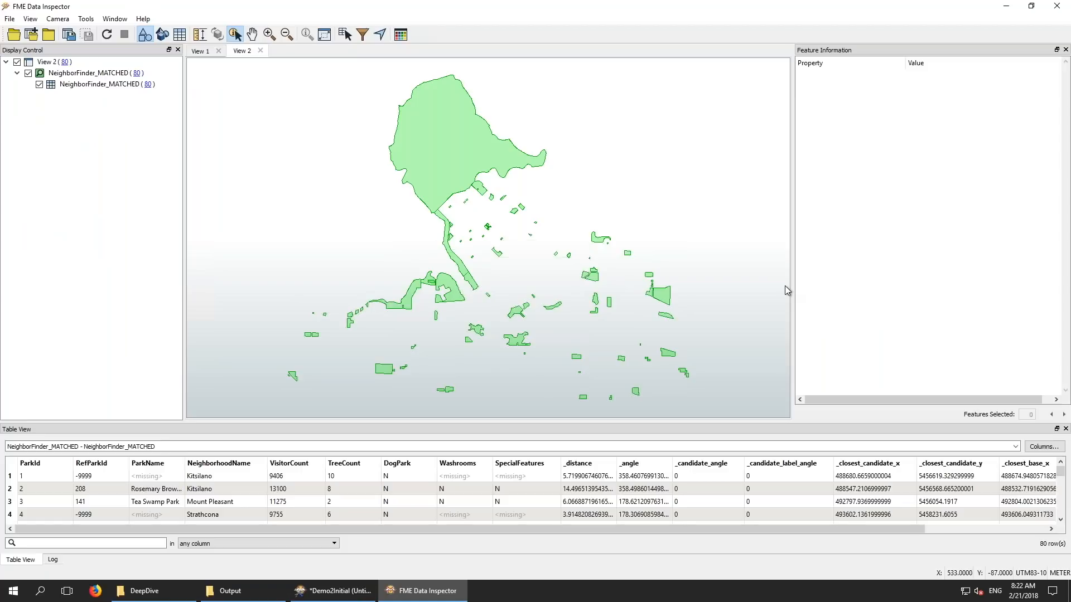
pyautogui.hotkey('alt', 'Tab')
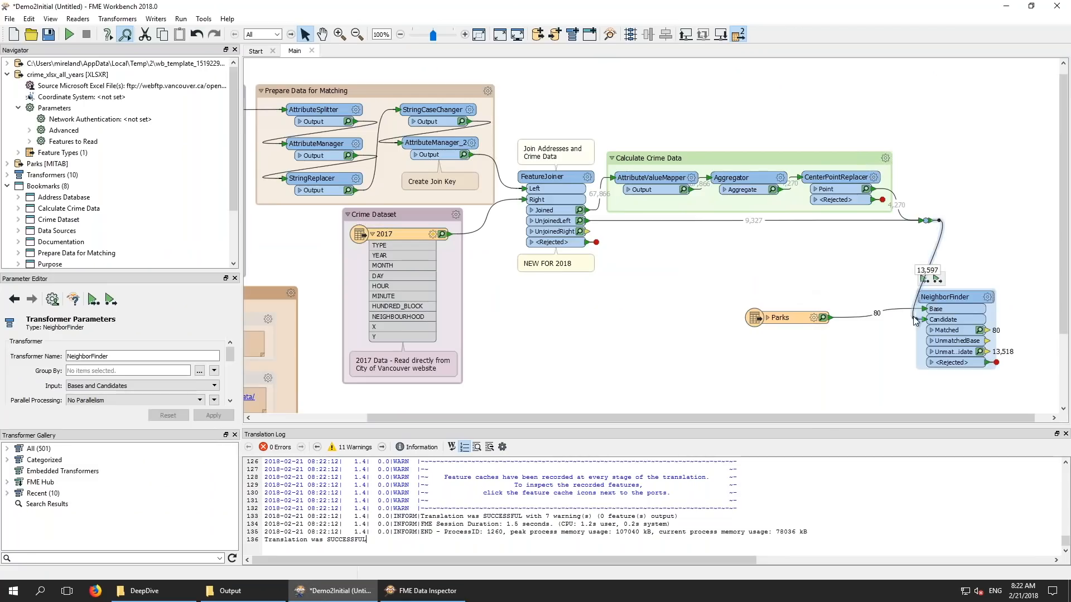
# Swap the NeighborFinder inputs so the junction feeds Base and Parks feeds Candidate, and rerun from the NeighborFinder
pyautogui.click(917, 301)
pyautogui.moveTo(917, 302)
pyautogui.mouseDown()
pyautogui.moveTo(898, 313)
pyautogui.moveTo(917, 319)
pyautogui.mouseUp()
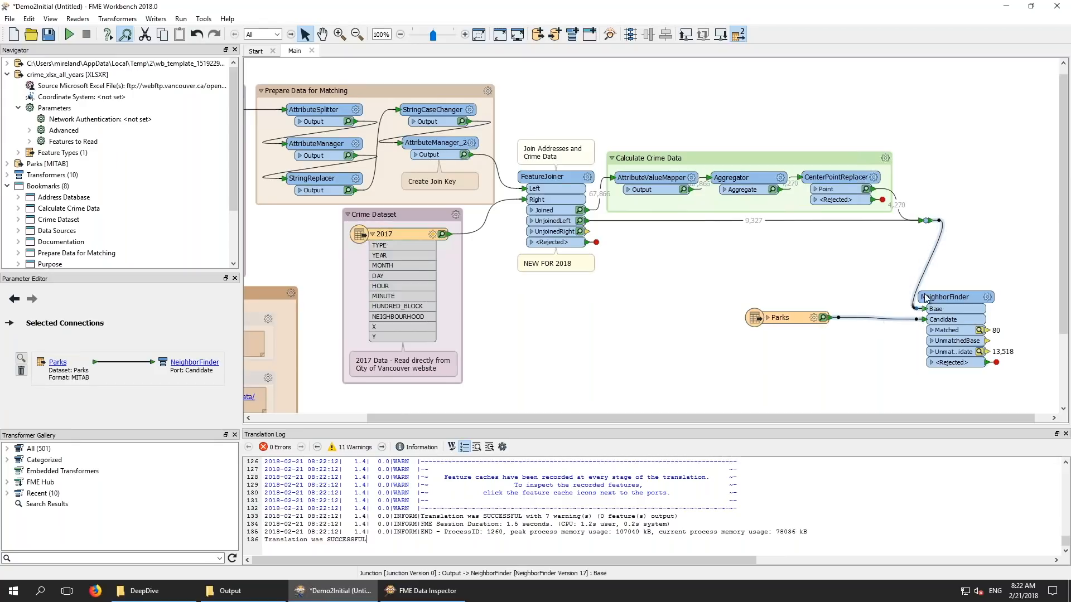
pyautogui.click(925, 294)
pyautogui.click(938, 279)
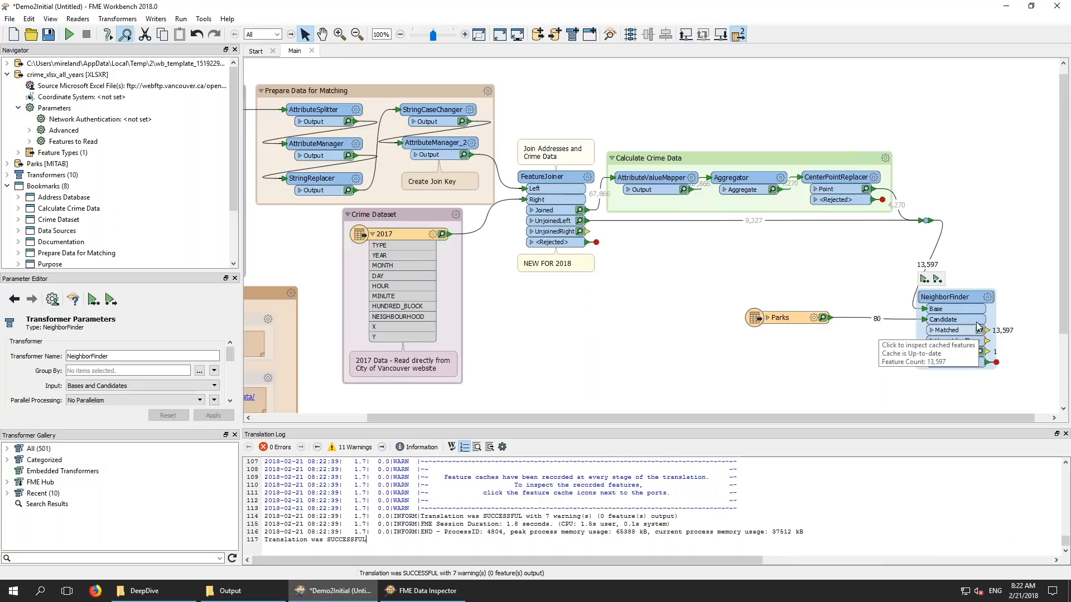
# Enable Merge Attributes in the NeighborFinder's attribute accumulation settings and rerun the workspace from that transformer
pyautogui.click(988, 297)
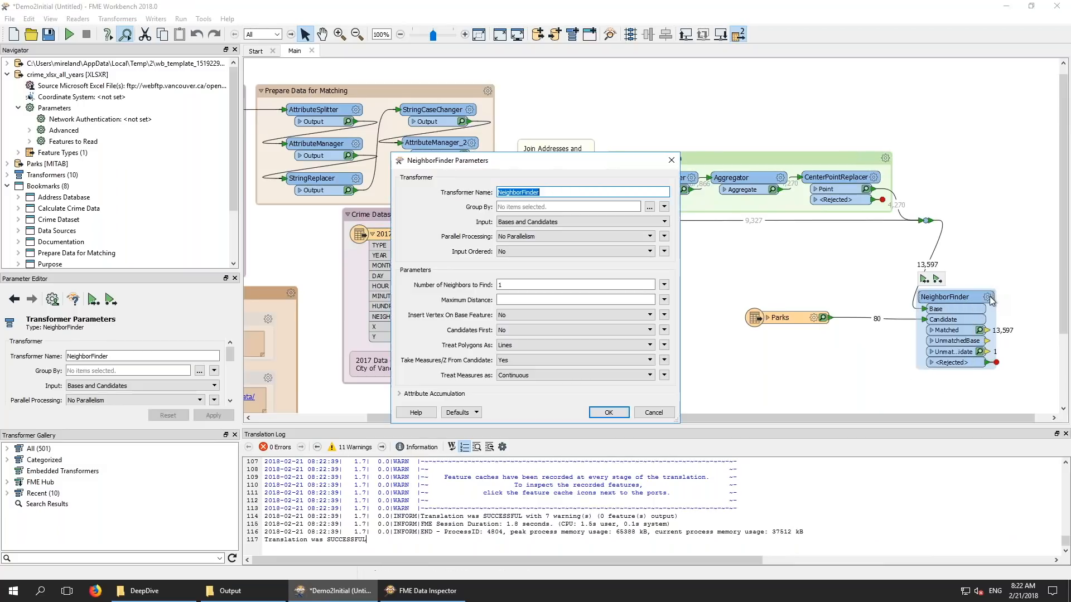
pyautogui.click(441, 394)
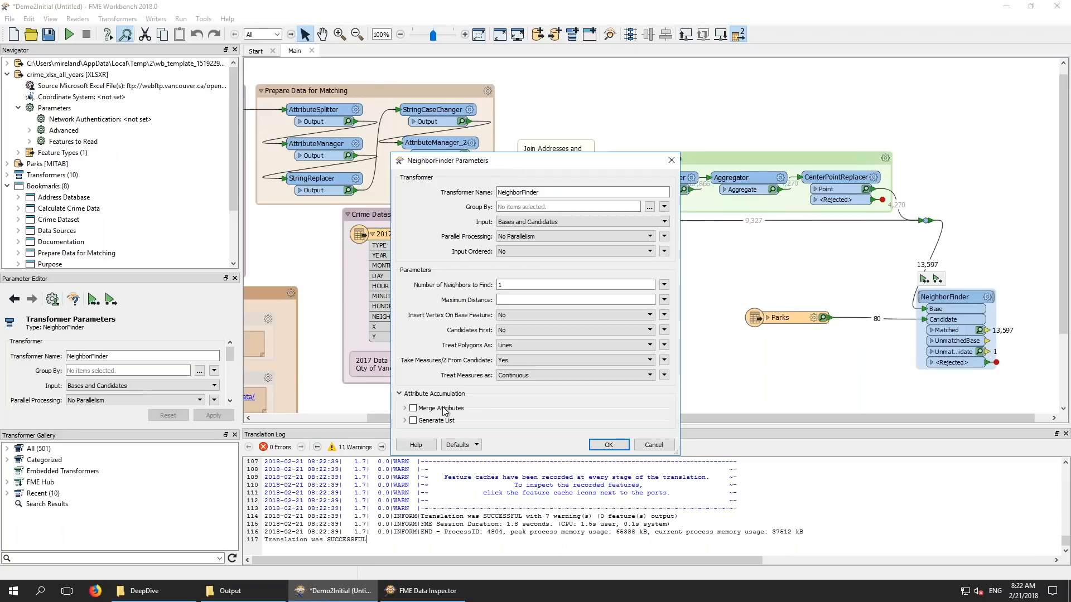
pyautogui.click(413, 409)
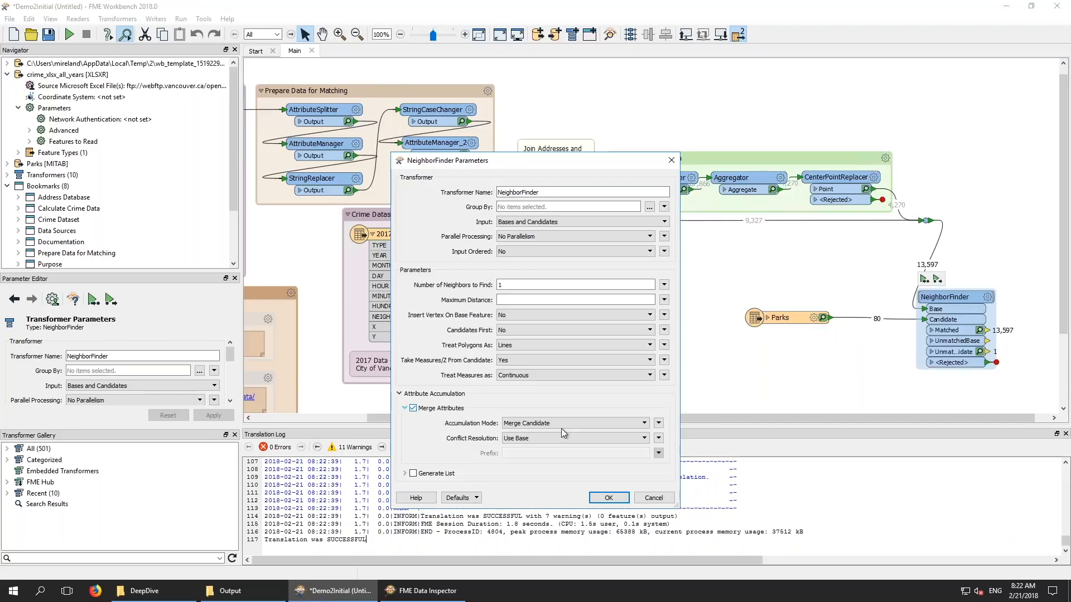
pyautogui.click(609, 497)
pyautogui.click(937, 279)
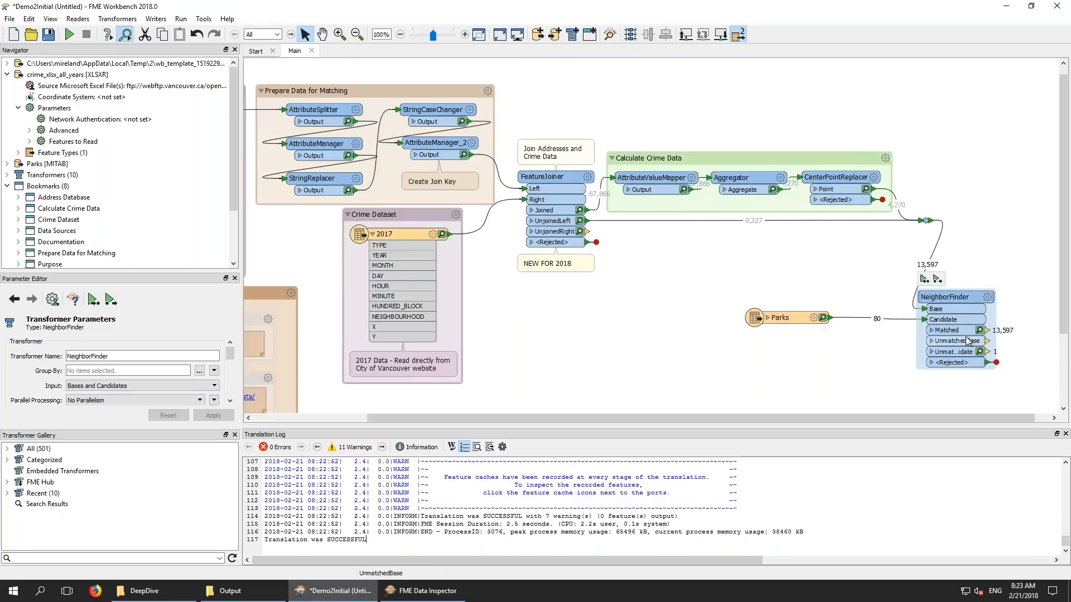
# Enclose the Parks feature type and the NeighborFinder in a new bookmark
pyautogui.moveTo(718, 245); pyautogui.dragTo(1005, 390)
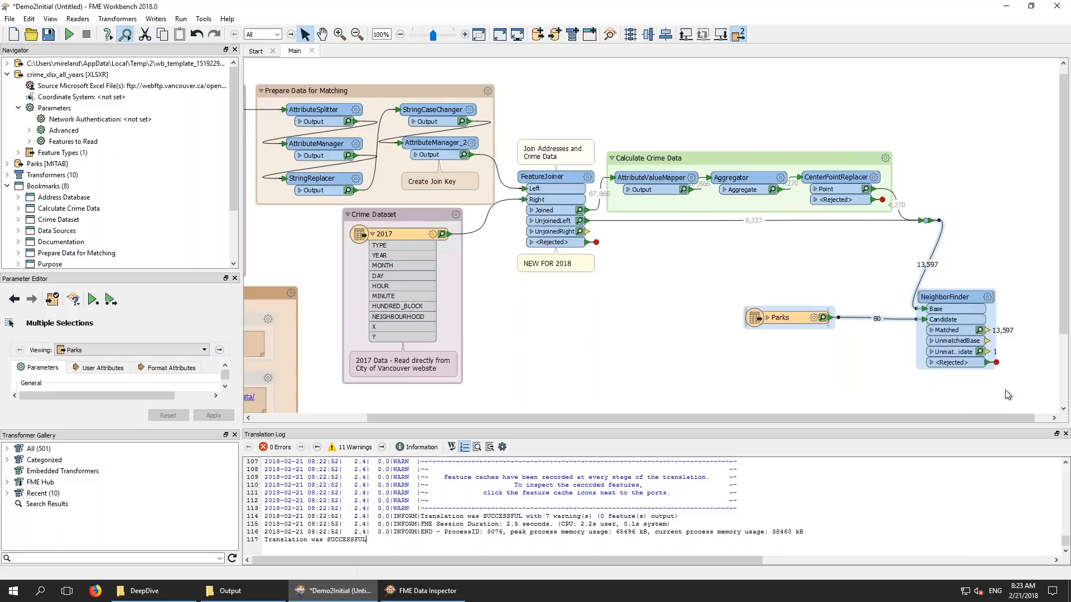
pyautogui.hotkey('ctrl', 'b')
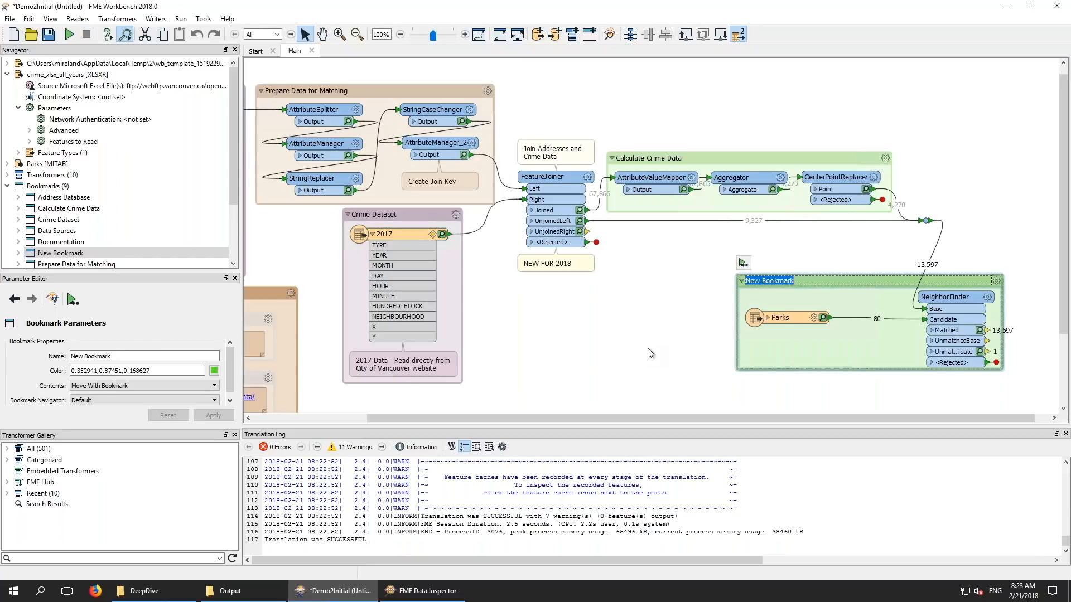
pyautogui.click(647, 348)
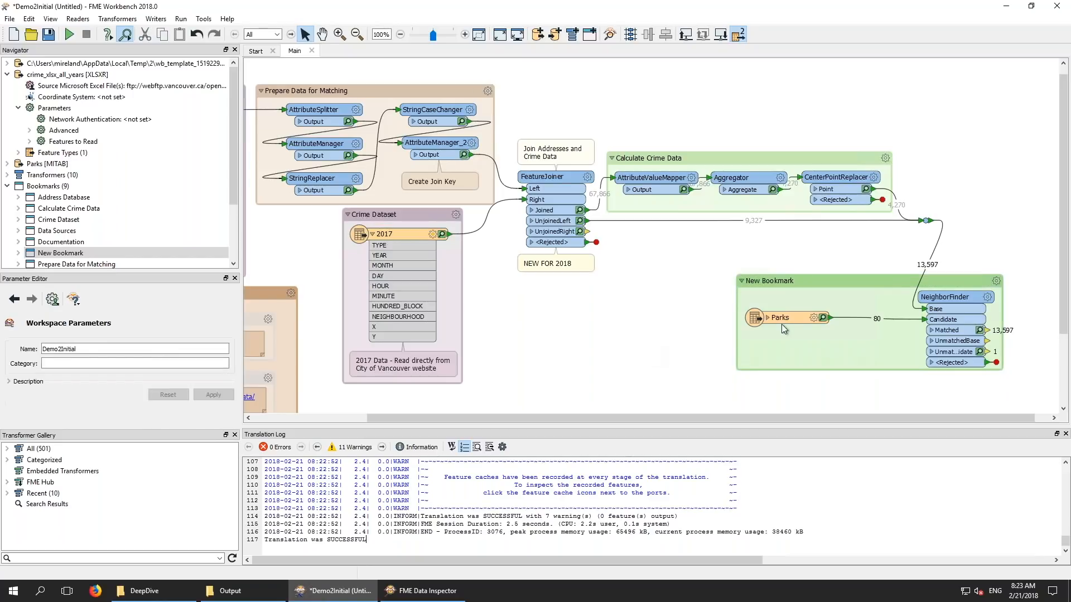
# Rename the new bookmark around the NeighborFinder as Parks and set its color to cyan (0,1,1)
pyautogui.click(997, 282)
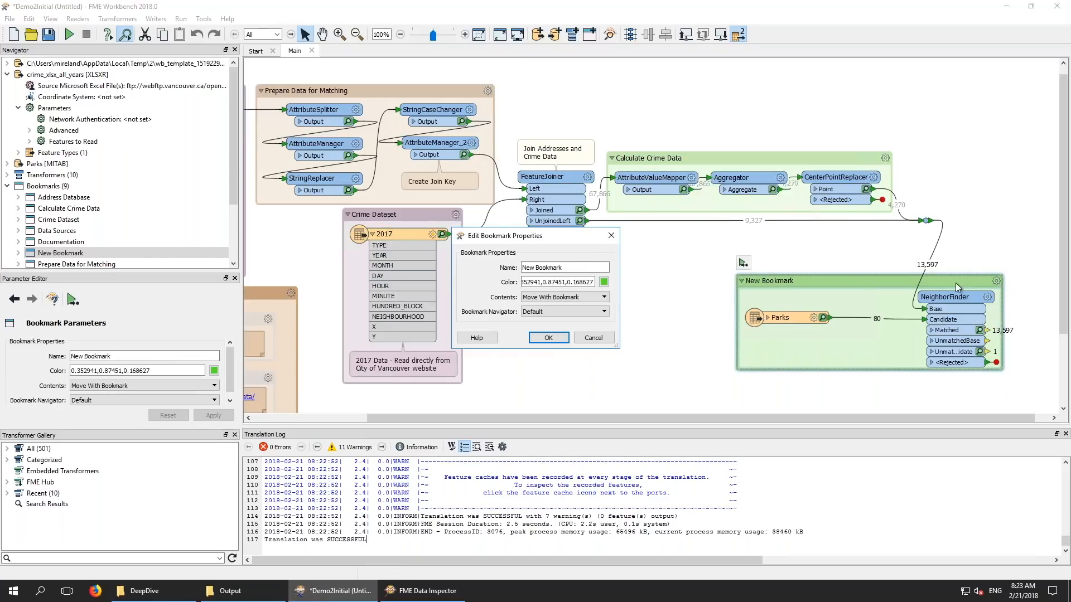
pyautogui.tripleClick(566, 265)
pyautogui.write('Parks')
pyautogui.press('Tab')
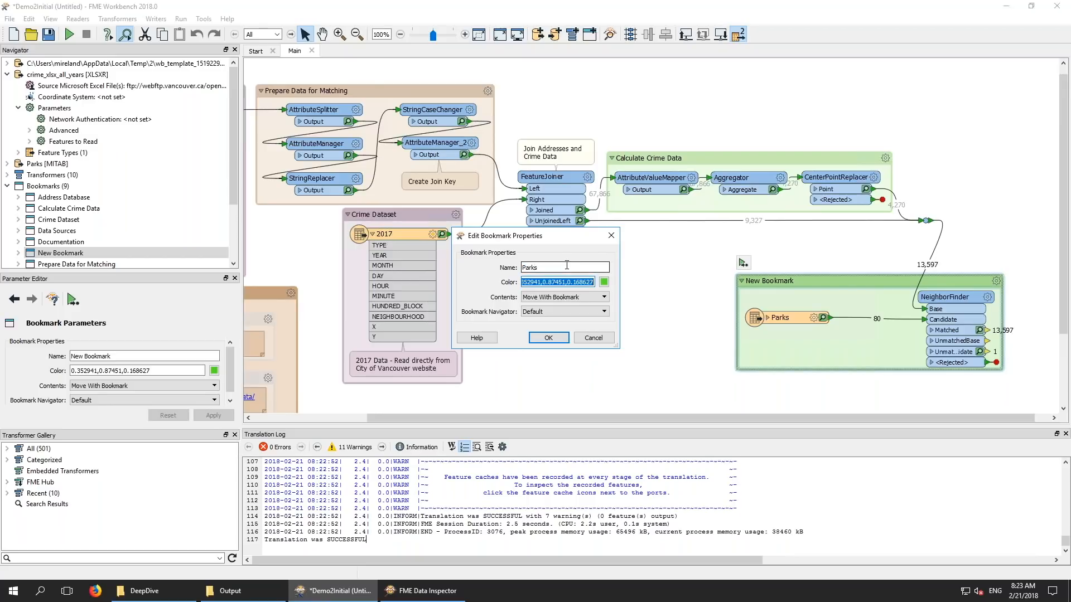
pyautogui.click(604, 282)
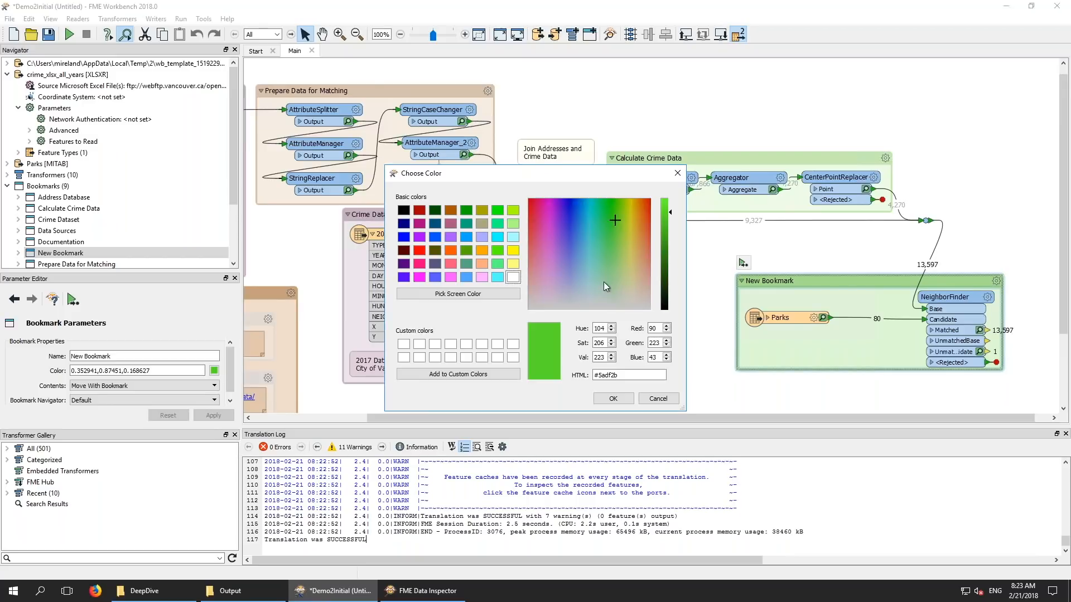
pyautogui.click(497, 237)
pyautogui.click(613, 399)
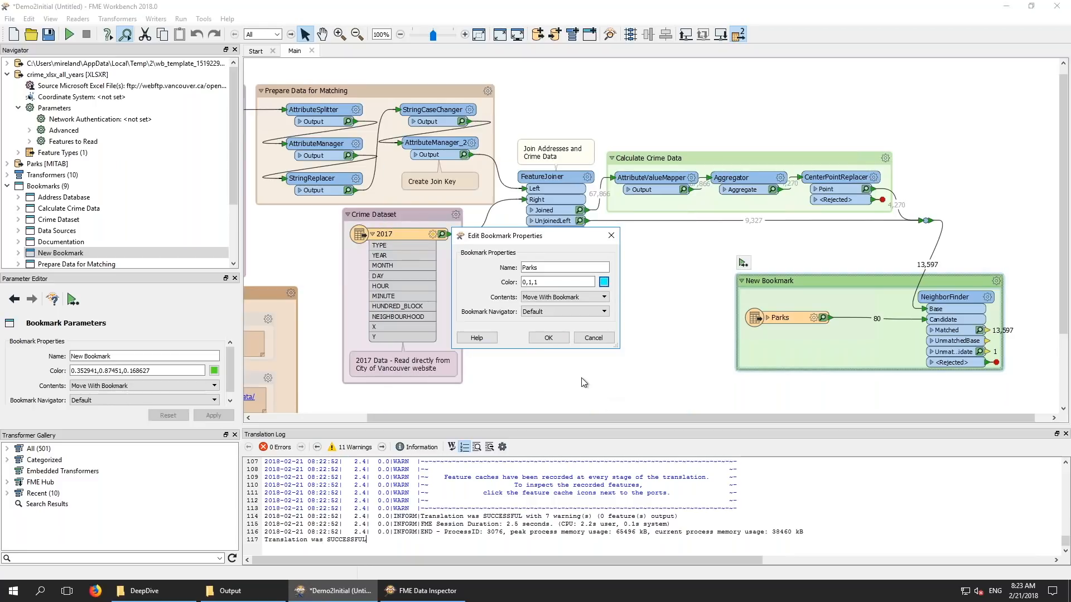
pyautogui.click(548, 338)
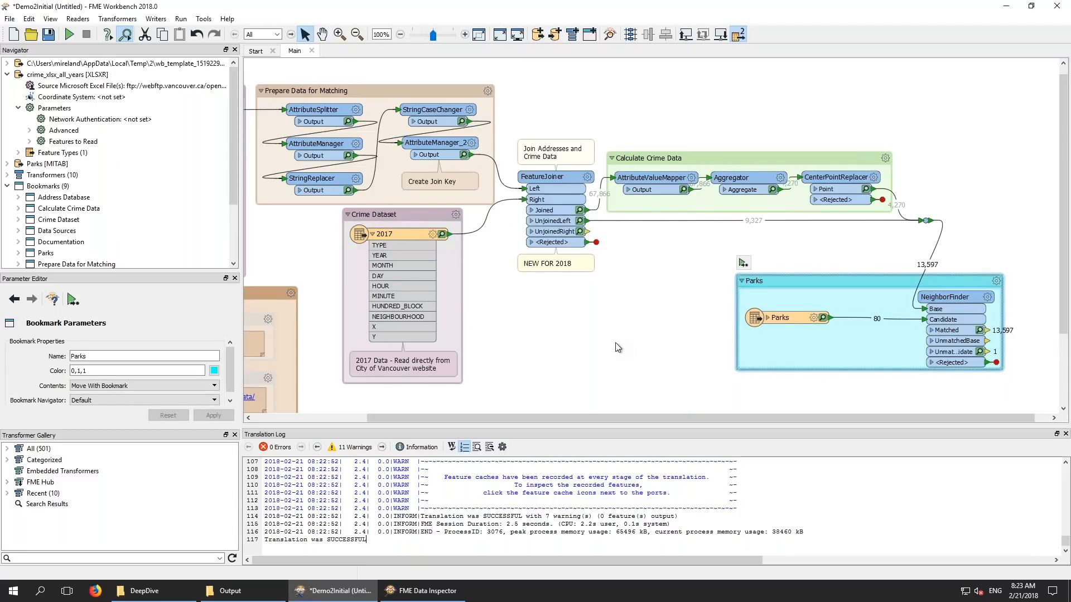
# Collapse the Parks, Crime Dataset, Documentation, Address Database and Prepare Data for Matching bookmarks
pyautogui.click(744, 283)
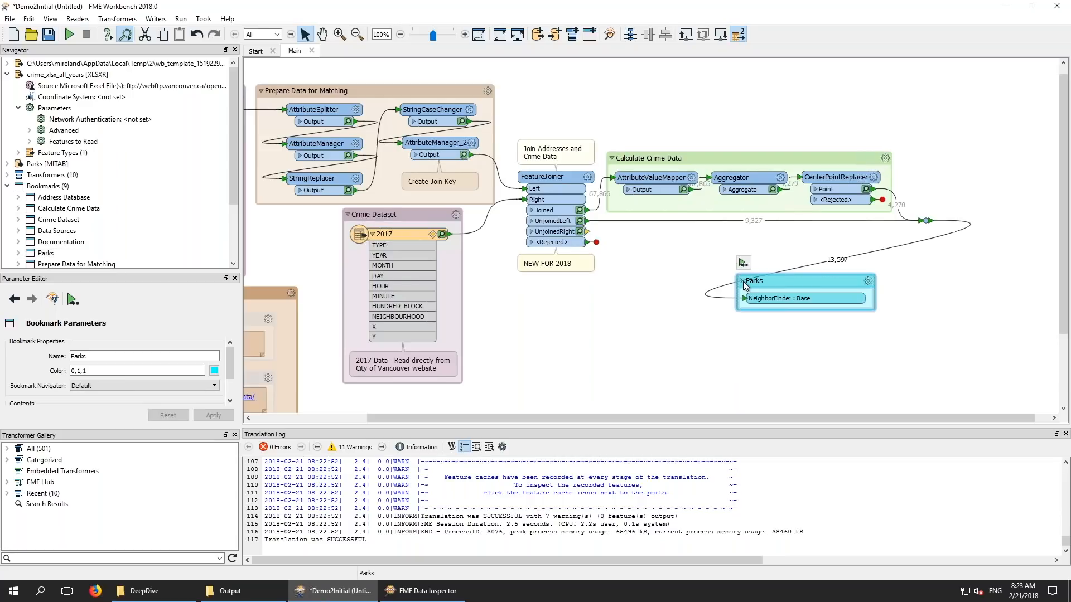
pyautogui.click(743, 283)
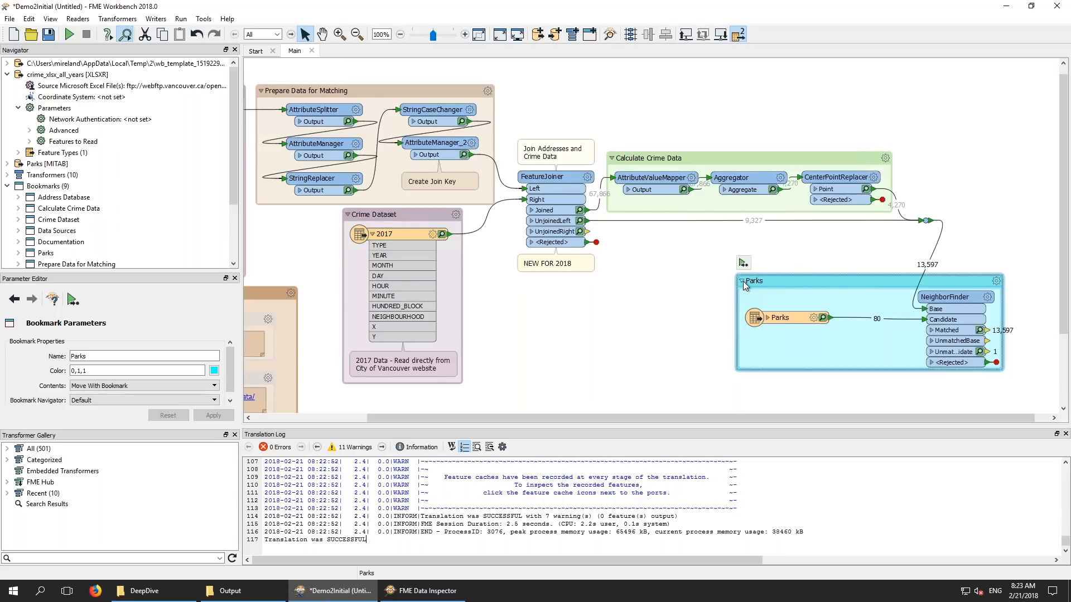
pyautogui.click(744, 283)
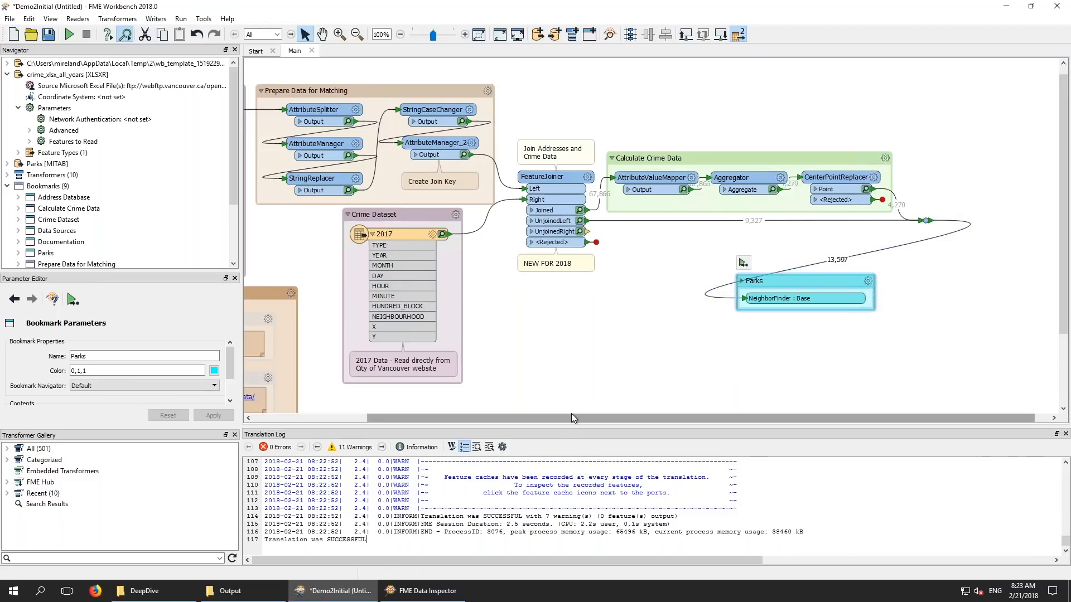
pyautogui.moveTo(564, 415); pyautogui.dragTo(434, 418)
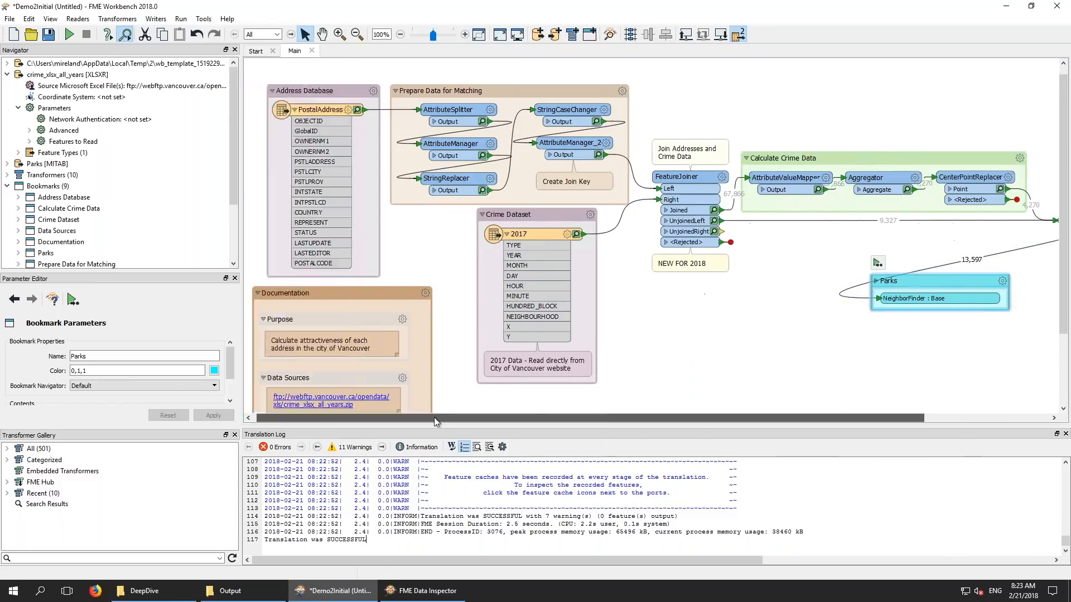
pyautogui.click(485, 214)
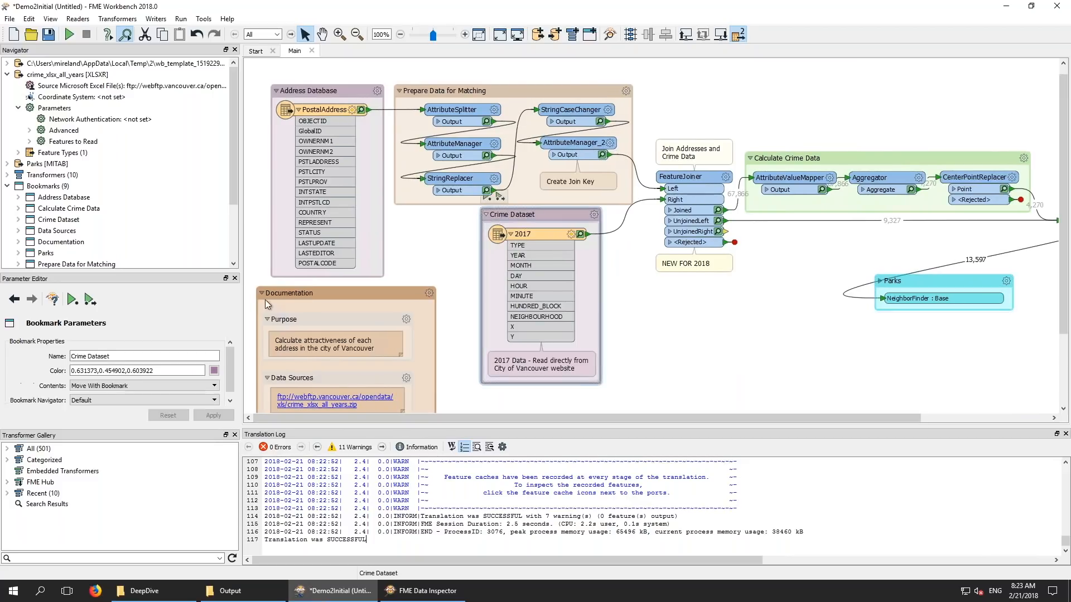
pyautogui.click(262, 293)
pyautogui.click(276, 90)
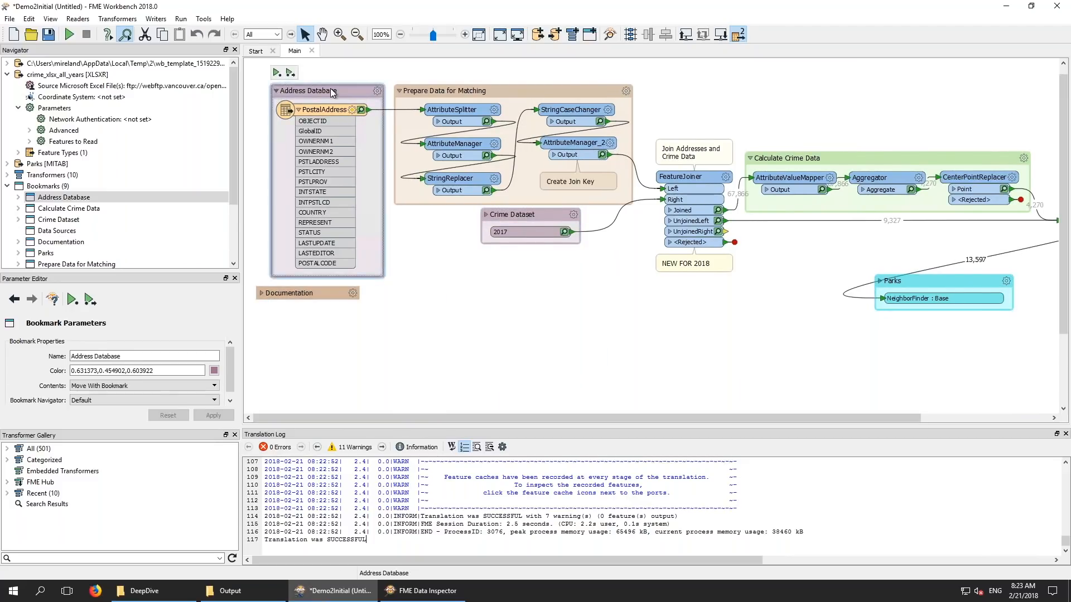
pyautogui.click(402, 90)
pyautogui.click(400, 92)
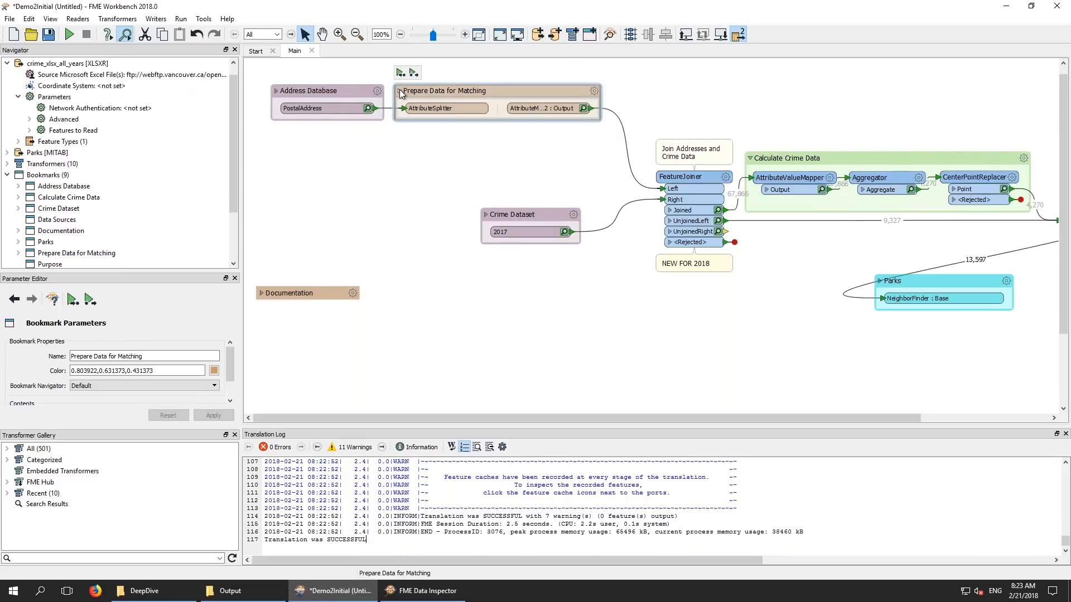
# Rearrange the collapsed bookmarks, with Address Database beside Prepare Data for Matching, Crime Dataset below the latter and Documentation below Address Database
pyautogui.moveTo(510, 93); pyautogui.dragTo(521, 145)
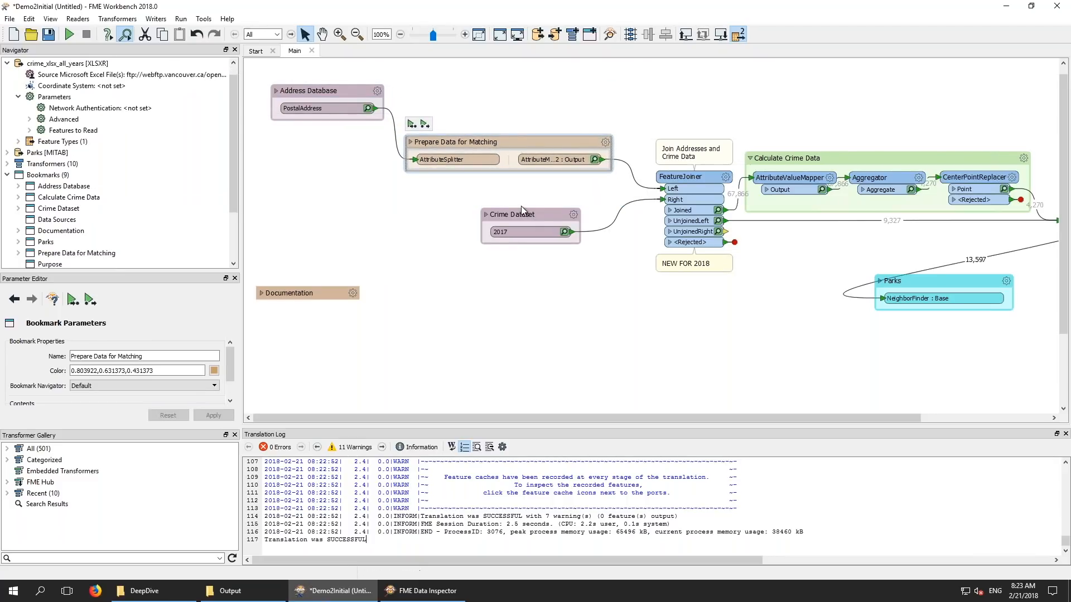
pyautogui.moveTo(512, 210); pyautogui.dragTo(437, 181)
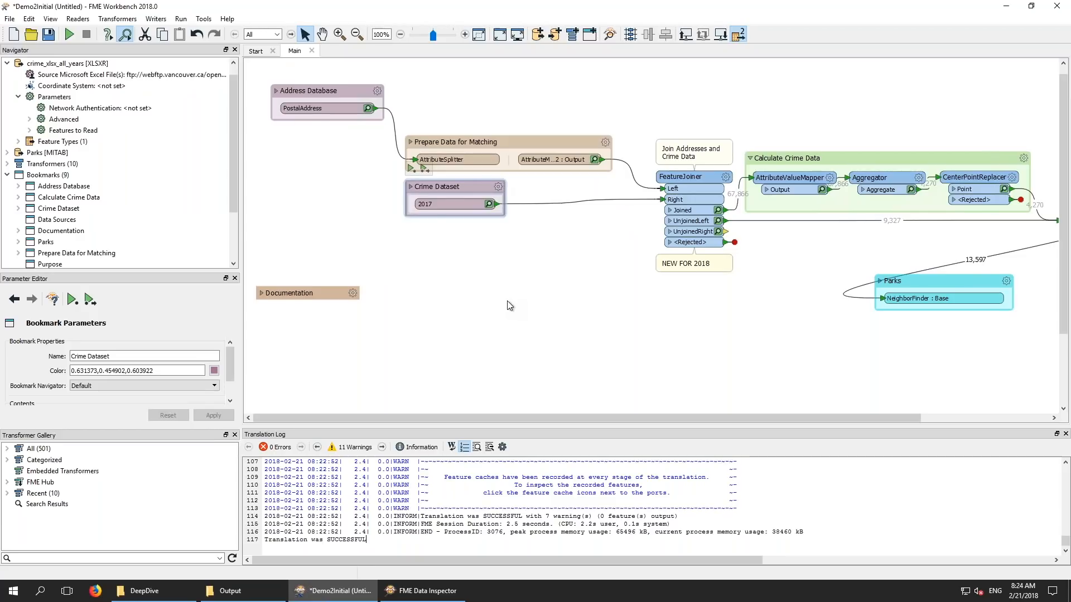
pyautogui.moveTo(322, 92); pyautogui.dragTo(319, 142)
pyautogui.moveTo(312, 294); pyautogui.dragTo(322, 193)
# Expand and re-collapse the Prepare Data for Matching bookmark, examining how neighboring objects shift and what its partial-run options cover
pyautogui.click(412, 145)
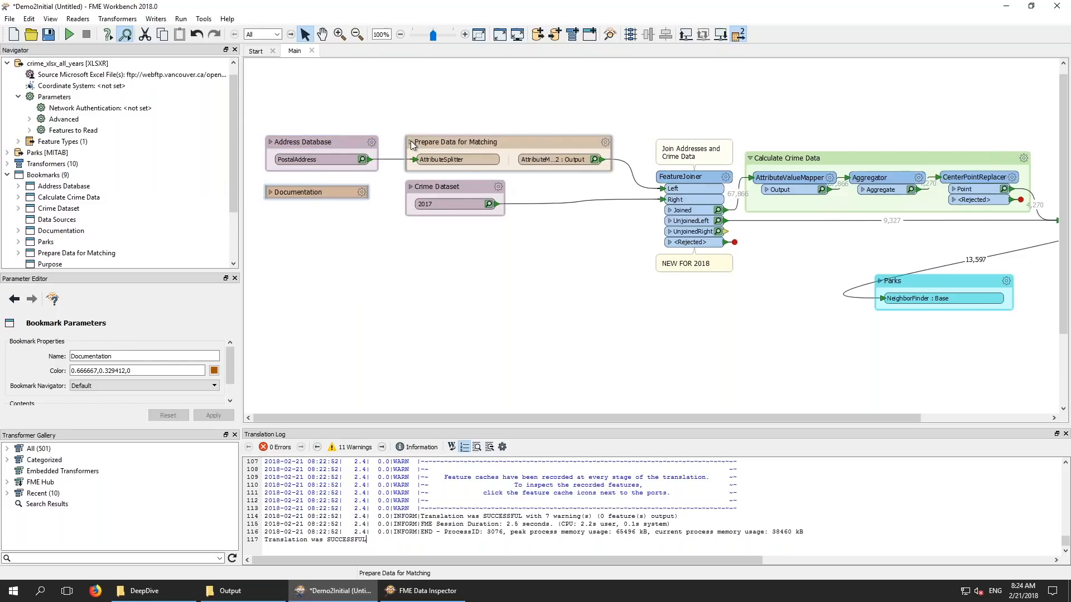
pyautogui.click(411, 144)
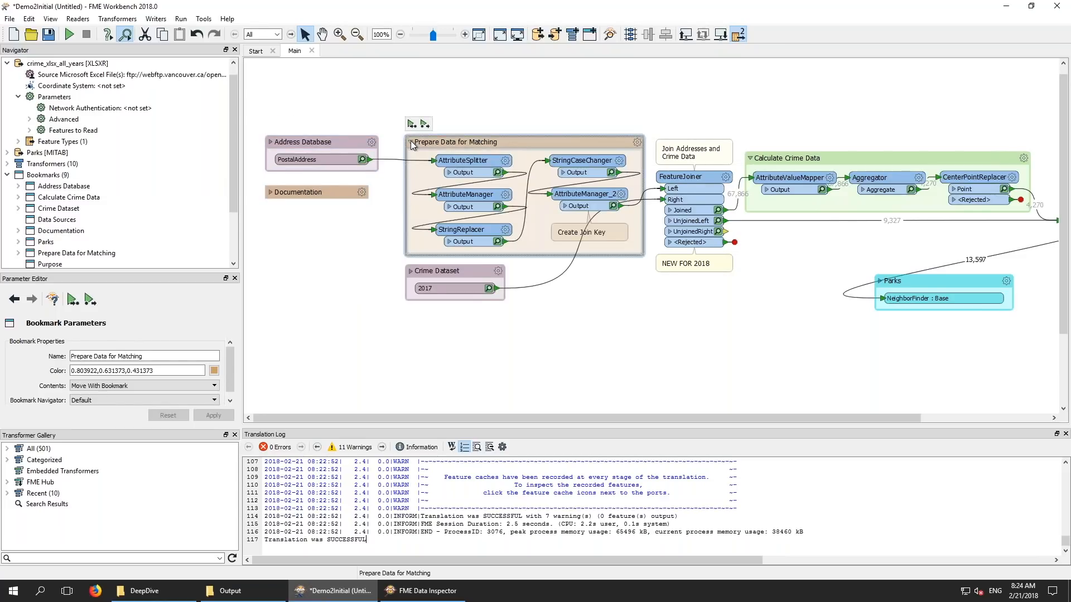
pyautogui.click(412, 143)
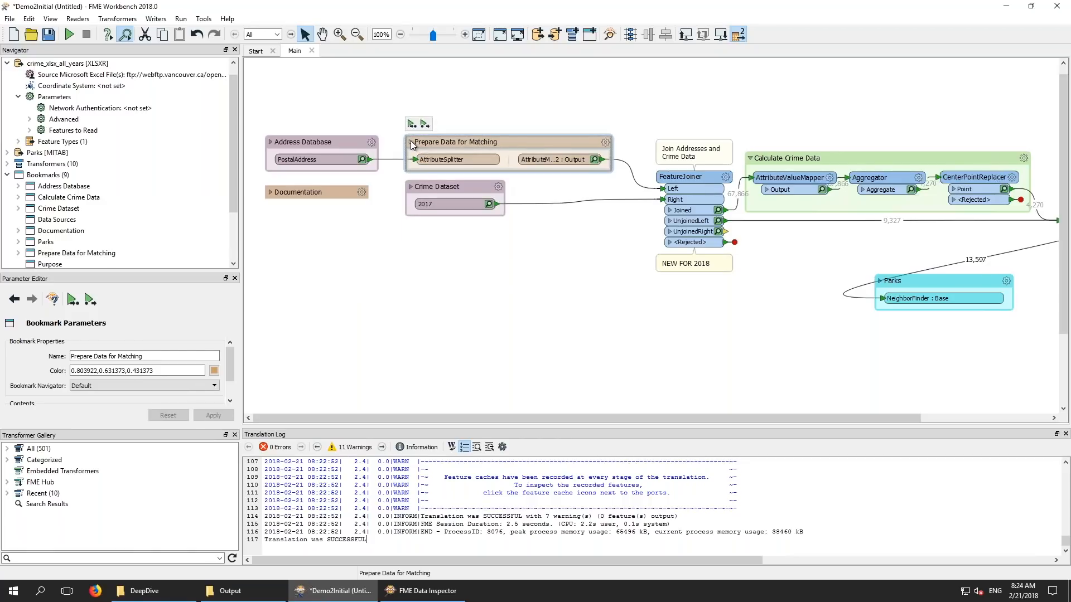
pyautogui.click(412, 144)
pyautogui.click(412, 144)
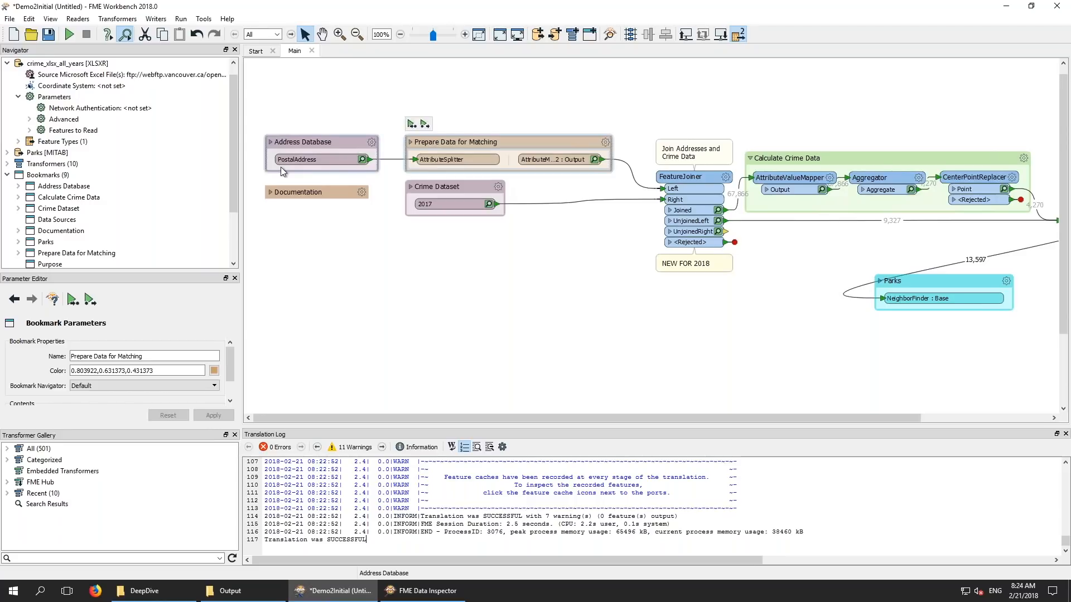
pyautogui.click(411, 143)
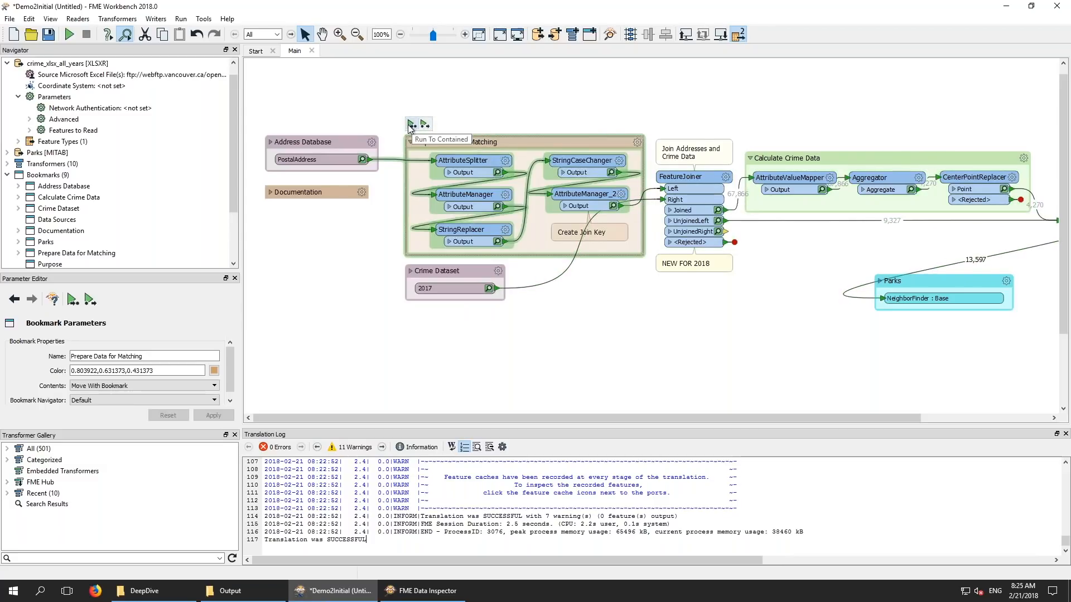
pyautogui.click(410, 142)
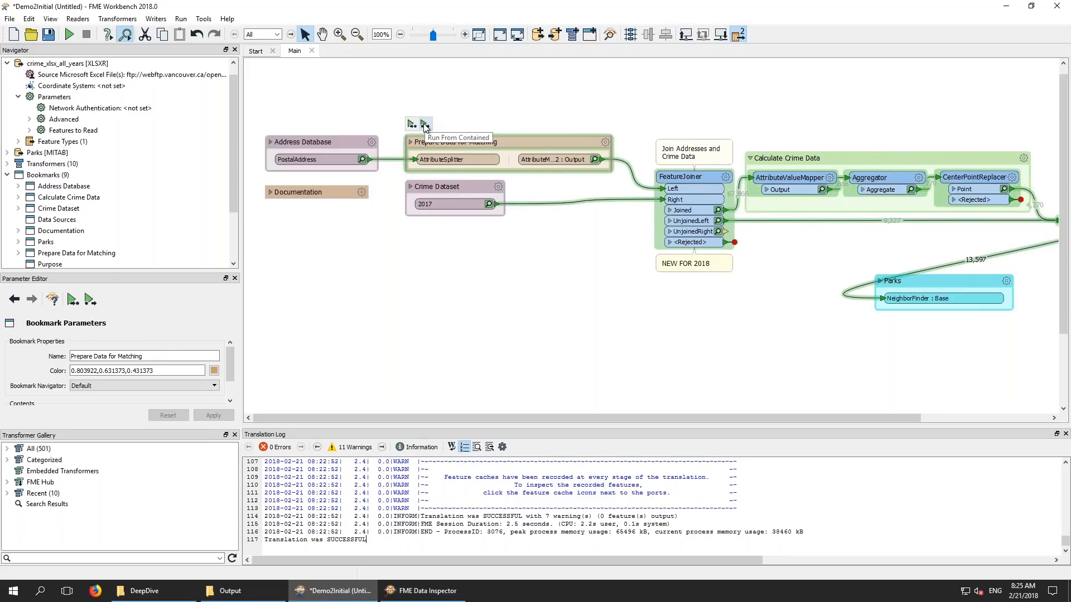
# Collapse the Calculate Crime Data bookmark and run the workspace from its contained transformers
pyautogui.click(751, 159)
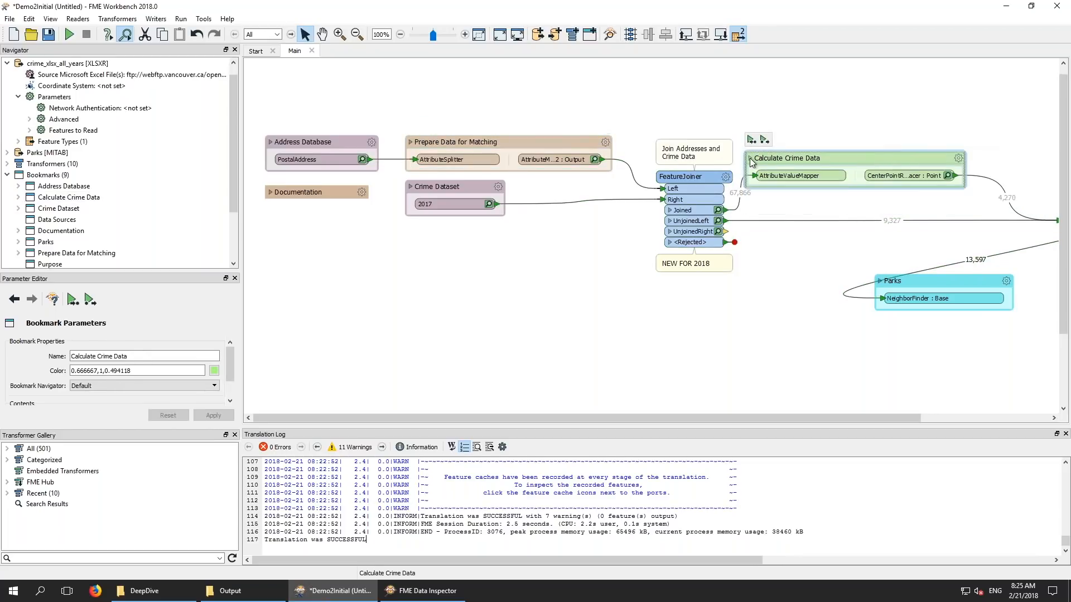
pyautogui.click(764, 140)
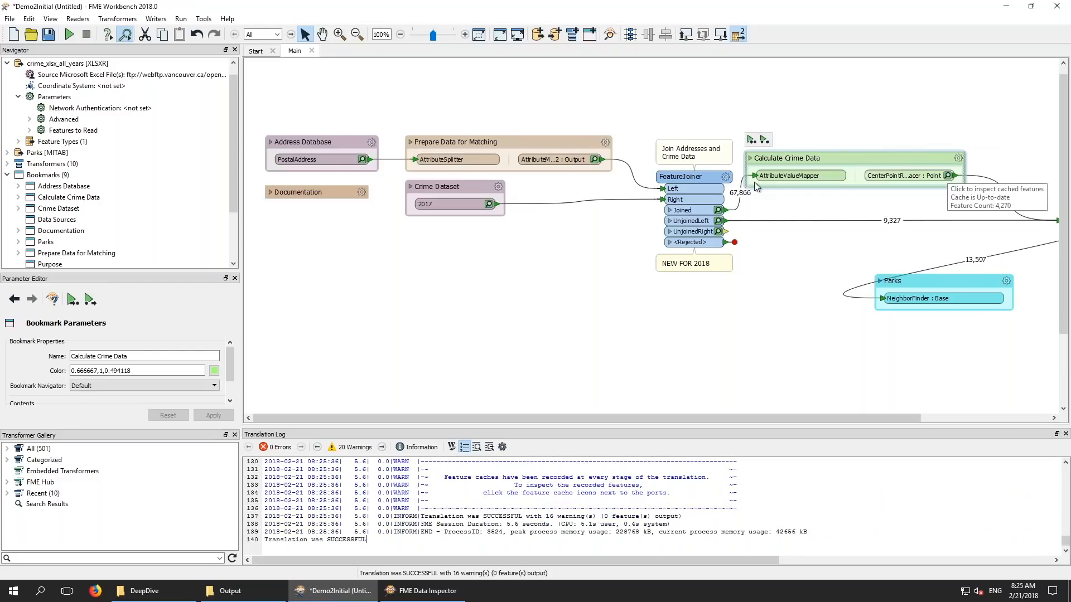
# Check the contents of the Calculate Crime Data bookmark and inspect its cached CenterPointReplacer Point output in FME Data Inspector
pyautogui.click(751, 158)
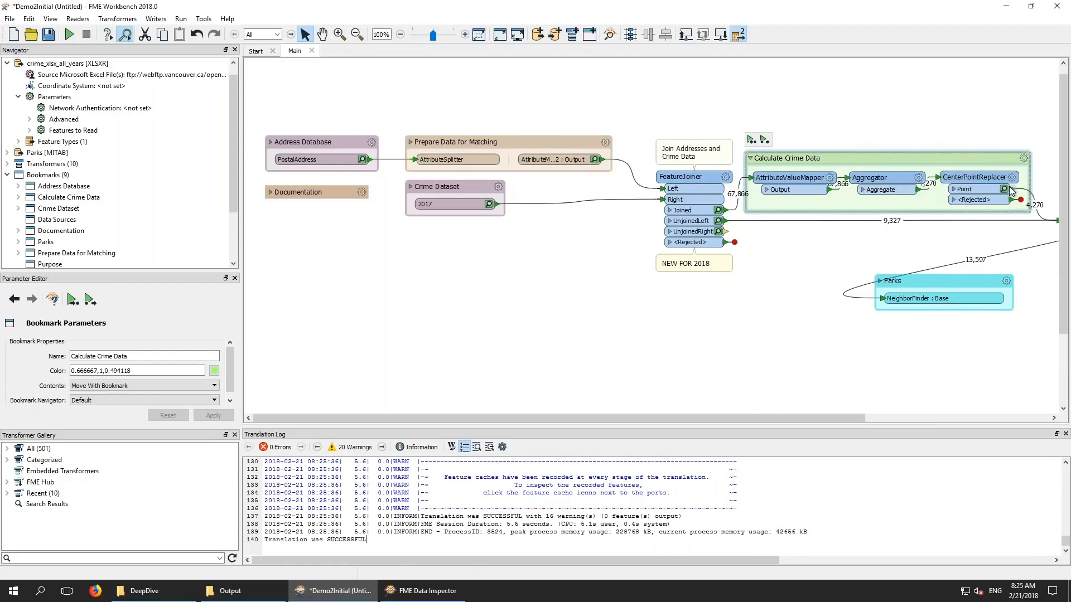
pyautogui.click(751, 159)
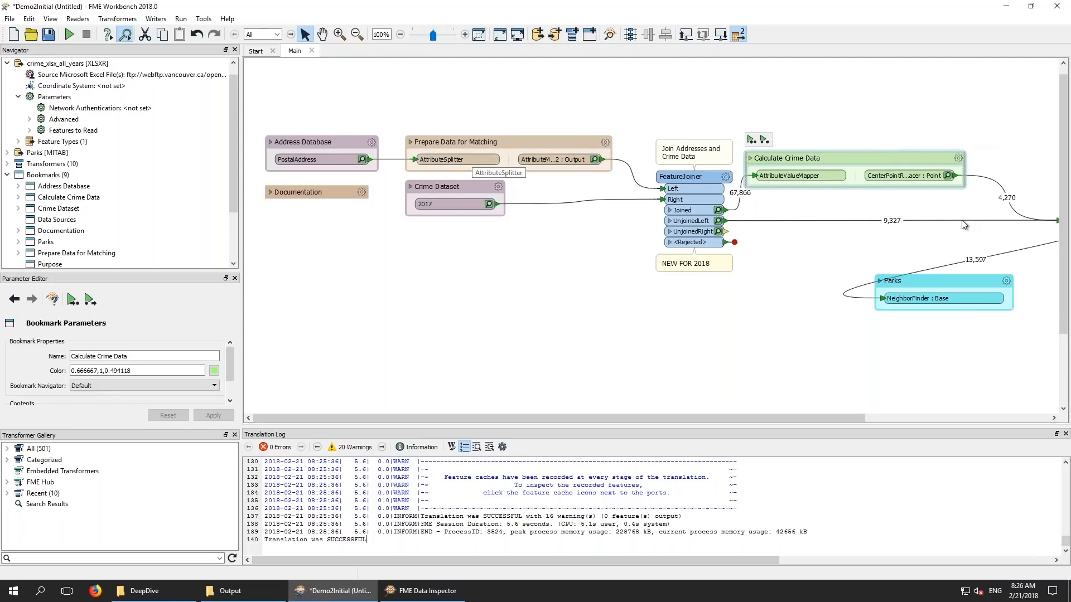
pyautogui.click(948, 176)
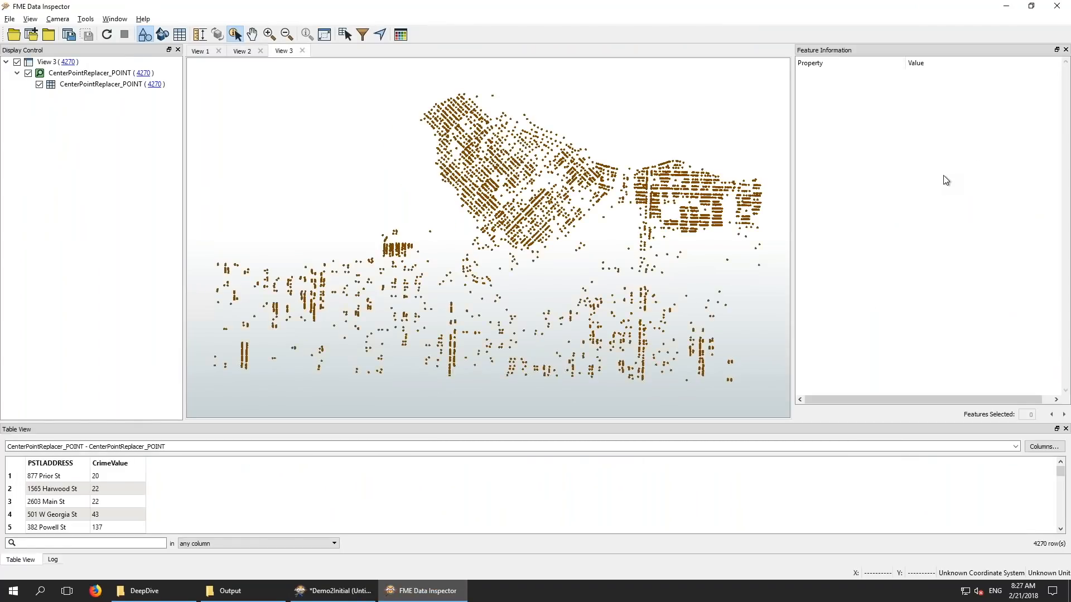
pyautogui.click(1008, 7)
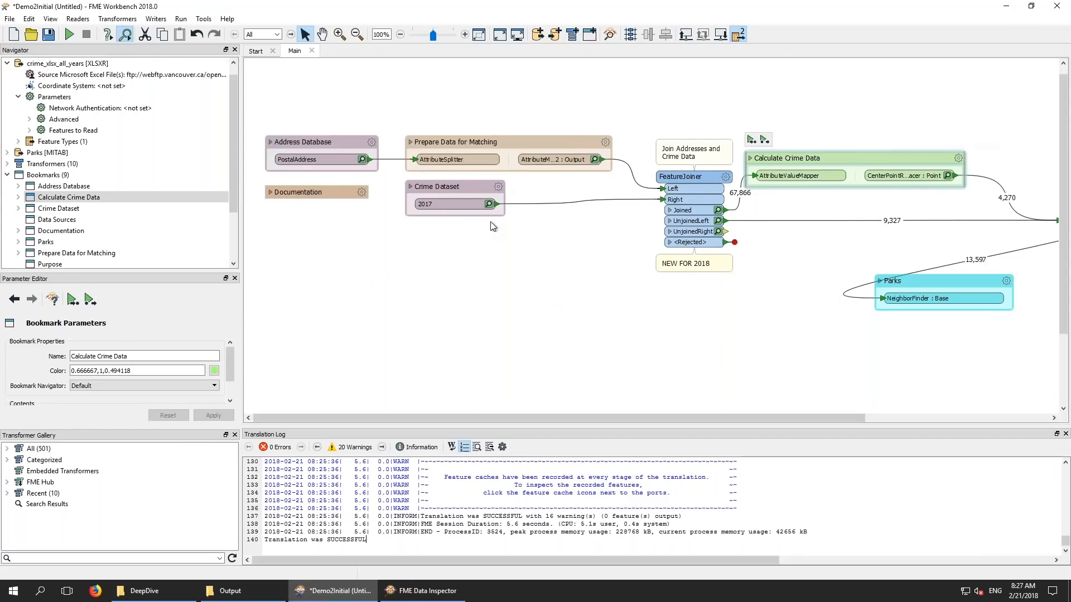
# Rename the collapsed Prepare Data for Matching bookmark's input port as Adddresses and its output port as Prepared Addresses
pyautogui.doubleClick(454, 161)
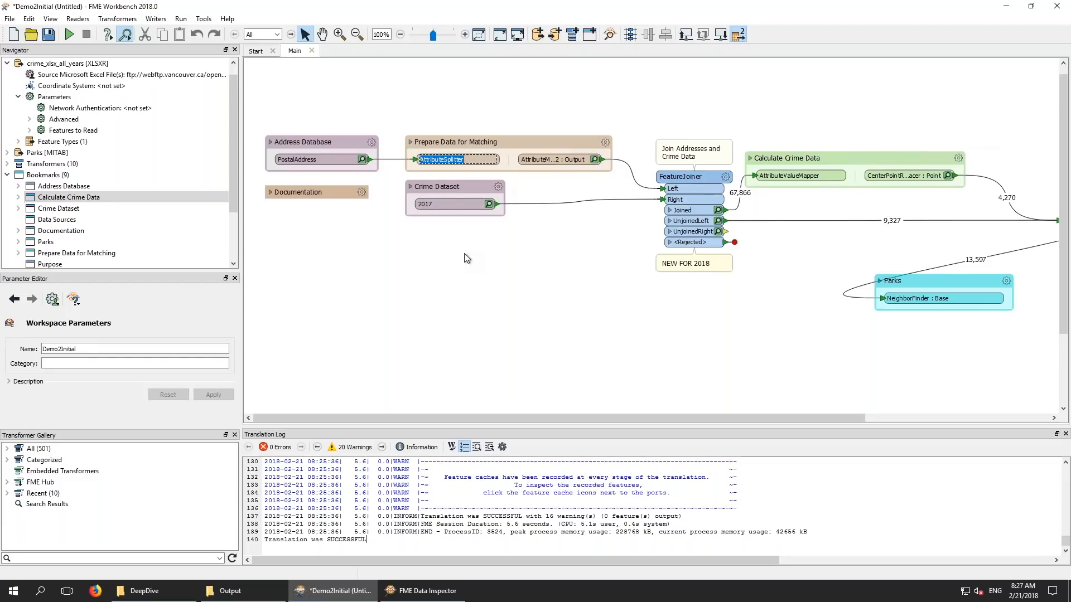
pyautogui.write('Adddresses')
pyautogui.press('Return')
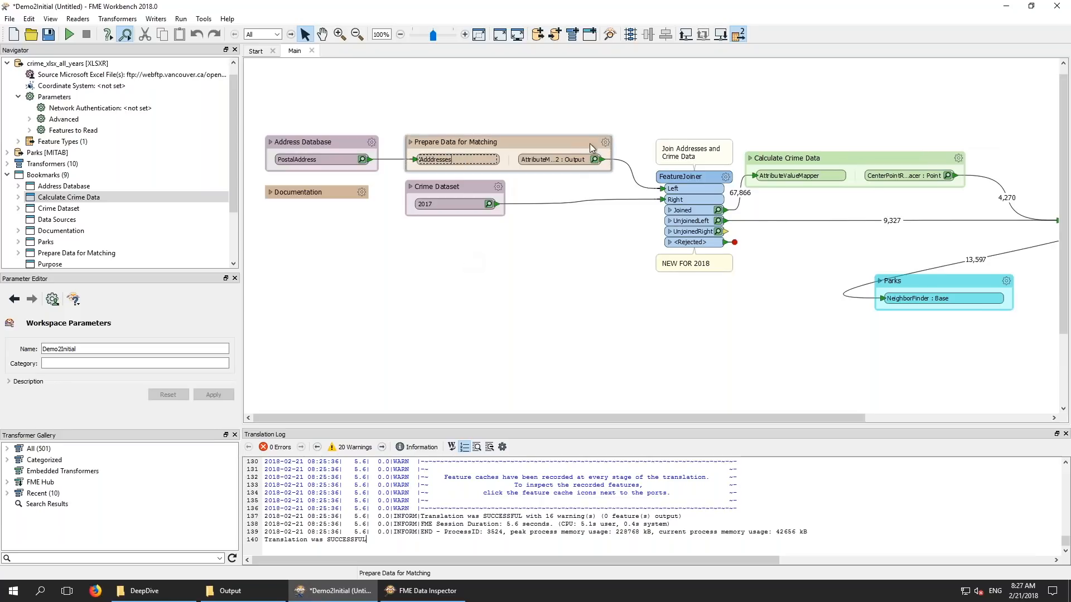
pyautogui.doubleClick(560, 160)
pyautogui.press('Escape')
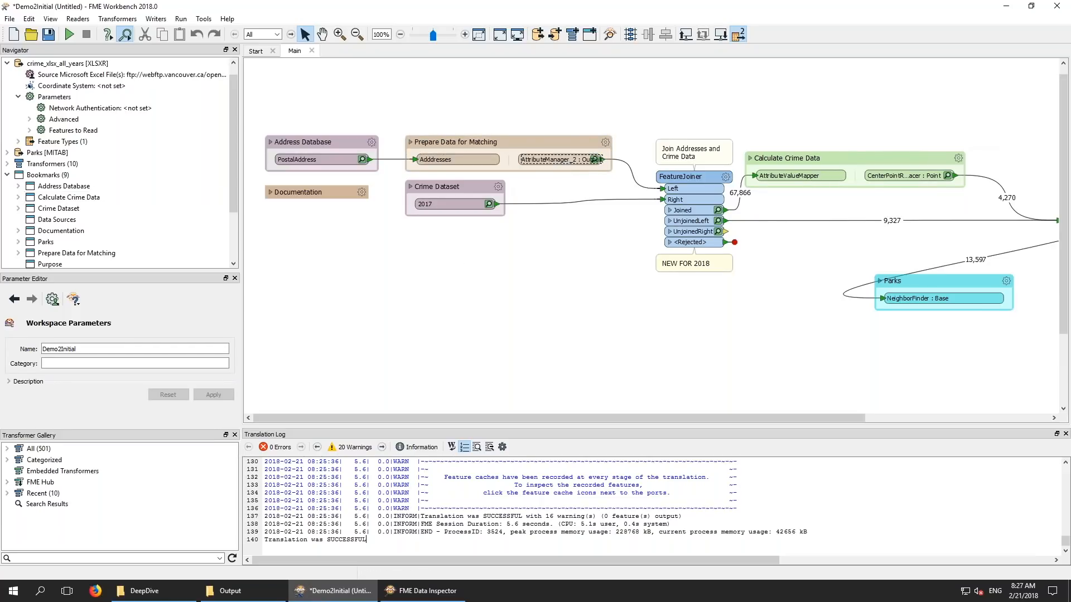
pyautogui.hotkey('ctrl', 'a')
pyautogui.write('Prepared Addresses')
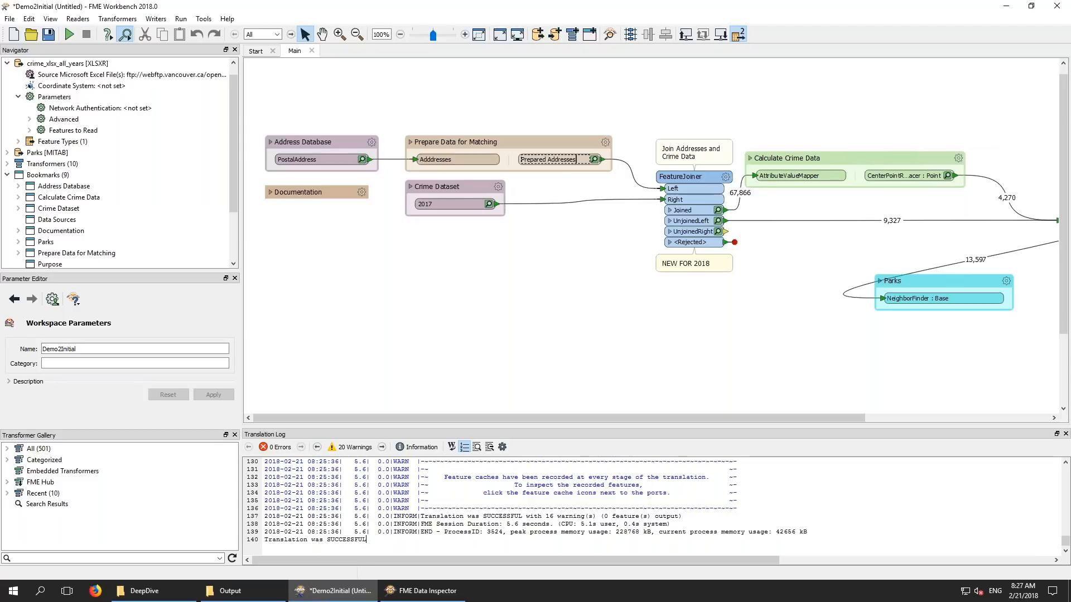
pyautogui.click(538, 264)
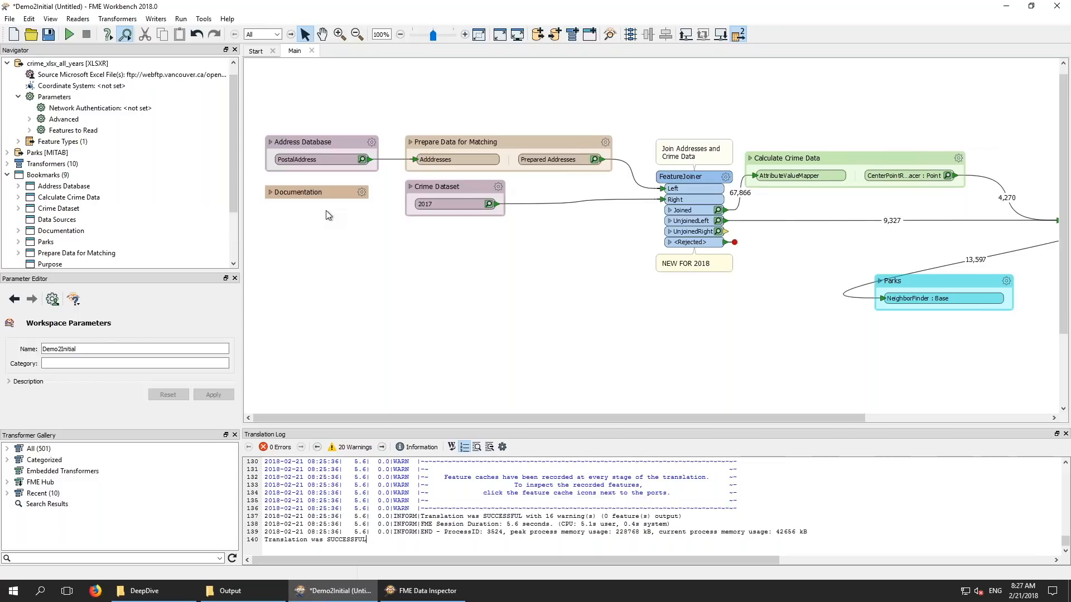
# Move the Documentation bookmark further down below Address Database and expand it
pyautogui.click(316, 193)
pyautogui.moveTo(316, 205); pyautogui.dragTo(318, 228)
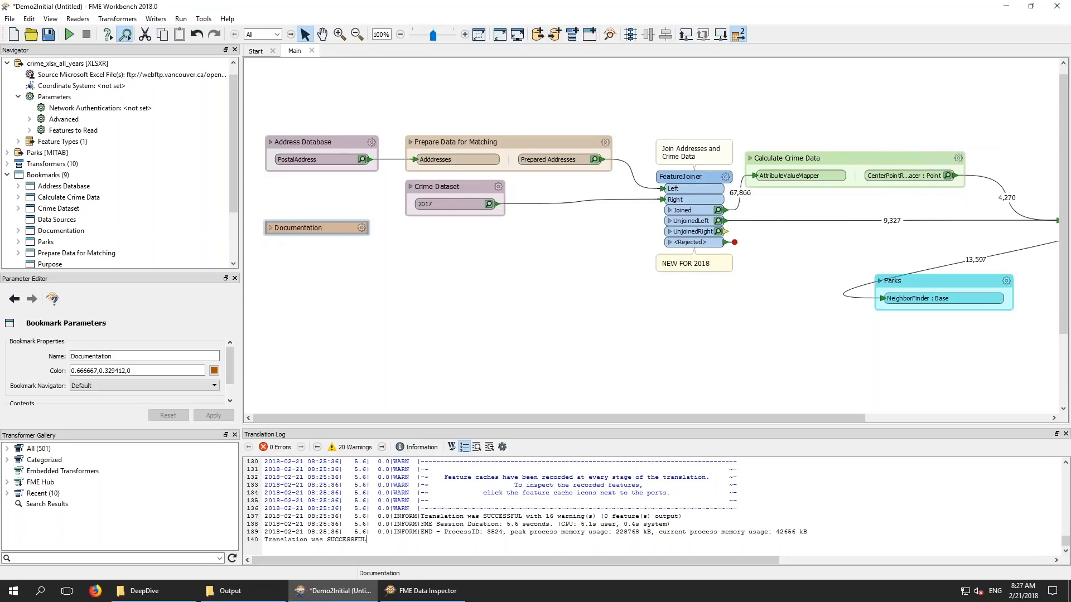
pyautogui.click(270, 228)
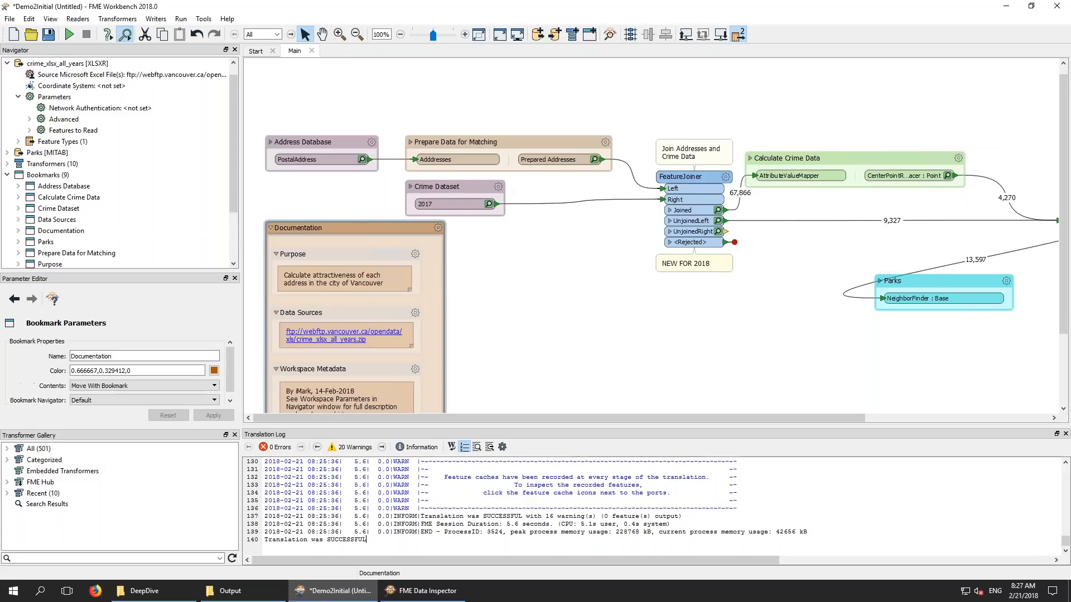
# Collapse the nested Purpose, Data Sources and Workspace Metadata bookmarks and stack them closely inside the Documentation bookmark
pyautogui.moveTo(328, 256); pyautogui.dragTo(334, 247)
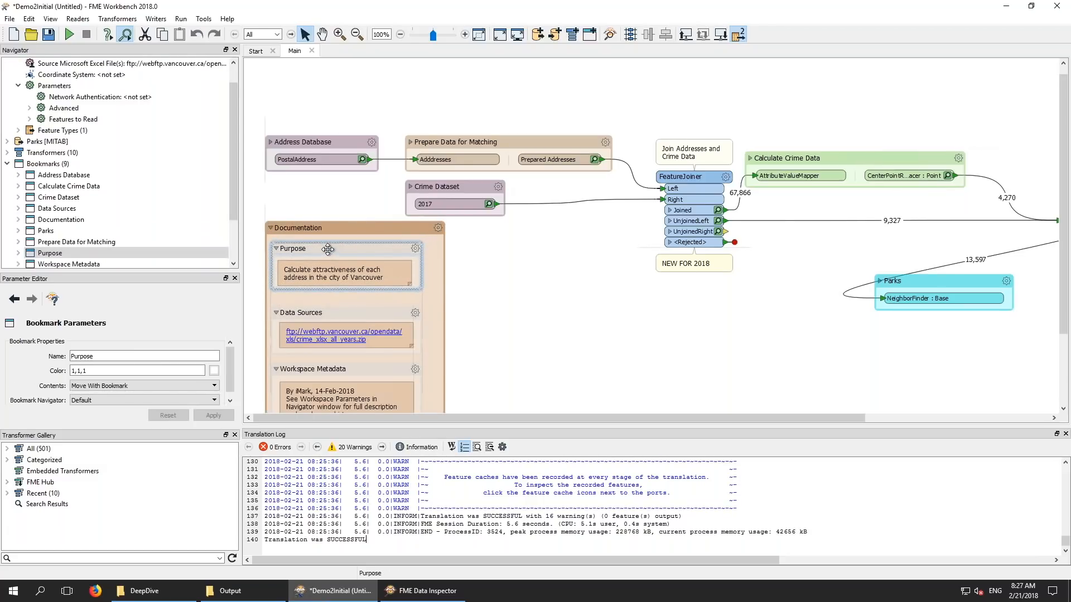
pyautogui.click(276, 249)
pyautogui.moveTo(301, 313); pyautogui.dragTo(293, 264)
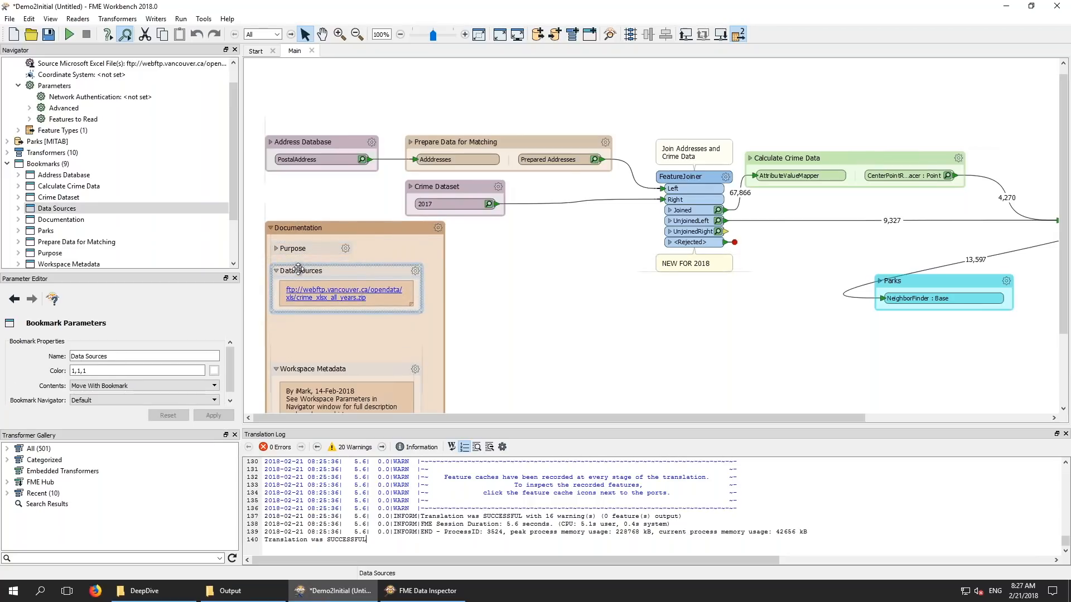
pyautogui.click(276, 271)
pyautogui.moveTo(288, 369); pyautogui.dragTo(288, 295)
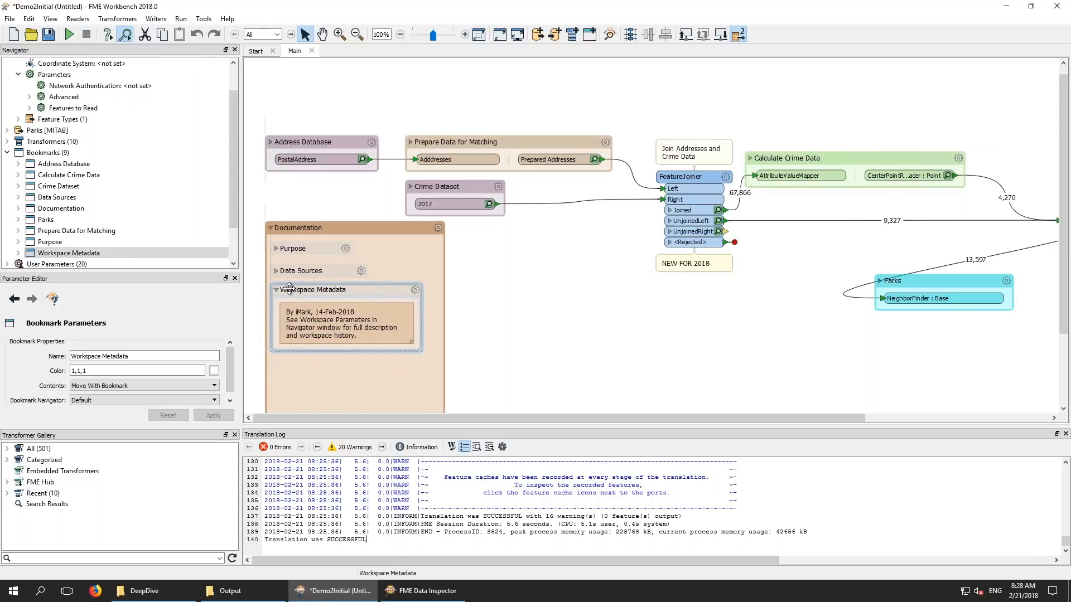
pyautogui.click(276, 290)
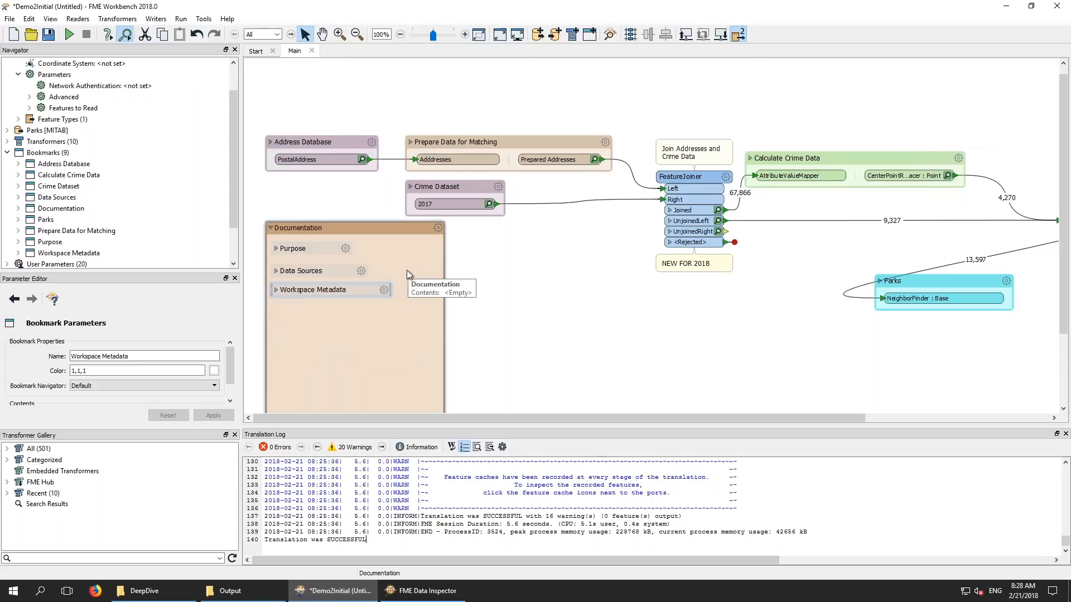
# View the contents of the nested Data Sources and Workspace Metadata bookmarks one at a time, collapsing each again
pyautogui.click(274, 272)
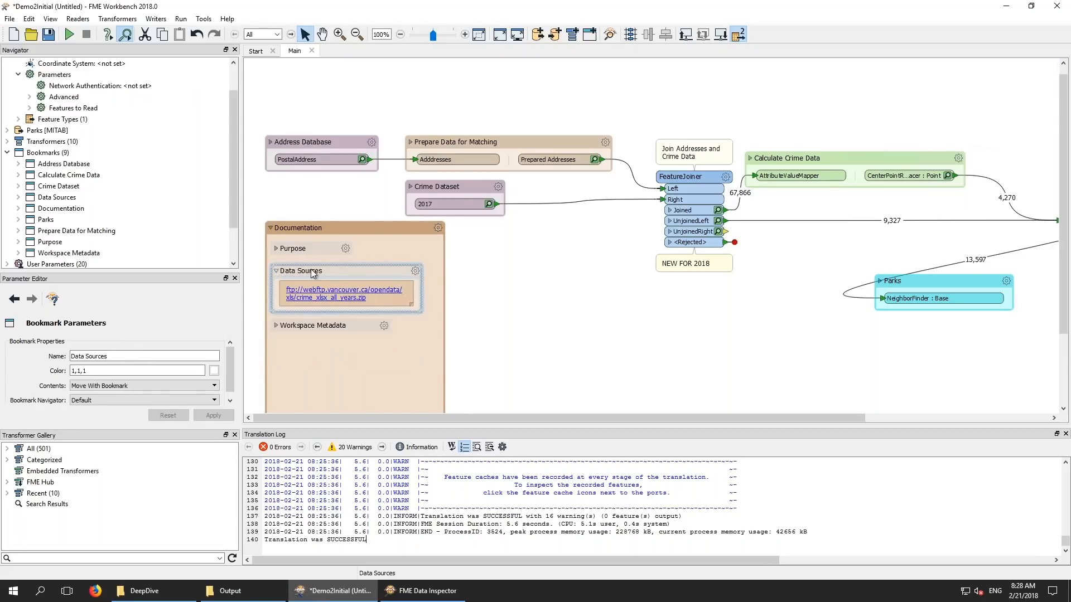
pyautogui.click(276, 272)
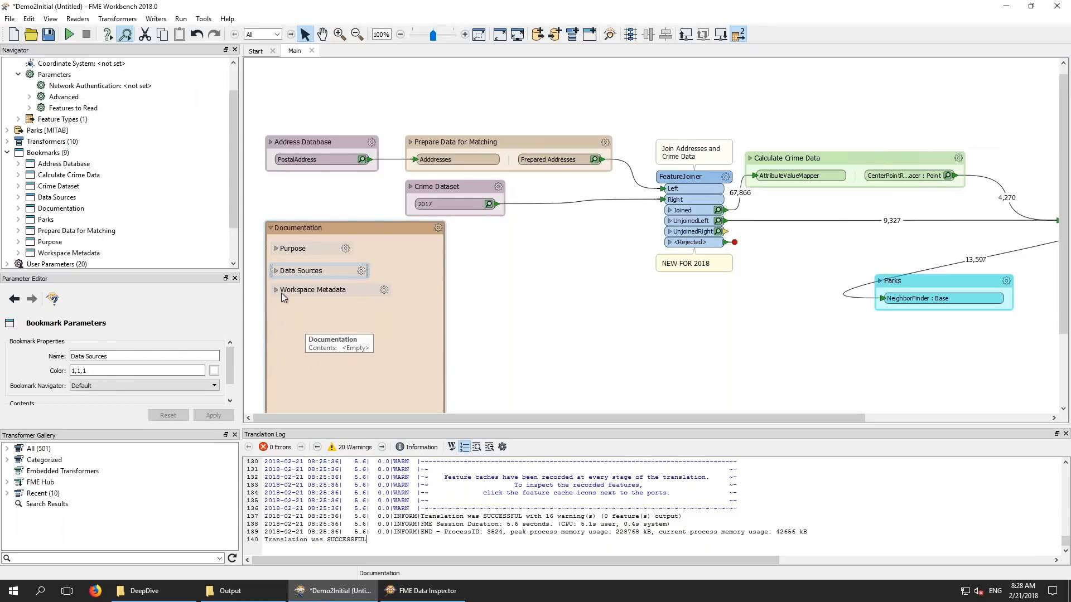
pyautogui.click(276, 290)
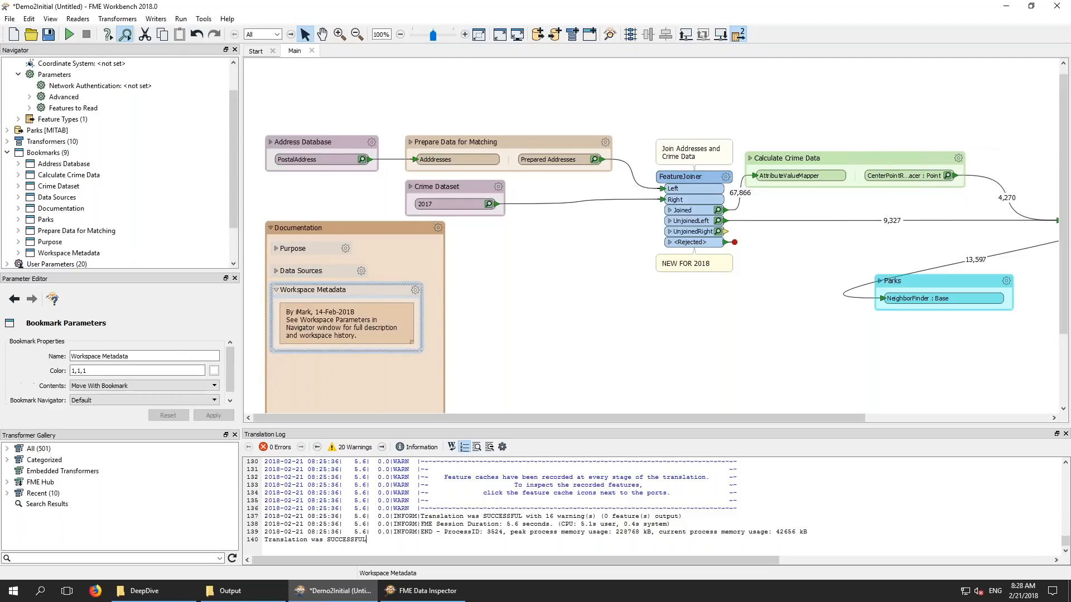
pyautogui.click(276, 290)
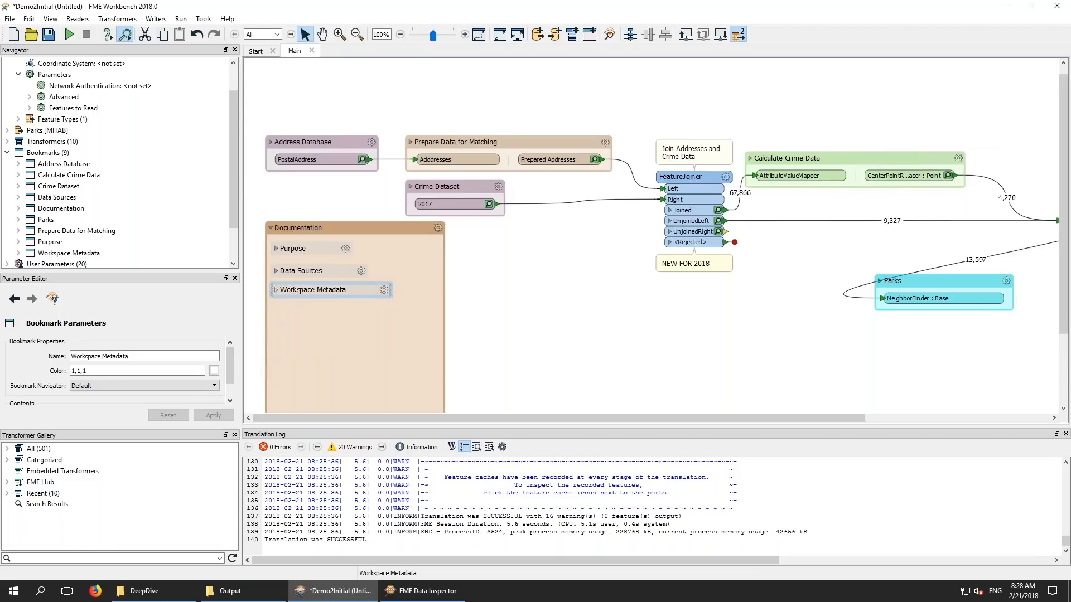
# Shift the Workspace Metadata bookmark down slightly and open Demo2ColleaguesAVM.fmw from the DeepDive\Demo2 folder
pyautogui.moveTo(290, 294); pyautogui.dragTo(290, 296)
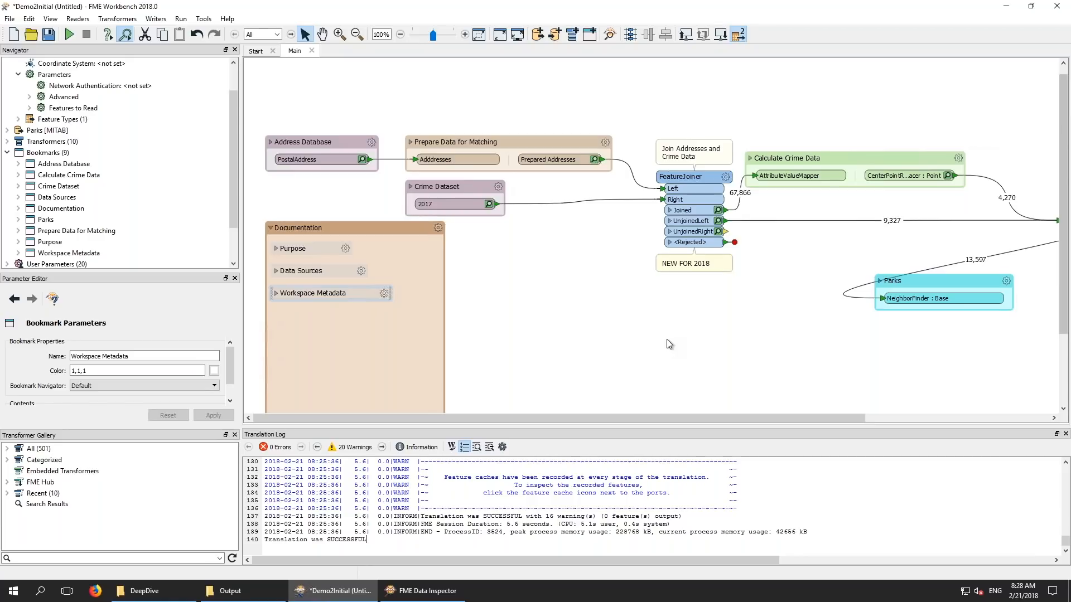
pyautogui.click(177, 598)
pyautogui.doubleClick(373, 208)
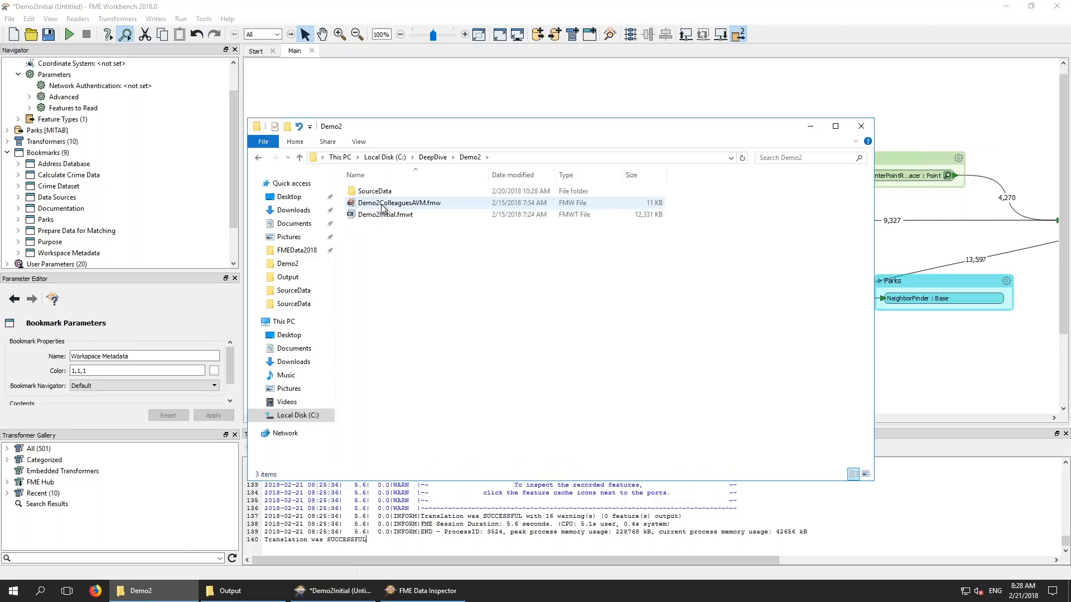
pyautogui.doubleClick(383, 204)
# Expand the Calculate Crime Data bookmark in the Demo2Initial workspace and open the AttributeValueMapper's parameters
pyautogui.click(658, 100)
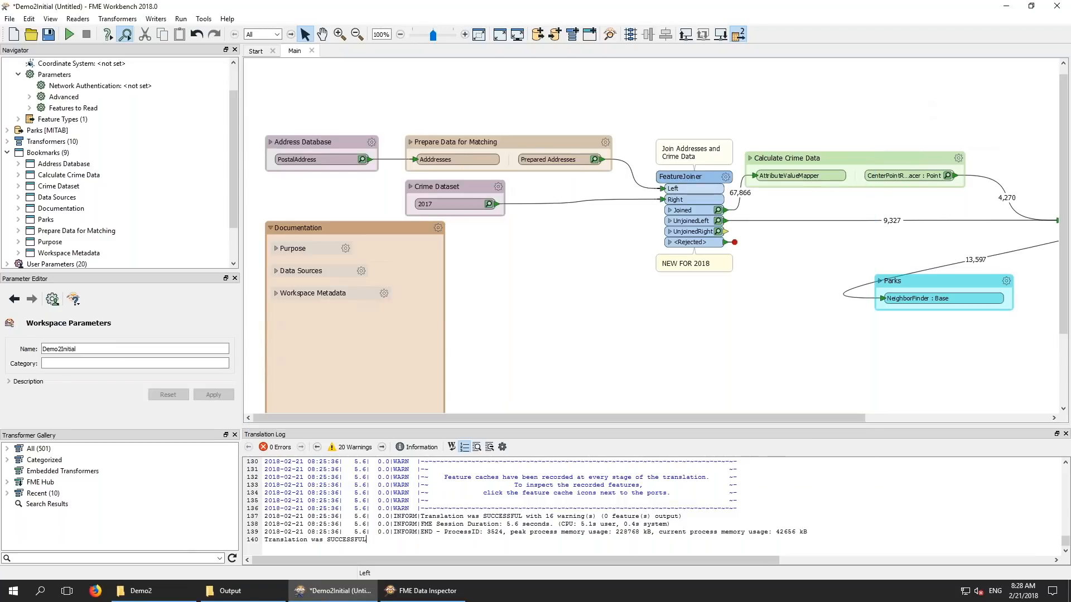
pyautogui.click(750, 159)
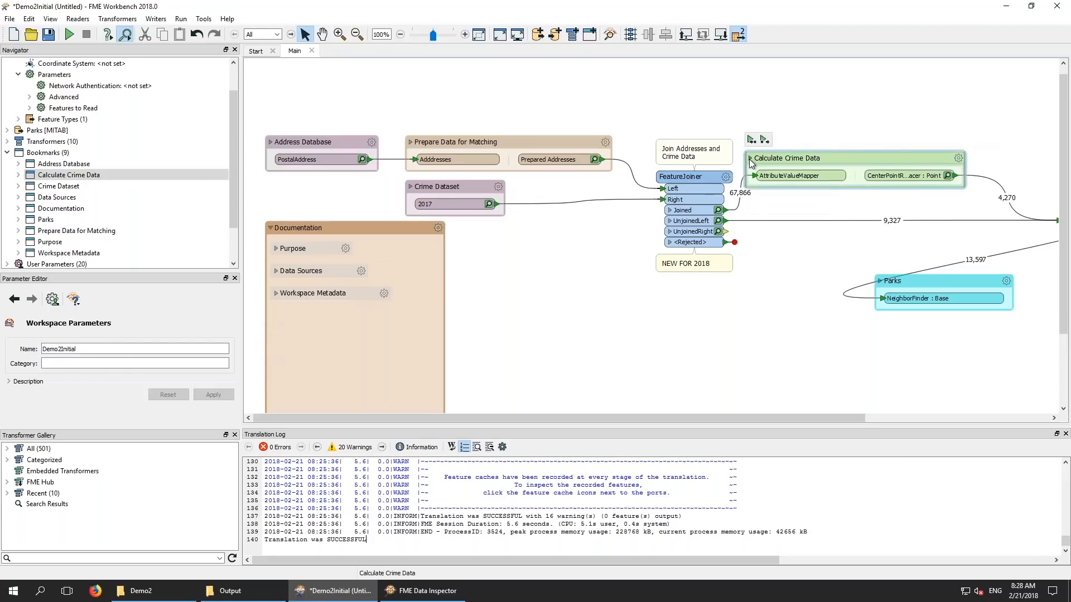
pyautogui.click(830, 178)
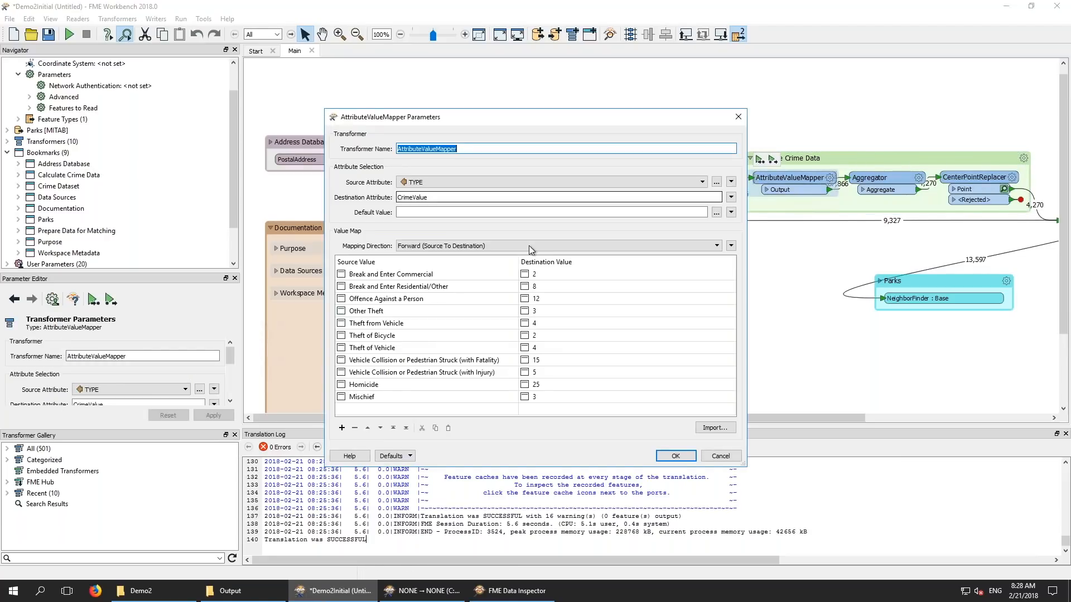
# Copy all value map rows, from Break and Enter Commercial to Mischief, from the AttributeValueMapper in the Demo2ColleaguesAVM.fmw workspace
pyautogui.click(405, 592)
pyautogui.click(610, 272)
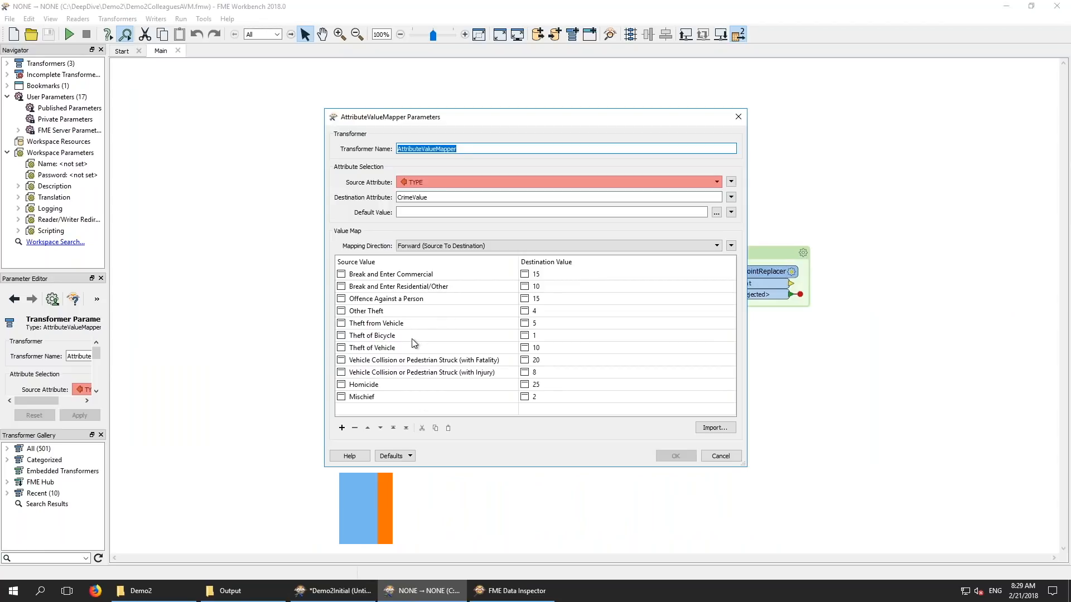
pyautogui.doubleClick(402, 274)
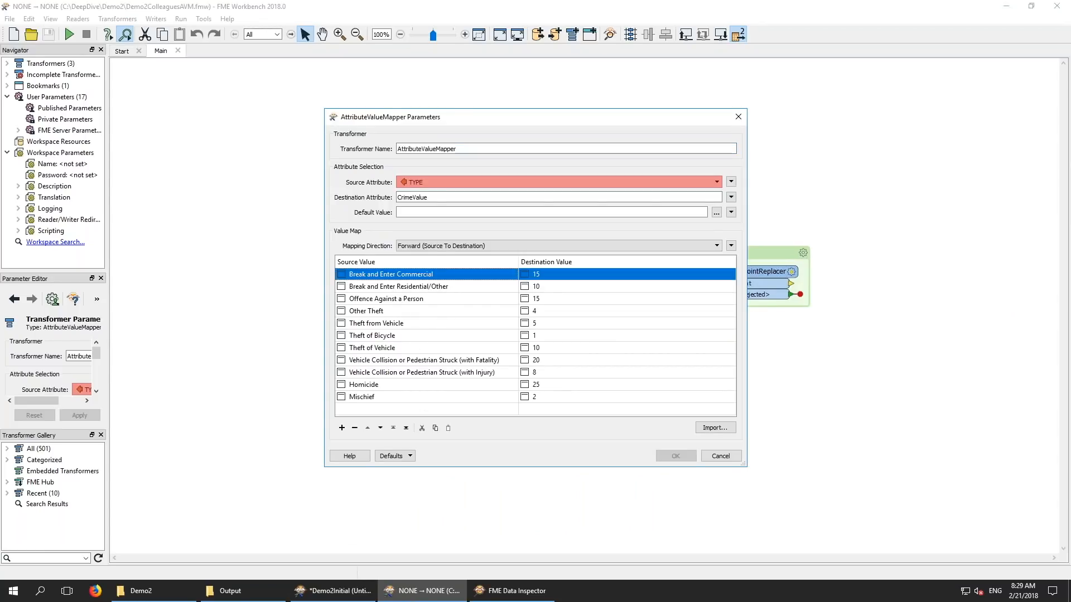
pyautogui.keyDown('shift'); pyautogui.click(386, 396); pyautogui.keyUp('shift')
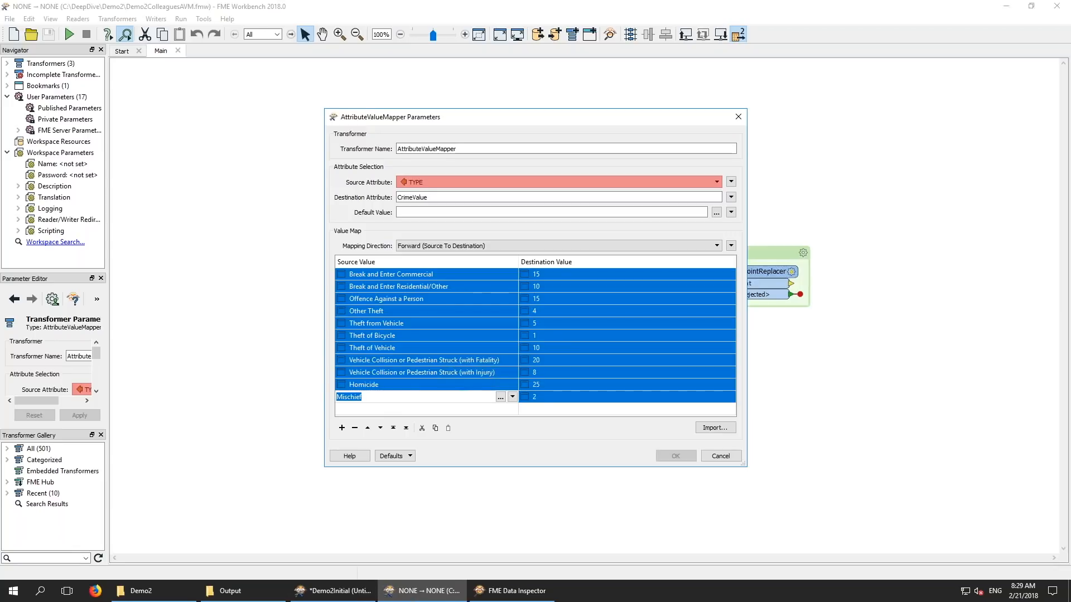
pyautogui.click(435, 429)
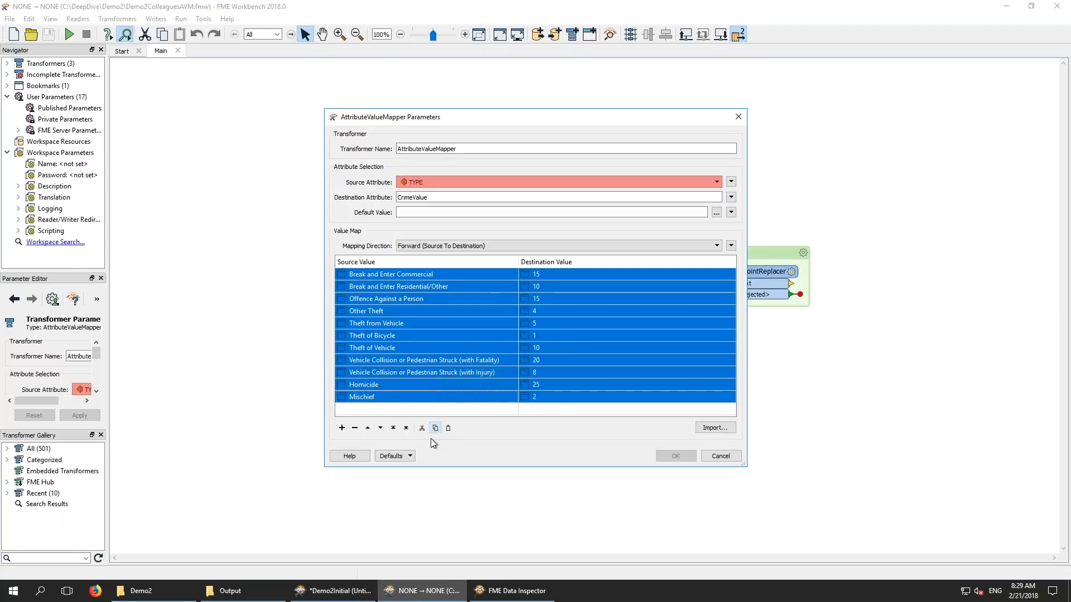
# Delete all existing value map rows from the AttributeValueMapper in the Demo2Initial workspace
pyautogui.click(341, 591)
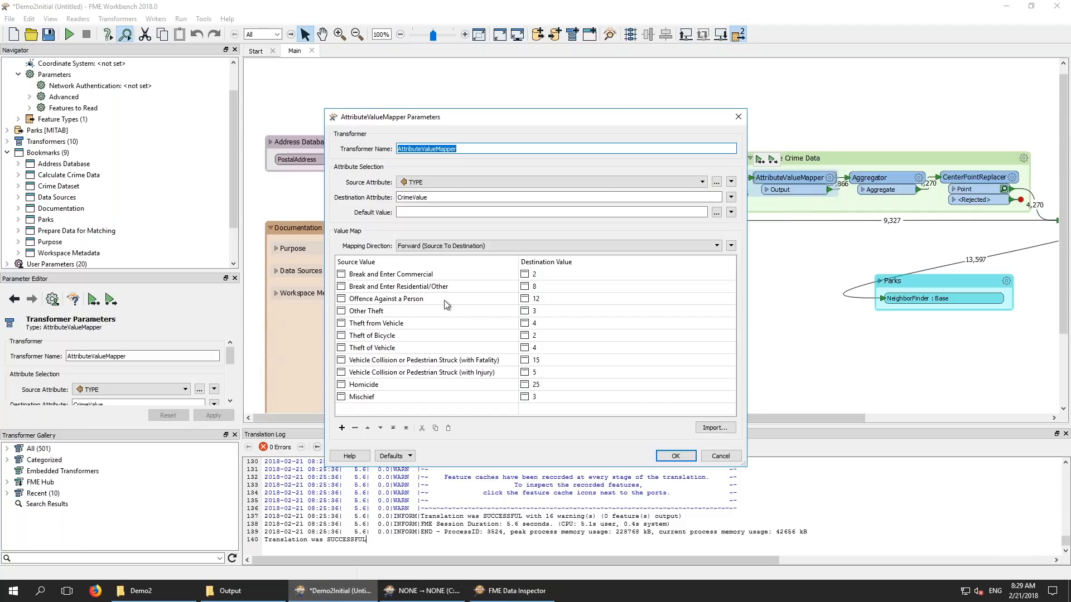
pyautogui.click(414, 278)
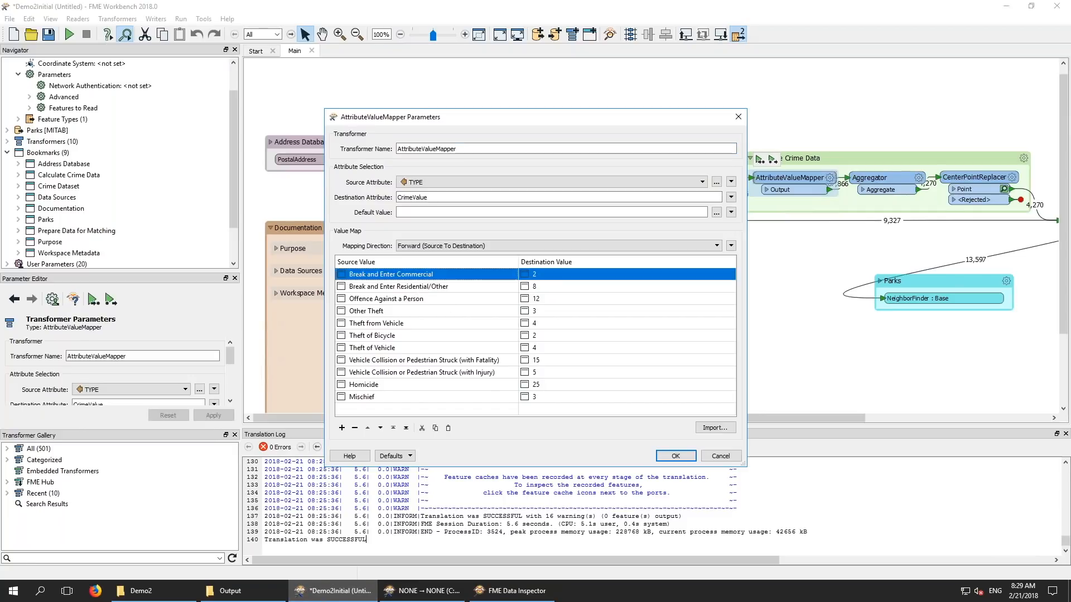
pyautogui.keyDown('shift'); pyautogui.click(385, 397); pyautogui.keyUp('shift')
pyautogui.click(355, 428)
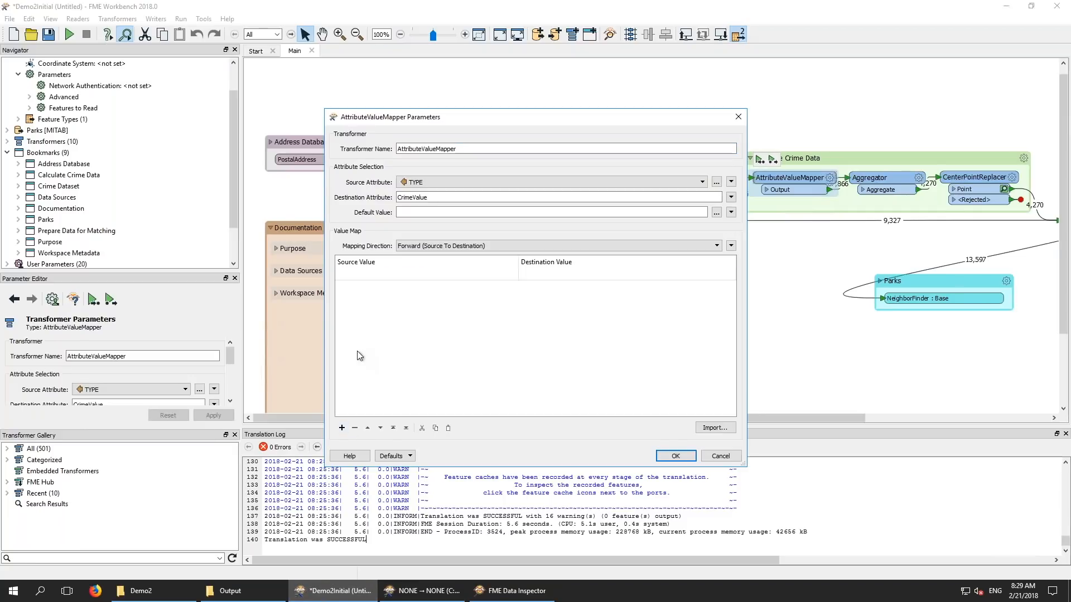
# Paste the copied source and destination value rows into the empty value map and accept the AttributeValueMapper parameters
pyautogui.click(364, 279)
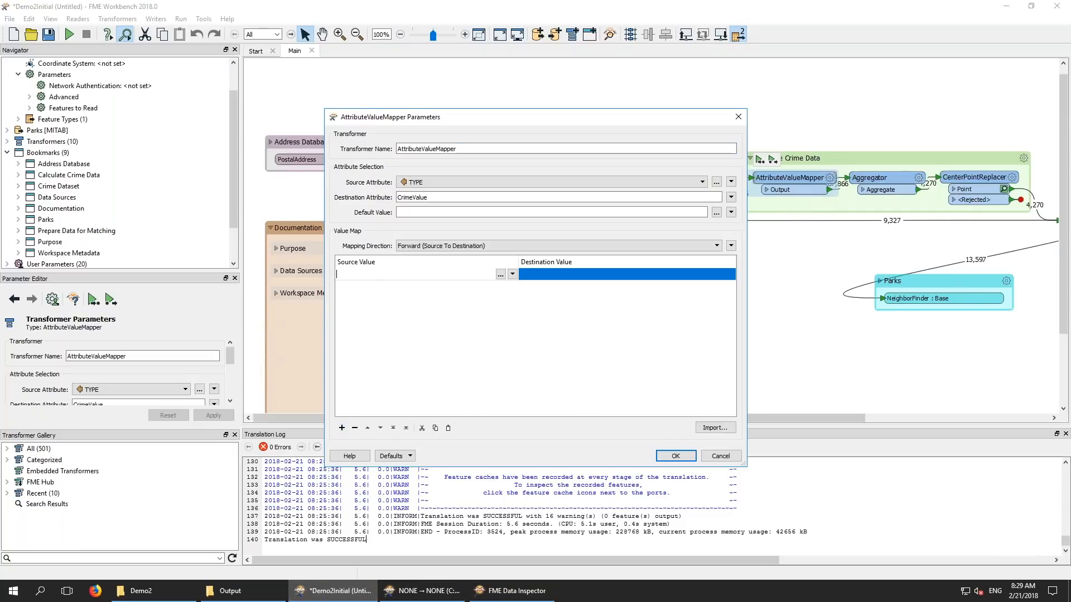
pyautogui.click(448, 428)
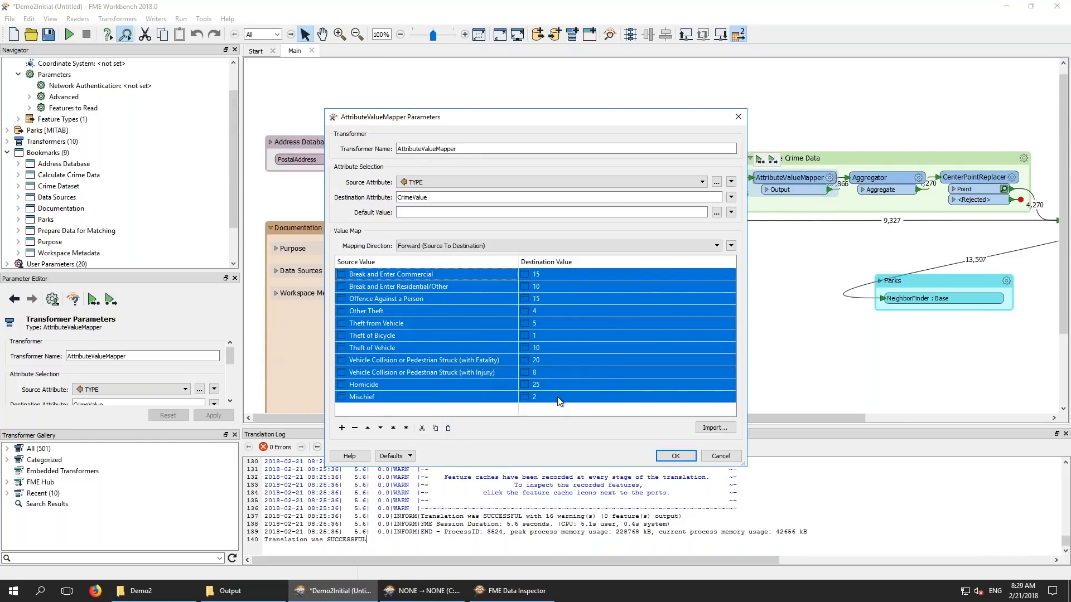
pyautogui.click(609, 316)
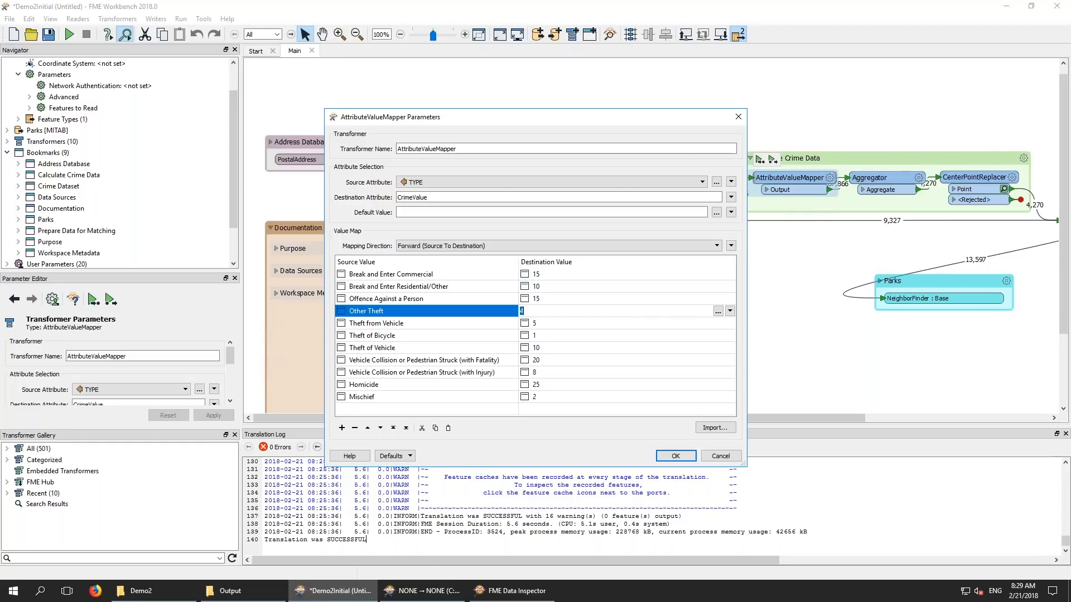
pyautogui.click(678, 456)
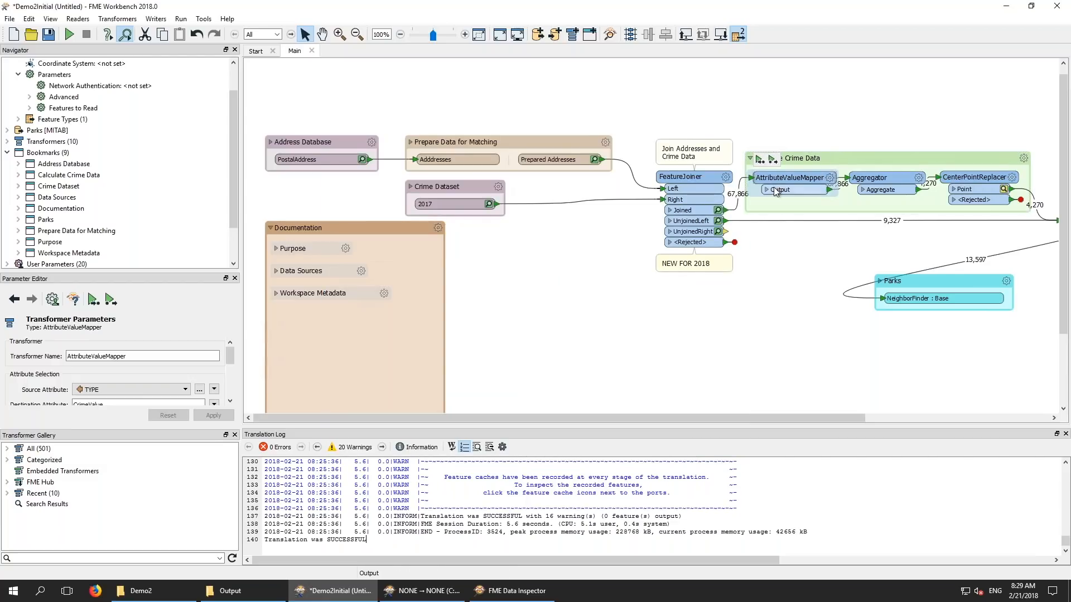
# Review the value map of the AttributeValueMapper and the grouping and summing parameters of the Aggregator
pyautogui.click(830, 178)
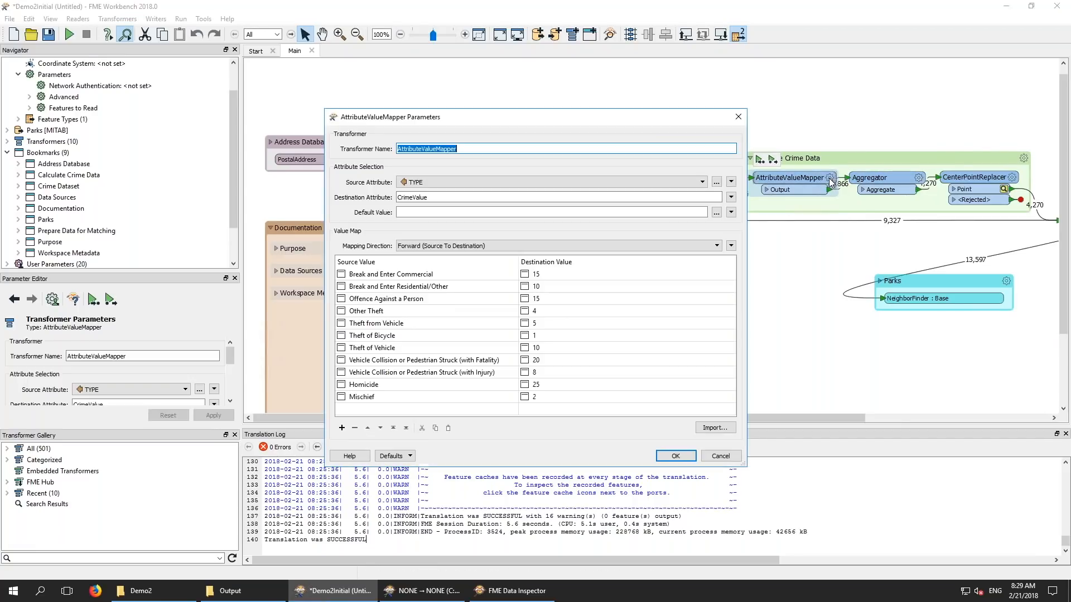
pyautogui.click(443, 432)
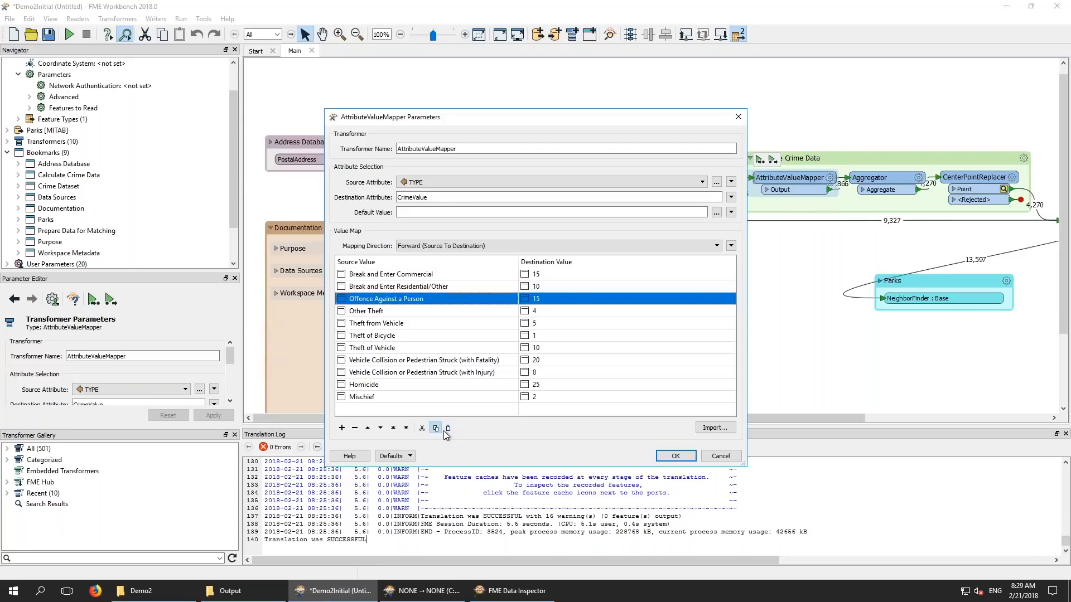
pyautogui.click(671, 456)
pyautogui.click(919, 178)
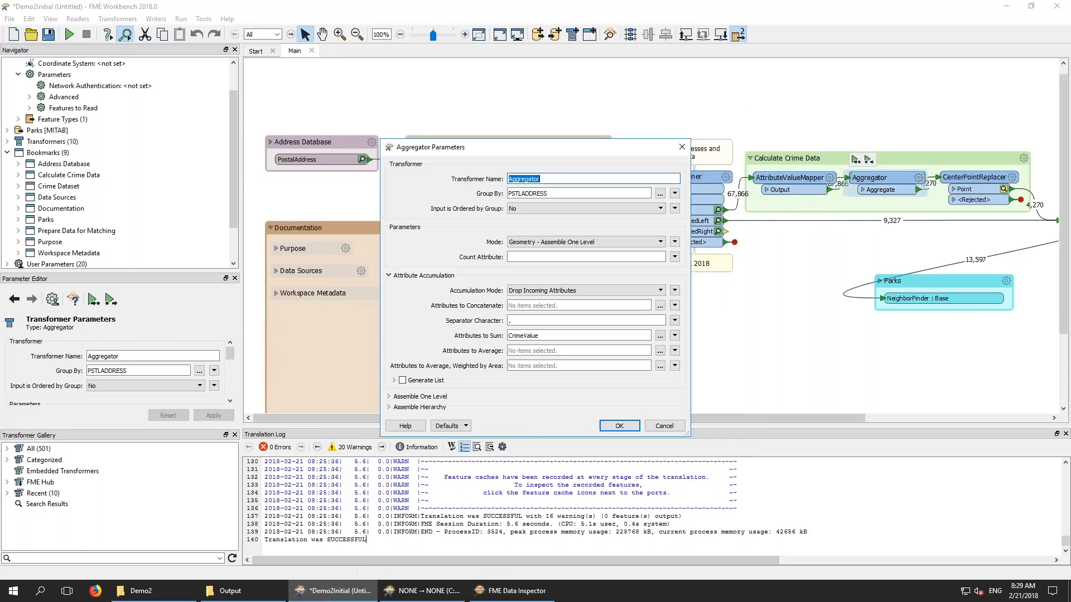
pyautogui.click(665, 427)
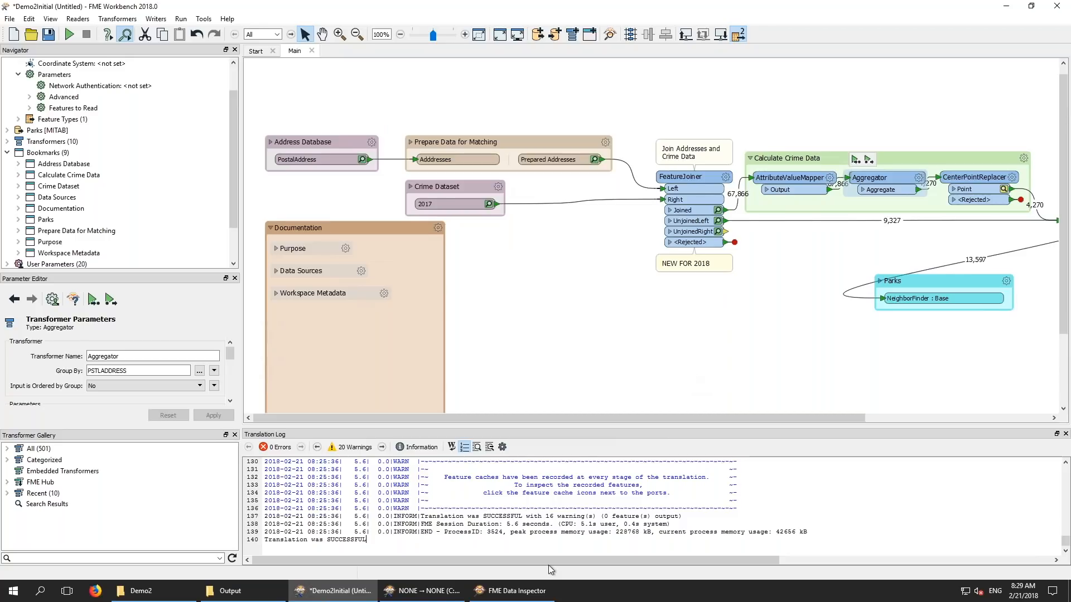
# Switch to FME Data Inspector and look through the CenterPointReplacer, NeighborFinder and FeatureJoiner output views
pyautogui.click(510, 591)
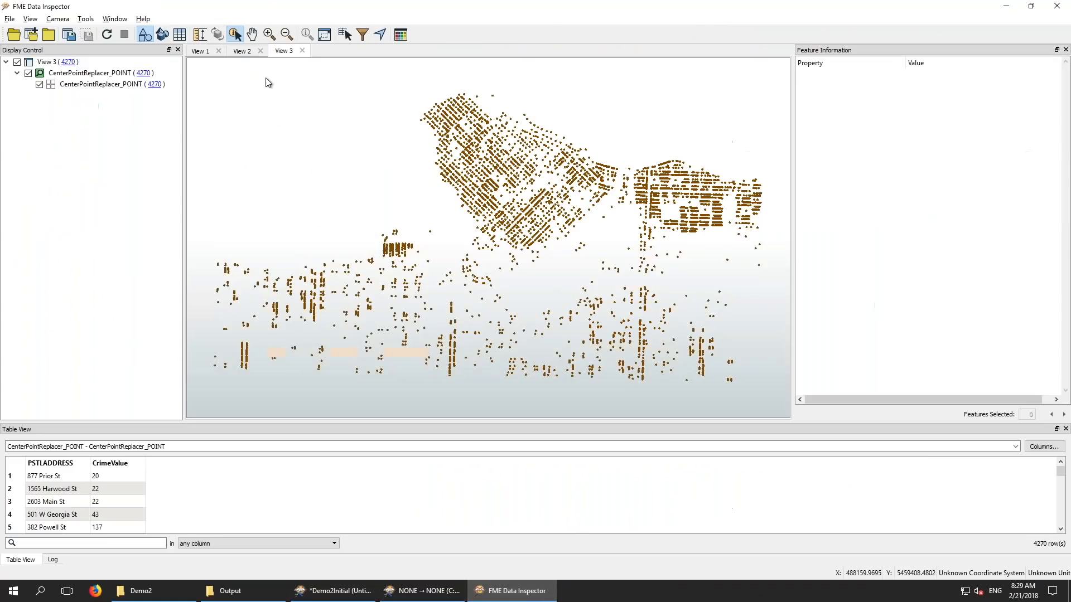
pyautogui.click(250, 54)
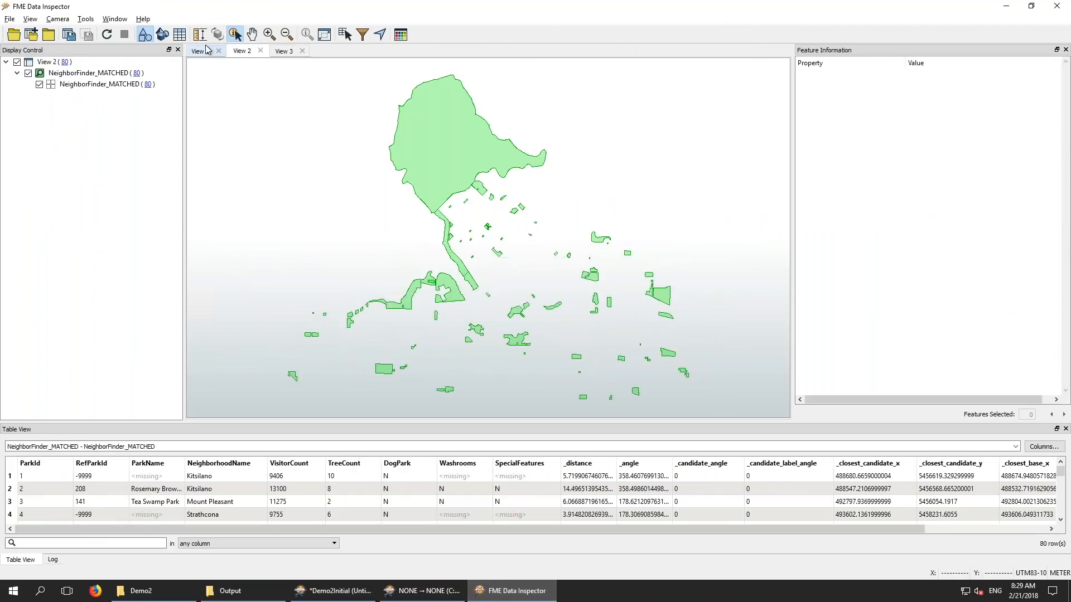
pyautogui.click(208, 51)
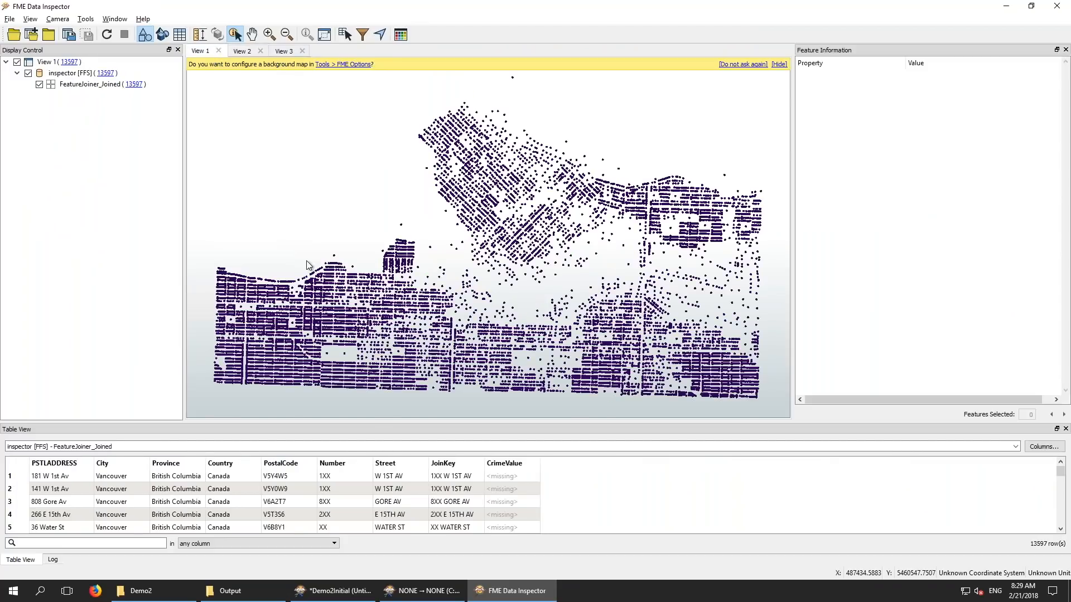
# Back in FME Workbench, expand the Parks bookmark and do a partial run at the NeighborFinder, including the required upstream nodes
pyautogui.click(331, 590)
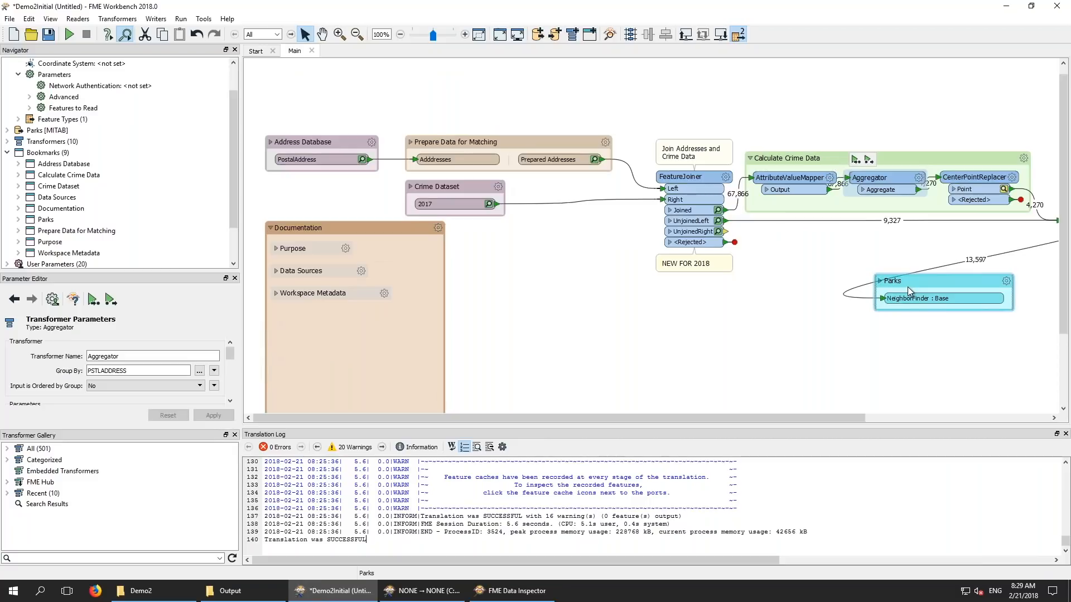
pyautogui.click(881, 284)
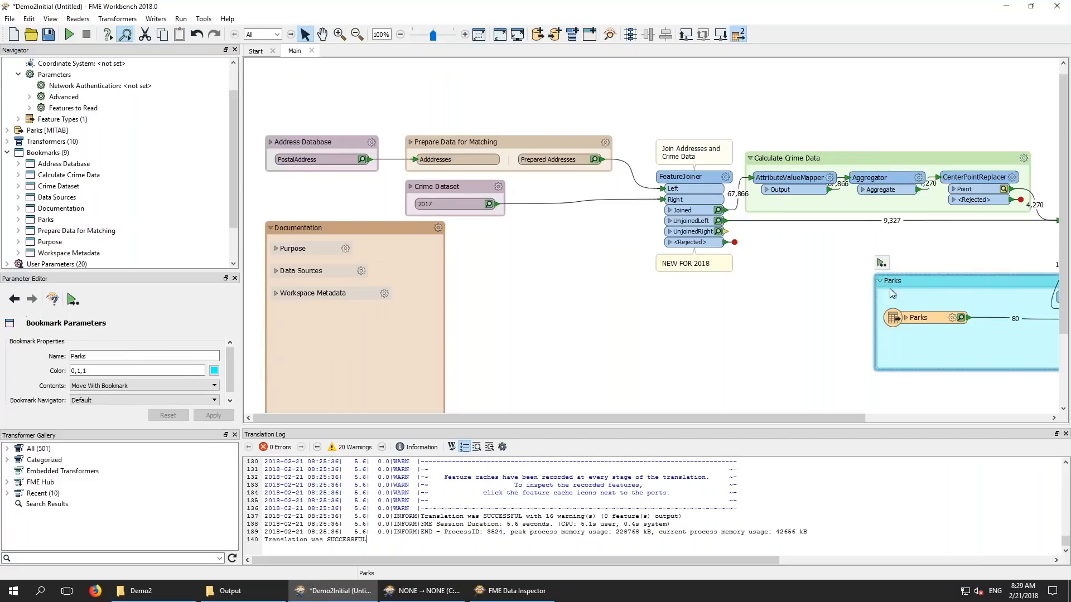
pyautogui.moveTo(810, 419); pyautogui.dragTo(1004, 416)
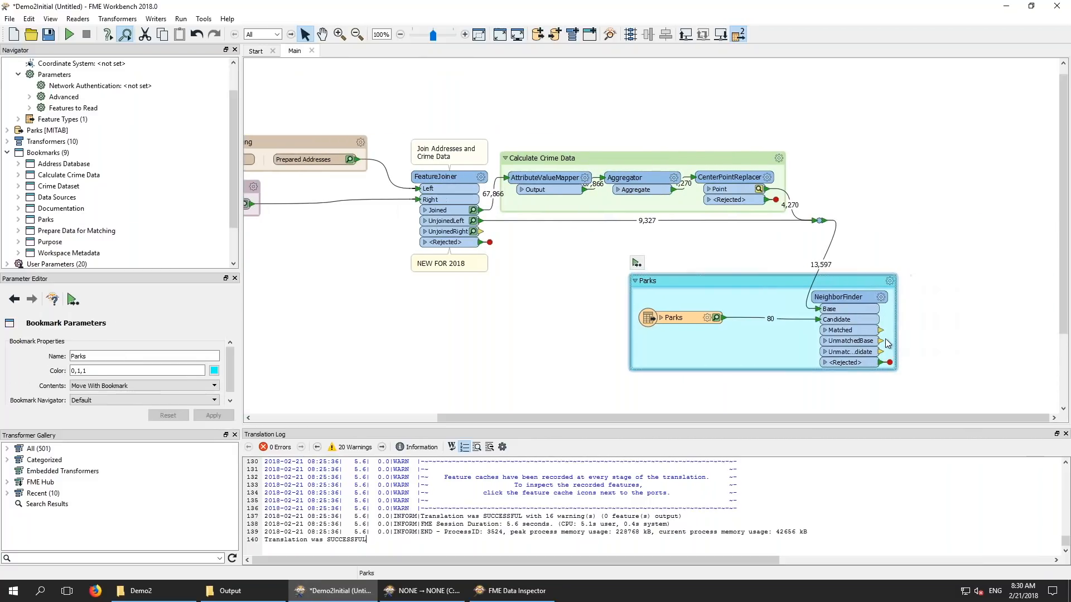
pyautogui.click(837, 304)
pyautogui.click(831, 278)
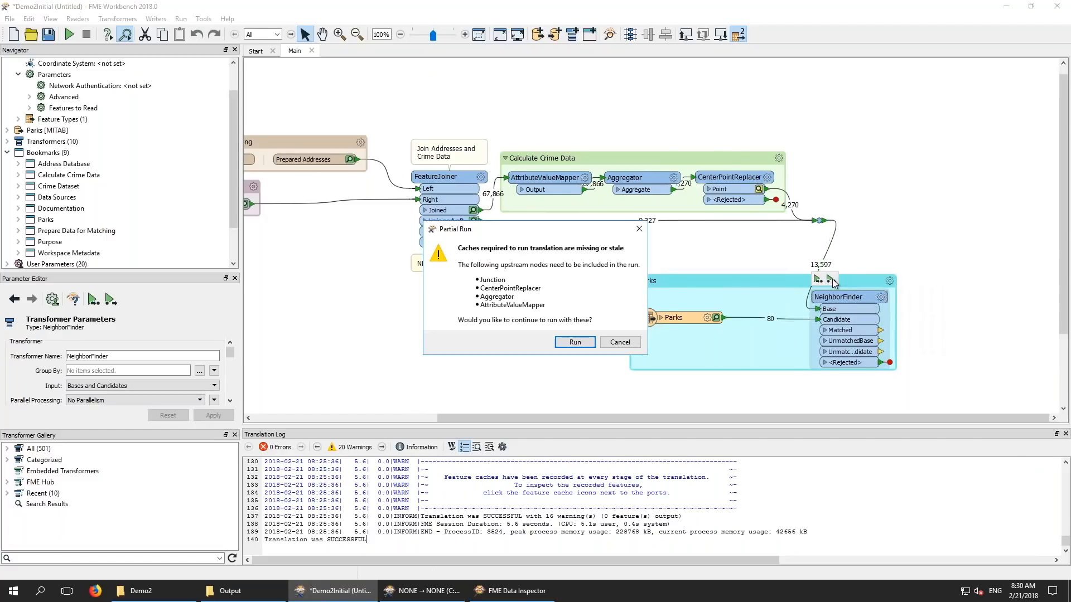
pyautogui.click(586, 345)
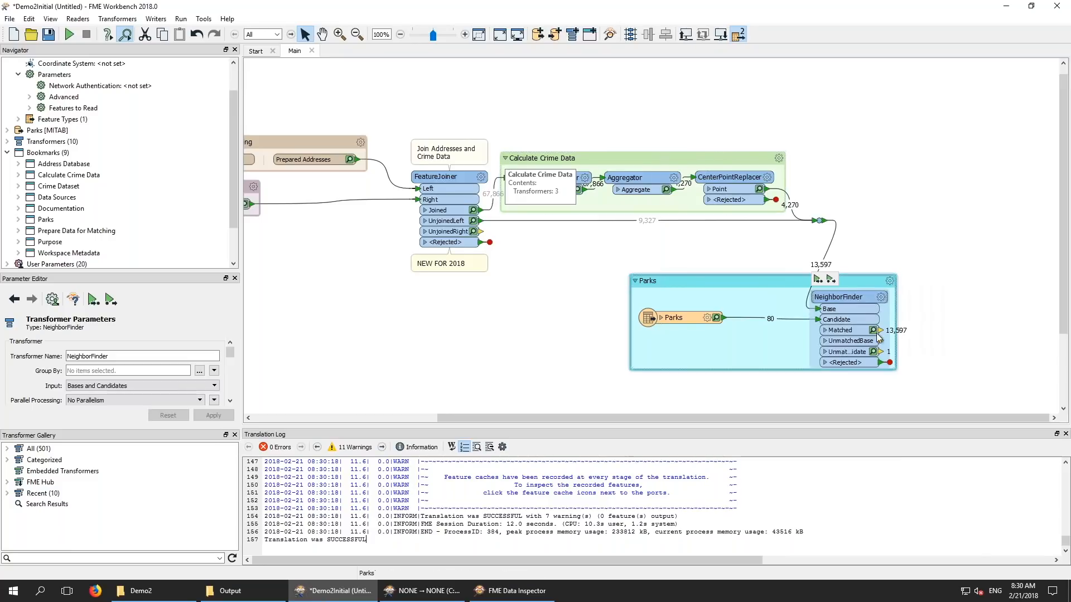
# Inspect the NeighborFinder's Matched output in FME Data Inspector and filter its features to those where DogPark = Y
pyautogui.click(873, 331)
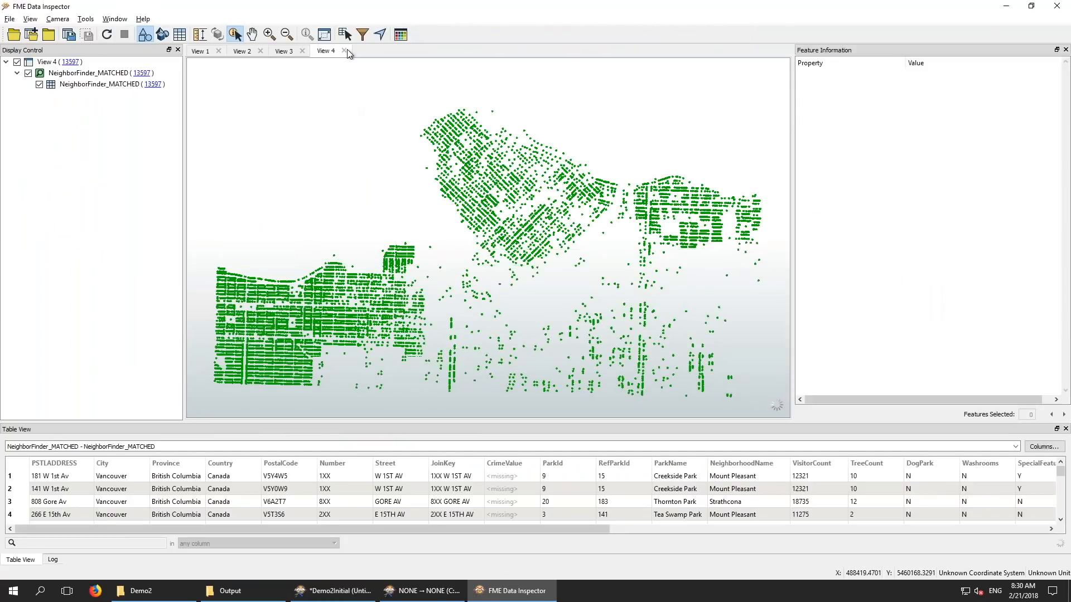
pyautogui.click(363, 34)
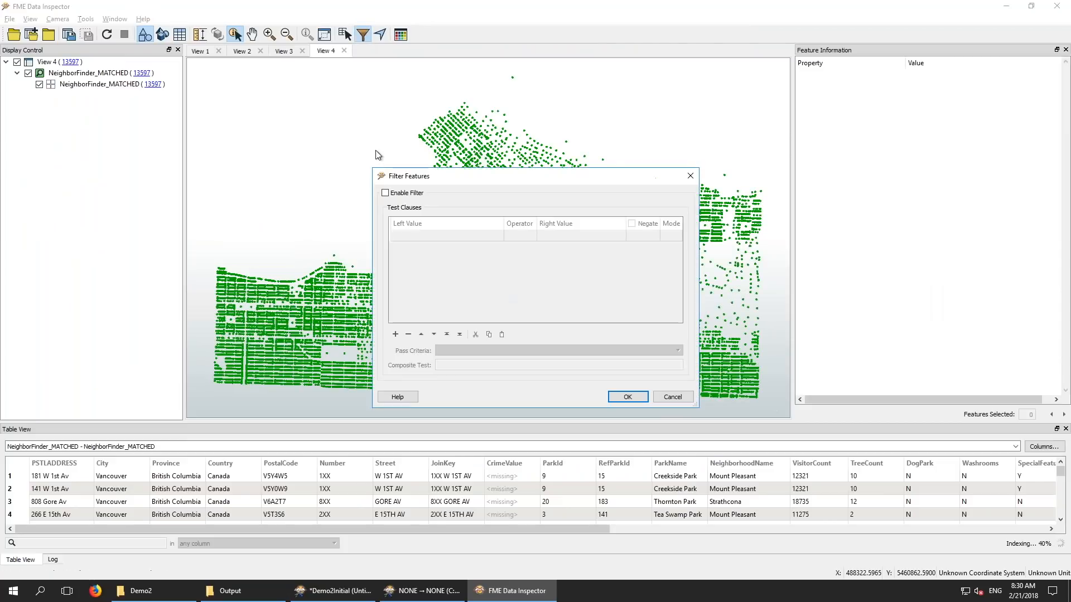
pyautogui.click(385, 193)
pyautogui.click(477, 236)
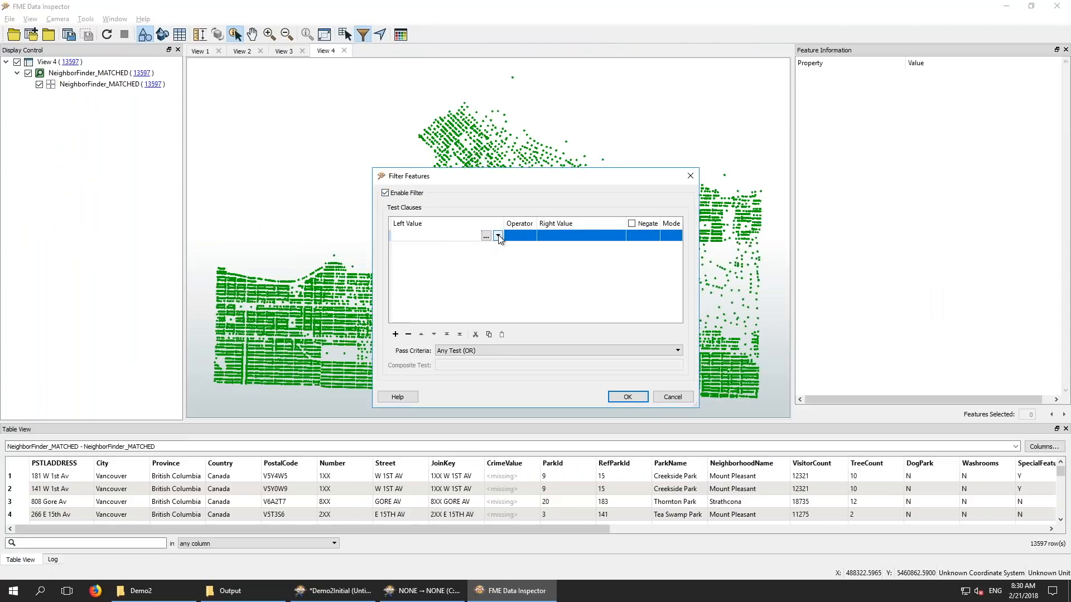
pyautogui.click(499, 237)
pyautogui.click(529, 251)
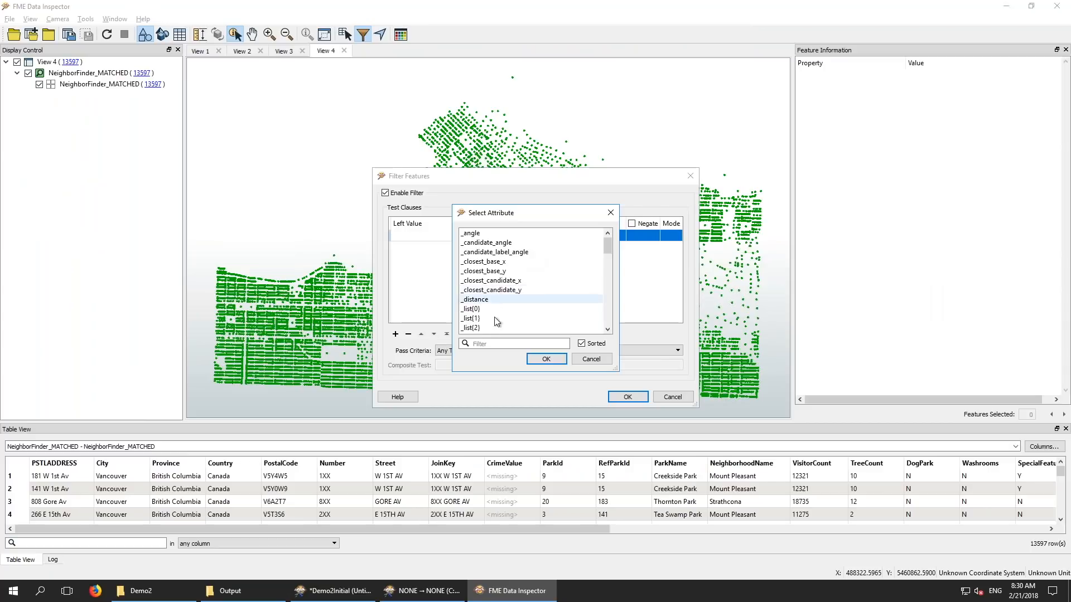
pyautogui.scroll(-2, 497, 320)
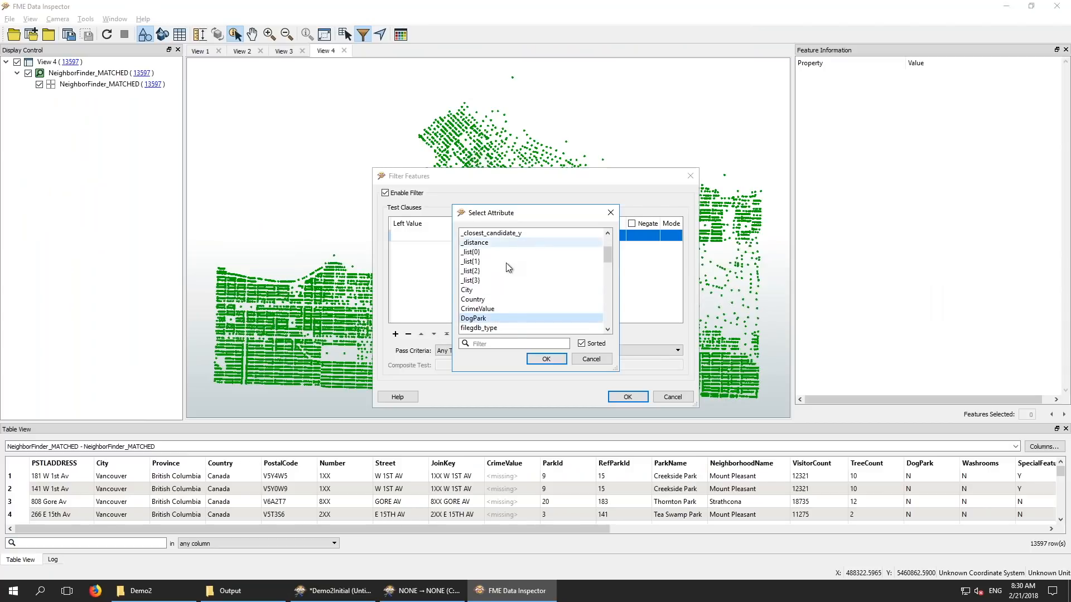
pyautogui.click(544, 319)
pyautogui.doubleClick(544, 319)
pyautogui.click(554, 237)
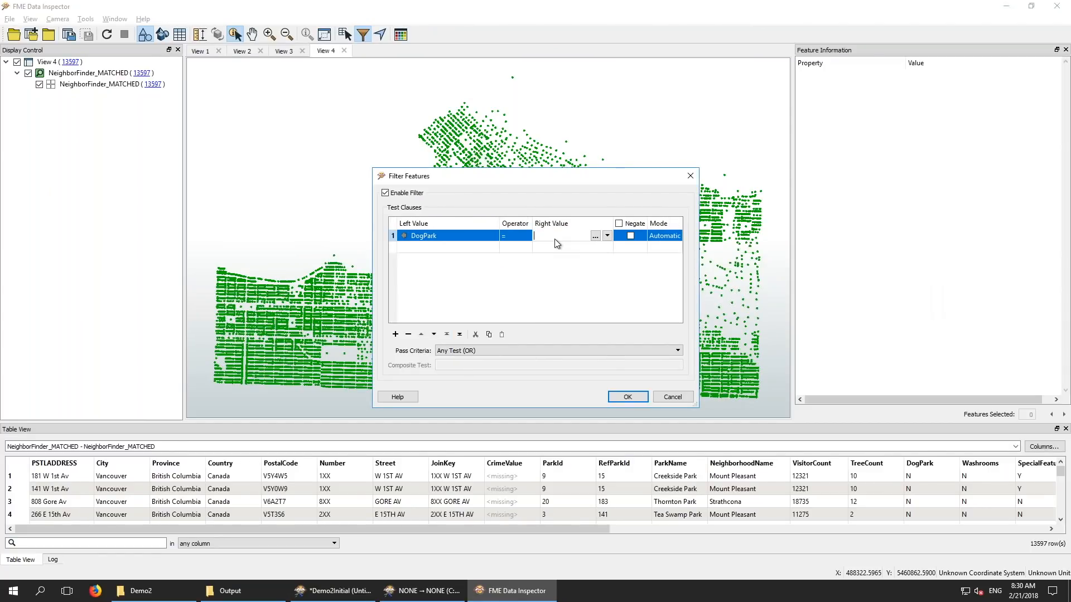
pyautogui.write('Y')
pyautogui.click(619, 396)
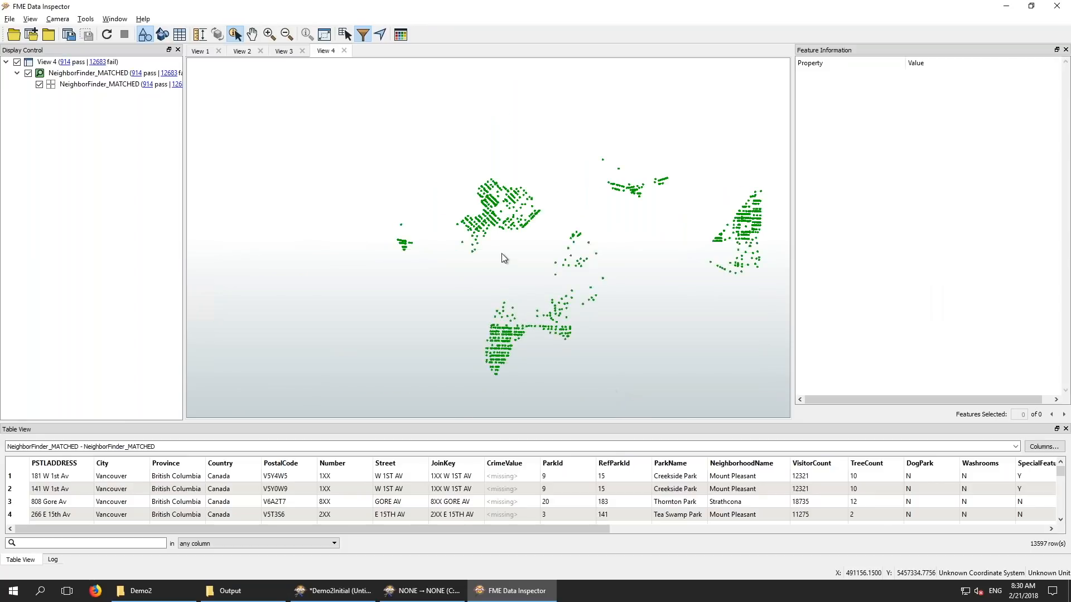
# Copy the DogPark = Y test clause from the feature filter of the NeighborFinder Matched view
pyautogui.click(366, 42)
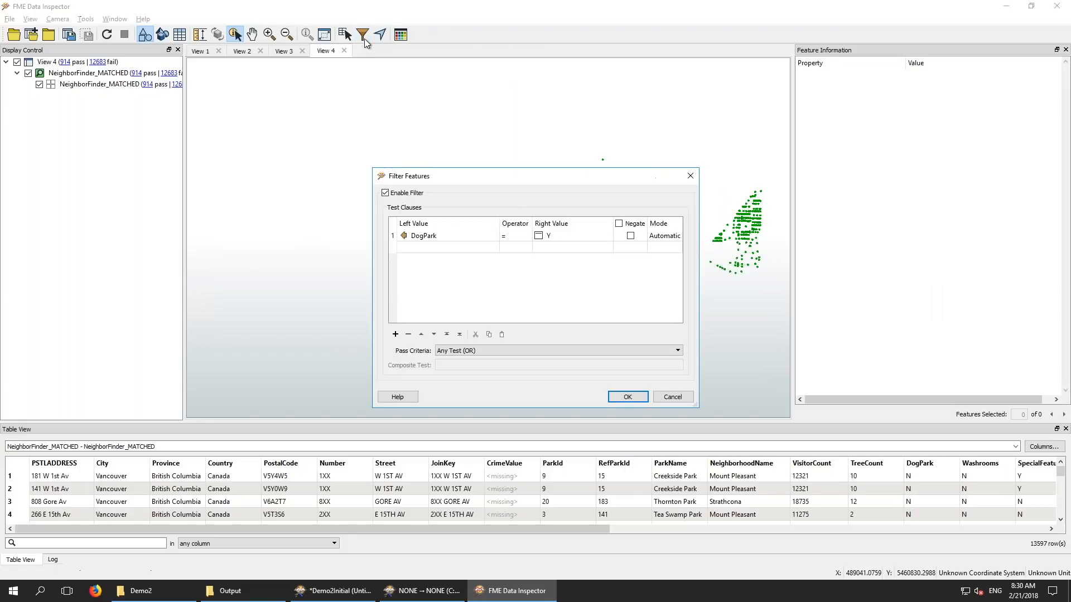
pyautogui.doubleClick(460, 237)
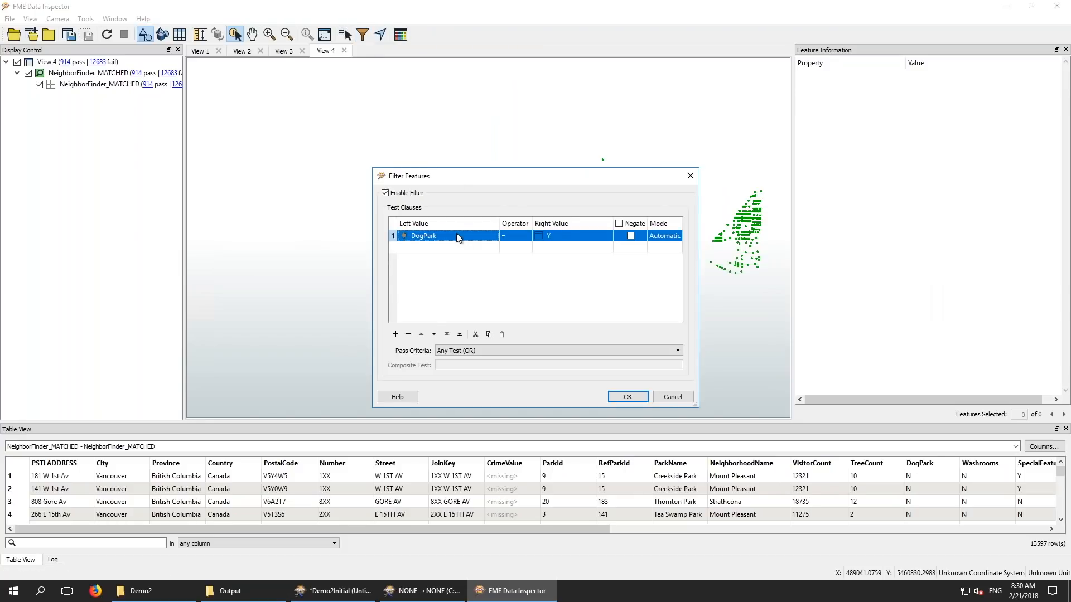
pyautogui.click(488, 335)
# In FME Workbench, add a Tester transformer and paste the copied filter clause into its test clauses
pyautogui.hotkey('alt', 'Tab')
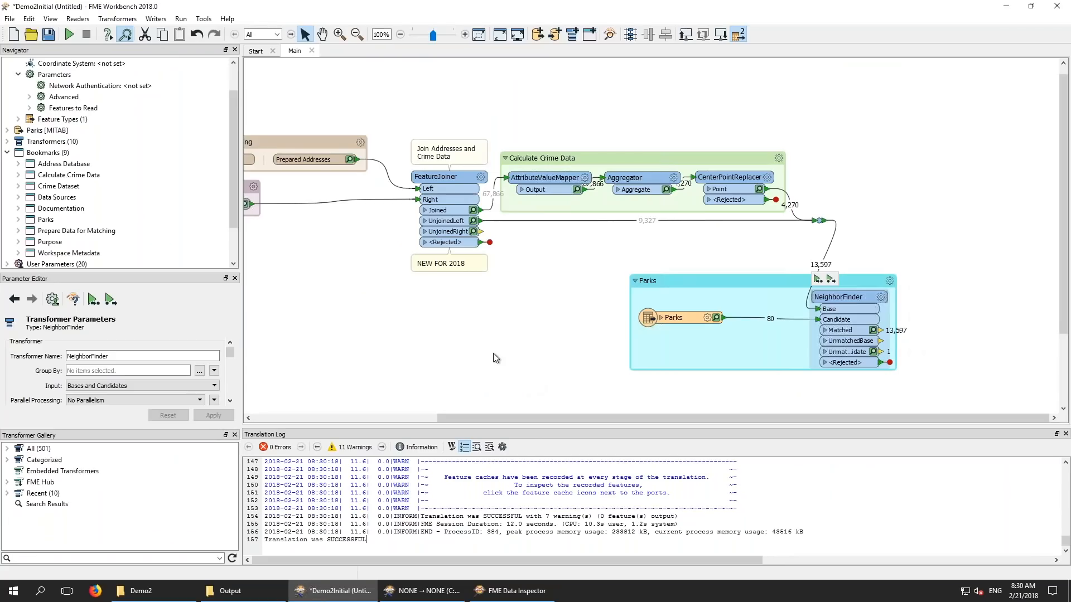
pyautogui.write('tester')
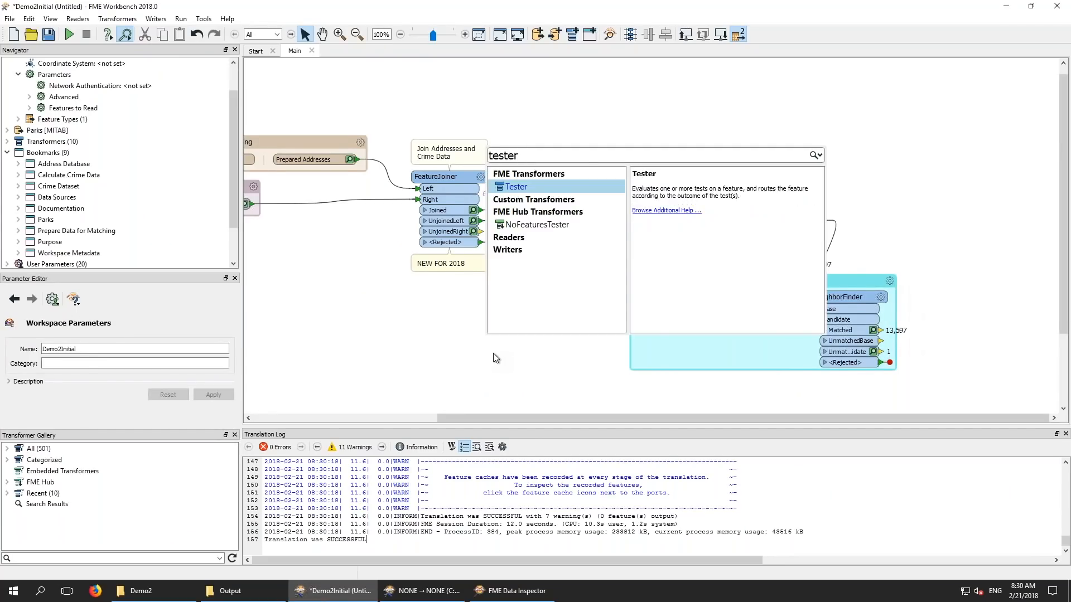
pyautogui.press('Return')
pyautogui.click(567, 359)
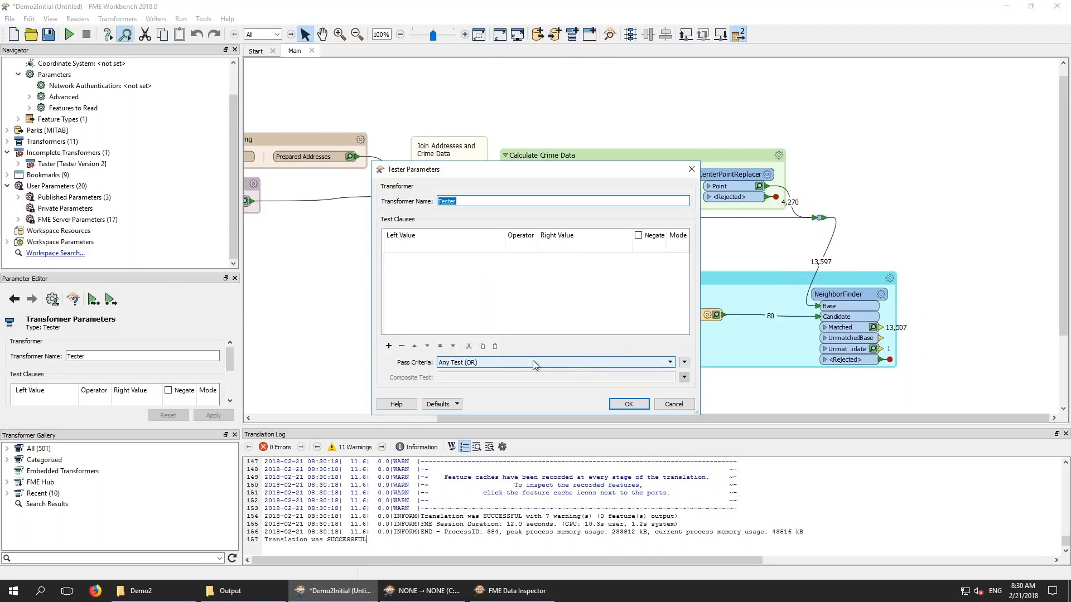
pyautogui.click(416, 246)
pyautogui.click(495, 346)
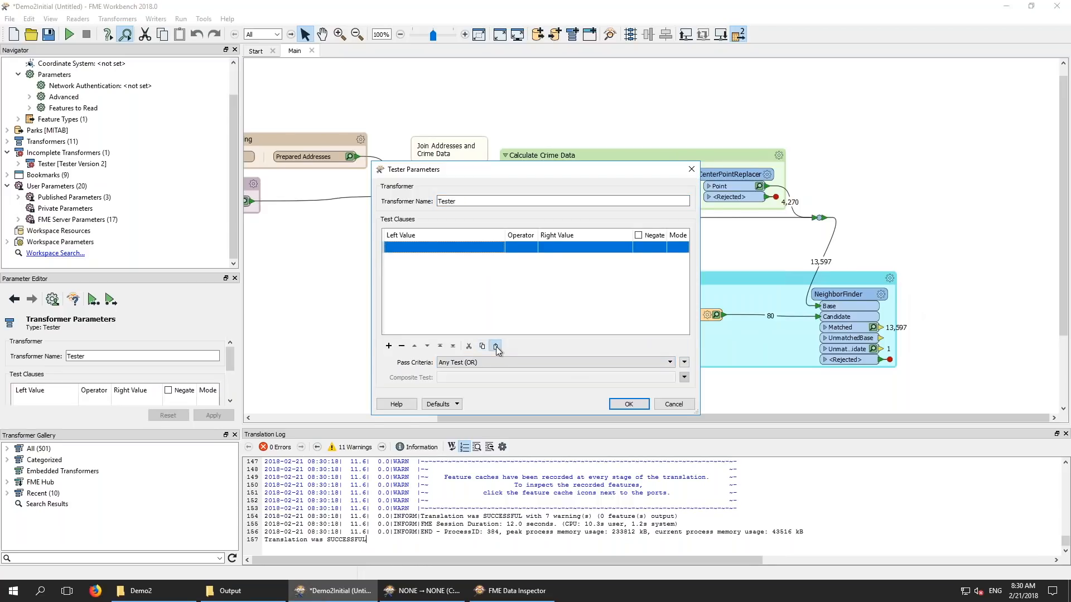
pyautogui.click(629, 404)
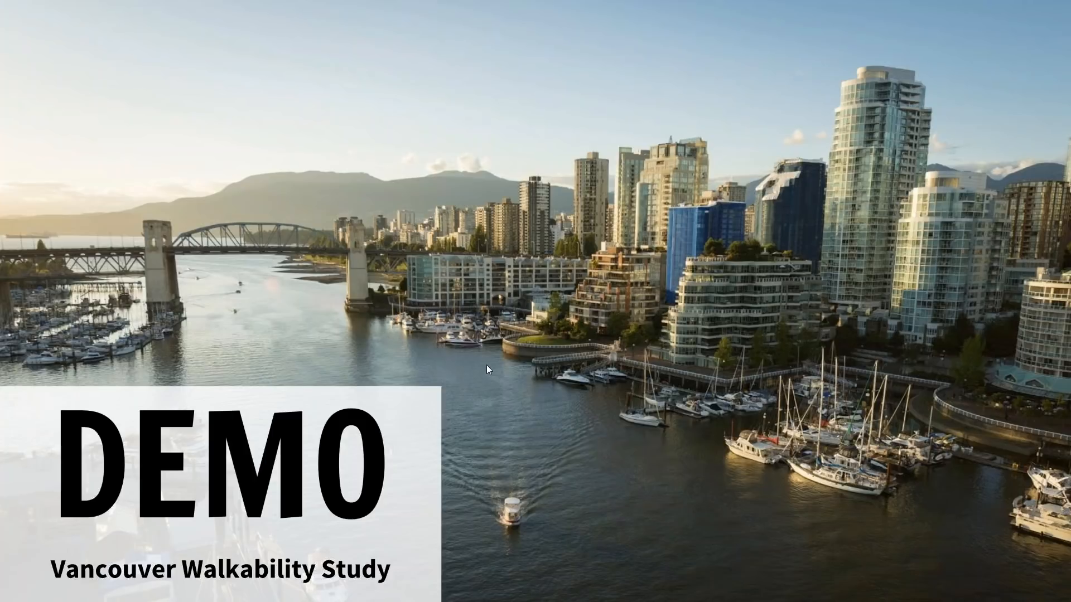
pyautogui.press('Right')
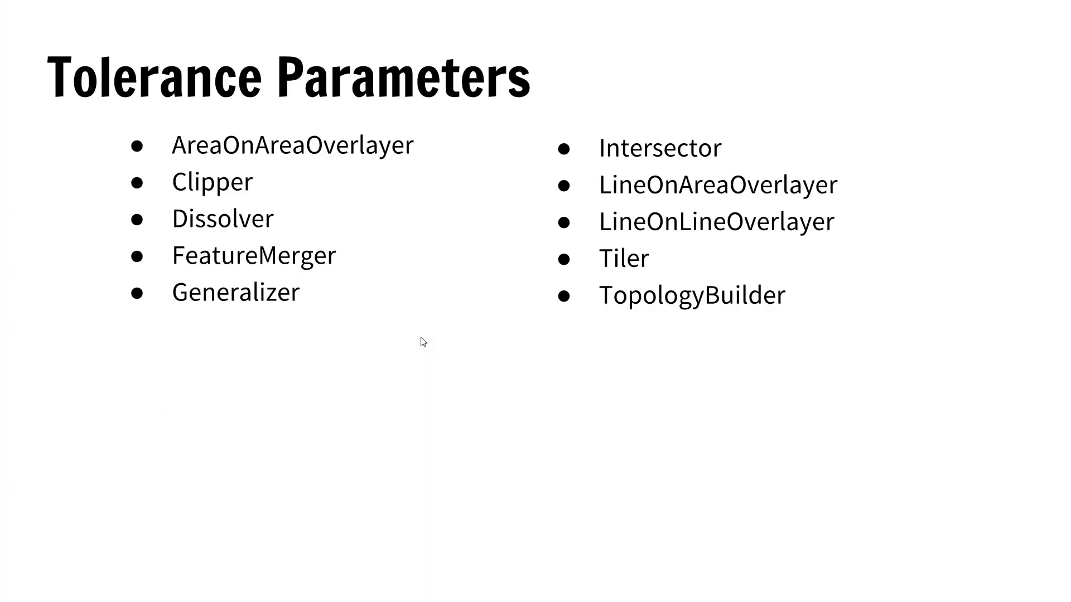
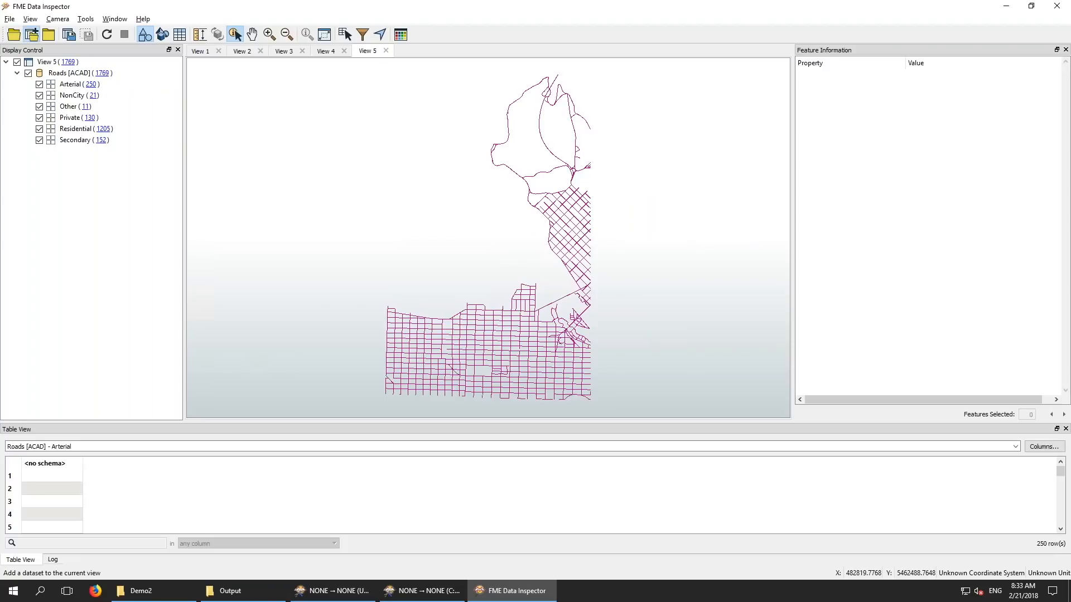
# Add all seven MIF files from Demo3\SourceData to the current roads view as a MapInfo MIF/MID dataset
pyautogui.click(32, 34)
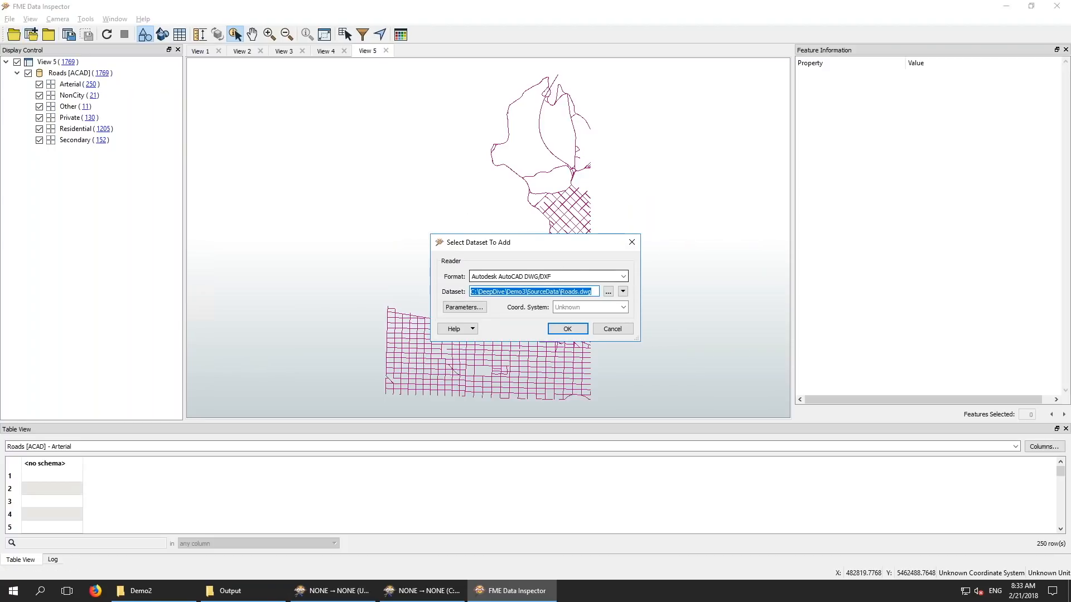
pyautogui.write('mapinfo')
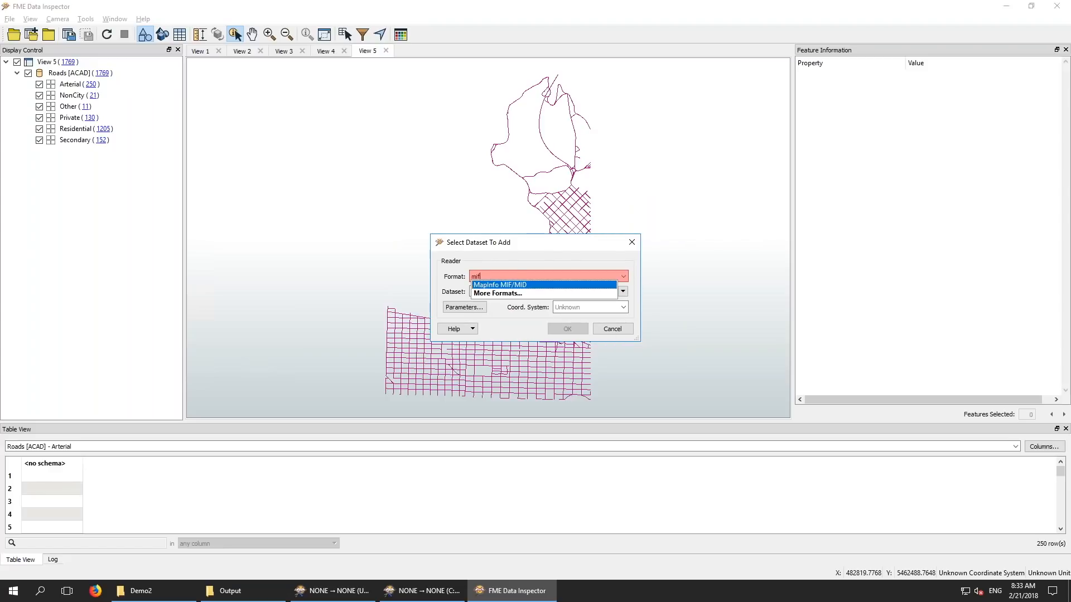
pyautogui.press('Tab')
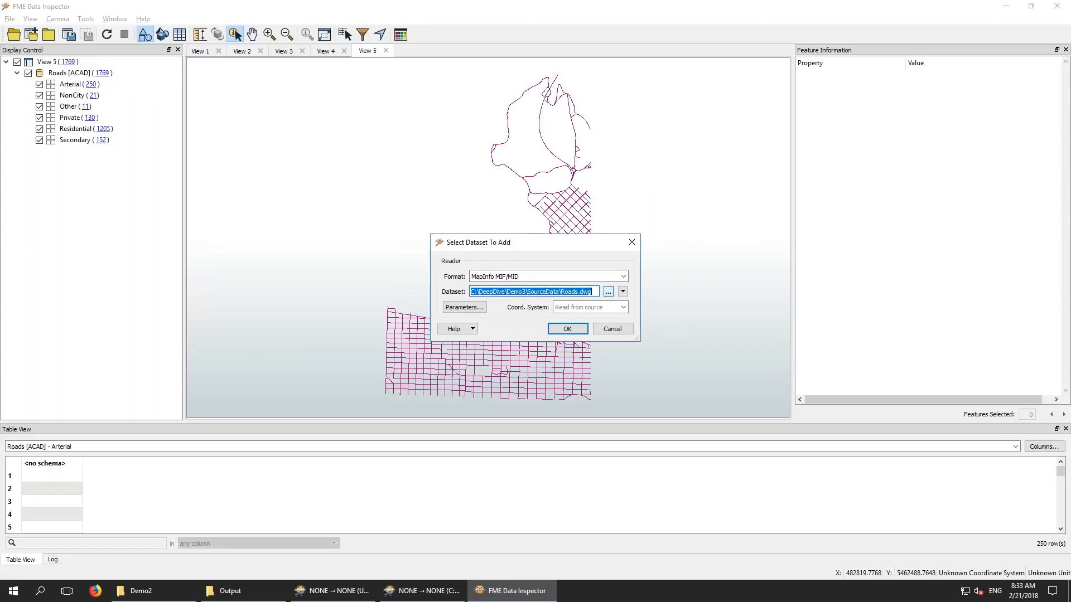
pyautogui.click(608, 291)
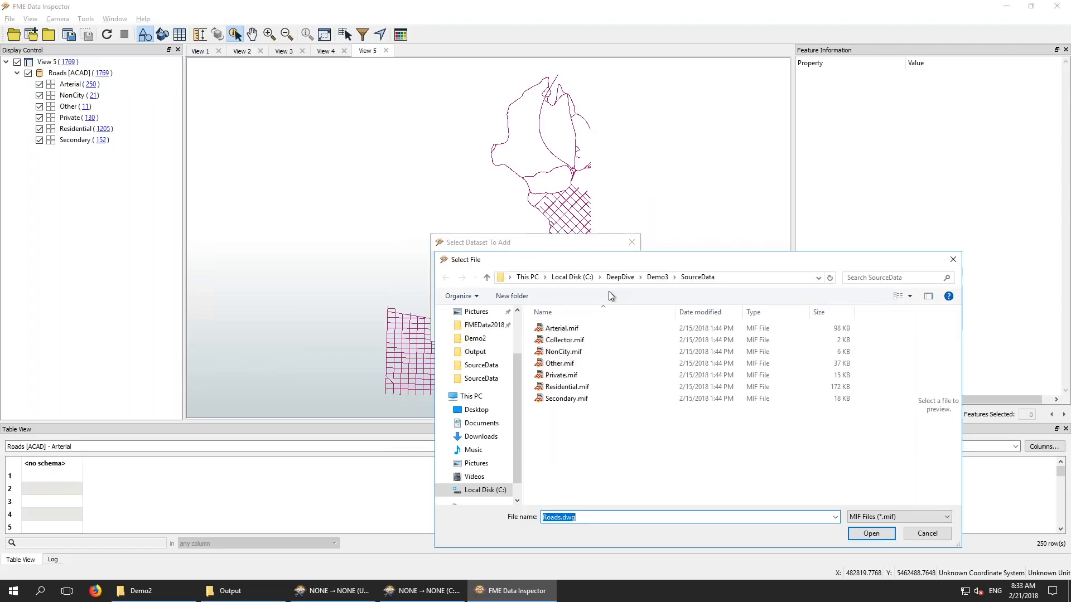
pyautogui.click(562, 328)
pyautogui.keyDown('shift'); pyautogui.click(562, 400); pyautogui.keyUp('shift')
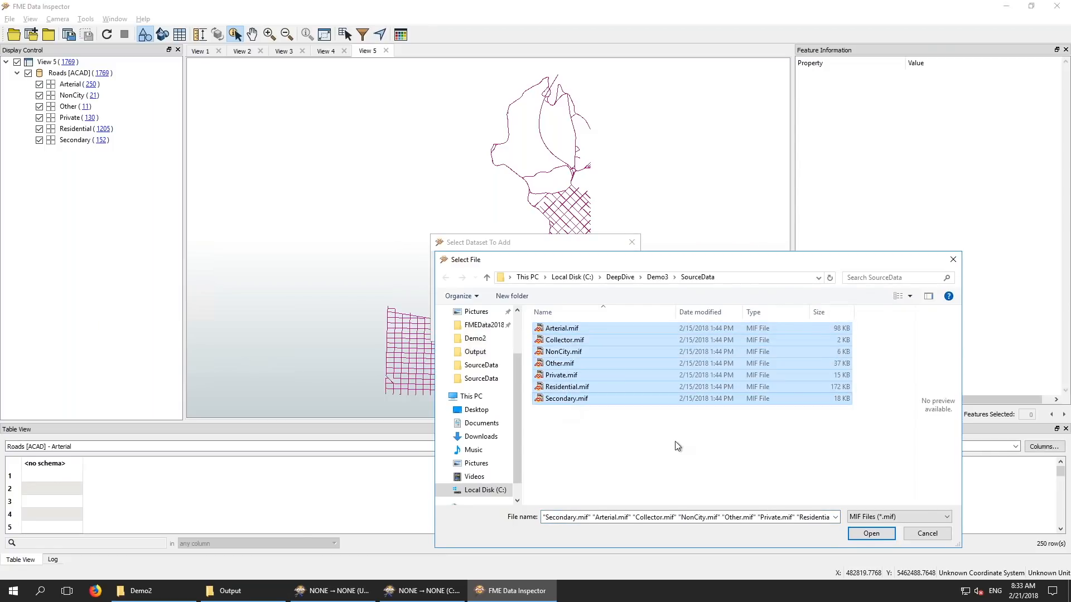
pyautogui.click(871, 533)
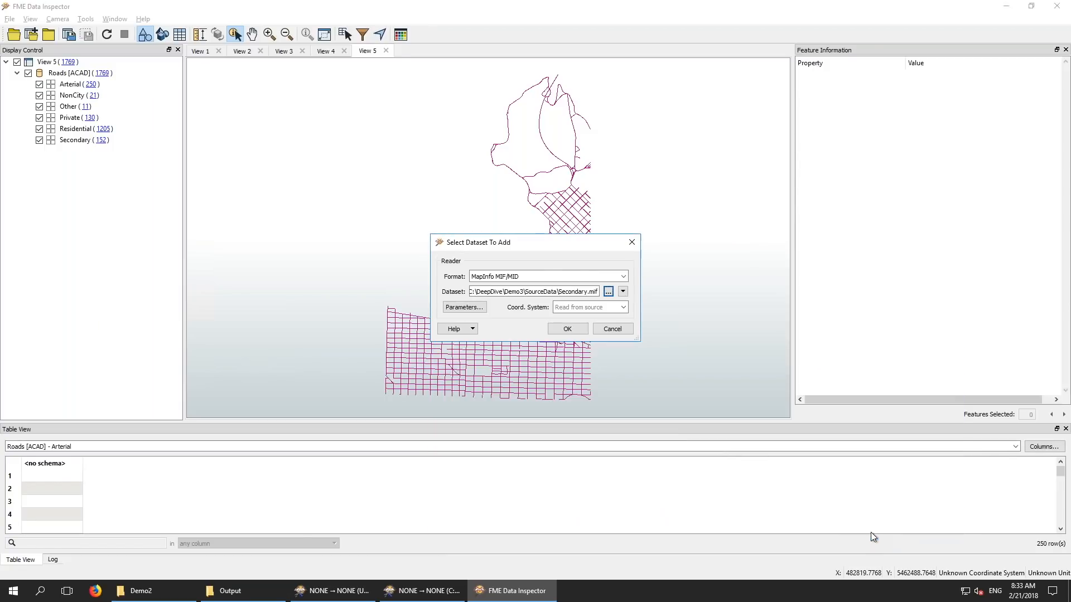
pyautogui.click(567, 328)
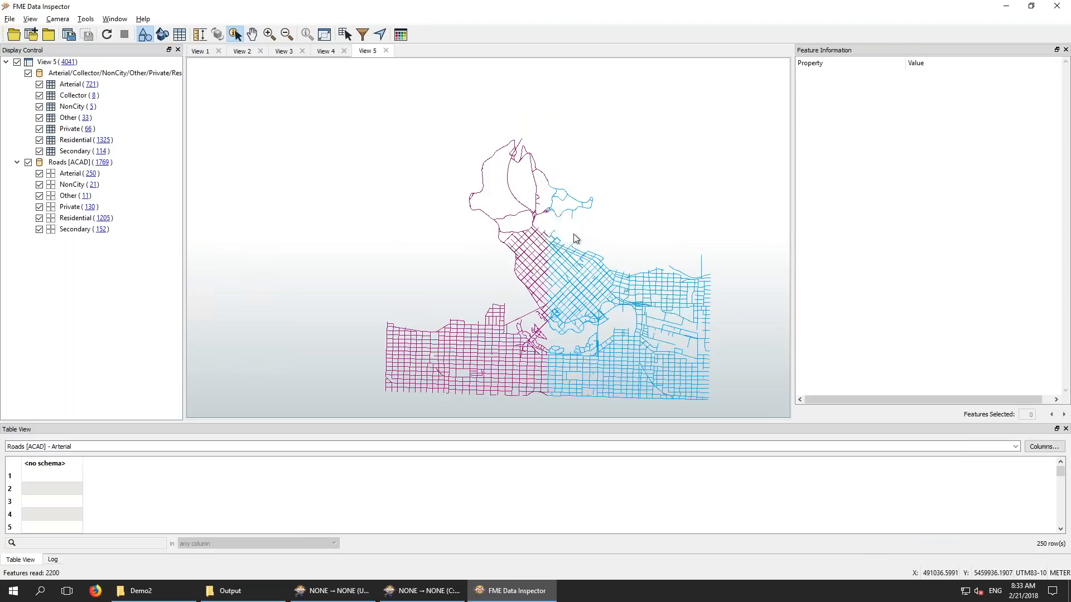
# Examine the seam between the DWG and MIF roads and compare the coordinates of two adjoining Residential segments
pyautogui.moveTo(575, 234); pyautogui.dragTo(526, 303)
pyautogui.moveTo(514, 179); pyautogui.dragTo(433, 254)
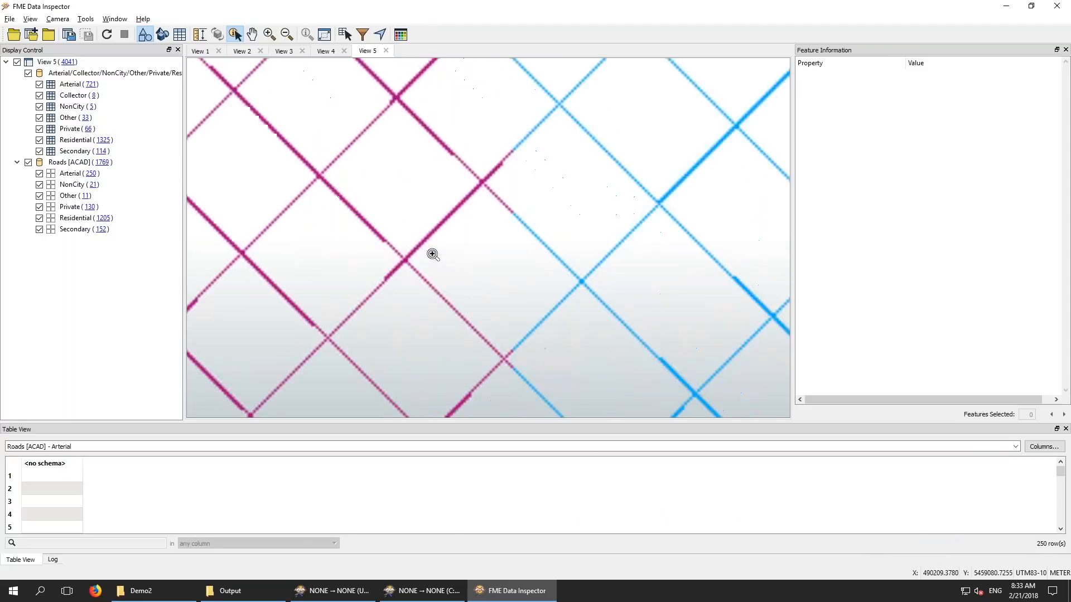
pyautogui.click(514, 218)
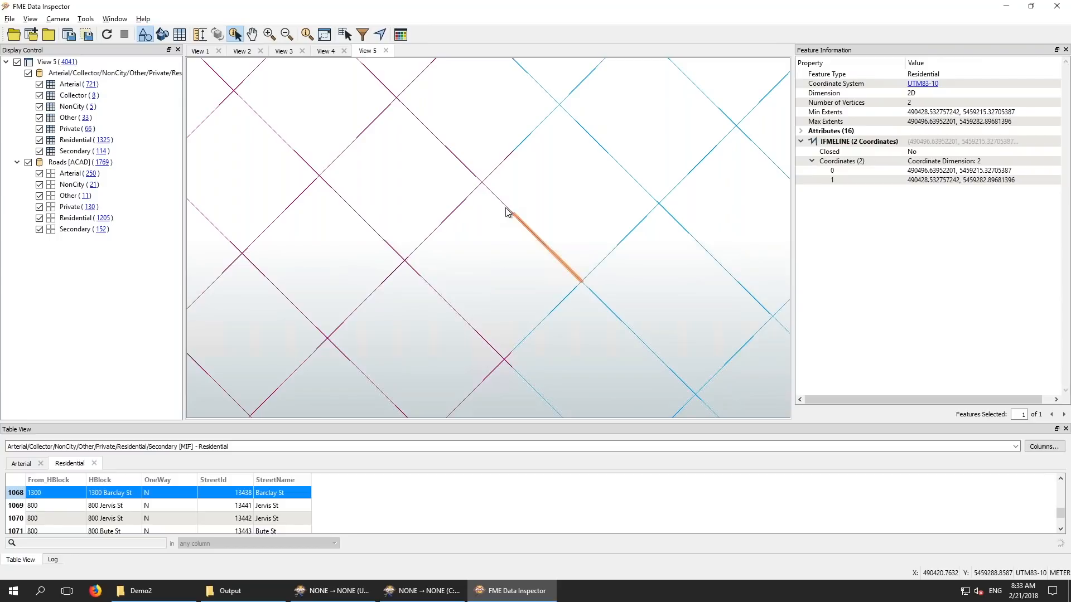
pyautogui.click(512, 213)
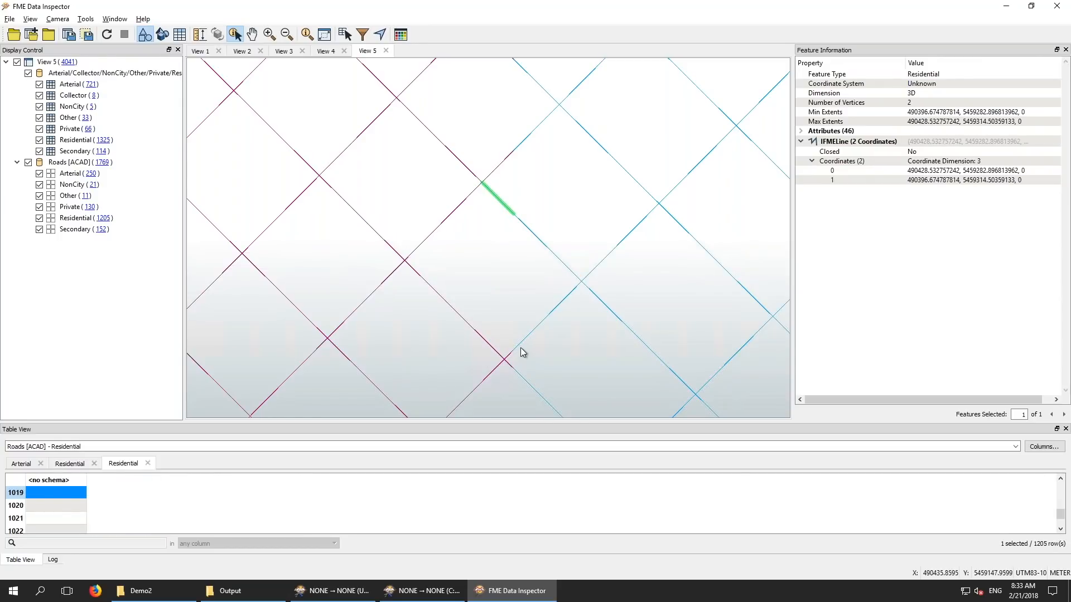
pyautogui.scroll(-5, 514, 313)
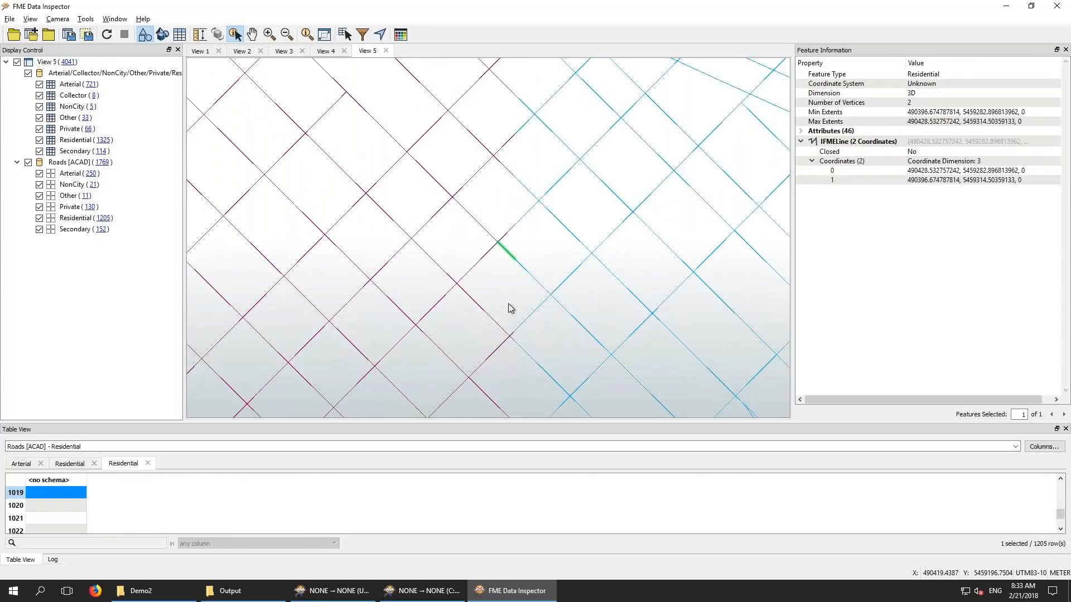
pyautogui.scroll(-2, 507, 303)
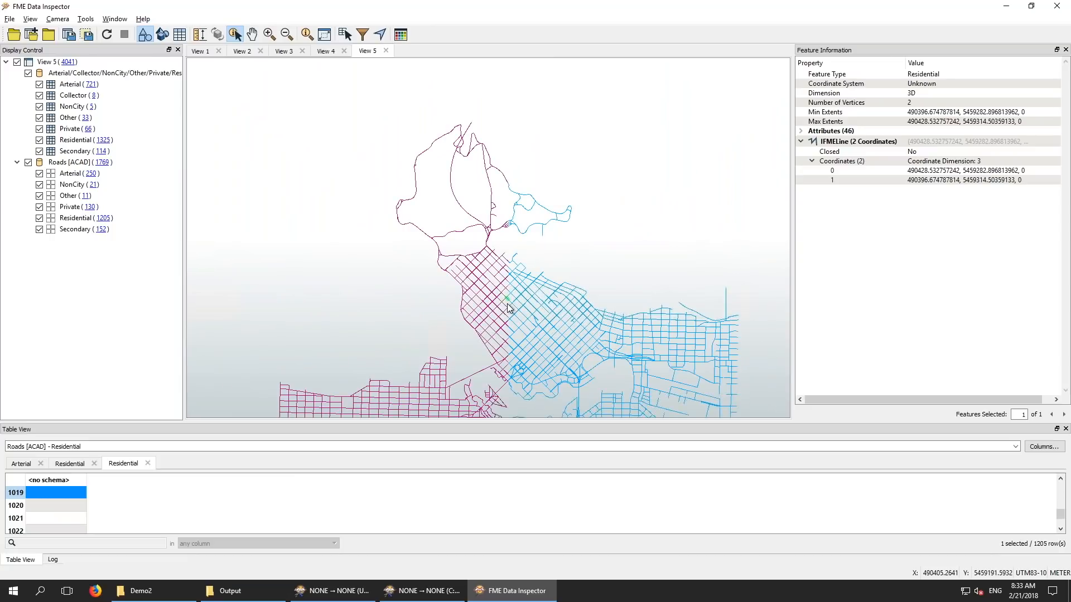
# Switch to FME Workbench and open the TiledRoadTopoBuilder workspace template from the Demo3 folder
pyautogui.hotkey('alt', 'Tab')
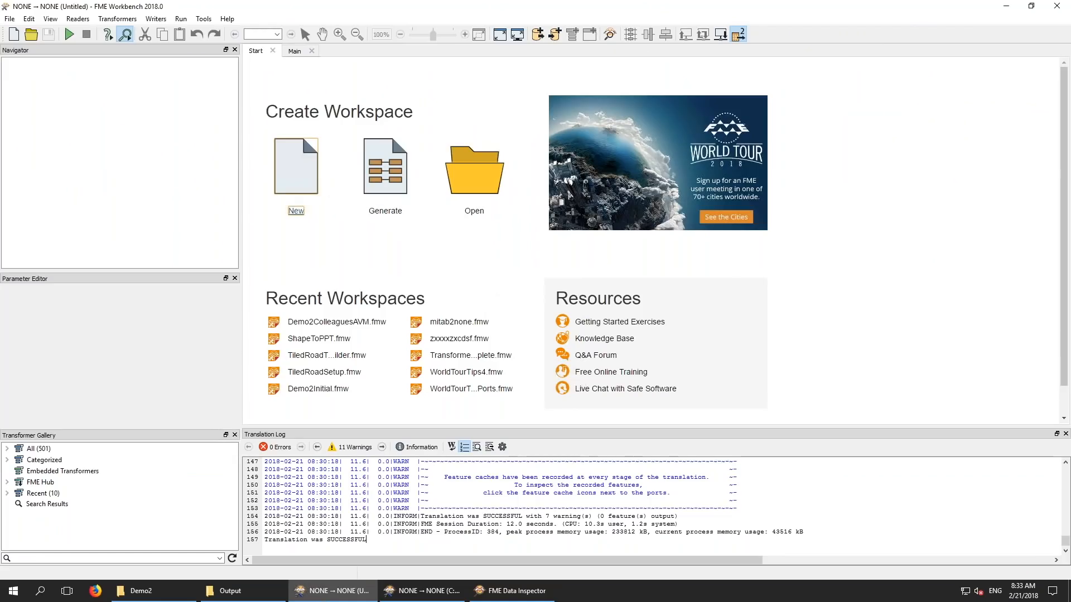
pyautogui.click(30, 34)
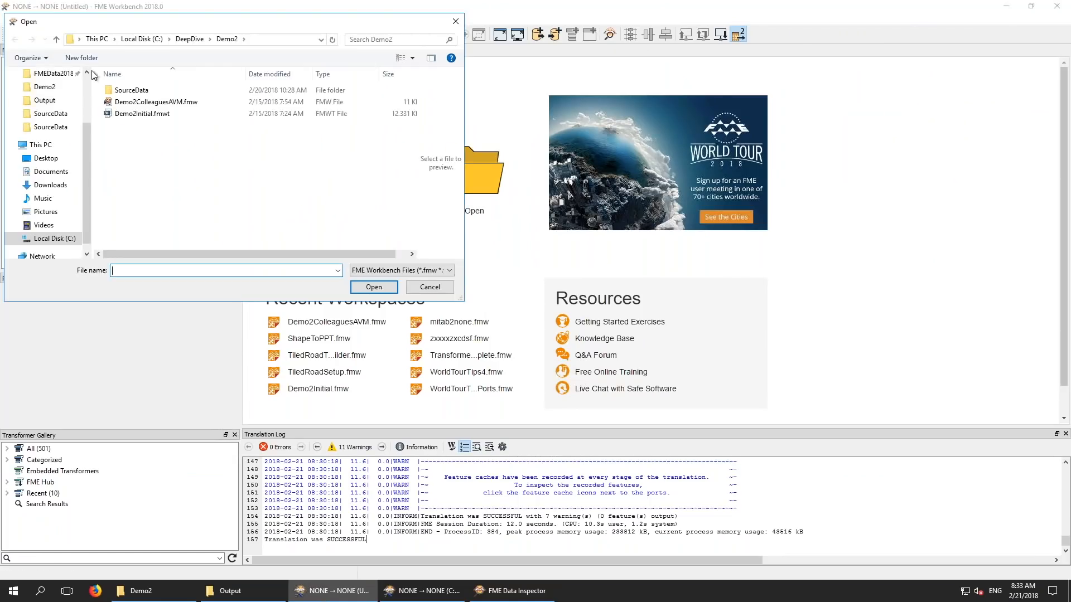
pyautogui.click(191, 39)
pyautogui.doubleClick(137, 115)
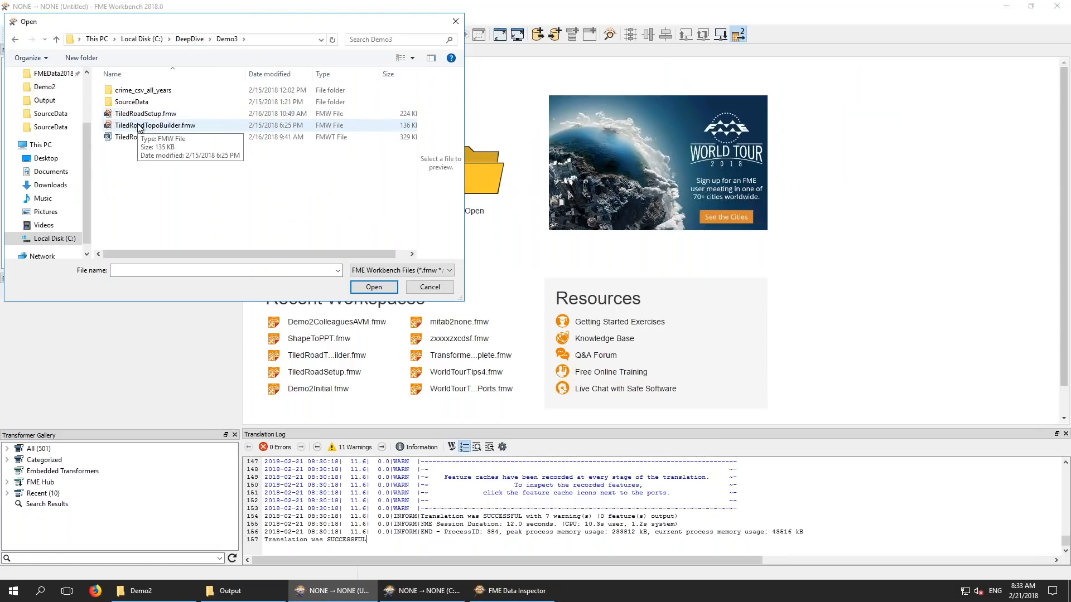
pyautogui.doubleClick(149, 136)
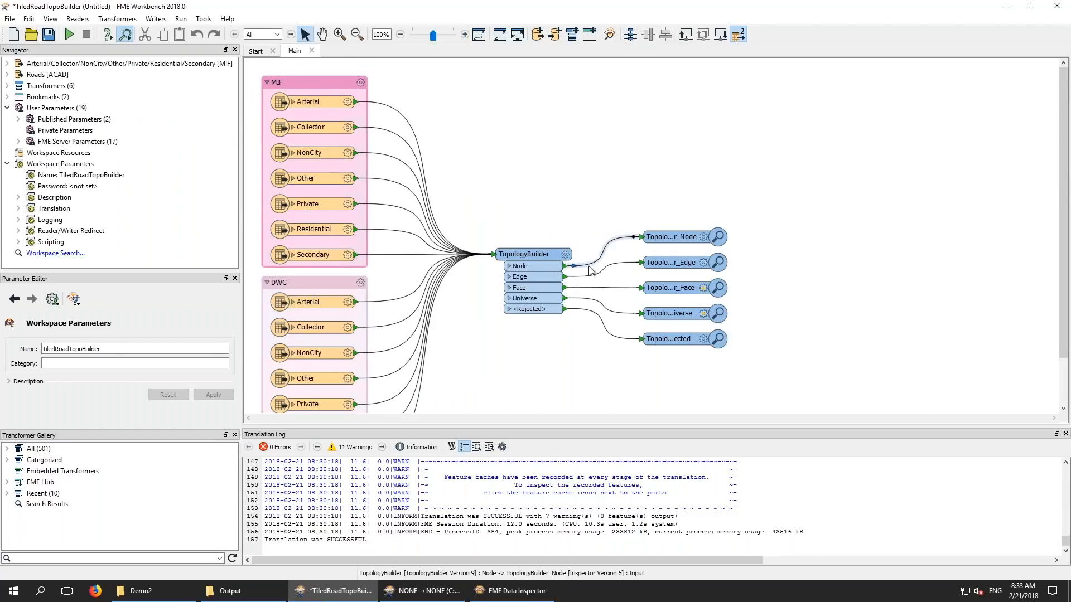
# Set the TopologyBuilder's tolerance to None and run the workspace
pyautogui.click(565, 255)
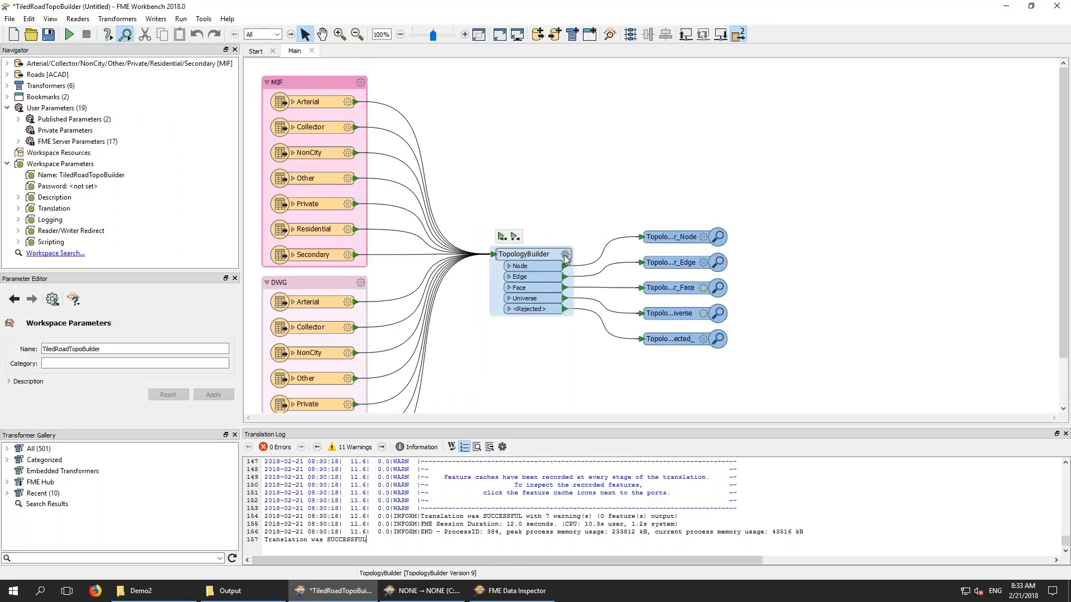
pyautogui.click(565, 288)
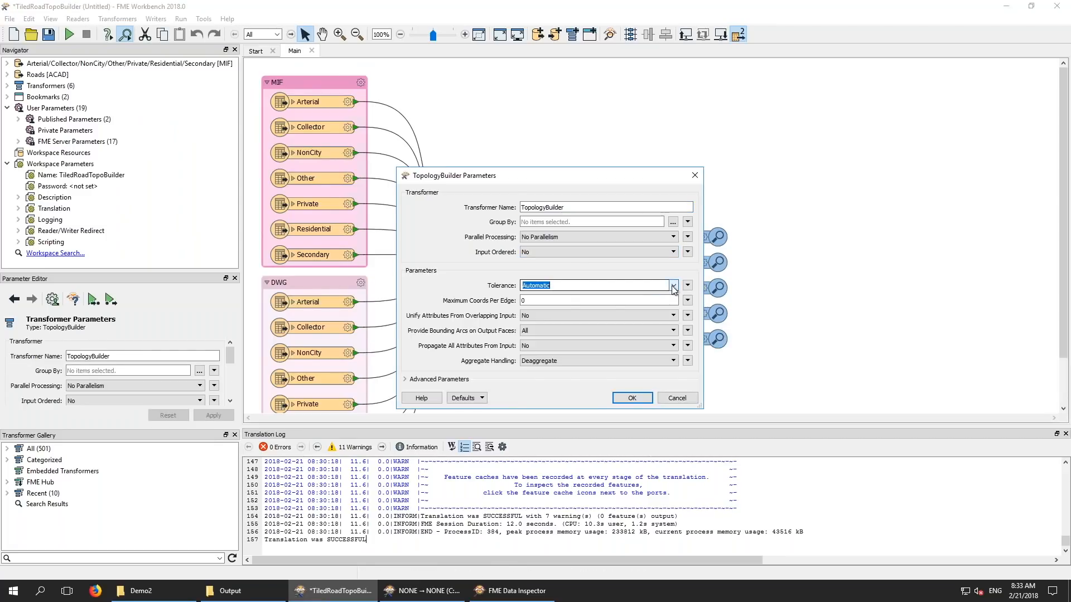
pyautogui.click(673, 287)
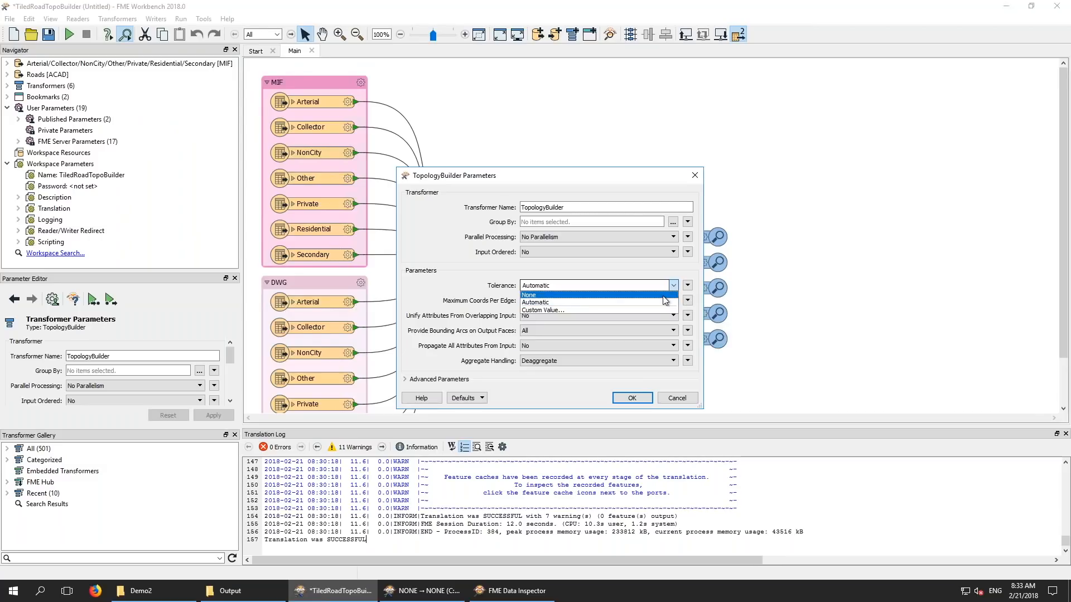
pyautogui.click(664, 296)
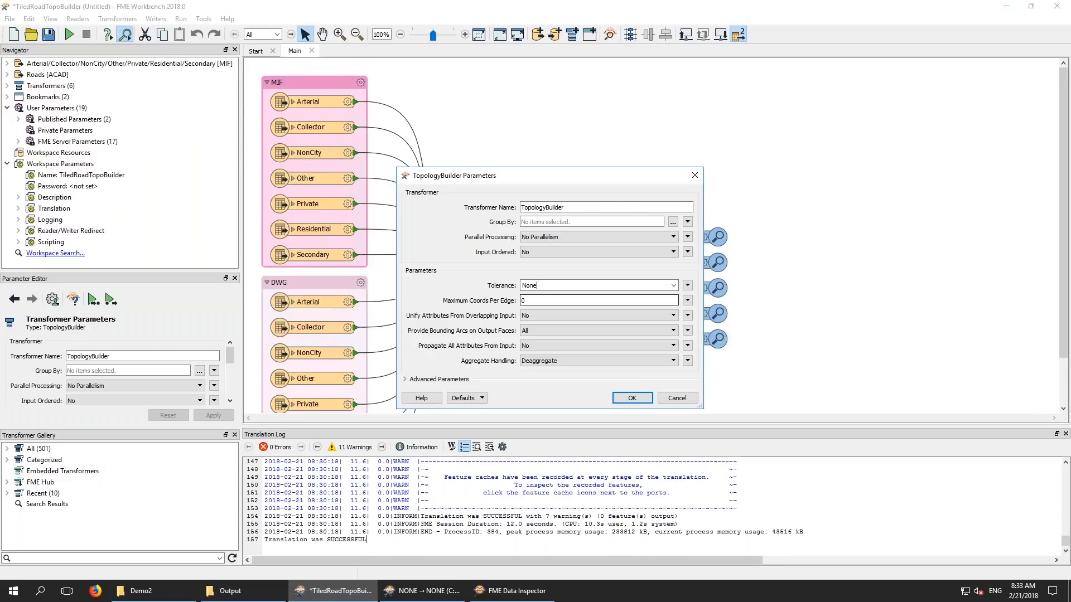
pyautogui.click(629, 404)
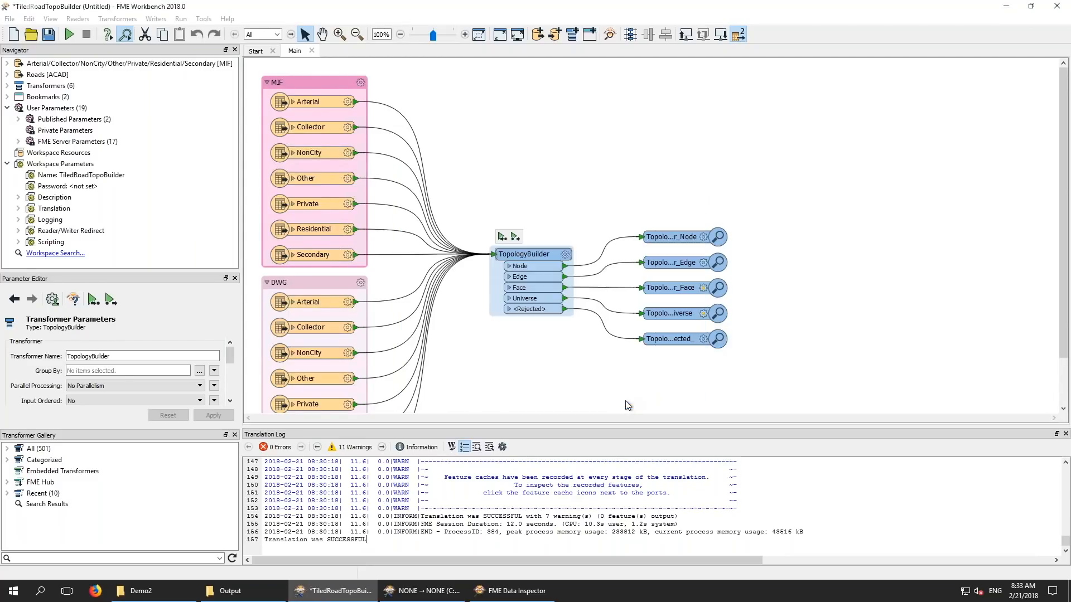
pyautogui.click(70, 35)
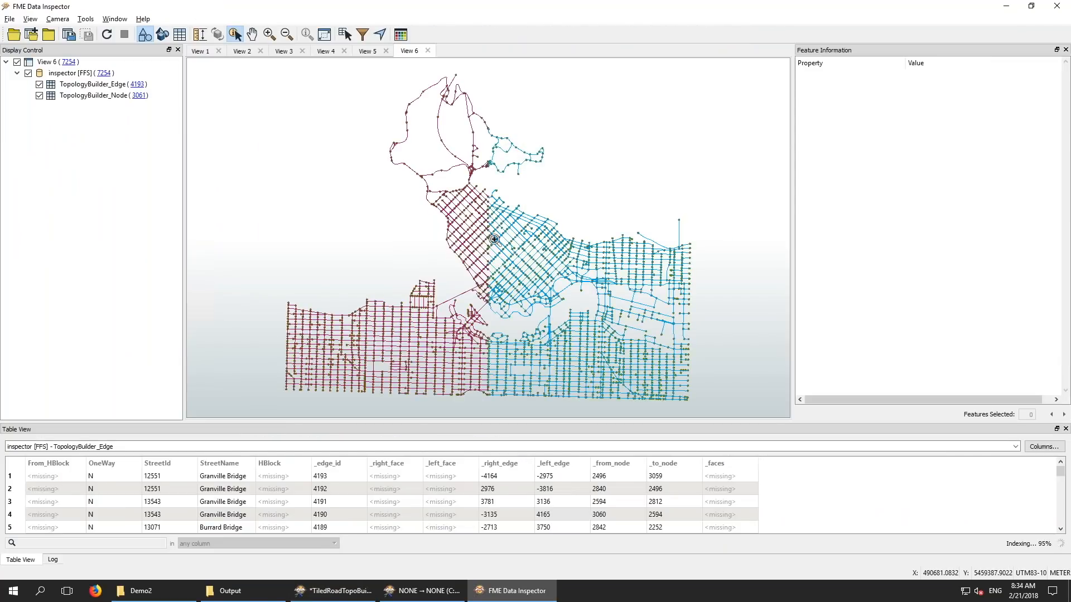
# Select the TopologyBuilder nodes and edges meeting at one point on the tile seam and step through their coordinates
pyautogui.moveTo(501, 225); pyautogui.dragTo(477, 263)
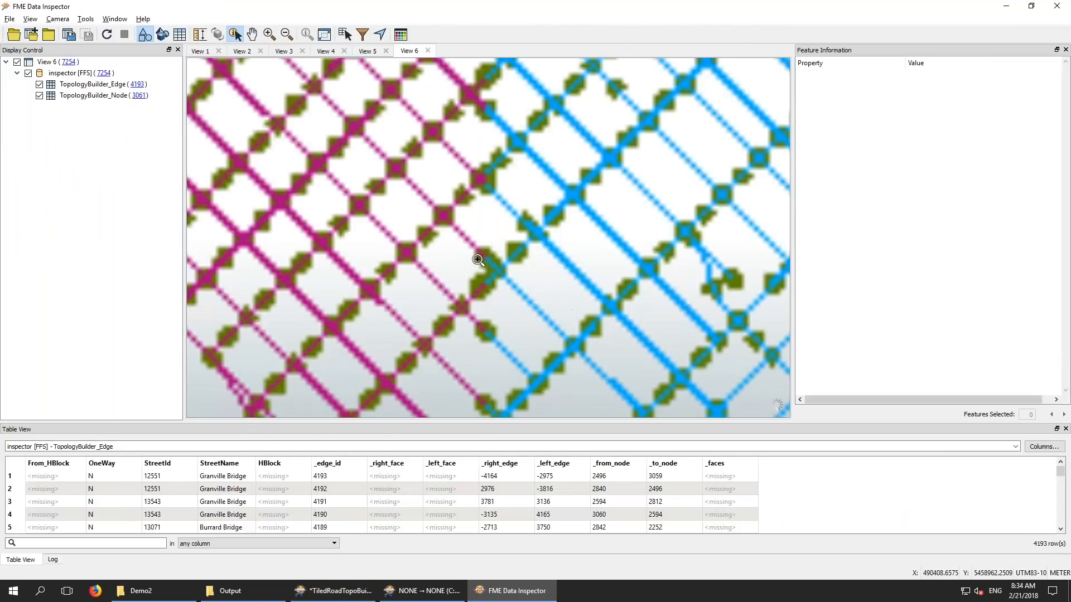
pyautogui.moveTo(542, 179); pyautogui.dragTo(392, 308)
pyautogui.moveTo(522, 250); pyautogui.dragTo(557, 289)
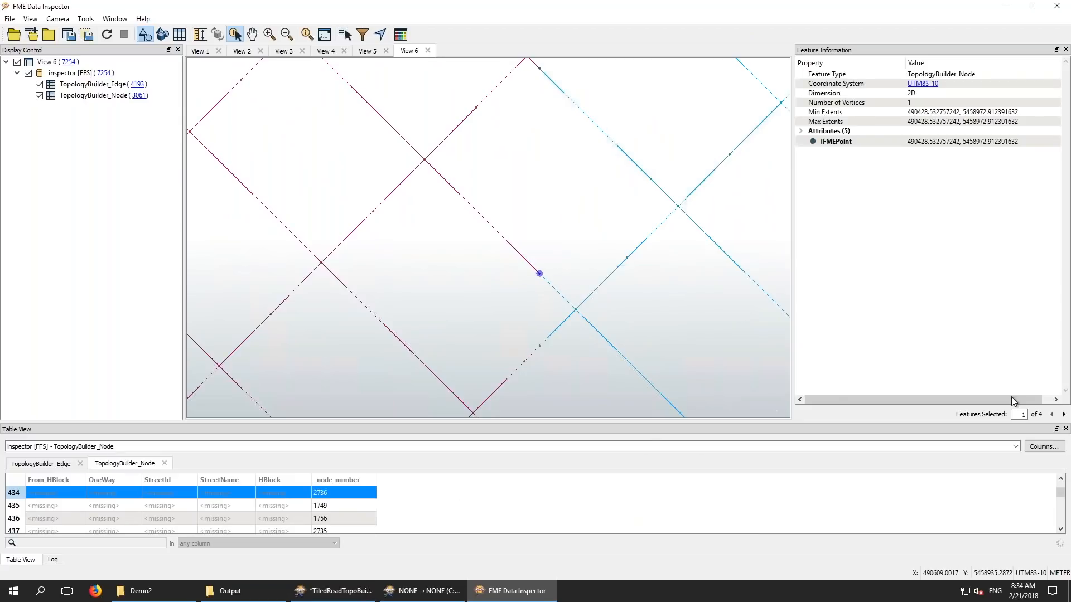
pyautogui.click(1066, 416)
pyautogui.click(1066, 416)
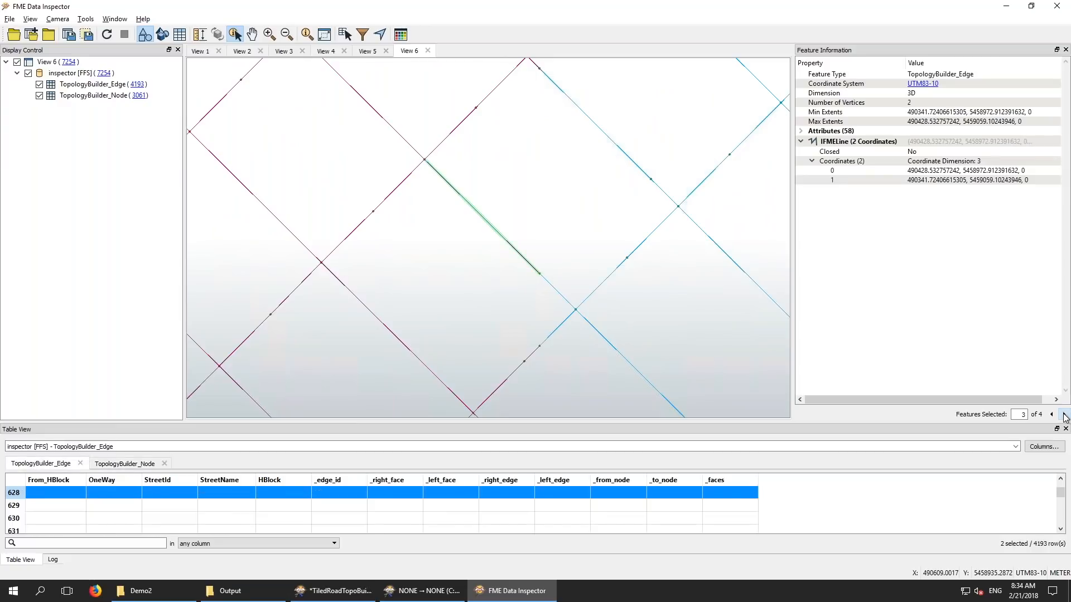
pyautogui.click(1066, 416)
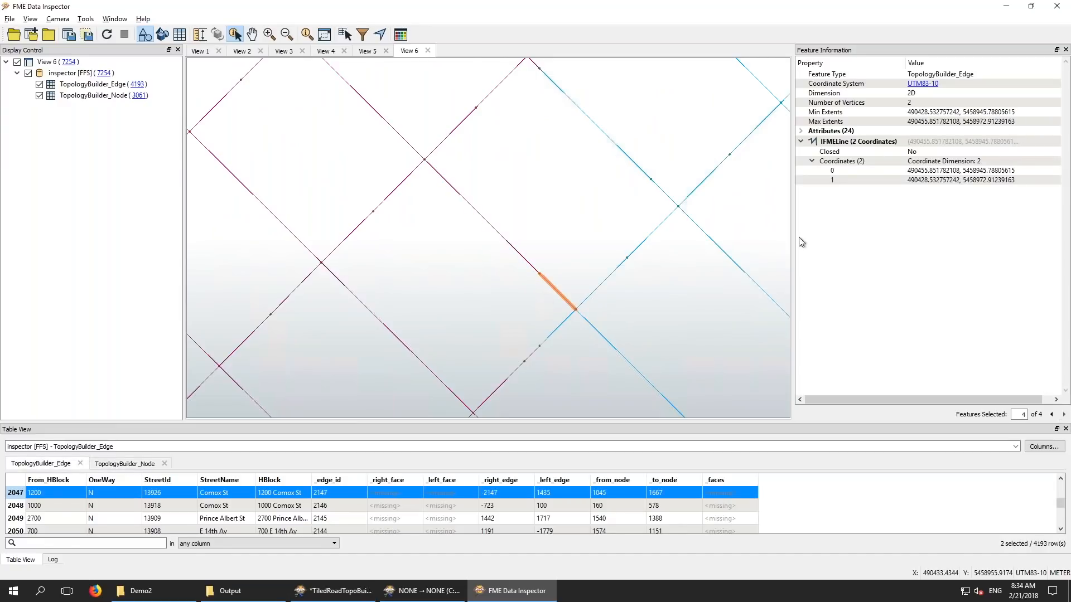
# Compare the endpoint coordinates of the two Comox St edges that meet on the tile seam
pyautogui.click(921, 170)
pyautogui.click(924, 180)
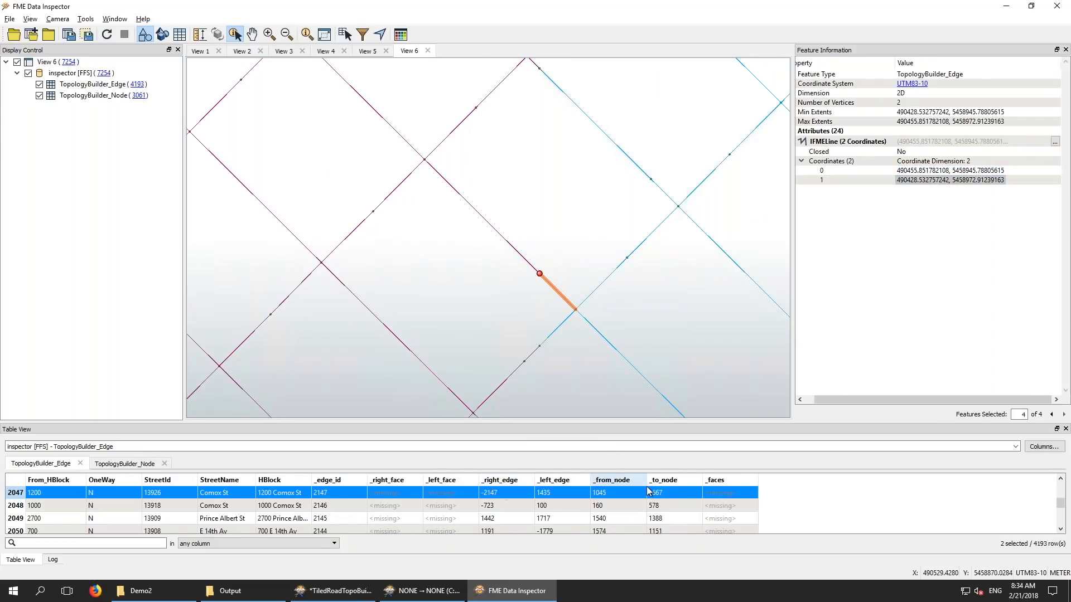
pyautogui.click(507, 237)
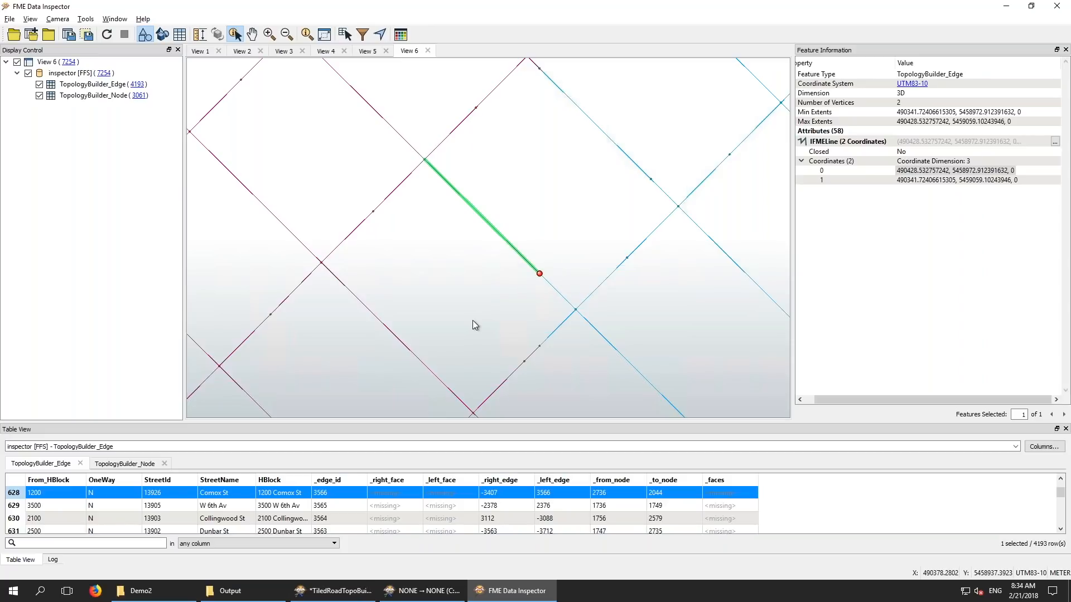
# Switch to FME Workbench, set the TopologyBuilder's tolerance to Automatic and run the workspace
pyautogui.hotkey('alt', 'Tab')
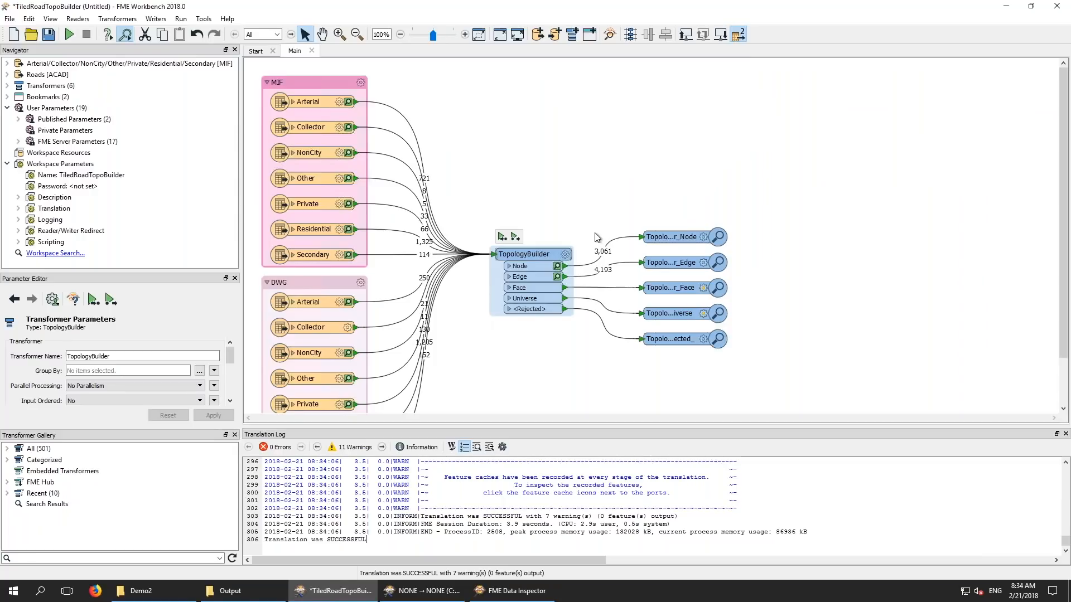
pyautogui.click(565, 256)
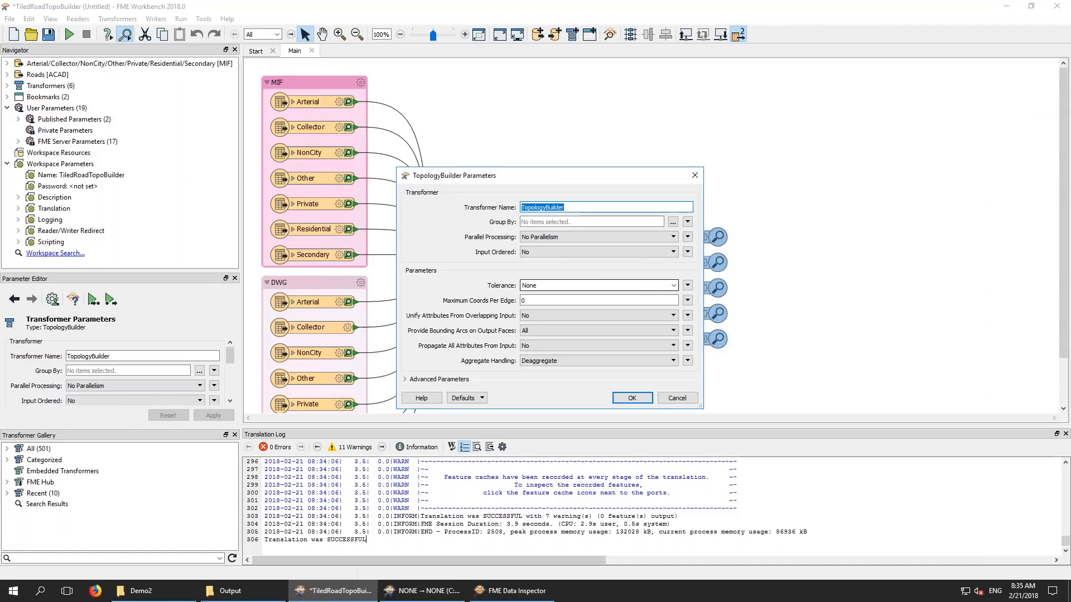
pyautogui.click(674, 285)
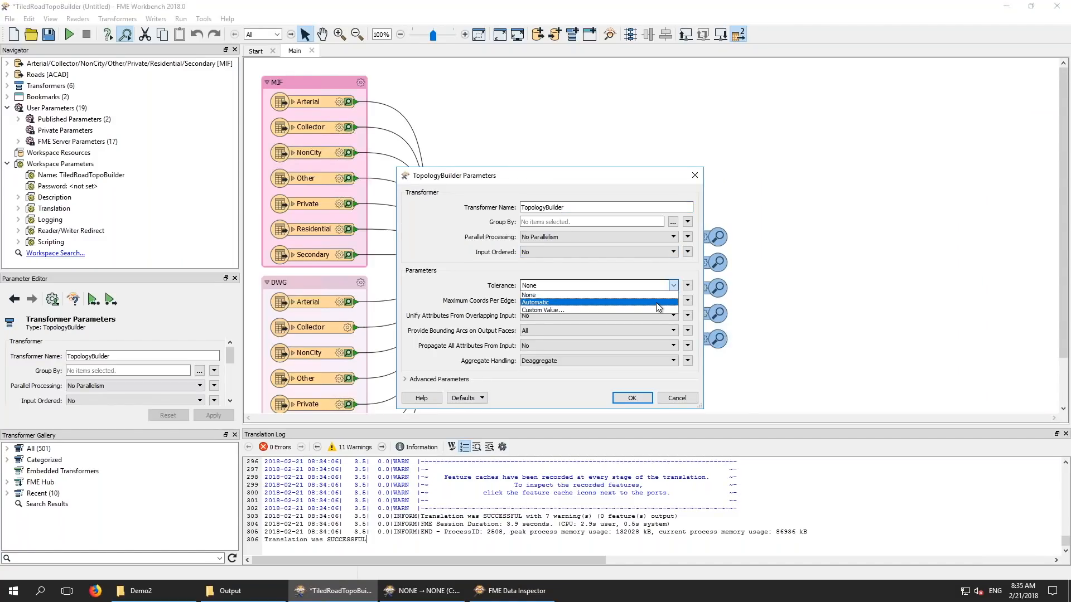
pyautogui.click(657, 303)
pyautogui.click(632, 398)
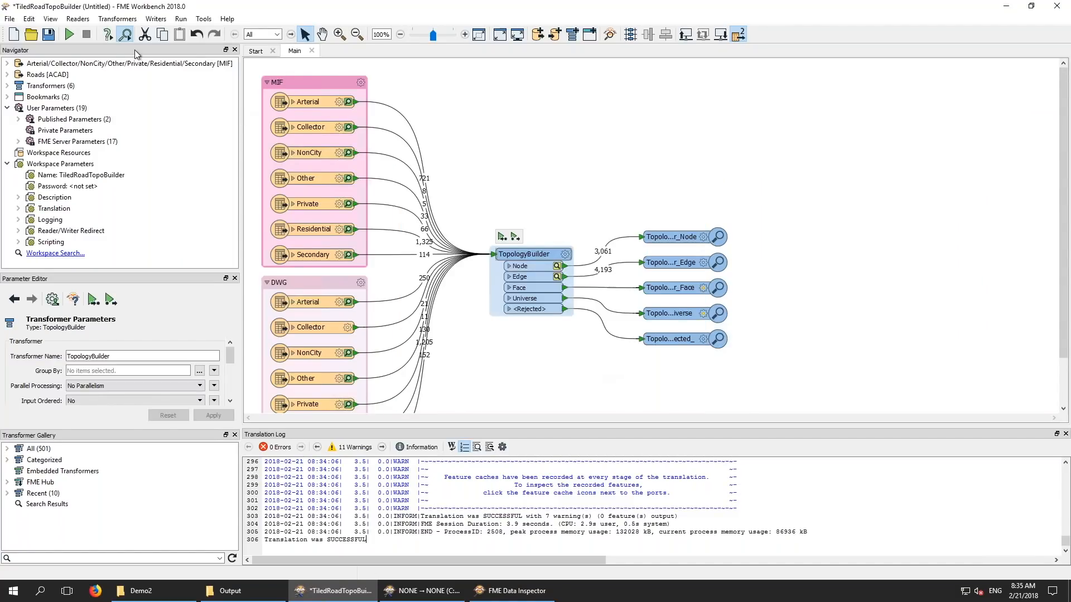
pyautogui.click(69, 35)
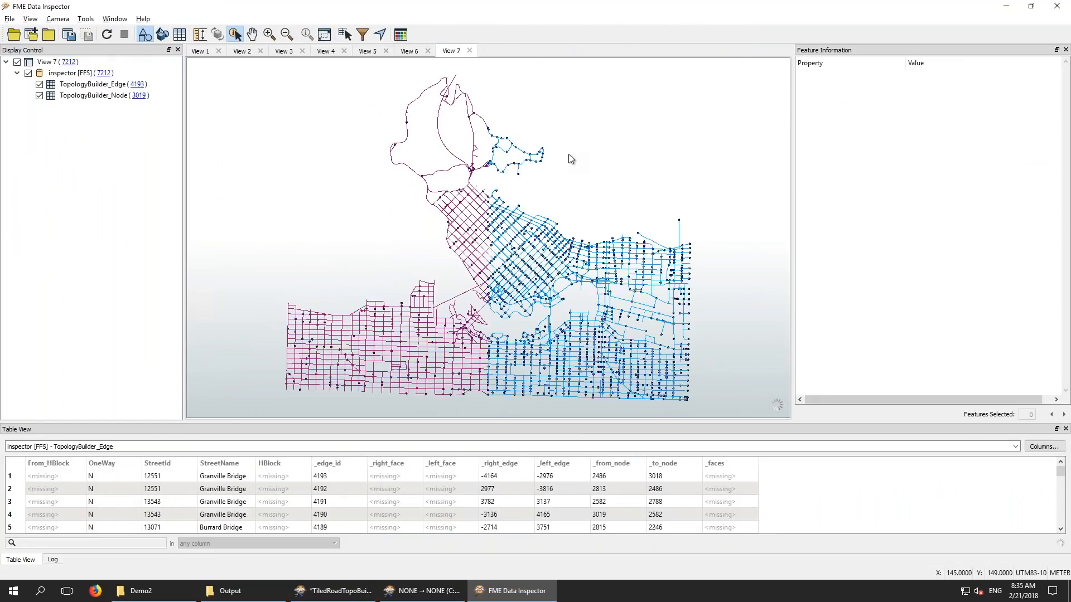
# Select the features meeting at the Pendrell St seam point and step through the node's and edges' coordinates
pyautogui.moveTo(503, 240)
pyautogui.mouseDown()
pyautogui.moveTo(476, 280)
pyautogui.moveTo(467, 275)
pyautogui.mouseUp()
pyautogui.moveTo(530, 186); pyautogui.dragTo(513, 220)
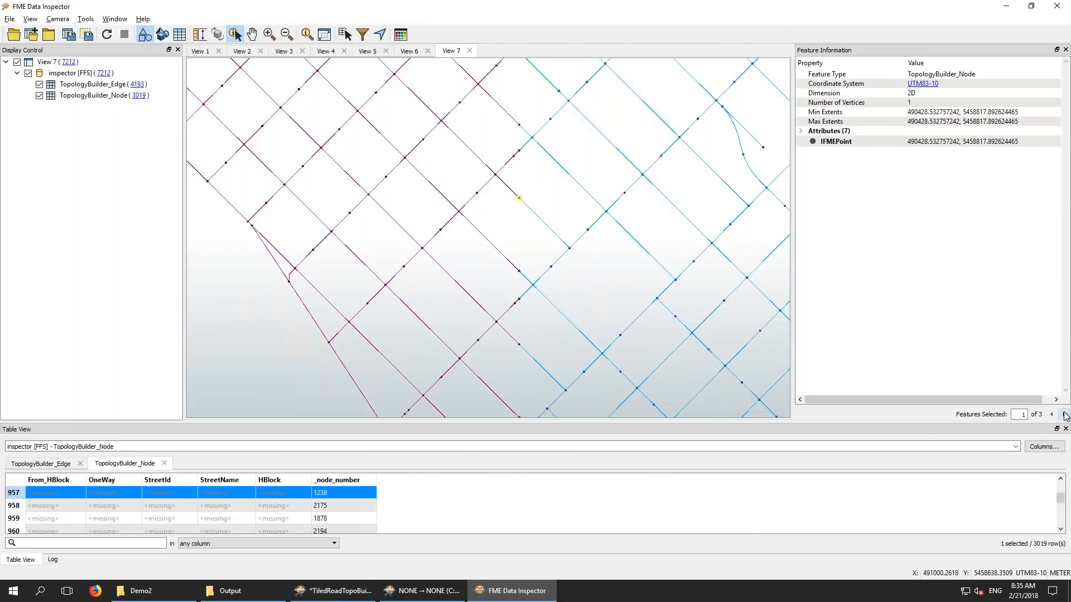
pyautogui.click(1066, 415)
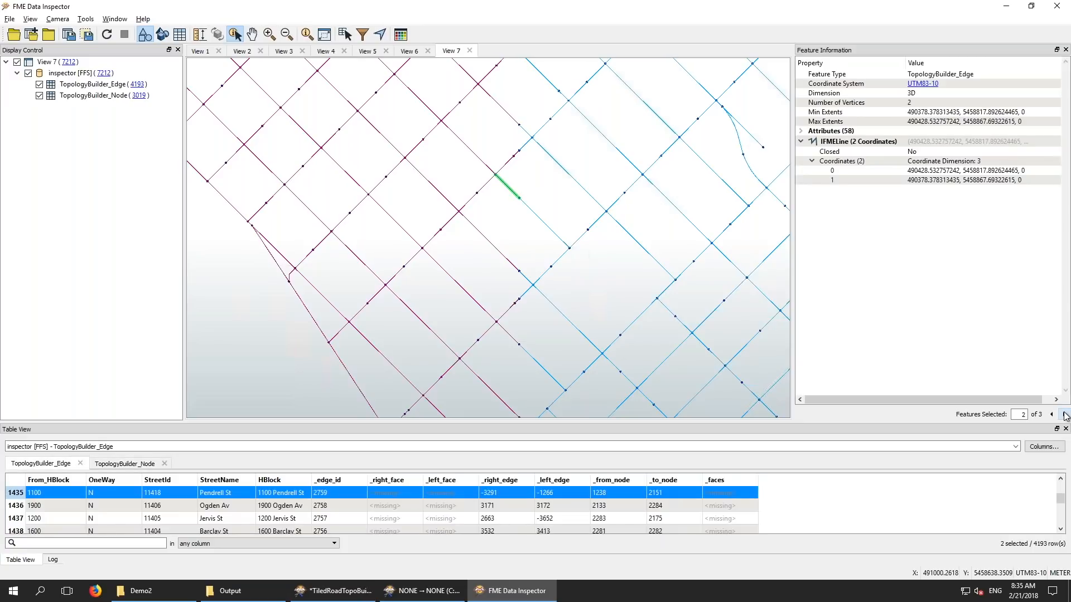
pyautogui.click(1066, 415)
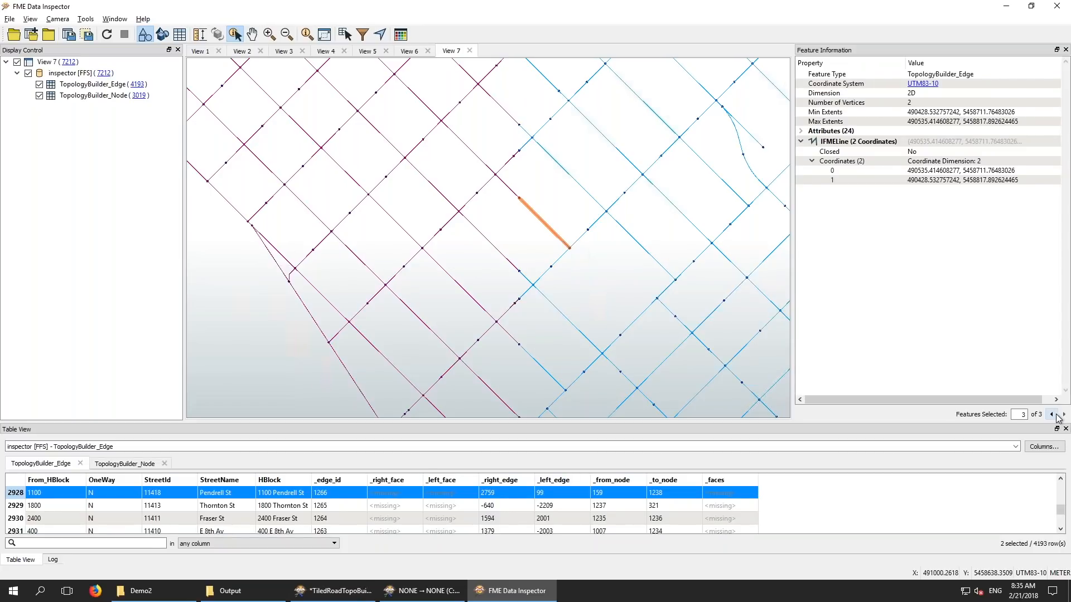
# Examine the tile seam south of the bridges, where a DWG road end and a MIF road end lie apart
pyautogui.scroll(-5, 533, 255)
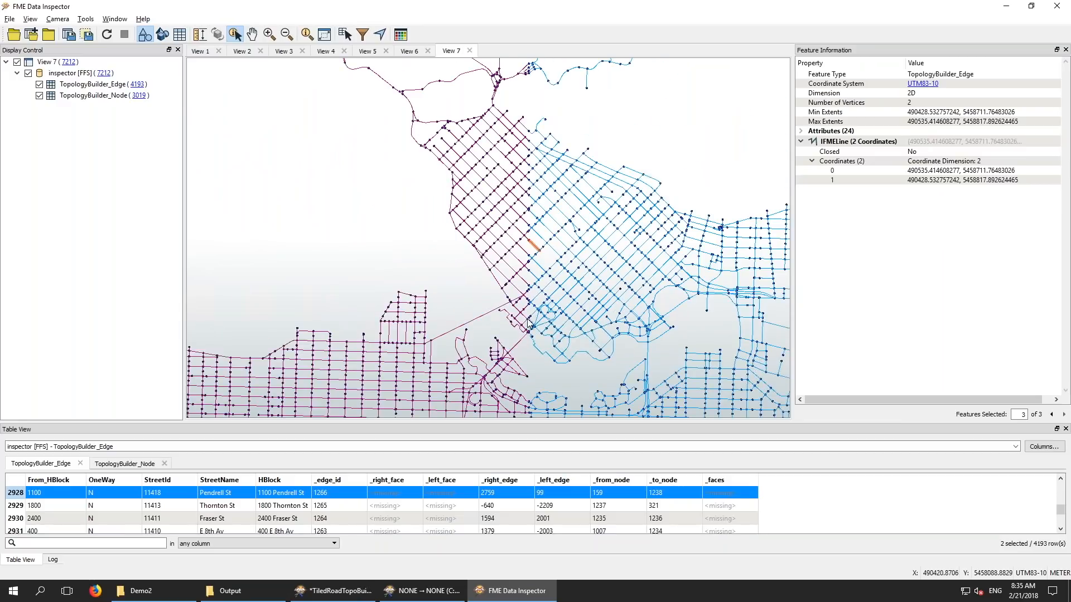
pyautogui.moveTo(546, 381); pyautogui.dragTo(559, 281)
pyautogui.scroll(2, 552, 301)
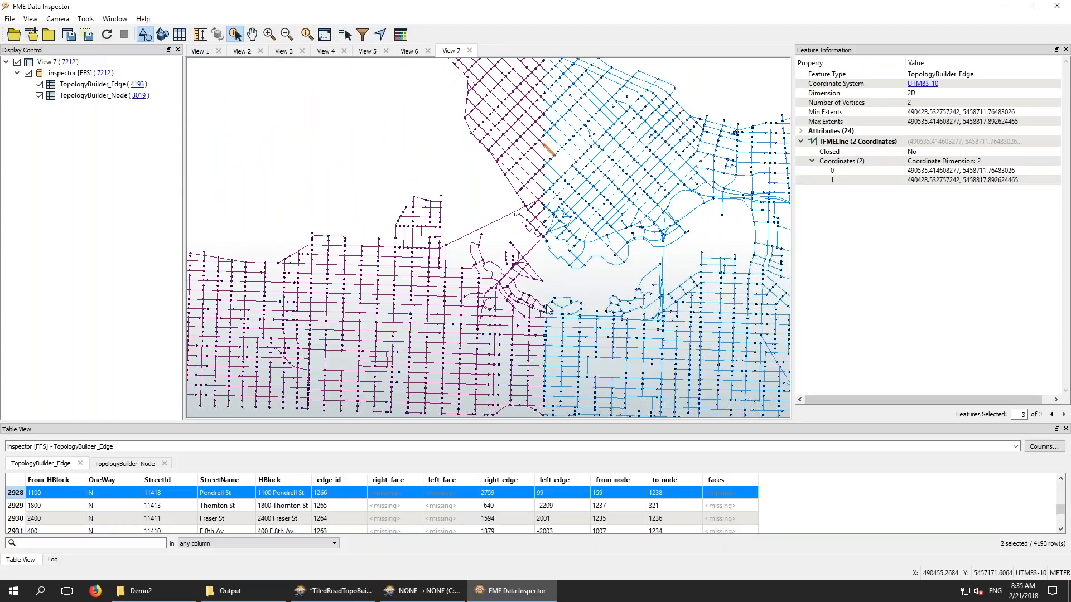
pyautogui.scroll(6, 544, 311)
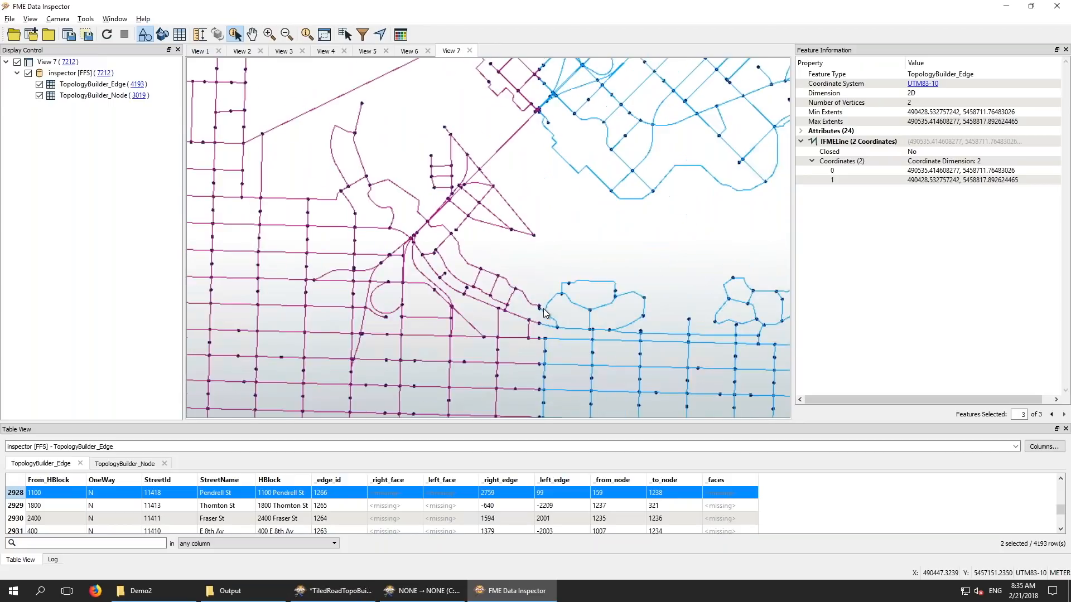
pyautogui.scroll(2, 534, 307)
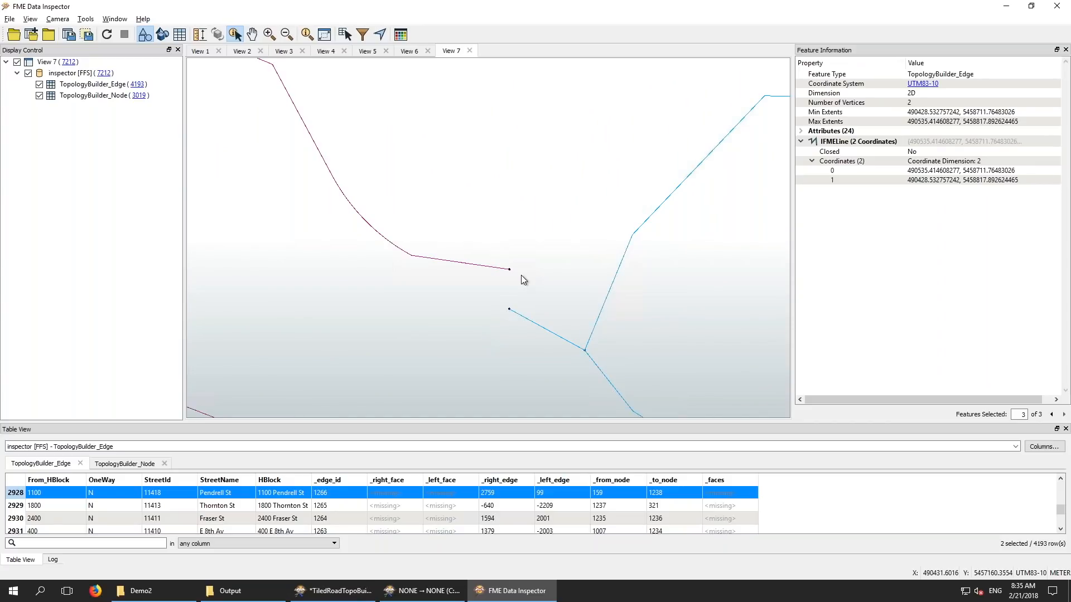
# Switch to FME Workbench and set the TopologyBuilder's tolerance to a custom value of 5
pyautogui.hotkey('alt', 'Tab')
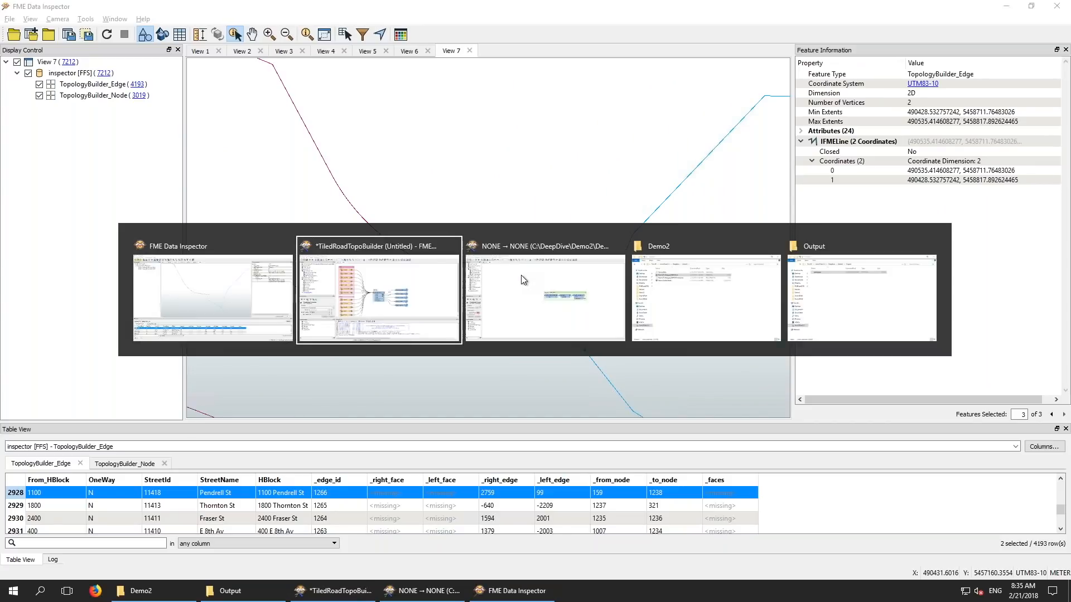
pyautogui.click(565, 257)
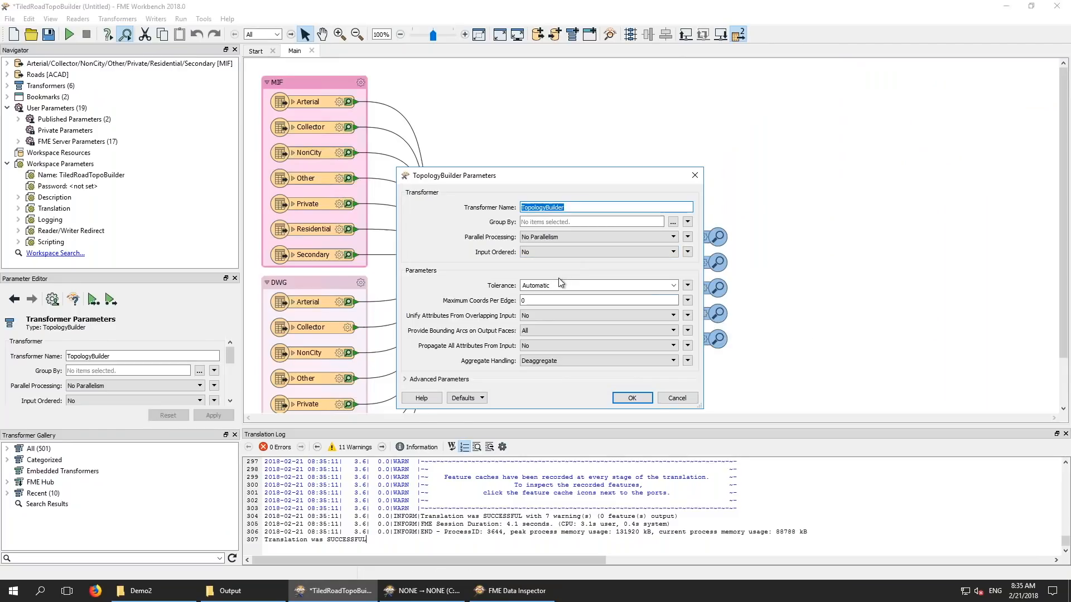
pyautogui.doubleClick(559, 286)
pyautogui.click(674, 286)
pyautogui.click(556, 310)
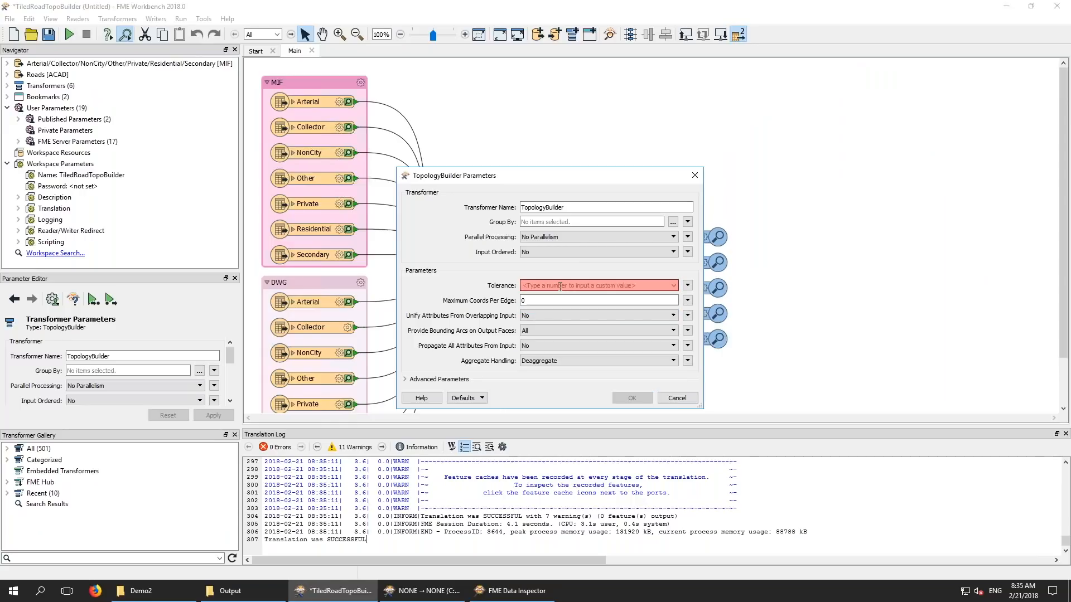
pyautogui.write('5')
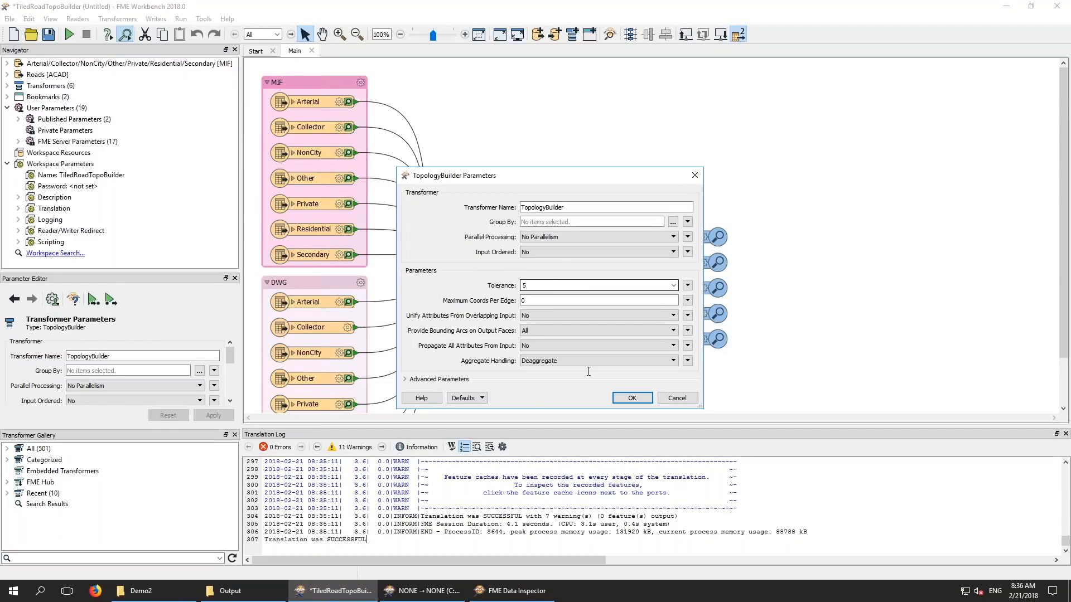
pyautogui.click(626, 397)
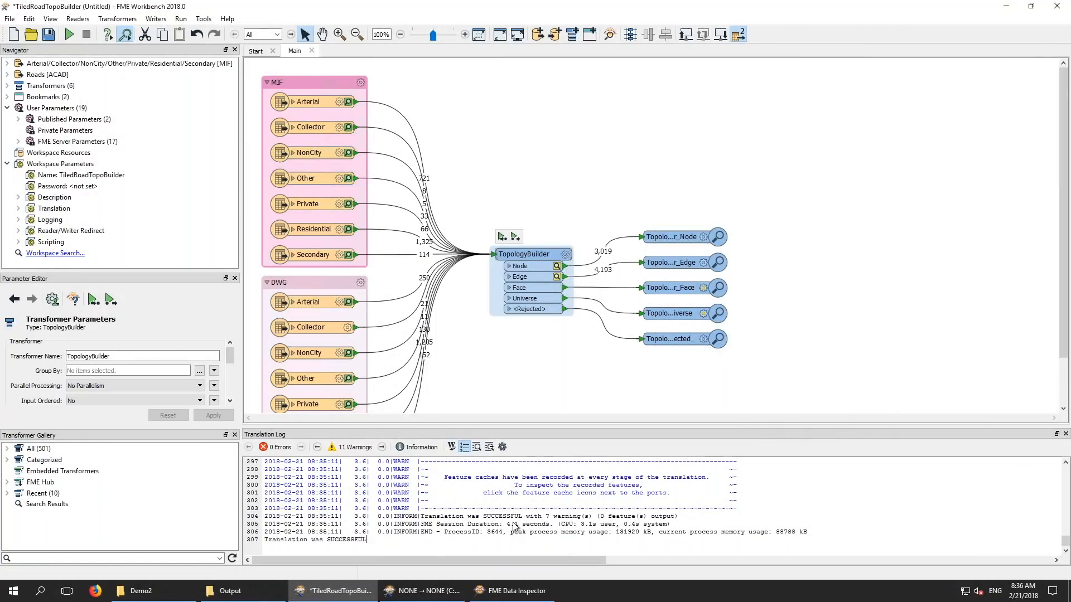
# Highlight the FME session duration in the translation log, then switch to the Google Slides presentation in Firefox
pyautogui.moveTo(519, 526); pyautogui.dragTo(521, 526)
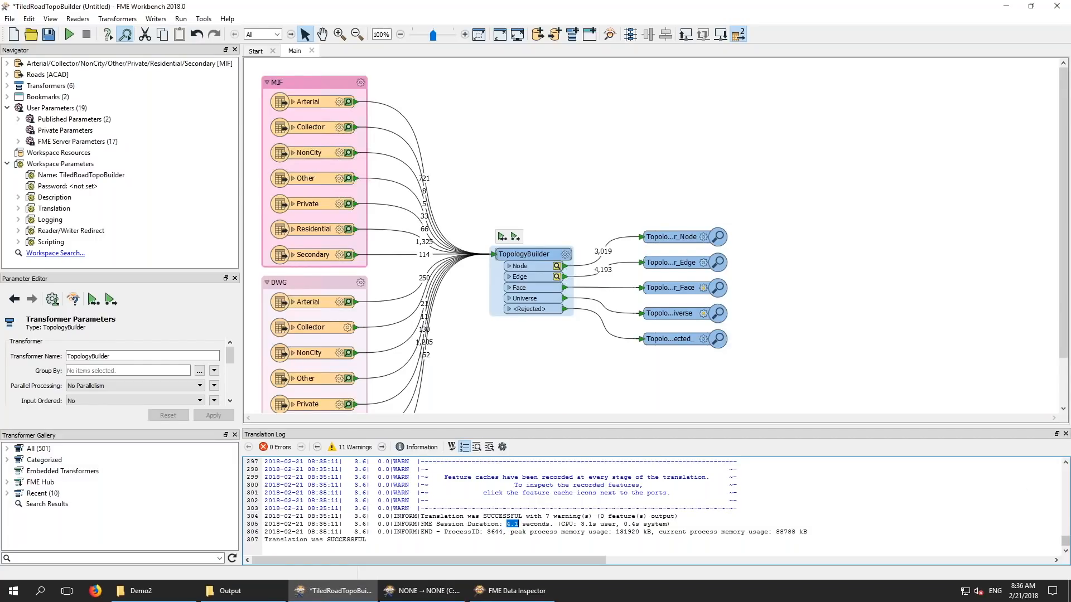
pyautogui.hotkey('alt', 'Tab')
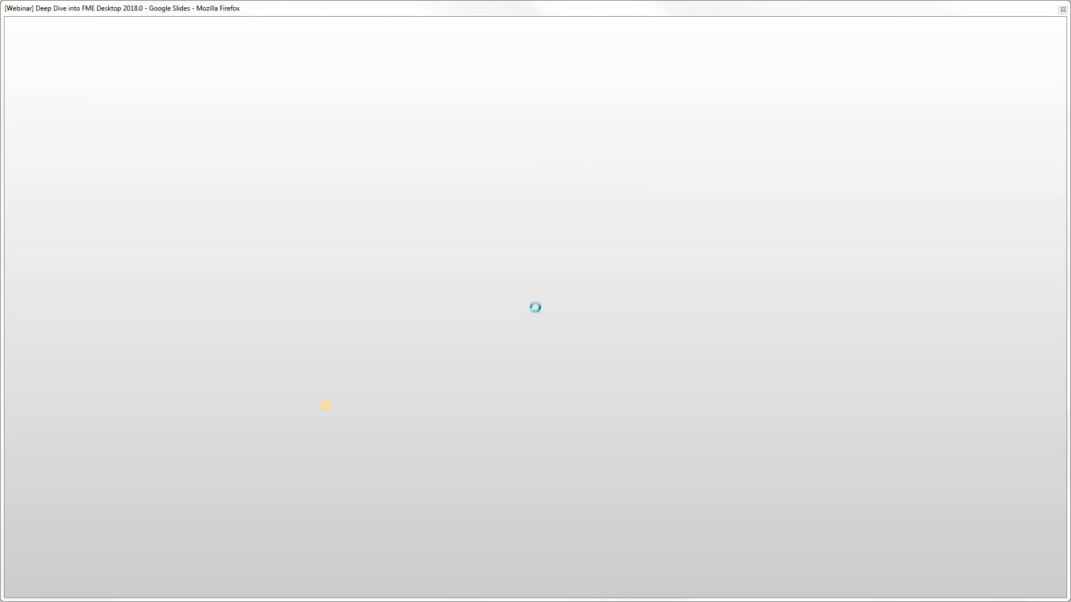
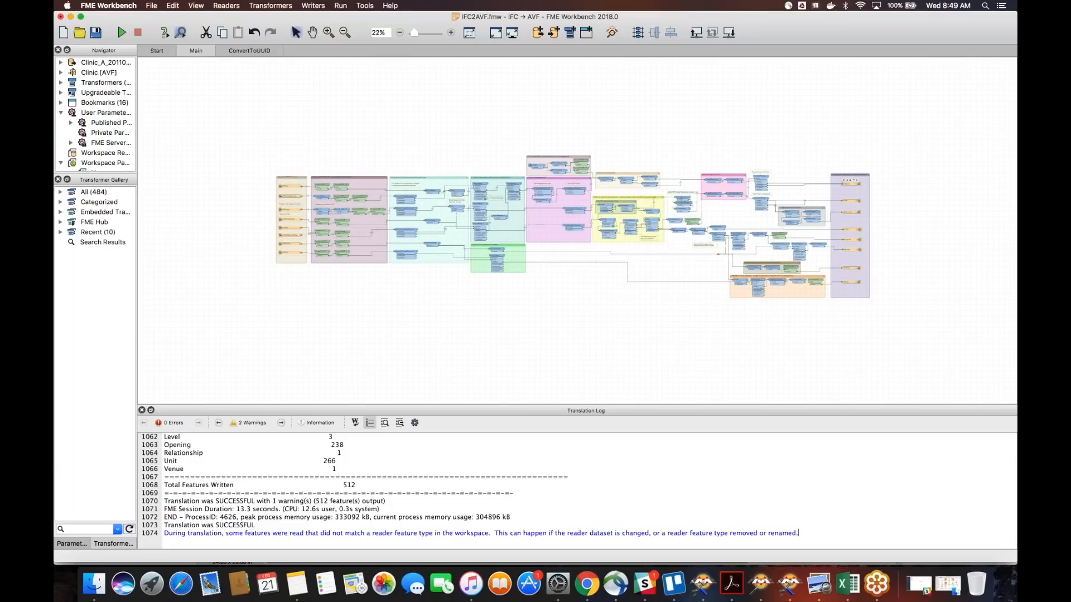
# Switch to FME Data Inspector and take a closer look at the venue building on the terrain background map
pyautogui.press('super+Tab')
pyautogui.press('super+Tab')
pyautogui.press('super+Tab')
pyautogui.press('super+Tab')
pyautogui.press('super+Tab')
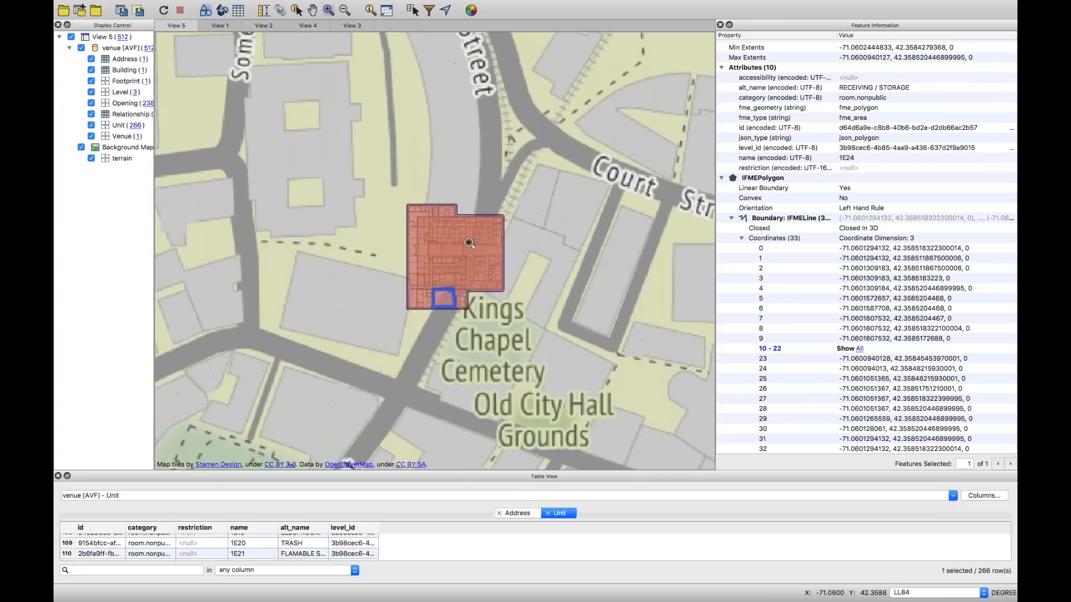
pyautogui.click(469, 243)
pyautogui.scroll(1, 469, 243)
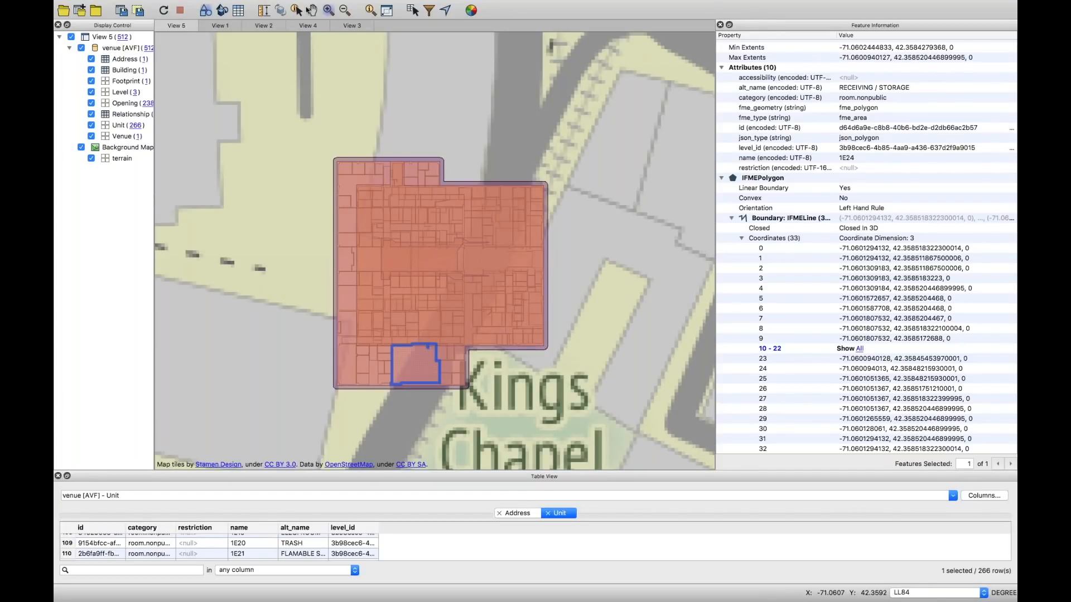
# Inspect the attributes of the HK BREAK ROOM unit and the 2BC2 corridor unit
pyautogui.click(296, 10)
pyautogui.click(448, 332)
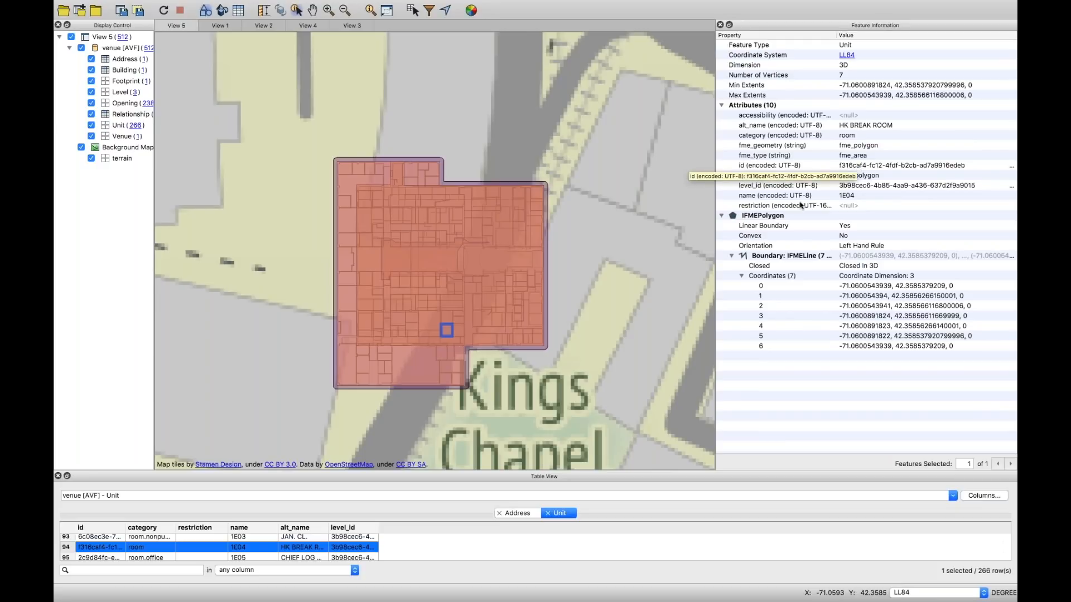
pyautogui.click(472, 296)
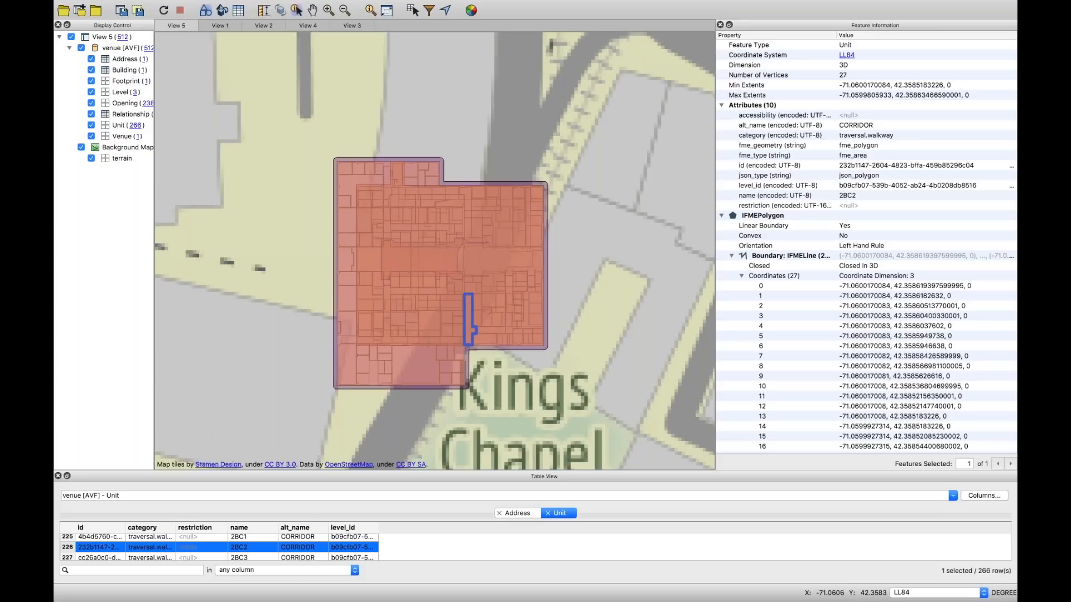
# Enlarge the Unit table, select the 2BC4 corridor row to locate it on the map, and return to the presentation
pyautogui.moveTo(313, 473); pyautogui.dragTo(313, 328)
pyautogui.click(310, 428)
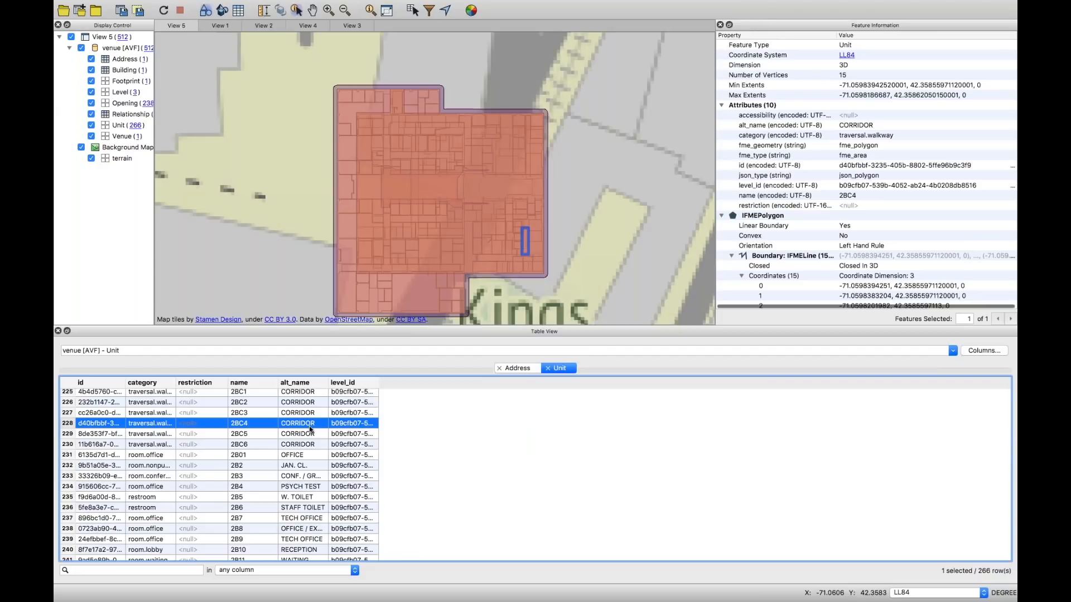
pyautogui.press('super+Tab')
pyautogui.press('super+Tab')
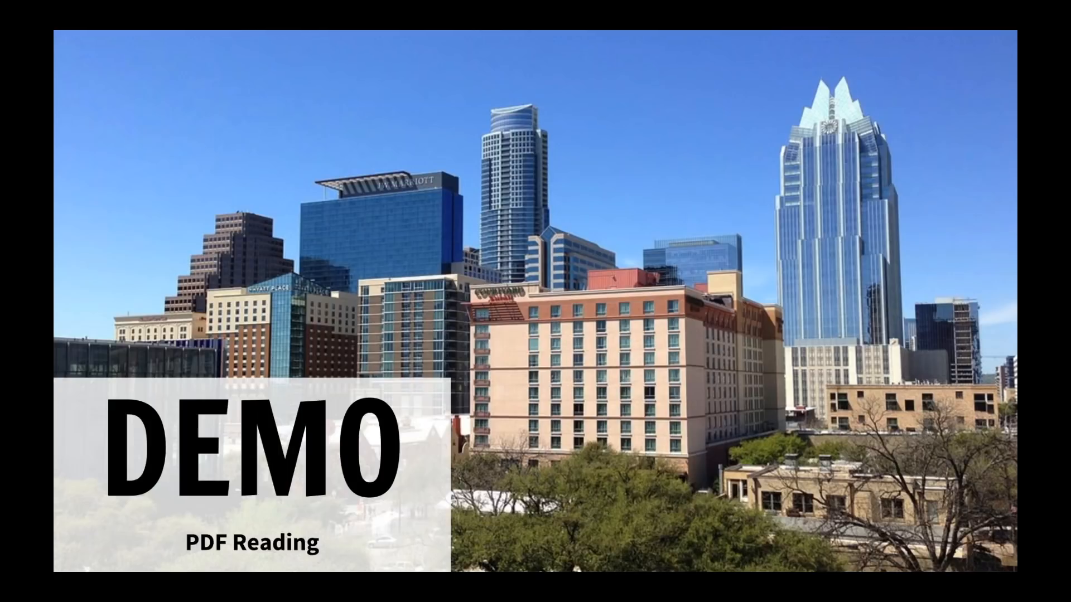
# Switch from the slides to the PDF workspace in FME Workbench, and on to Acrobat Reader with the TX_Austin_East map PDF
pyautogui.press('super+Tab')
pyautogui.press('super+Tab')
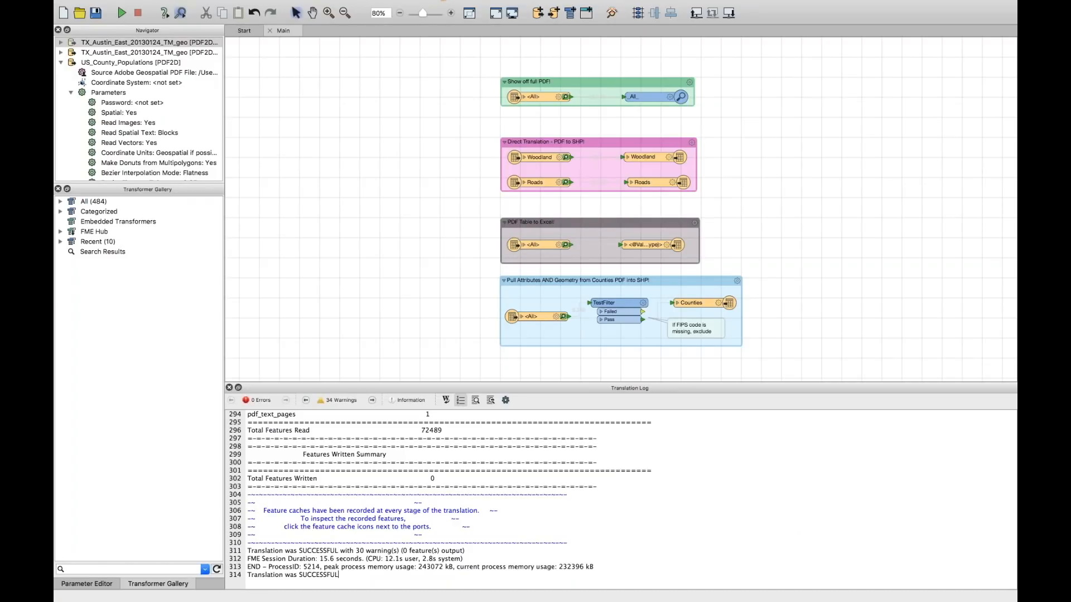
pyautogui.moveTo(738, 598)
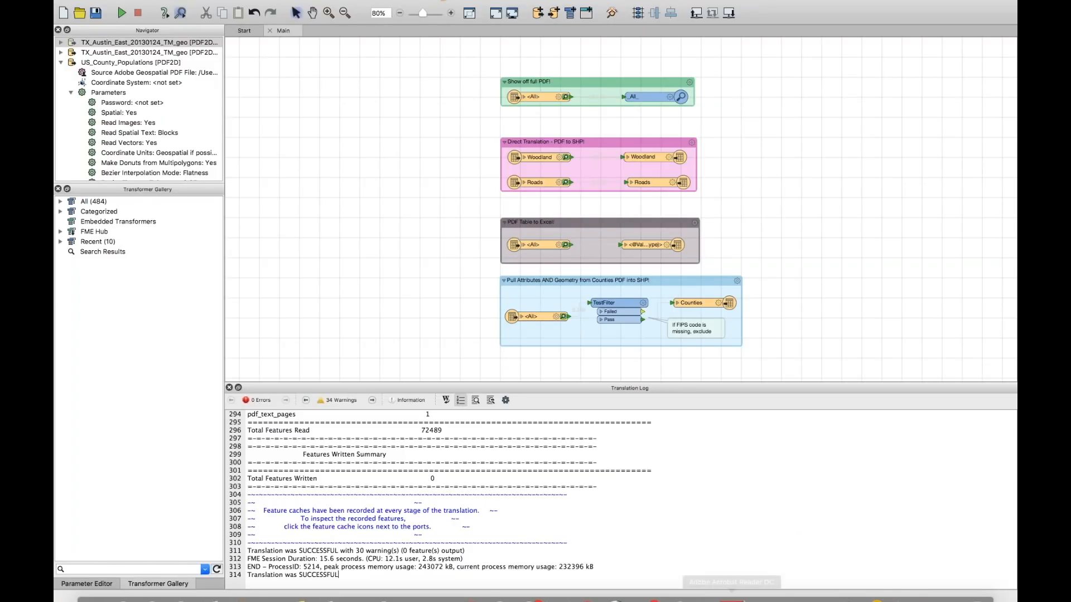
pyautogui.click(736, 598)
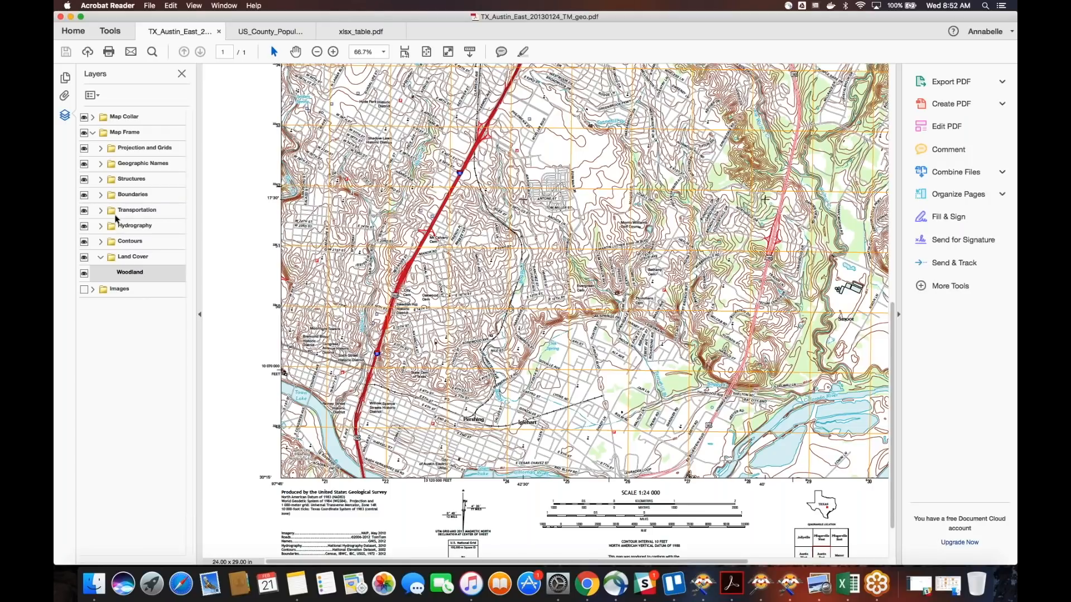
# Expand the Contours layer group in the PDF and toggle the Contour Features layer, leaving it hidden
pyautogui.click(101, 243)
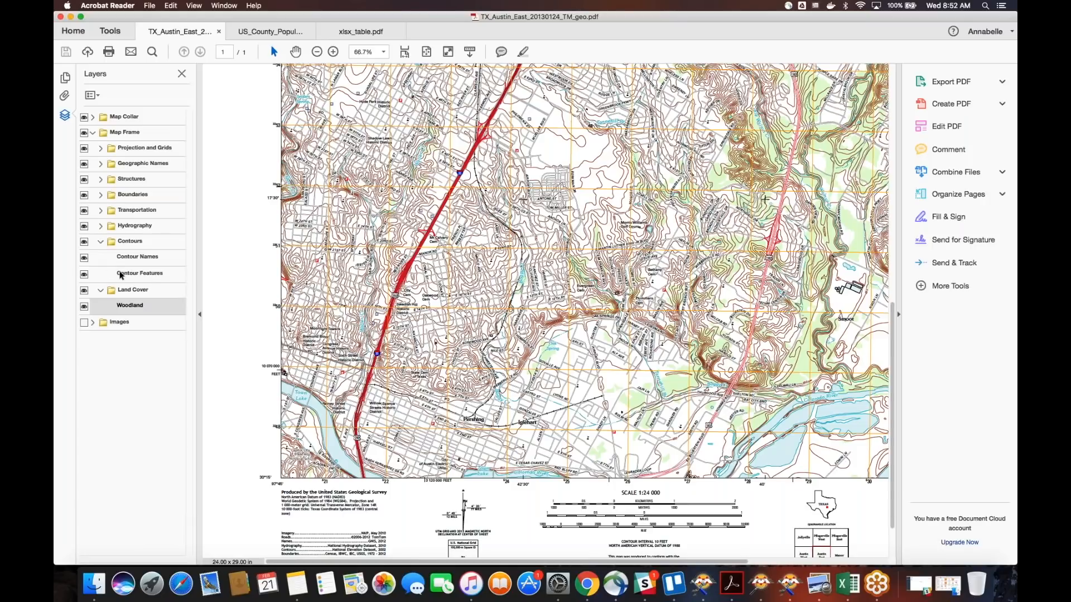
pyautogui.click(84, 274)
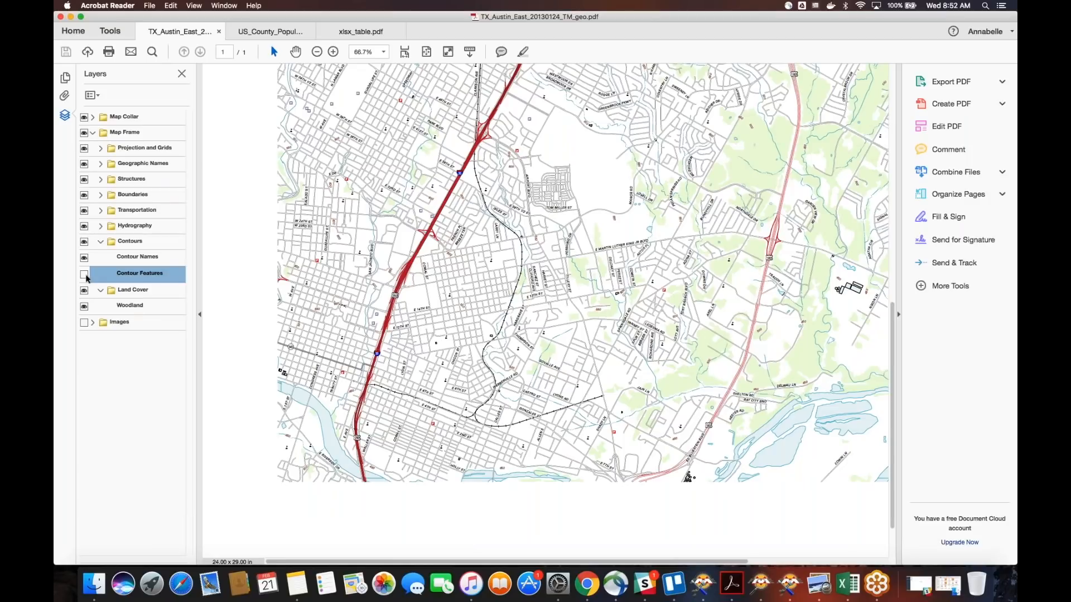
pyautogui.click(84, 275)
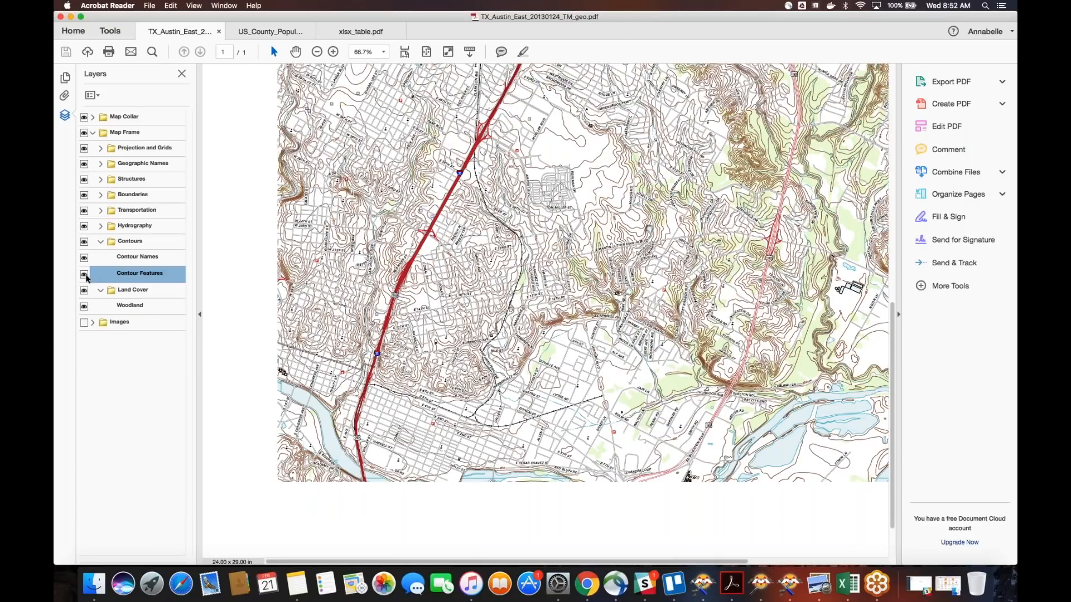
pyautogui.click(84, 274)
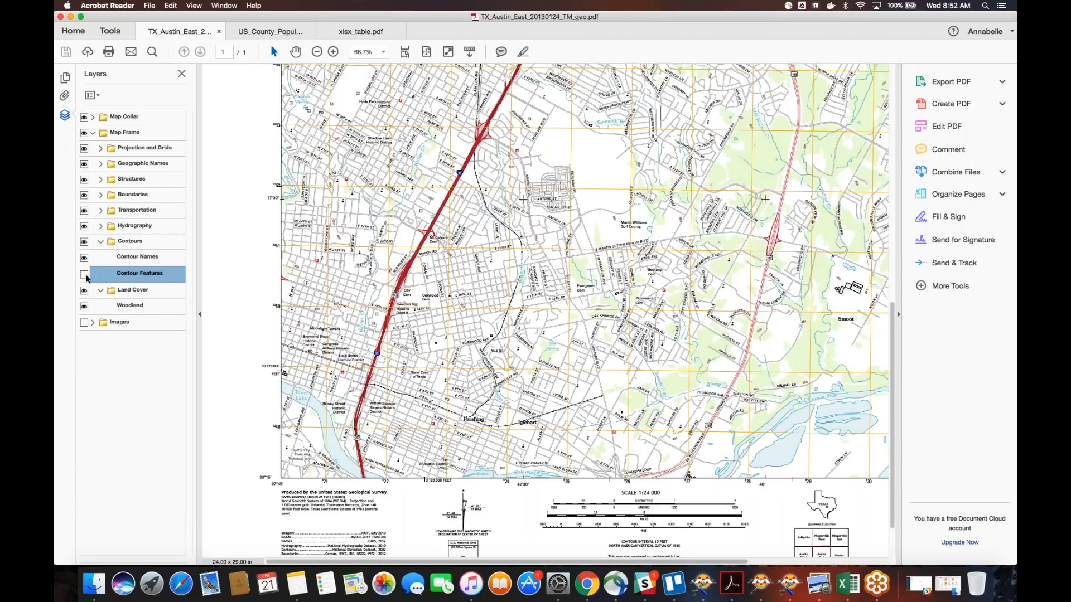
# Show the Contour Features layer again and view the map collar below the Austin East map
pyautogui.click(84, 274)
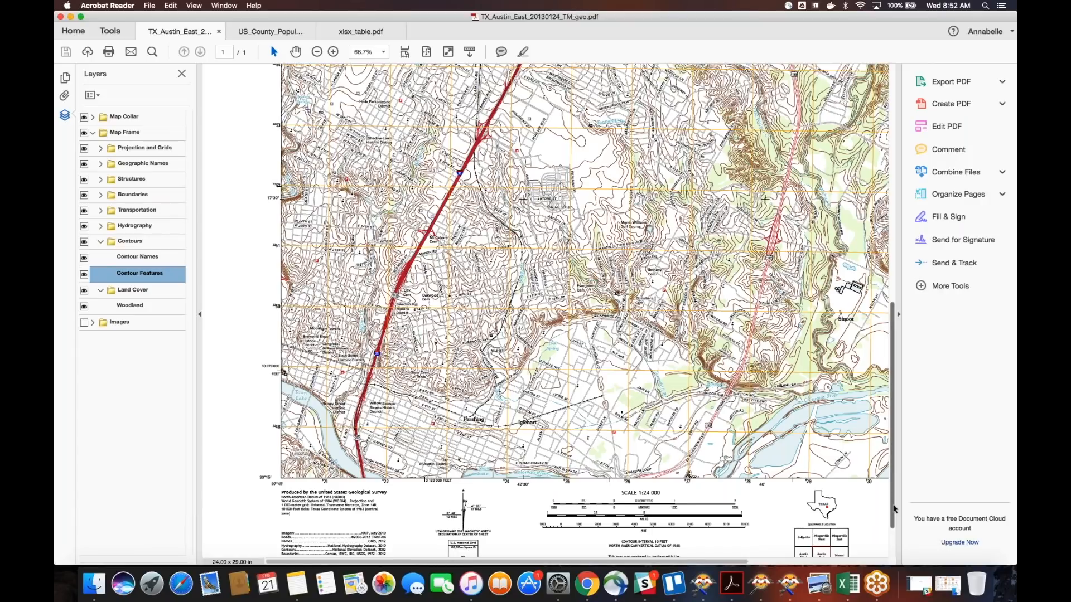
pyautogui.moveTo(893, 509); pyautogui.dragTo(895, 525)
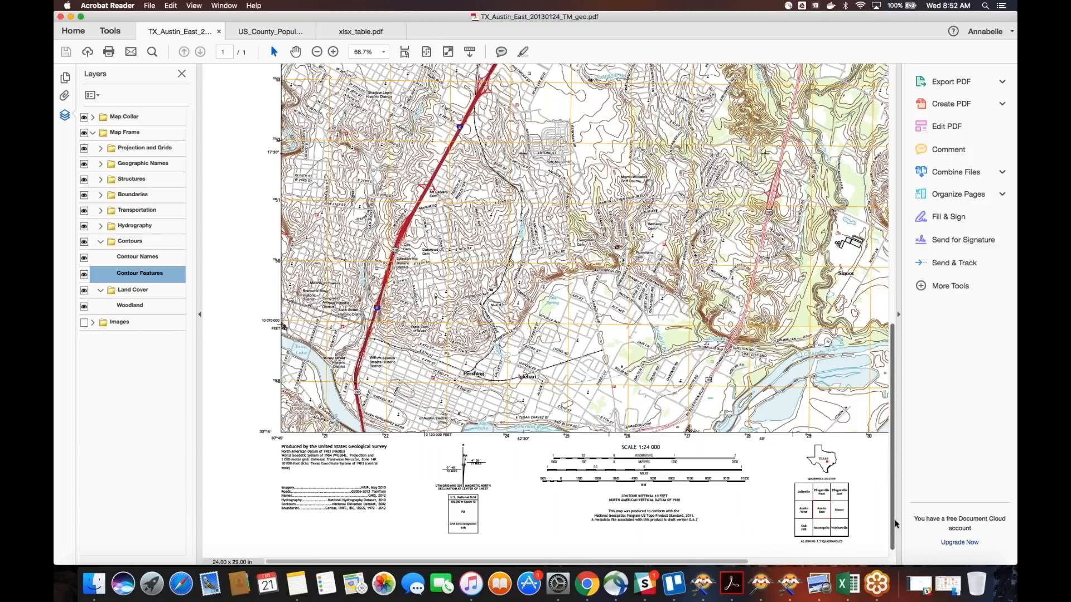
pyautogui.moveTo(896, 524); pyautogui.dragTo(895, 528)
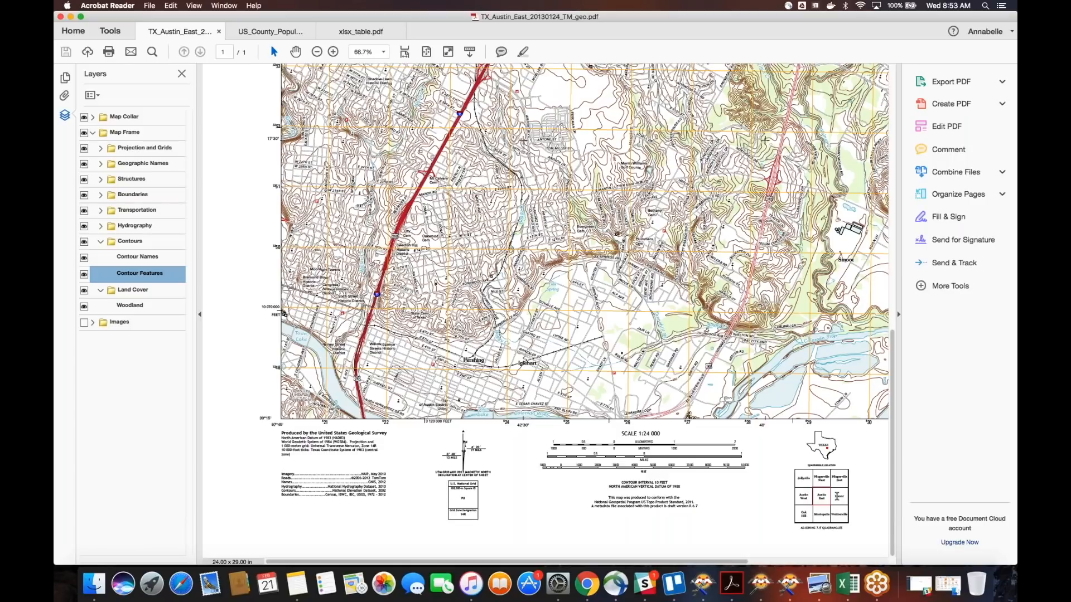
# Switch to FME Data Inspector and toggle the background map of View 1 off and back on
pyautogui.press('super+Tab')
pyautogui.press('super+Tab')
pyautogui.press('super+Tab')
pyautogui.press('super+Tab')
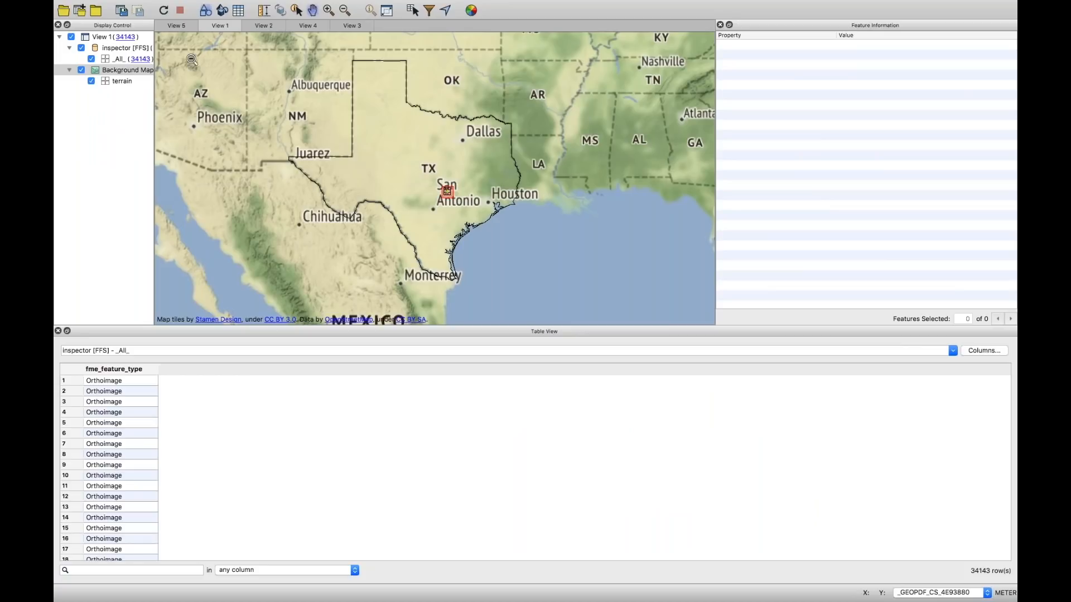
pyautogui.click(81, 70)
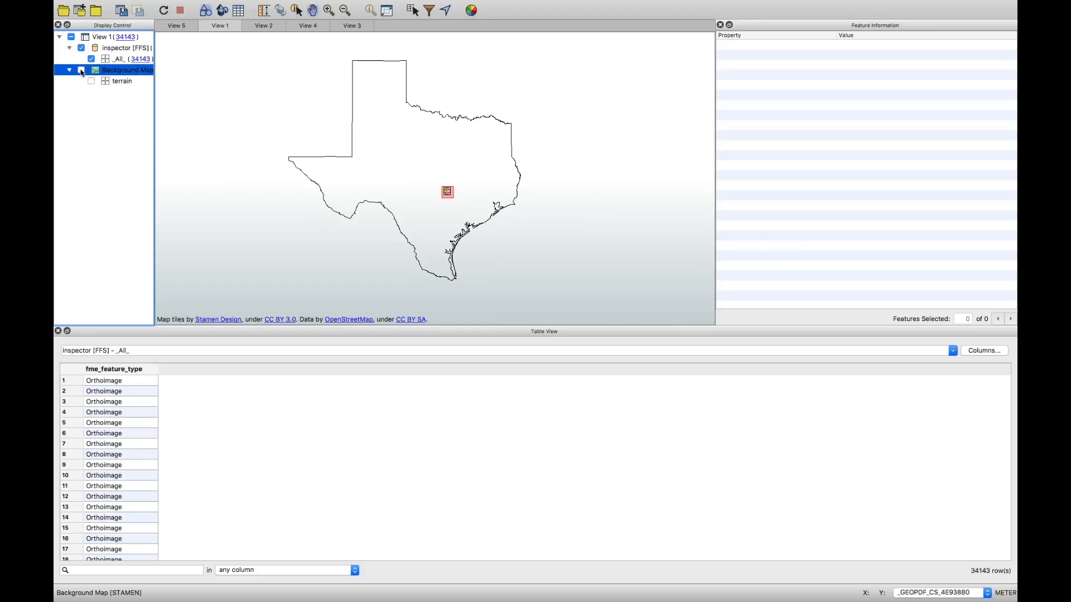
pyautogui.click(81, 70)
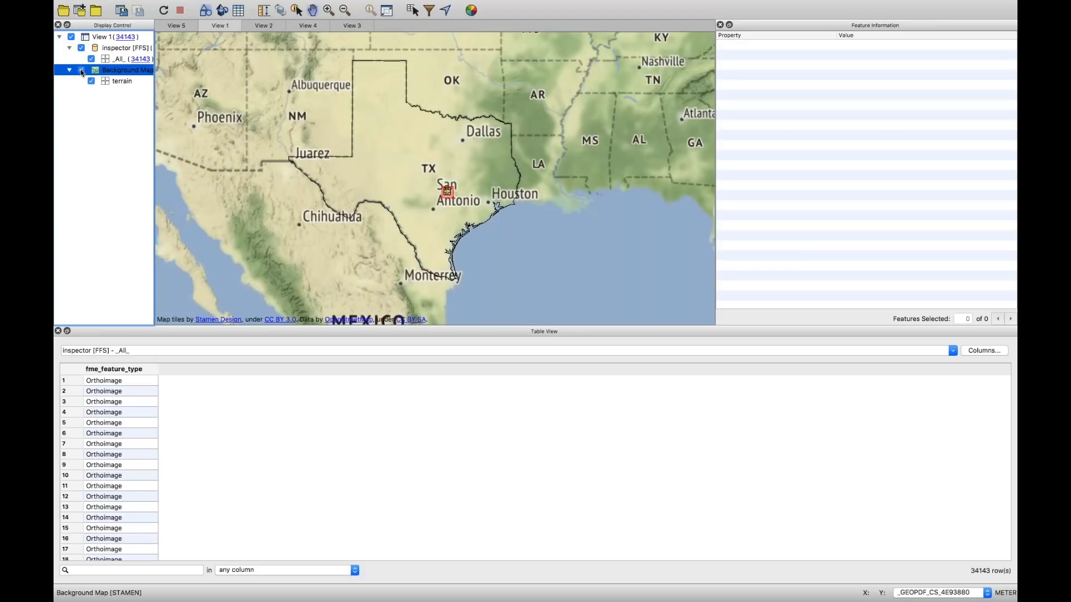
# Zoom in on the Austin area of the full PDF result to examine its orthoimage
pyautogui.click(330, 11)
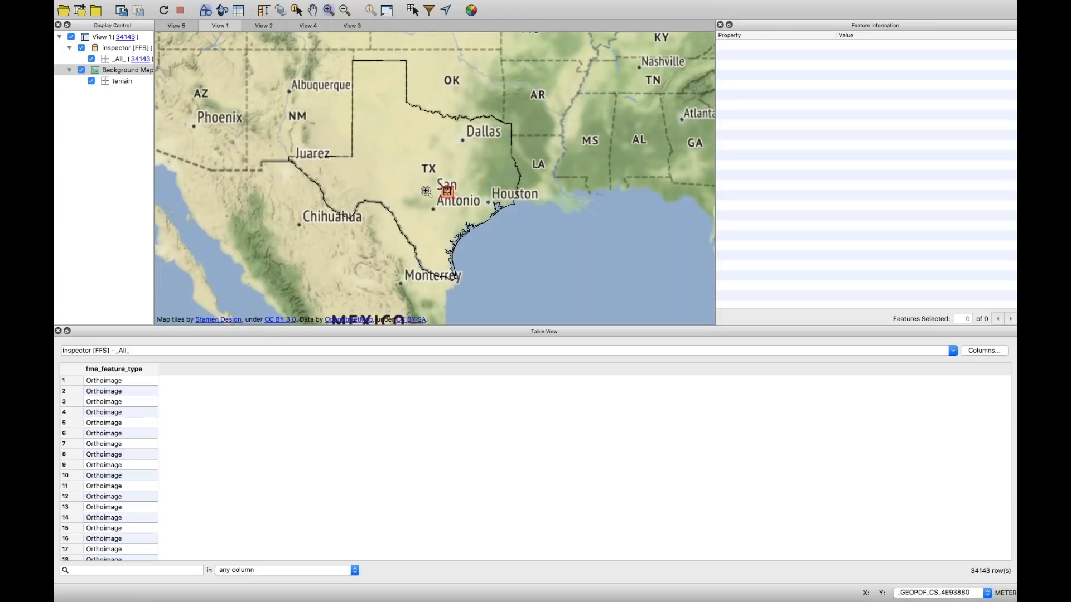
pyautogui.click(456, 198)
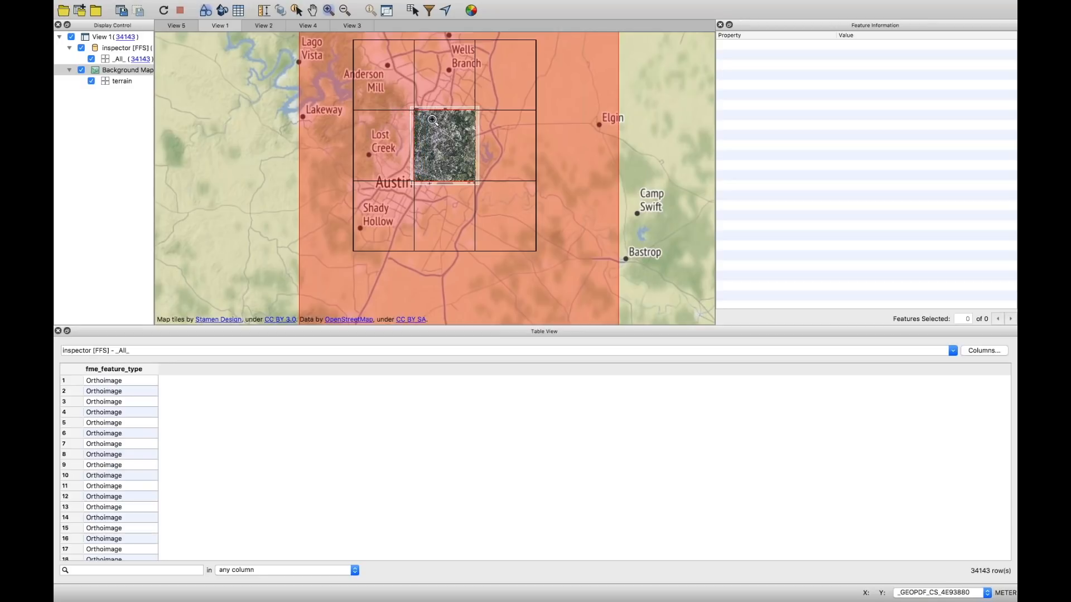
pyautogui.moveTo(419, 118); pyautogui.dragTo(467, 165)
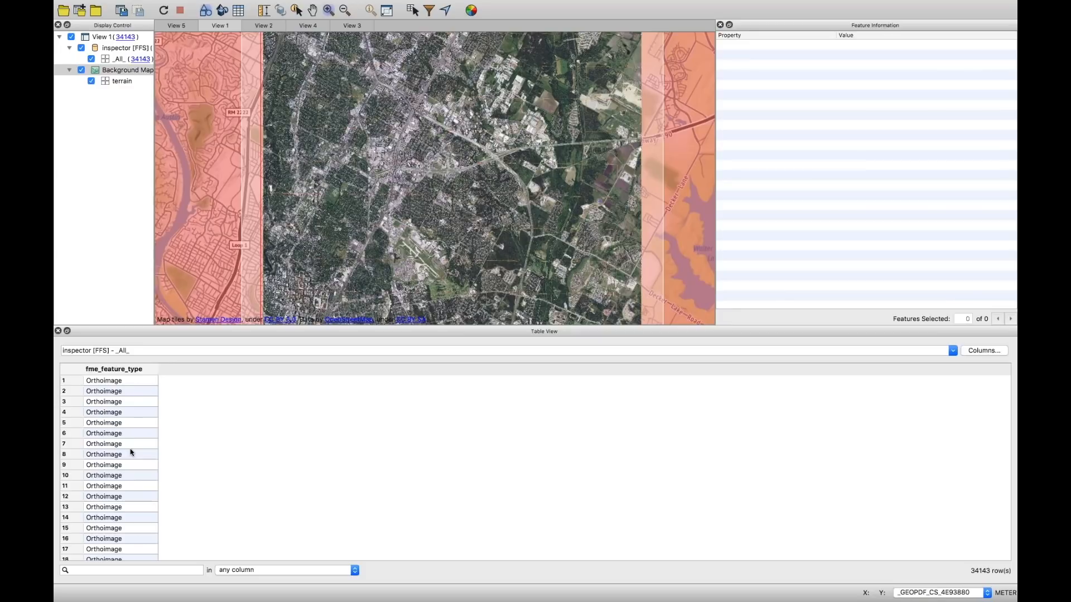
# Switch to FME Workbench to review the Direct Translation - PDF to SHP section, and return to FME Data Inspector
pyautogui.press('super+Tab')
pyautogui.press('super+Tab')
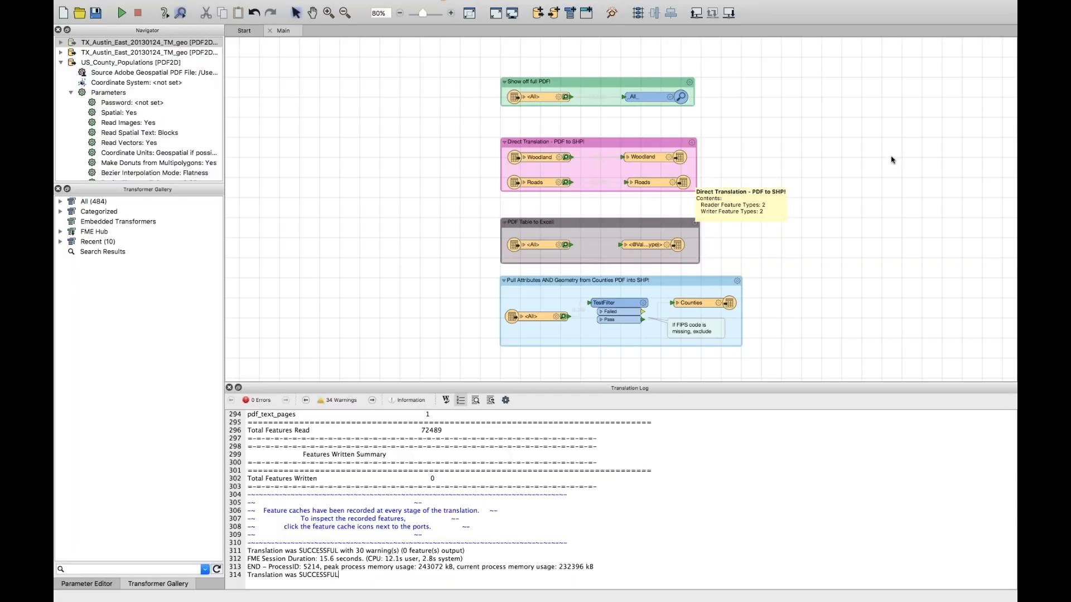
pyautogui.press('super+Tab')
pyautogui.press('Tab')
pyautogui.press('Tab')
pyautogui.press('Tab')
pyautogui.press('Tab')
pyautogui.press('Tab')
pyautogui.press('Tab')
pyautogui.press('Tab')
pyautogui.press('Tab')
pyautogui.press('Tab')
pyautogui.press('Tab')
pyautogui.press('Tab')
pyautogui.press('Tab')
pyautogui.press('Tab')
pyautogui.press('Tab')
pyautogui.press('Tab')
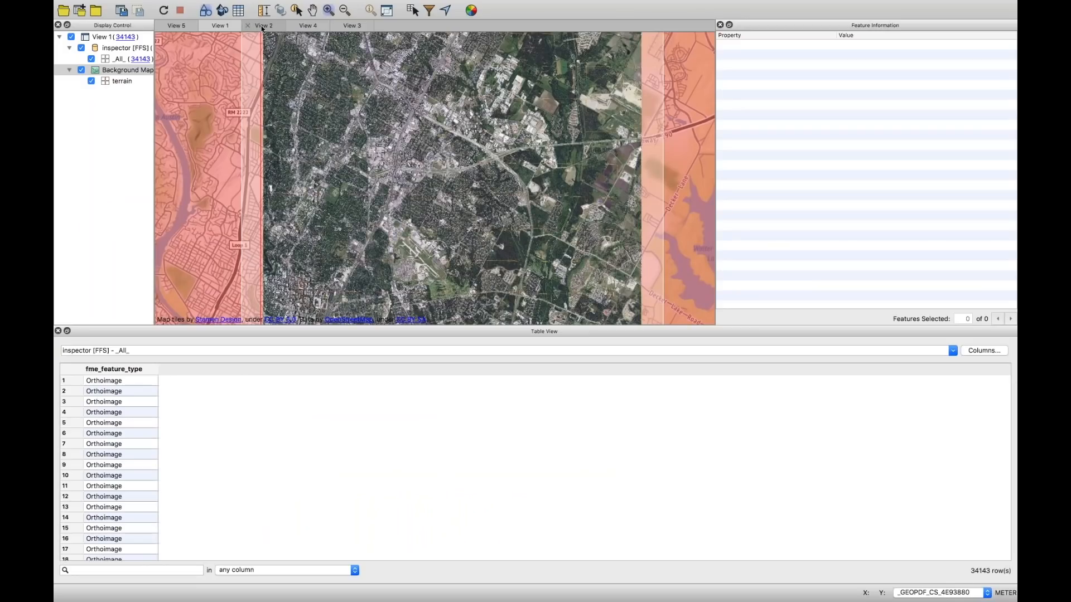
# Open the Woodland shapefile result, hide its background map, and inspect the geometry of two large woodland polygons
pyautogui.click(262, 26)
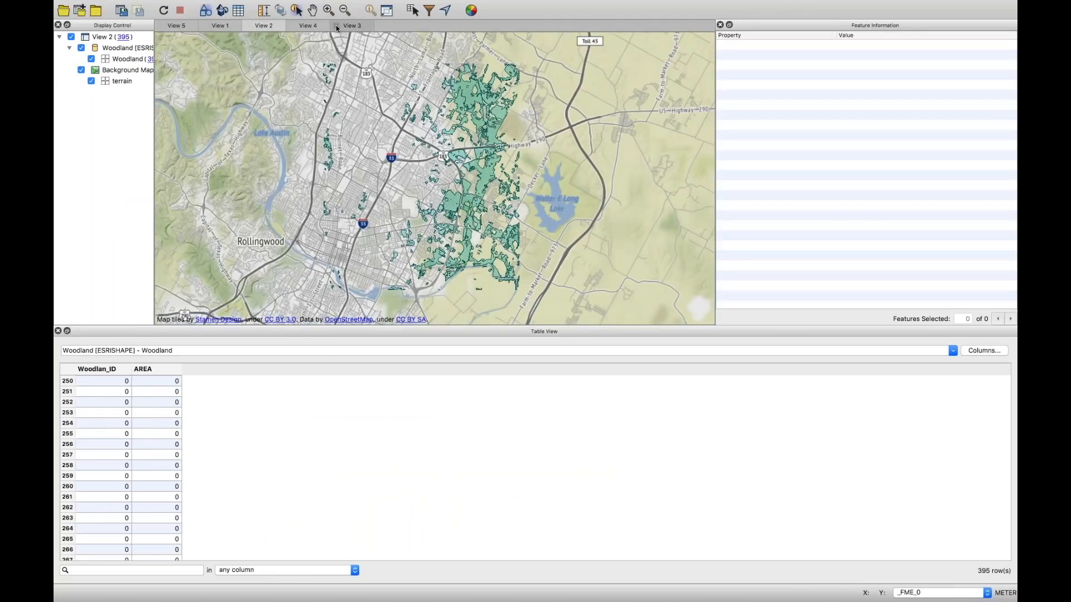
pyautogui.click(82, 71)
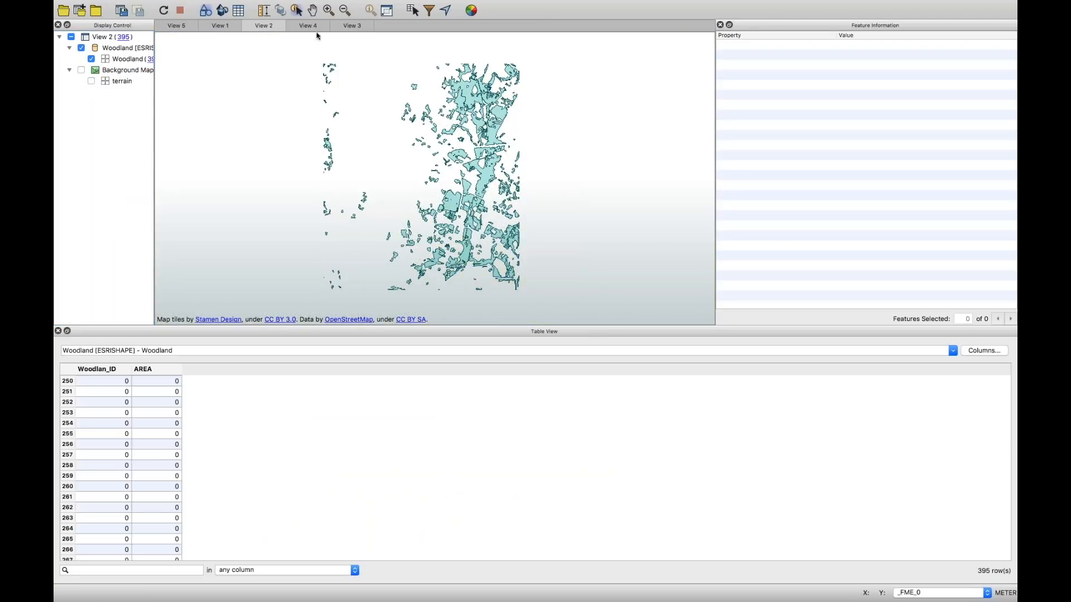
pyautogui.click(495, 136)
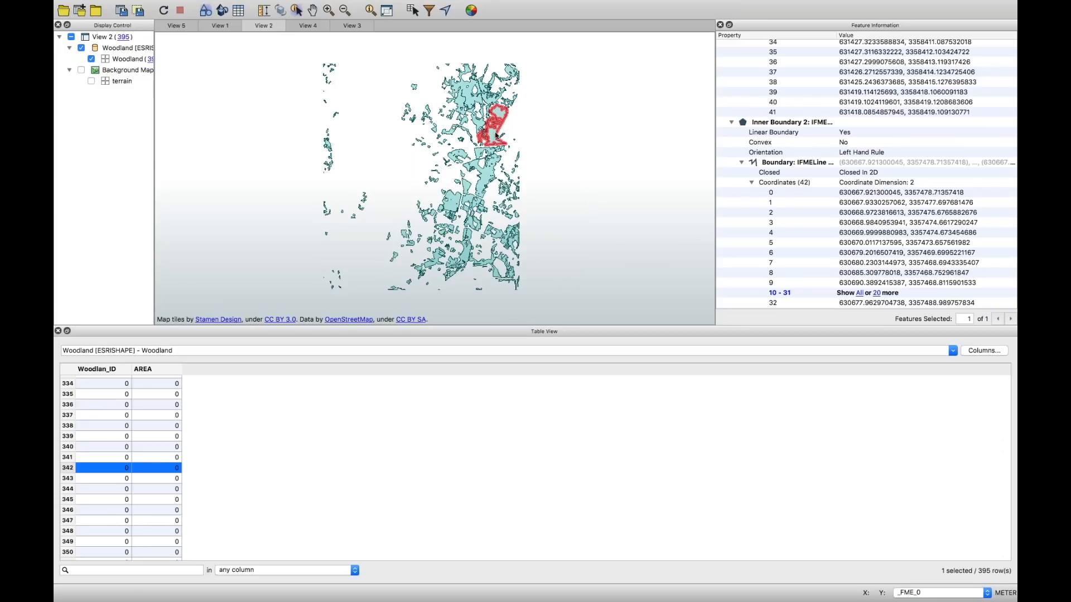
pyautogui.click(490, 179)
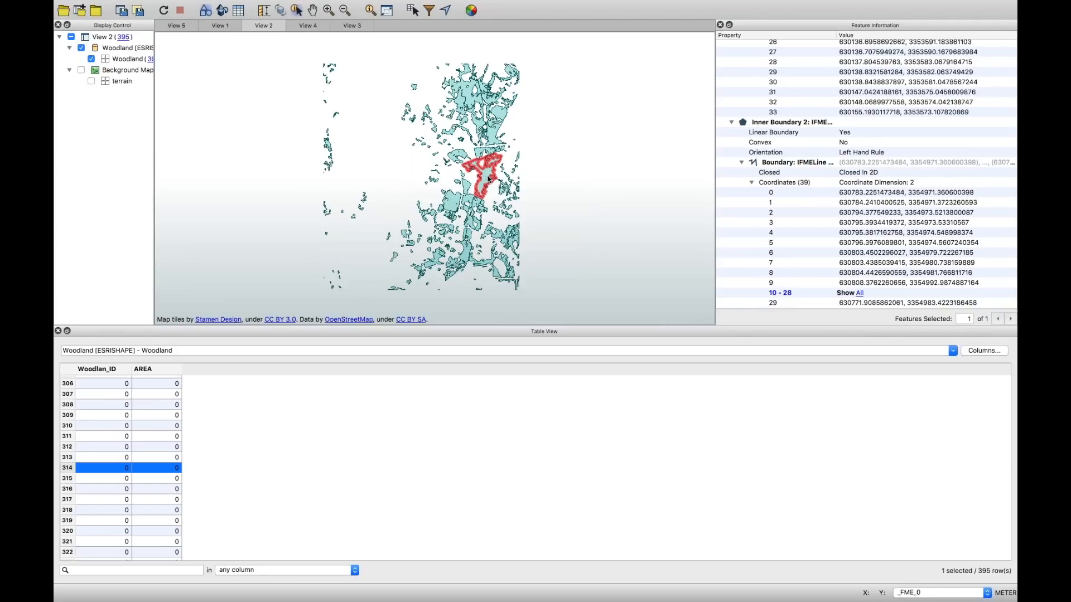
pyautogui.click(495, 130)
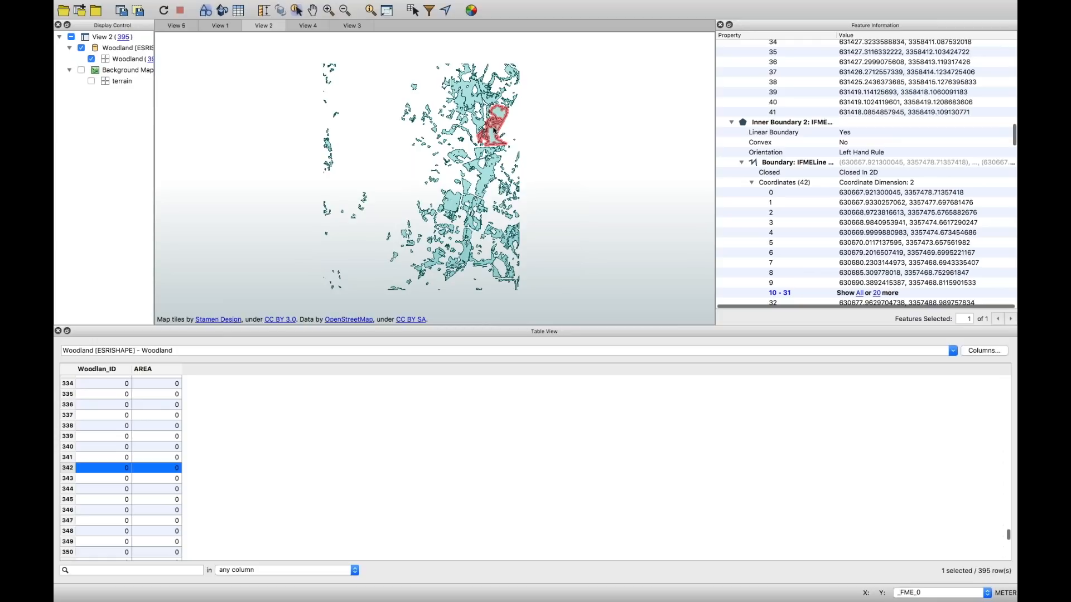
# Switch back to FME Workbench with the PDF translation workspace
pyautogui.press('super+Tab')
pyautogui.press('super+Tab')
pyautogui.press('super+Tab')
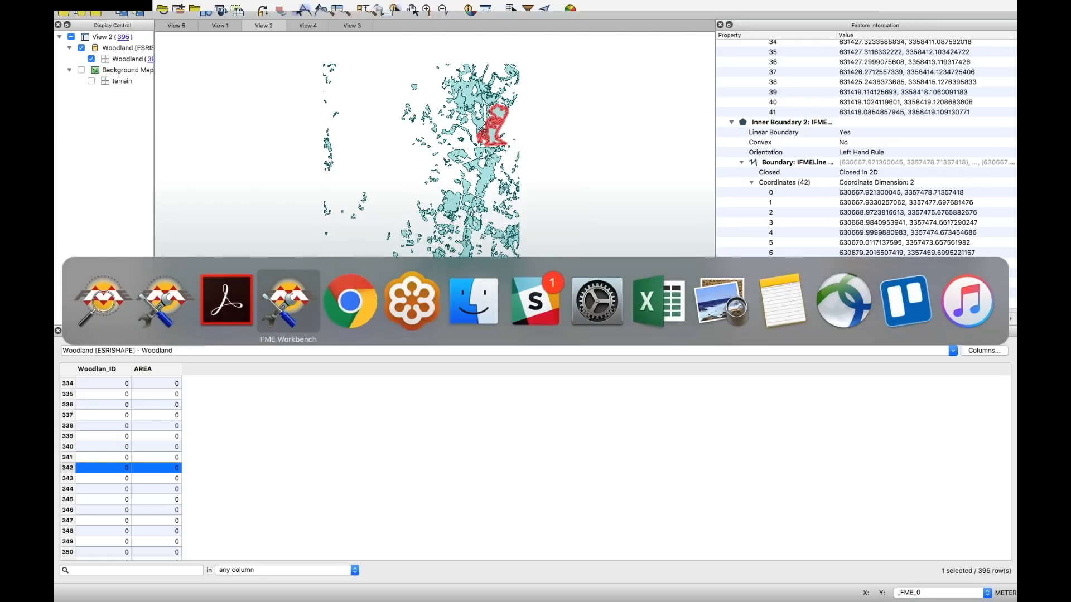
pyautogui.press('super+Tab')
pyautogui.press('super+Tab')
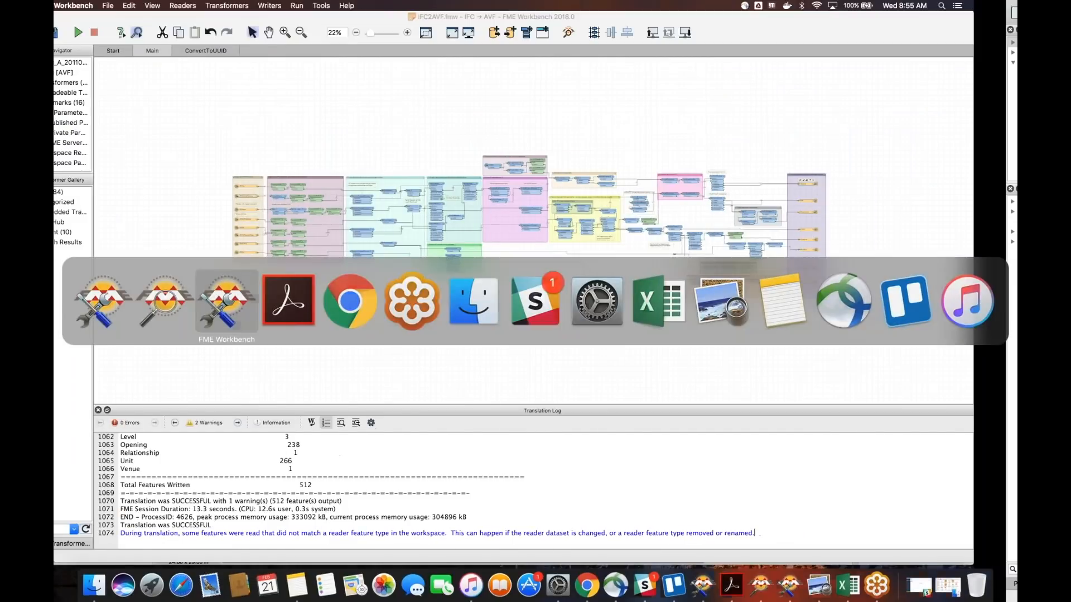
pyautogui.click(571, 281)
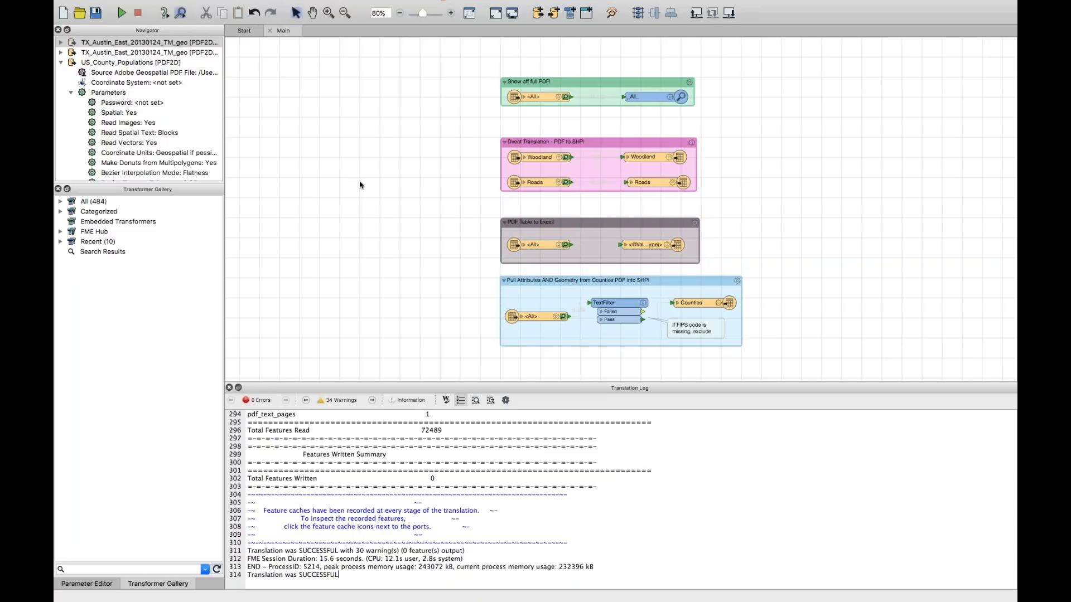
# Examine the Adobe Geospatial PDF reader's parameters, including the Coordinate Units options, without adding the reader
pyautogui.write('pdf')
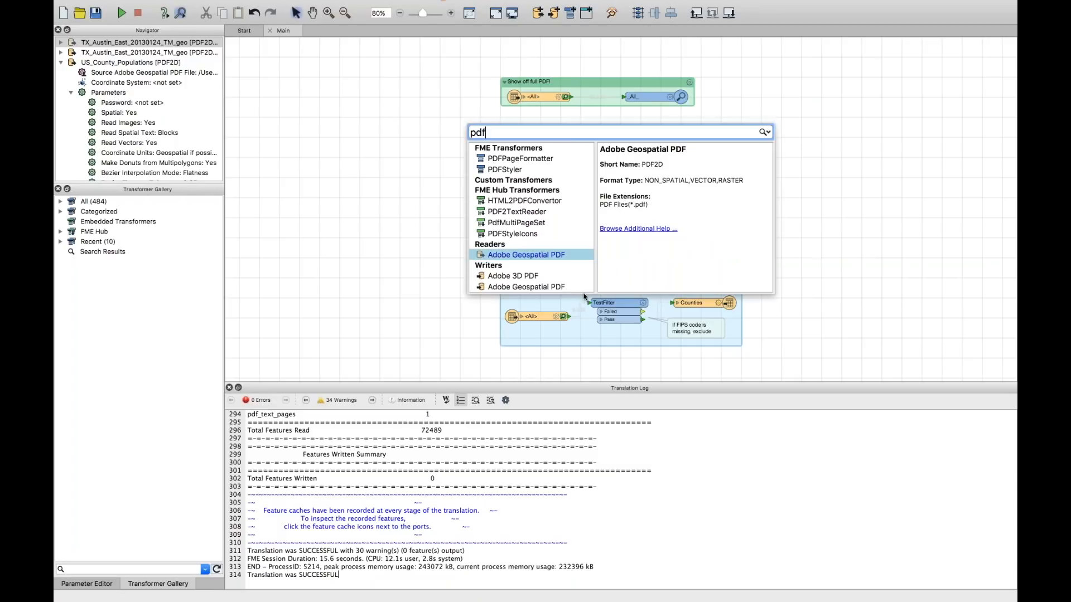
pyautogui.doubleClick(550, 258)
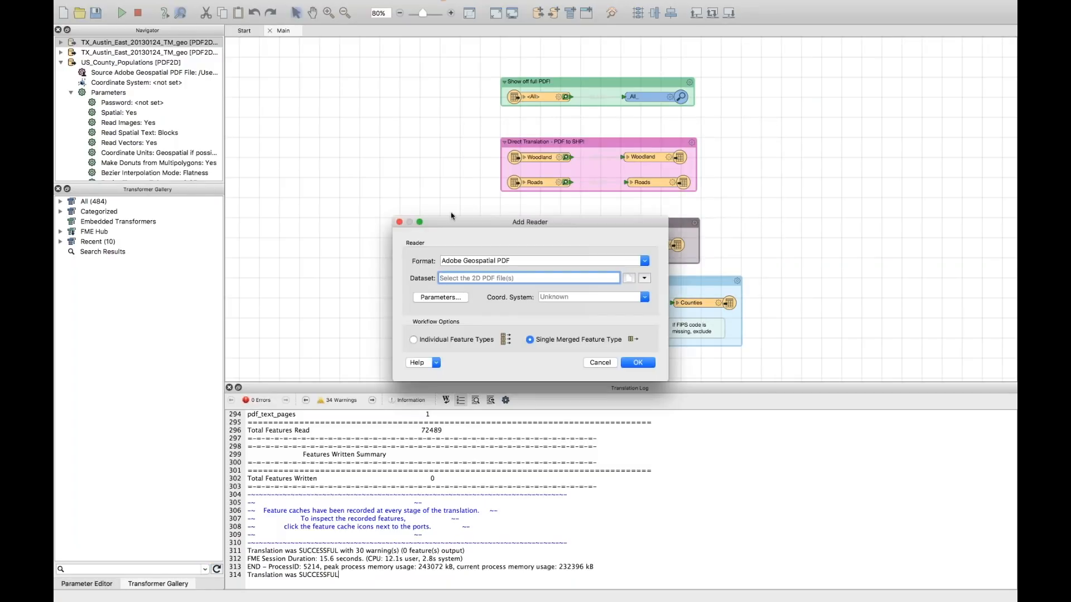
pyautogui.moveTo(453, 214); pyautogui.dragTo(333, 102)
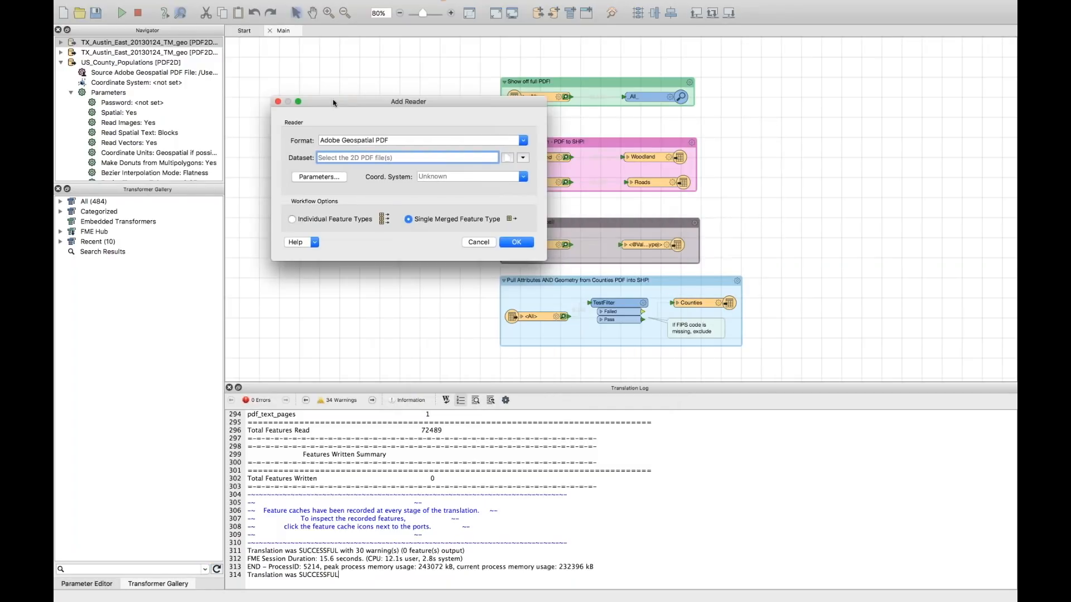
pyautogui.click(322, 178)
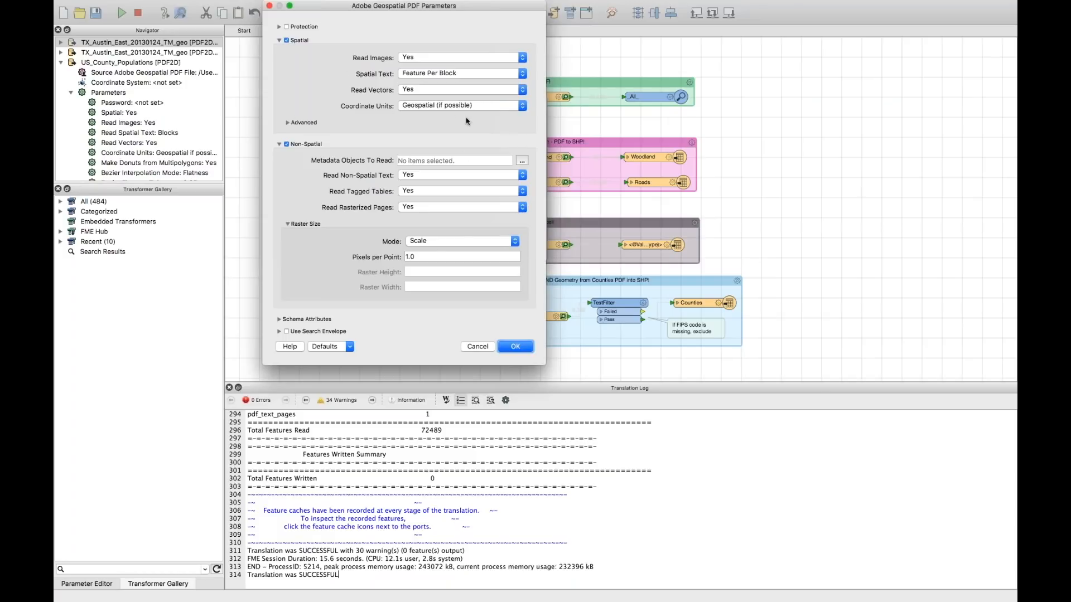
pyautogui.click(443, 109)
pyautogui.click(443, 110)
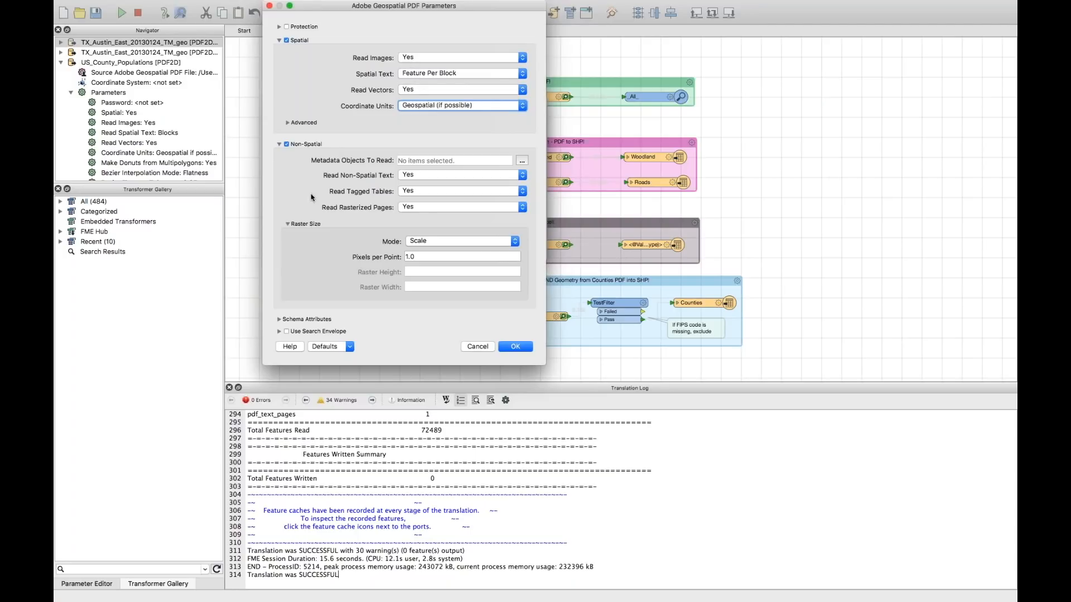
pyautogui.click(271, 7)
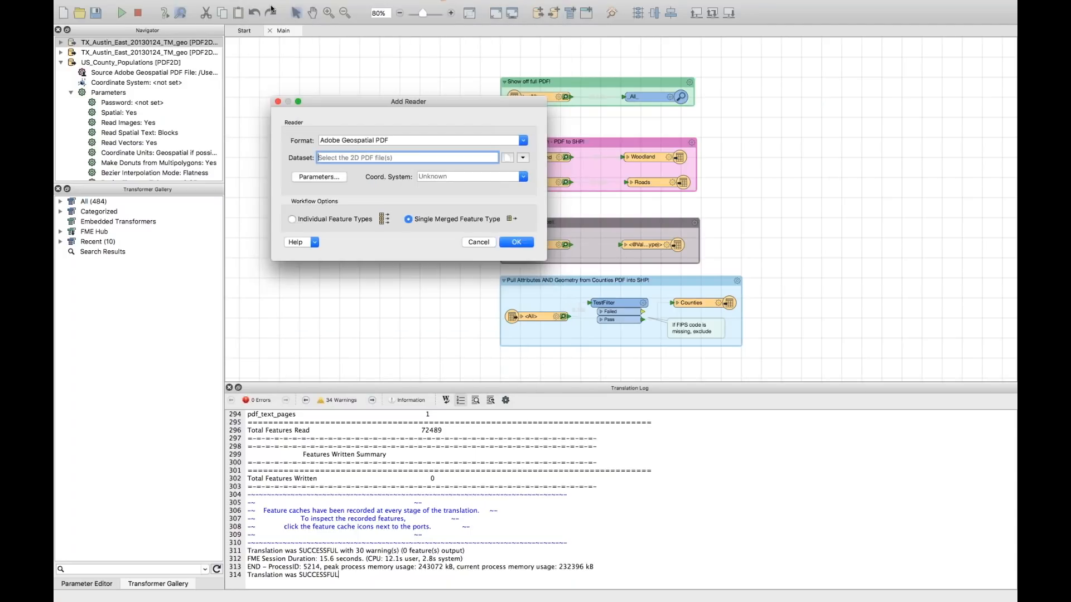
pyautogui.click(278, 101)
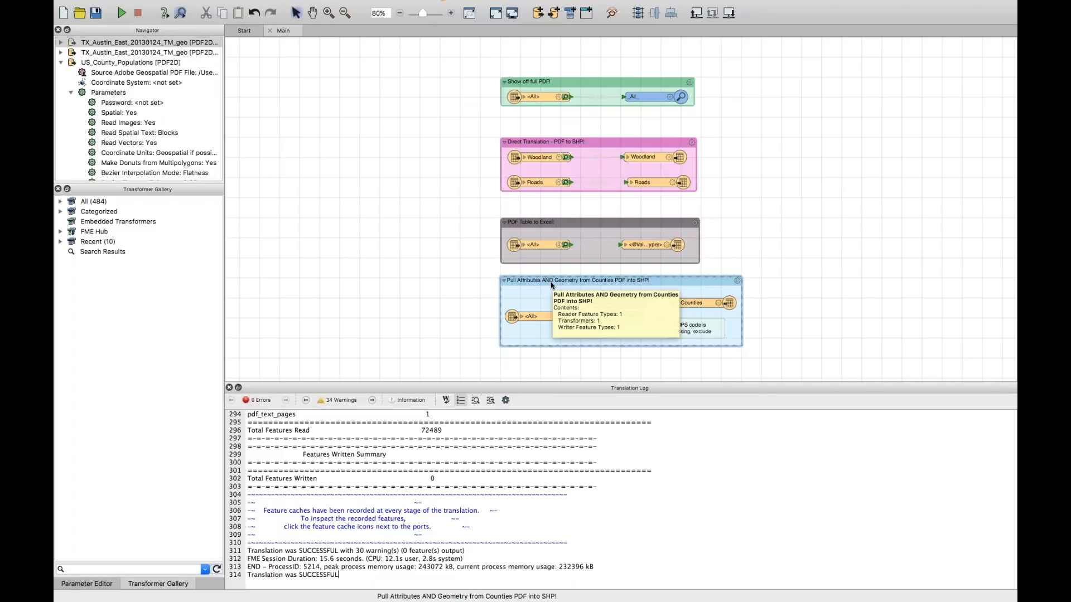
# Switch to Acrobat Reader and view the US_County_Populations PDF map
pyautogui.moveTo(729, 587)
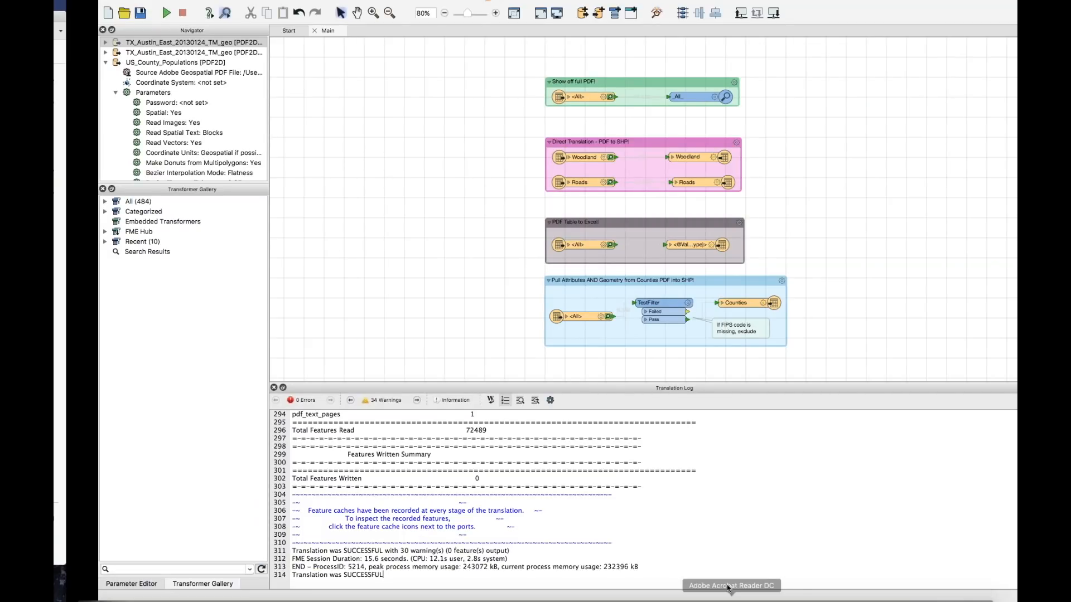
pyautogui.click(728, 585)
pyautogui.hotkey('ctrl', 'Tab')
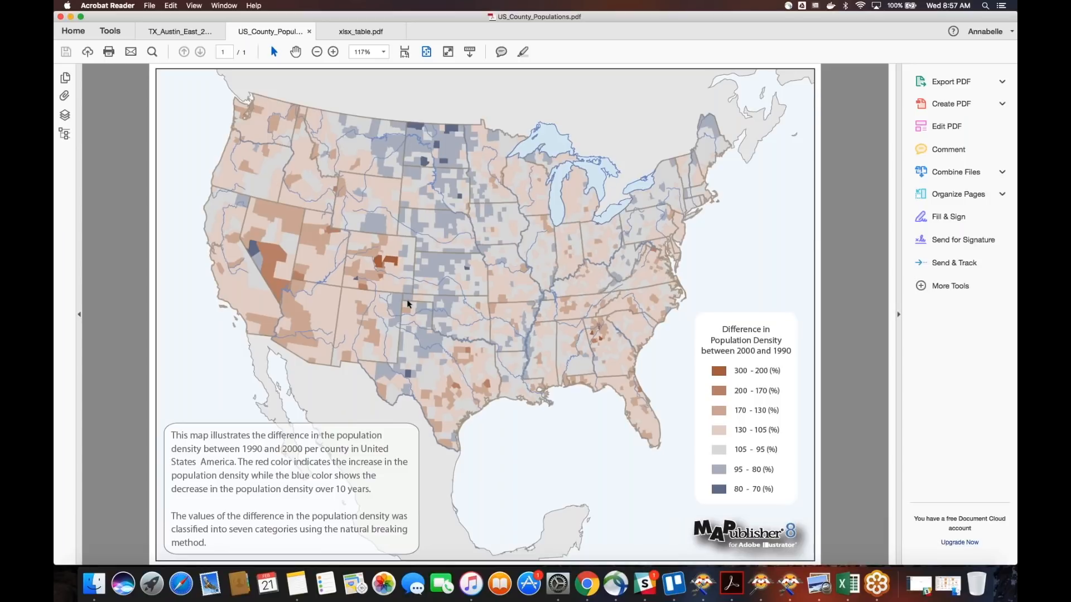
# Return to FME Workbench and review the reader and TestFilter in the Counties PDF to SHP section
pyautogui.press('super+Tab')
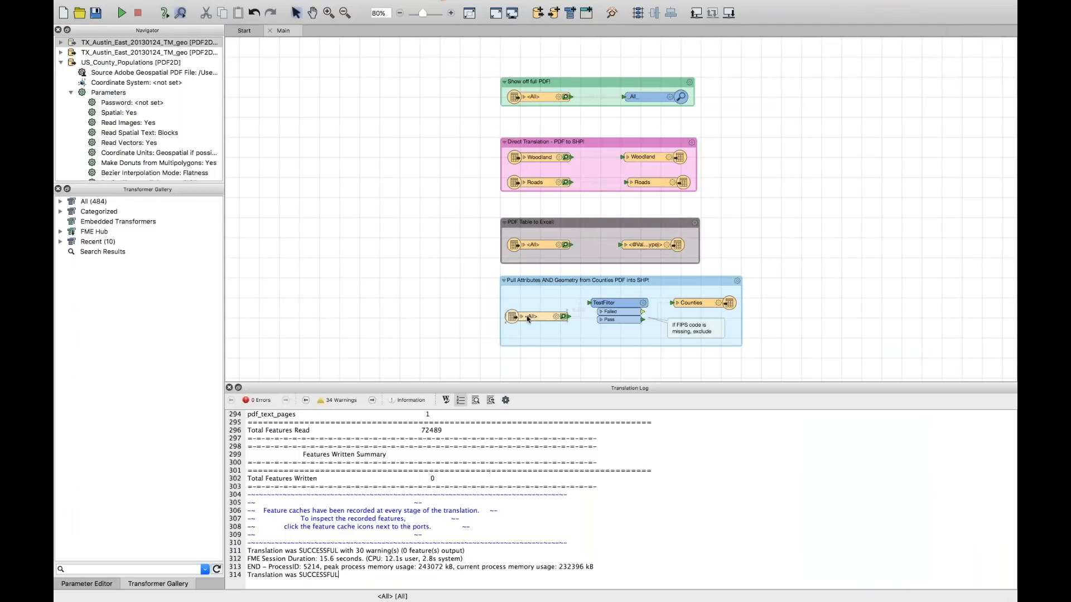
pyautogui.moveTo(528, 319)
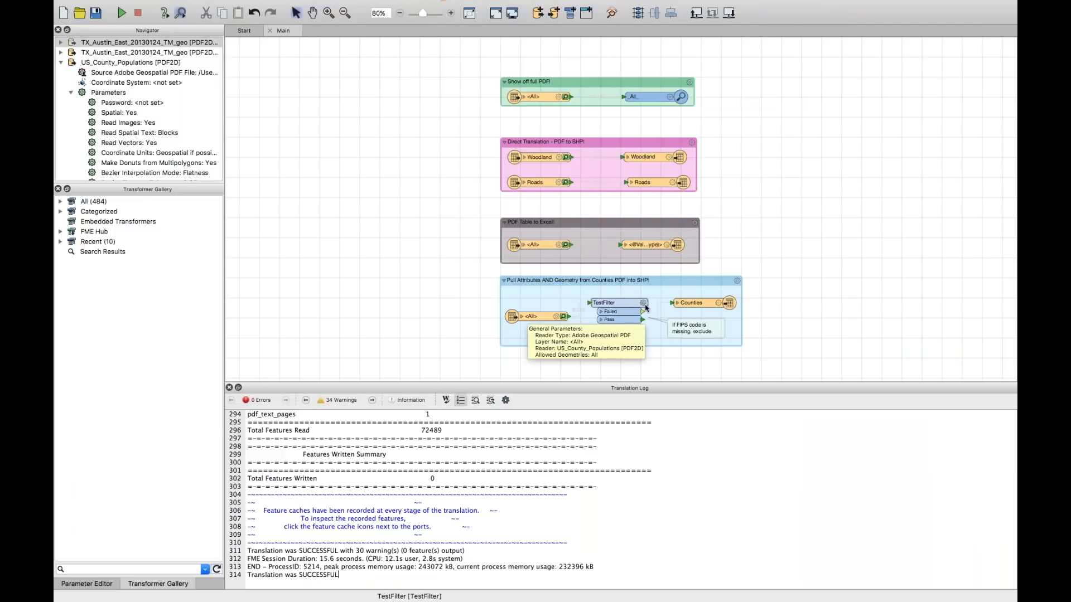
pyautogui.moveTo(646, 308)
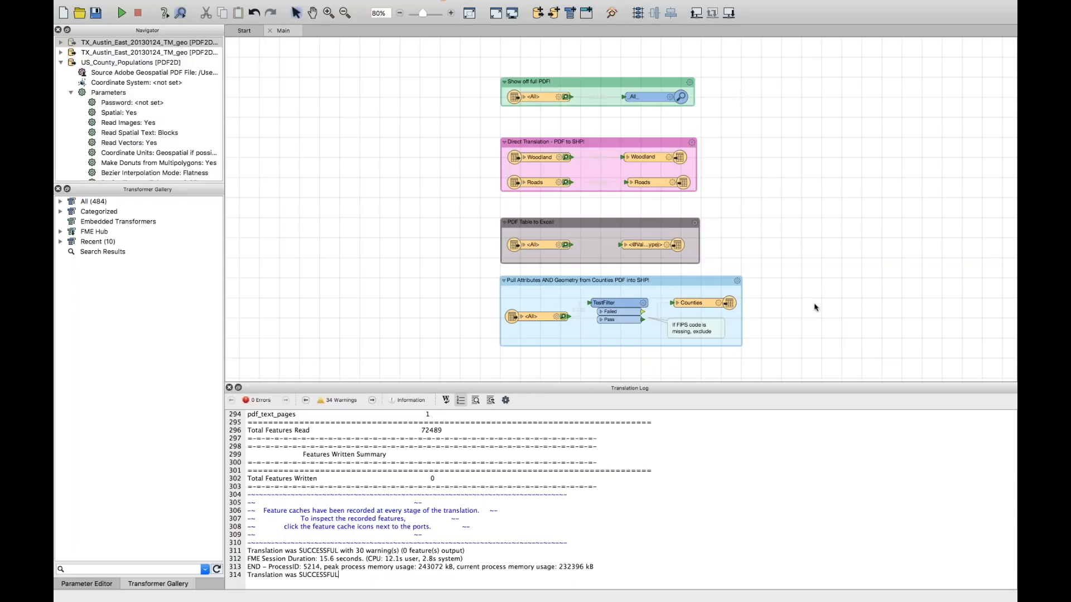
# In FME Data Inspector, review the pdf_table and Counties results, inspecting the attributes of Butler county in Kansas
pyautogui.press('super+Tab')
pyautogui.press('super+Tab')
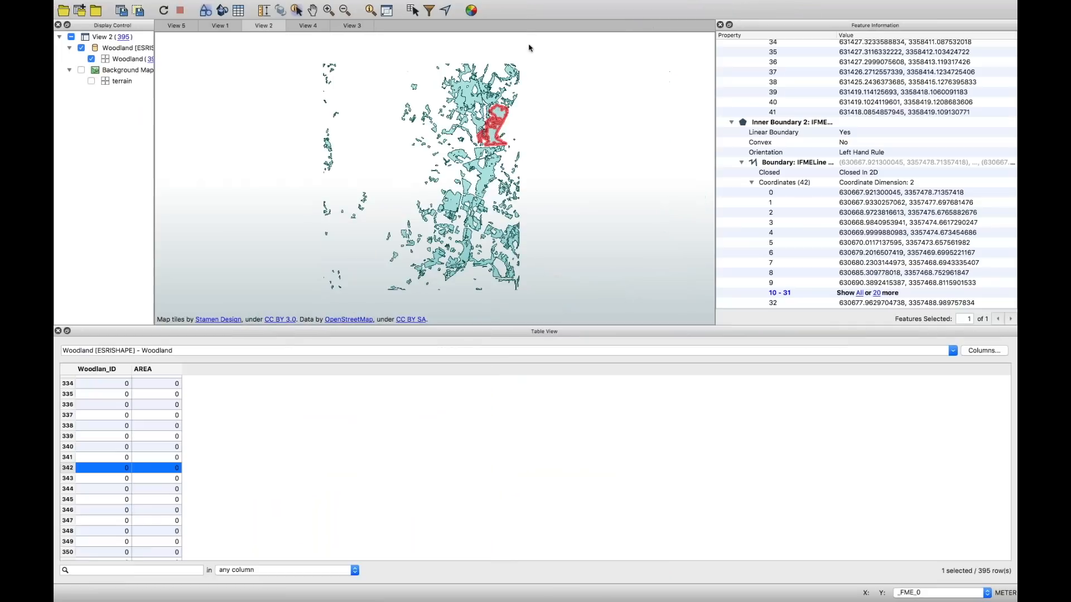
pyautogui.click(308, 26)
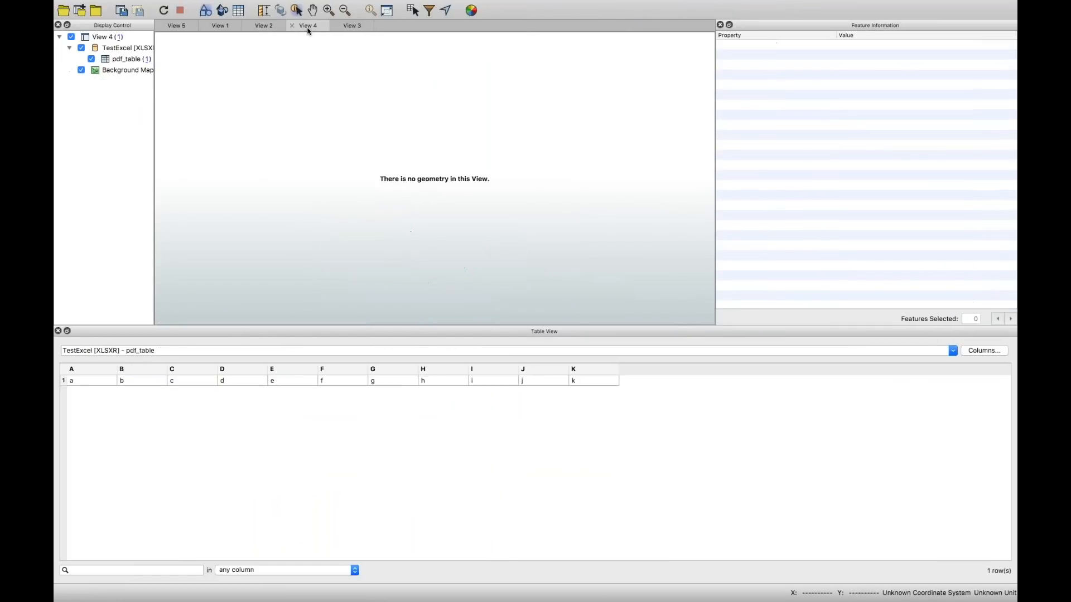
pyautogui.click(349, 26)
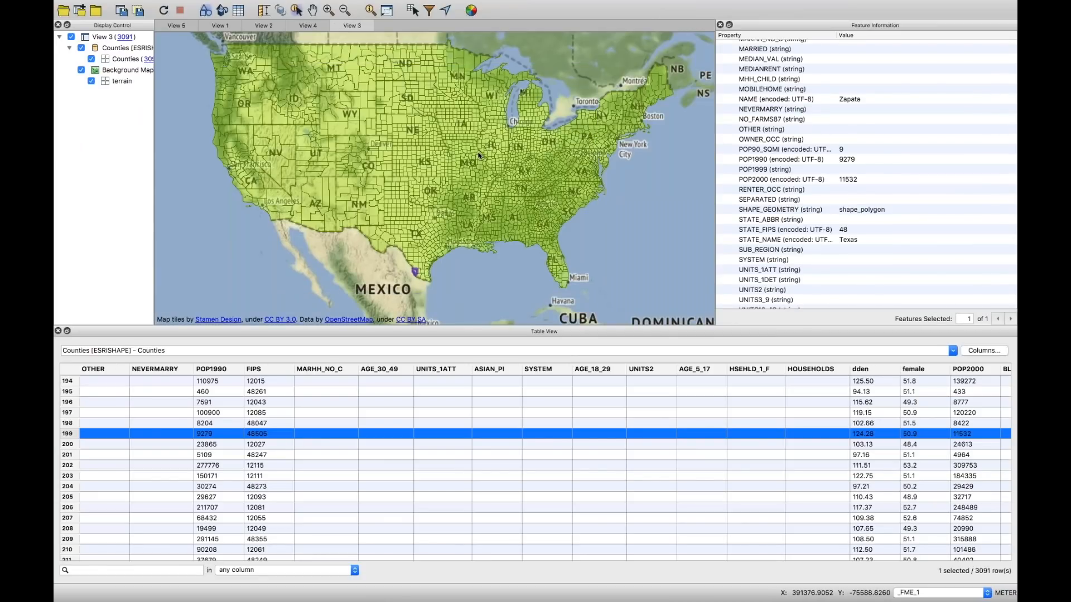
pyautogui.click(433, 169)
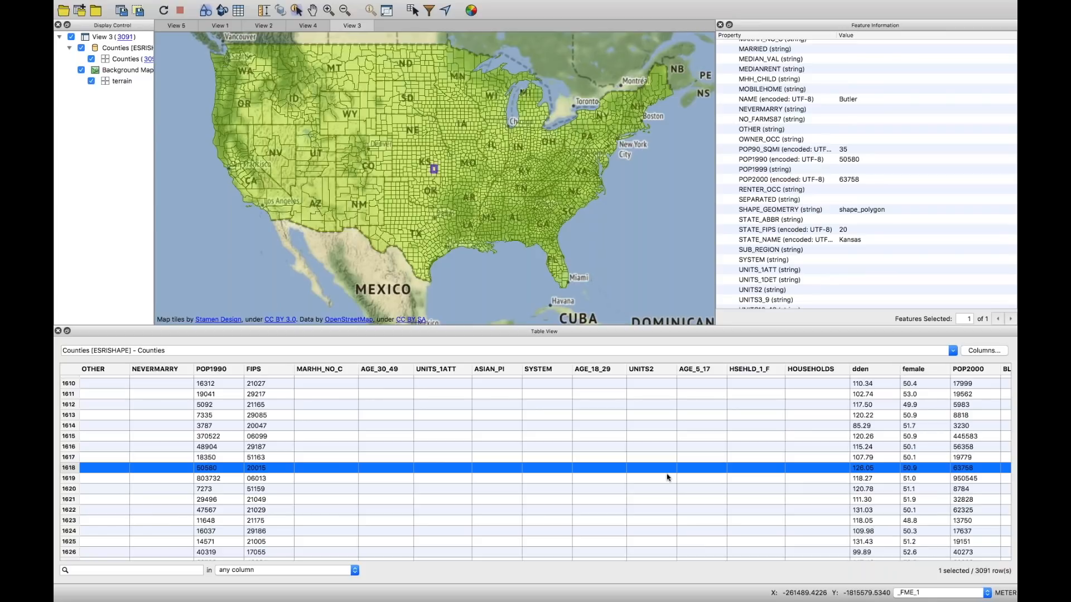
# Examine the remaining attribute columns of the Counties table, from POP2000 and xls_popden through STATE_NAME to NAME, den00 and male
pyautogui.hscroll(10, 668, 477)
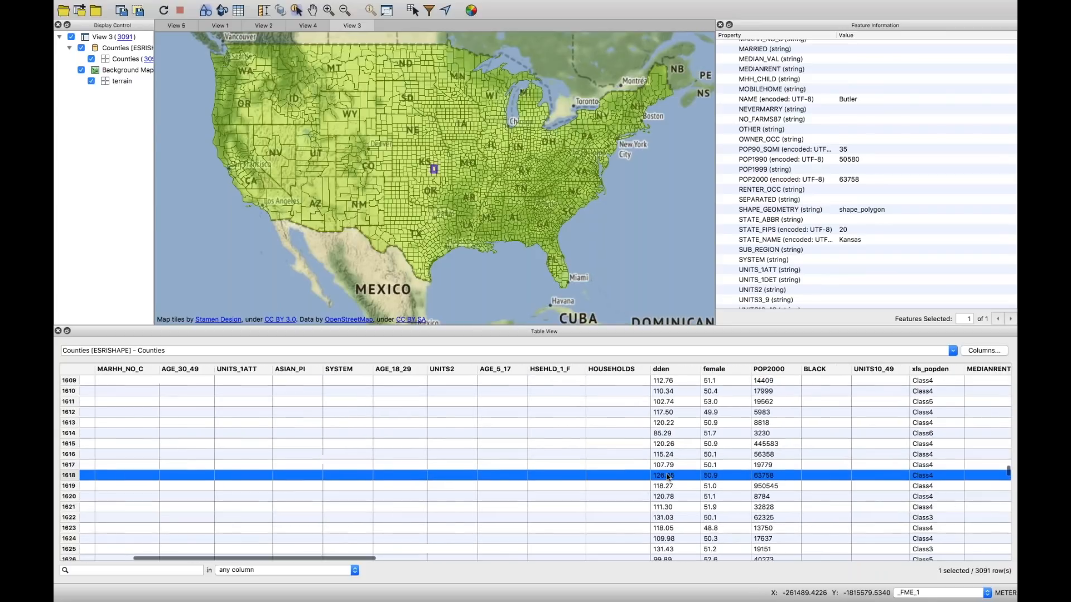
pyautogui.hscroll(5, 668, 478)
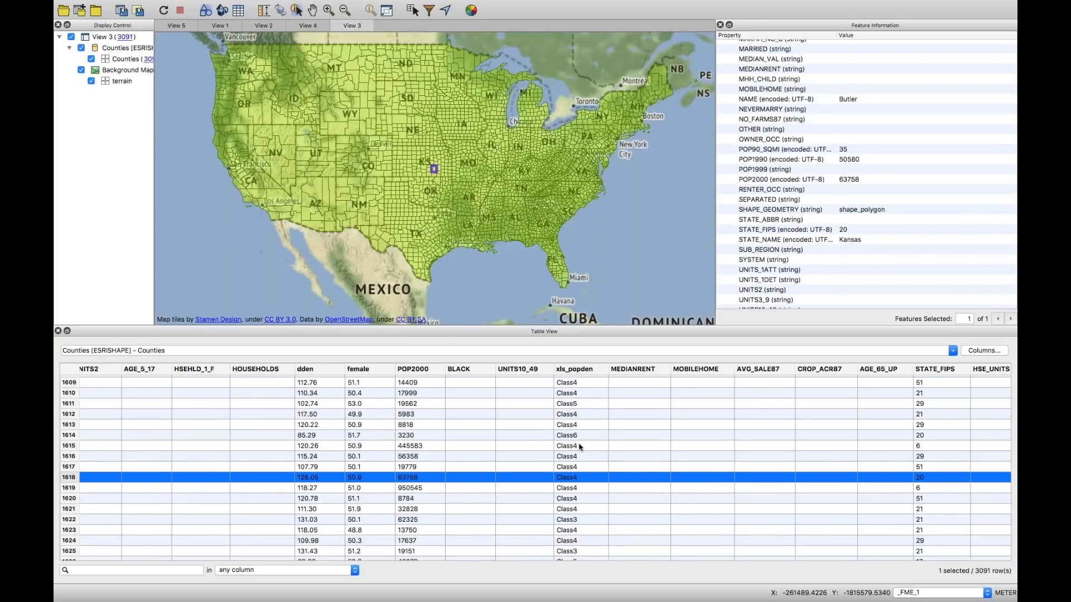
pyautogui.hscroll(10, 579, 446)
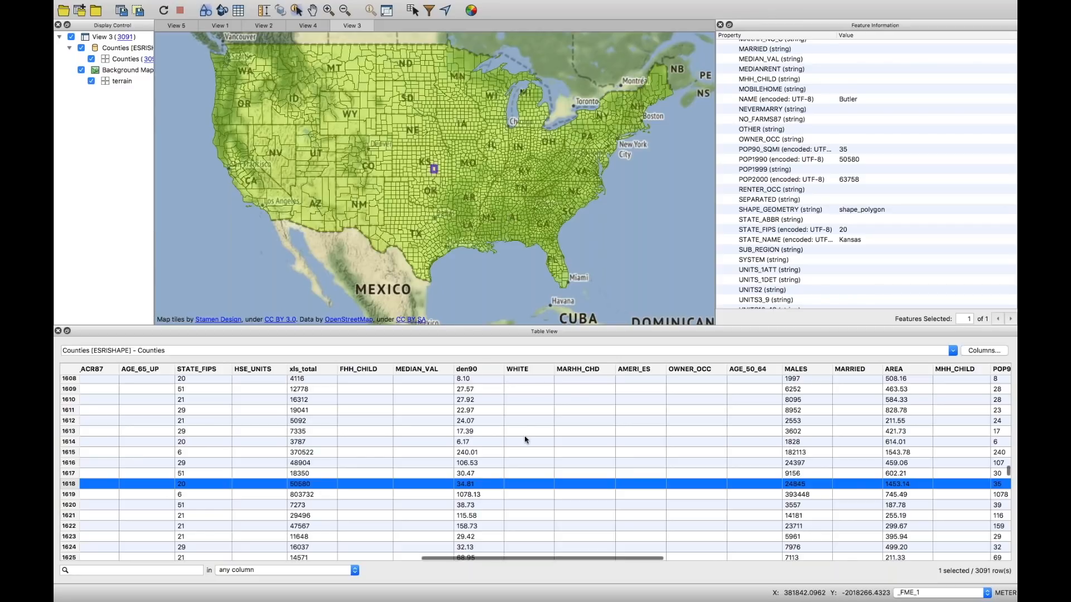
pyautogui.hscroll(10, 525, 440)
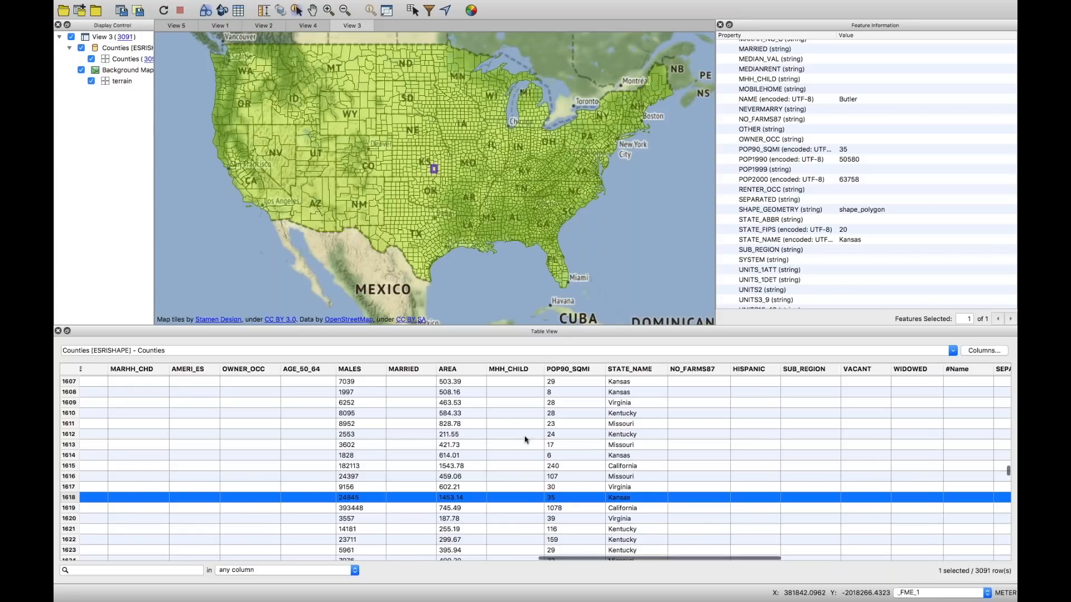
pyautogui.hscroll(10, 525, 440)
pyautogui.scroll(2, 524, 440)
pyautogui.scroll(15, 524, 440)
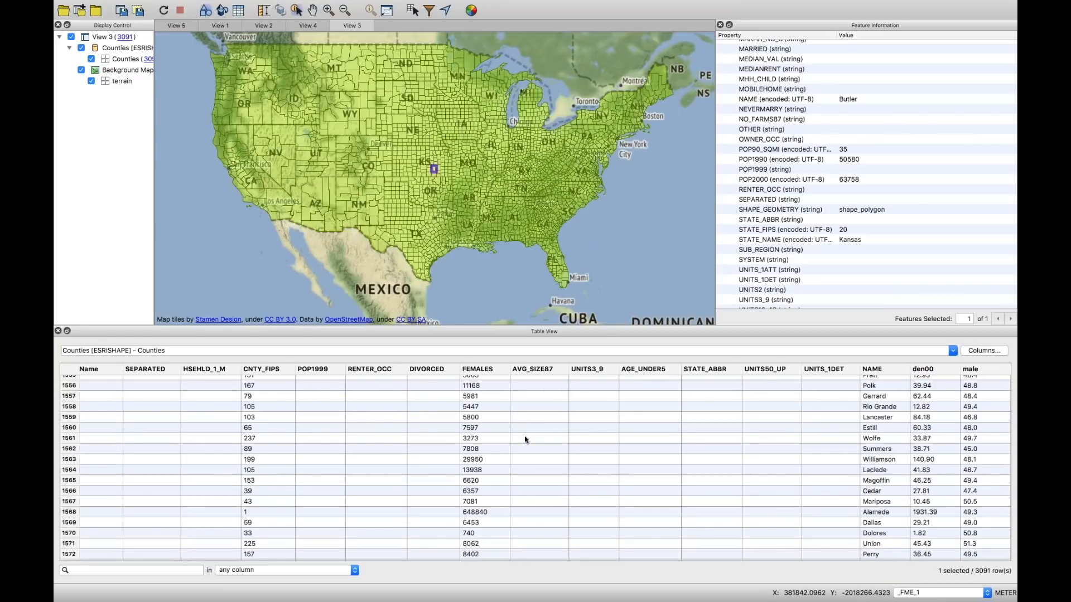
pyautogui.press('super+Tab')
pyautogui.press('super+Tab')
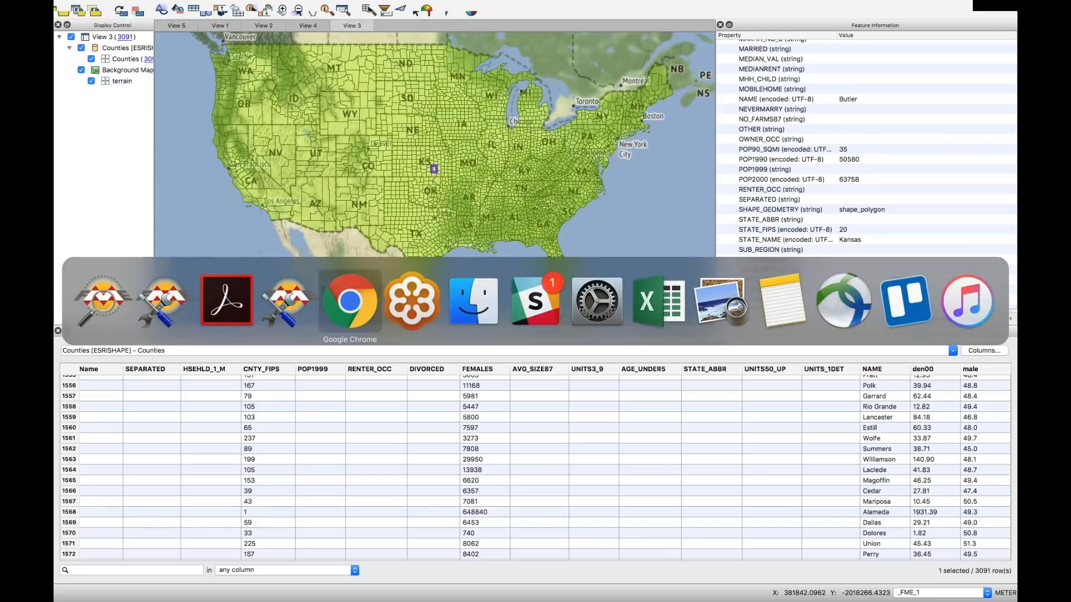
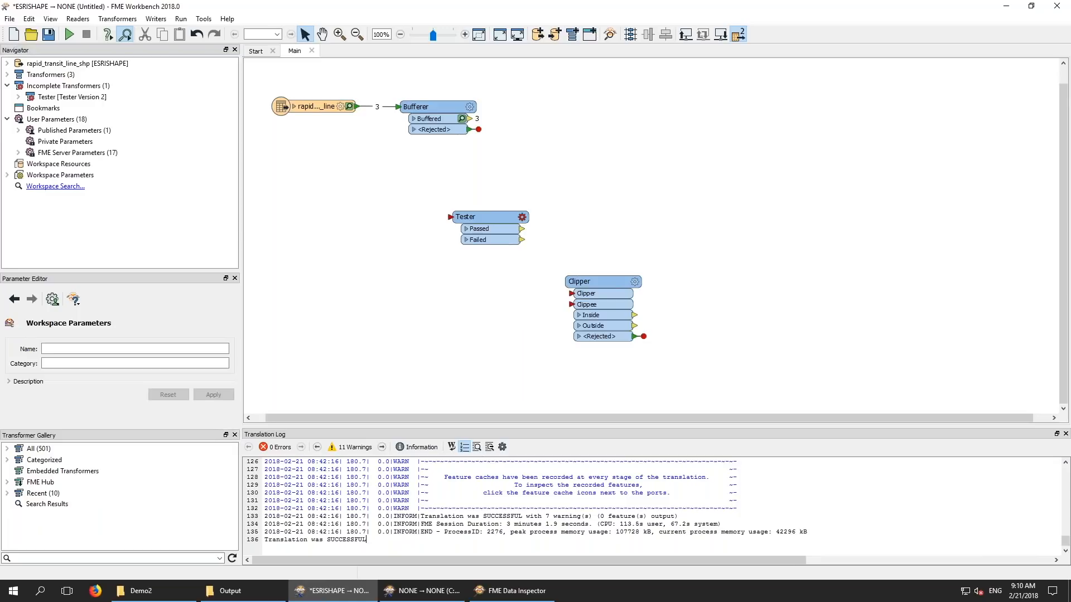
# In FME Workbench, open the CSVSortNSample.fmwt template from the DeepDive Demo4 folder, discarding the current workspace's changes
pyautogui.click(31, 34)
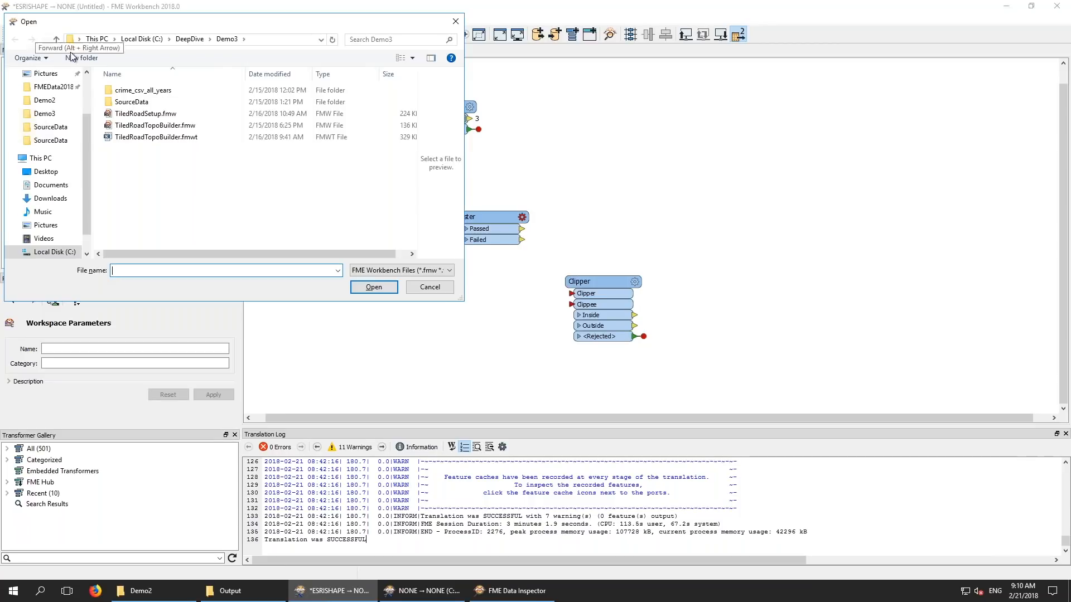
pyautogui.click(189, 39)
pyautogui.doubleClick(125, 126)
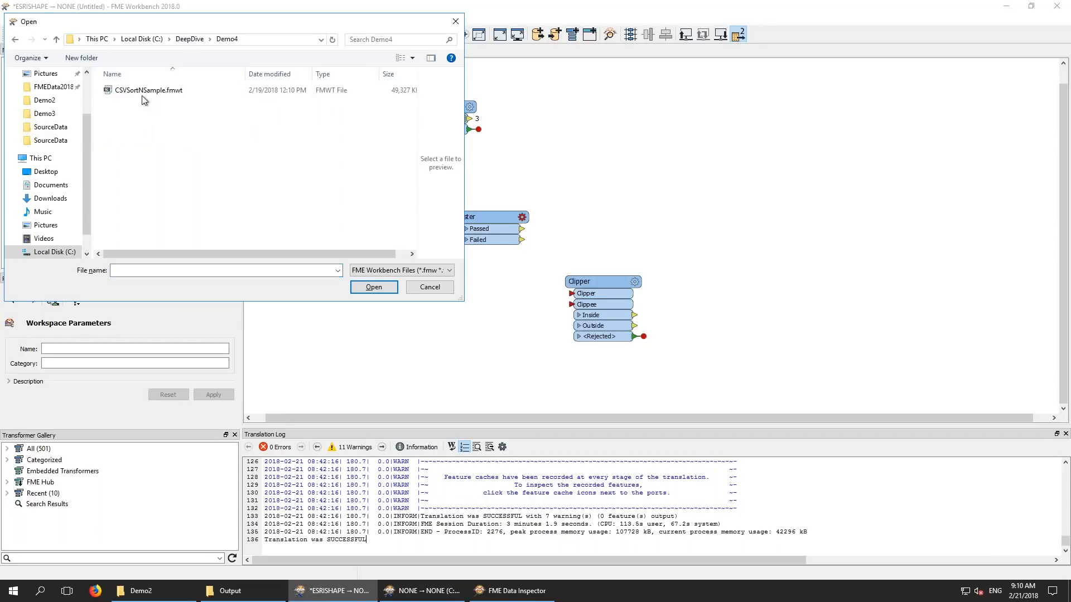
pyautogui.doubleClick(143, 90)
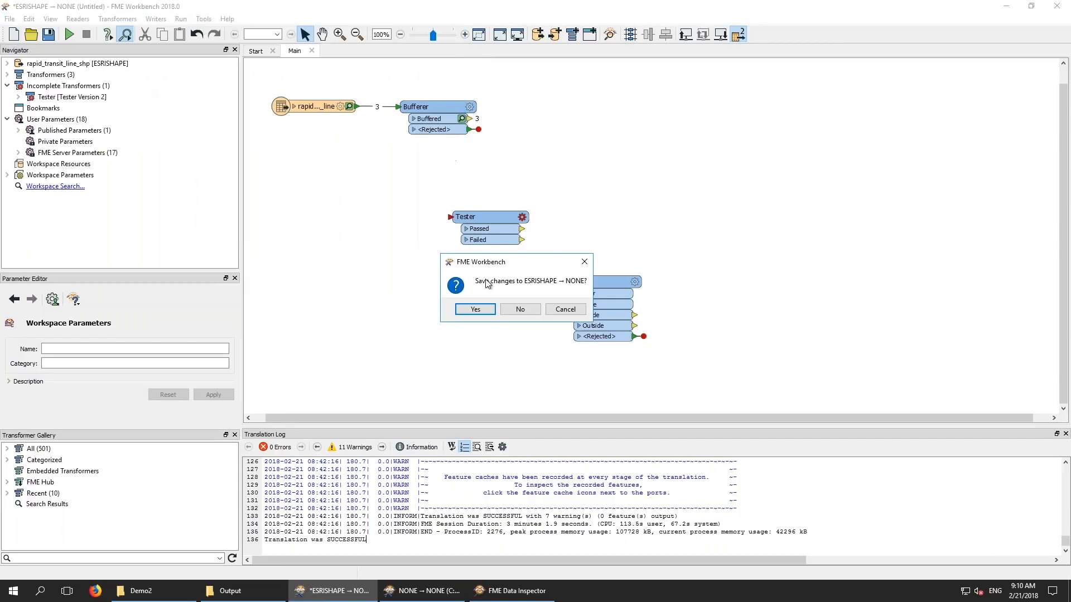
pyautogui.click(520, 310)
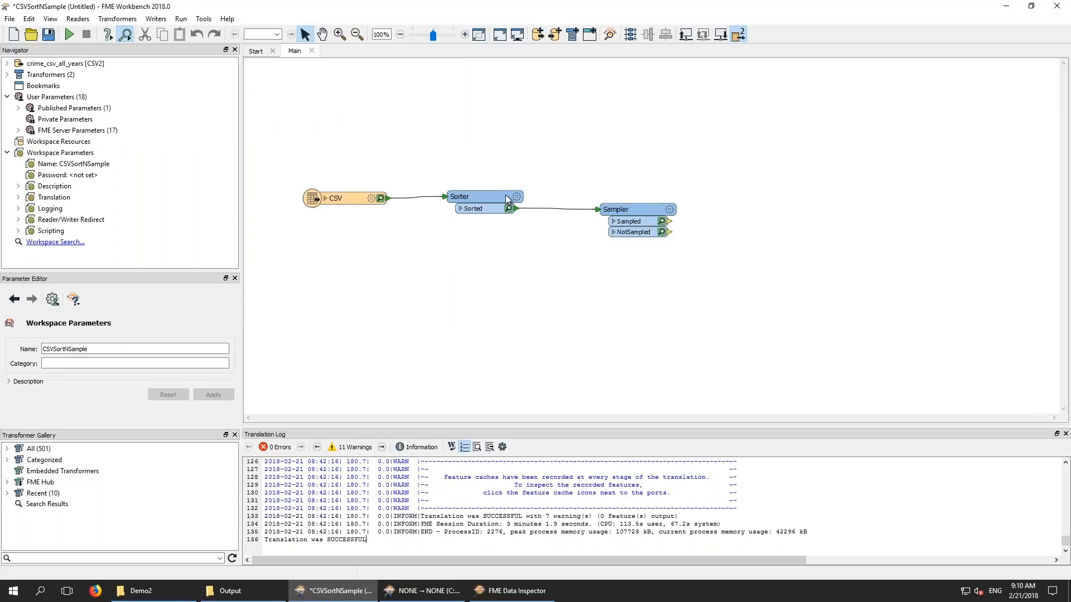
# Set the Sampler's Randomize Sampling parameter to No
pyautogui.click(669, 209)
pyautogui.click(589, 327)
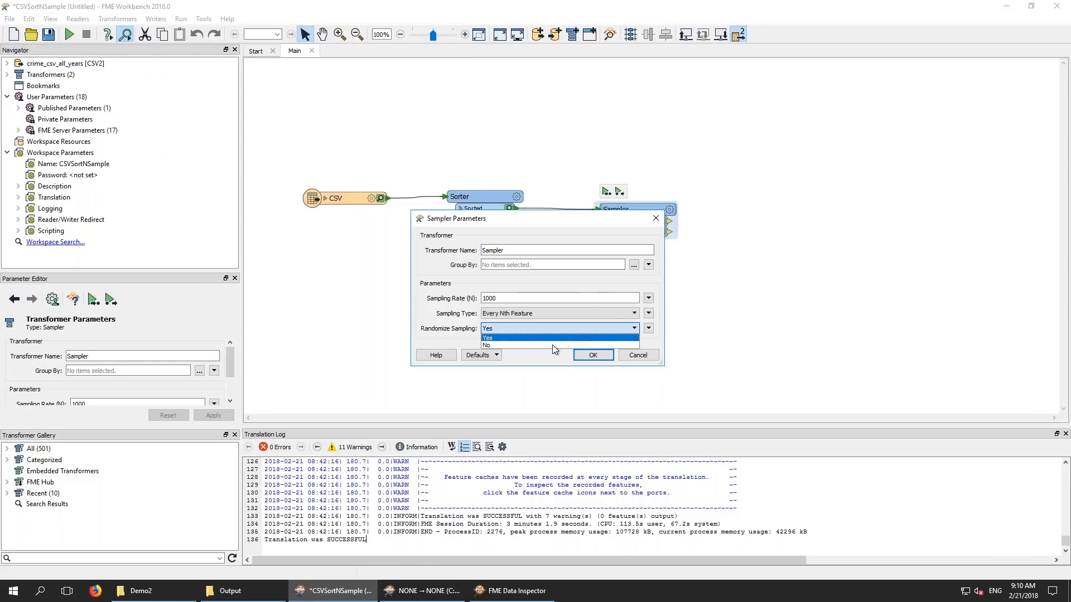
pyautogui.click(558, 343)
pyautogui.click(592, 357)
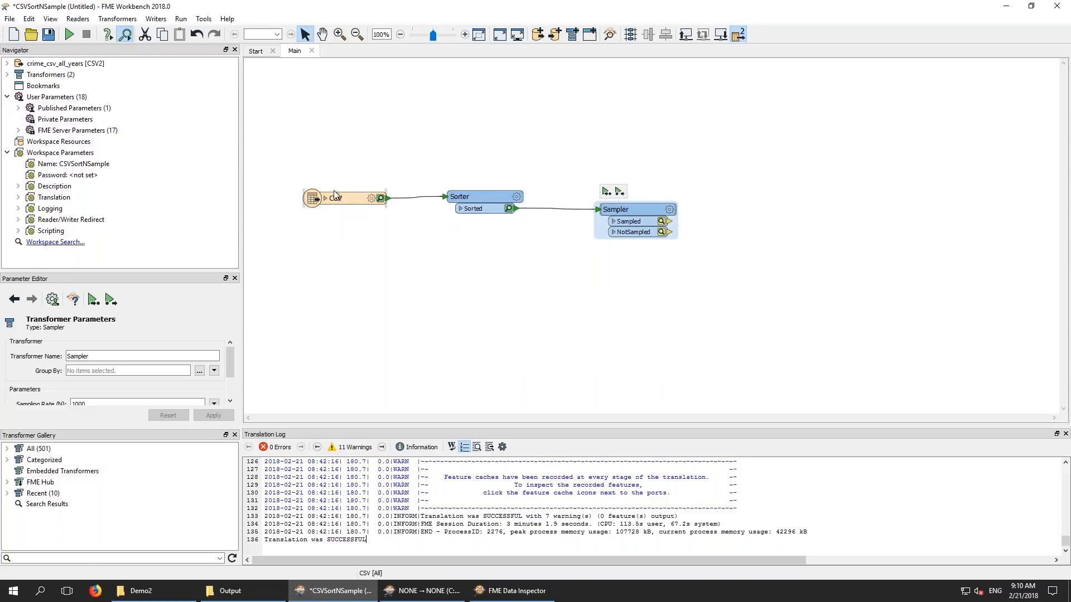
# Run the workspace twice with feature caching on and enlarge the Translation Log
pyautogui.click(69, 34)
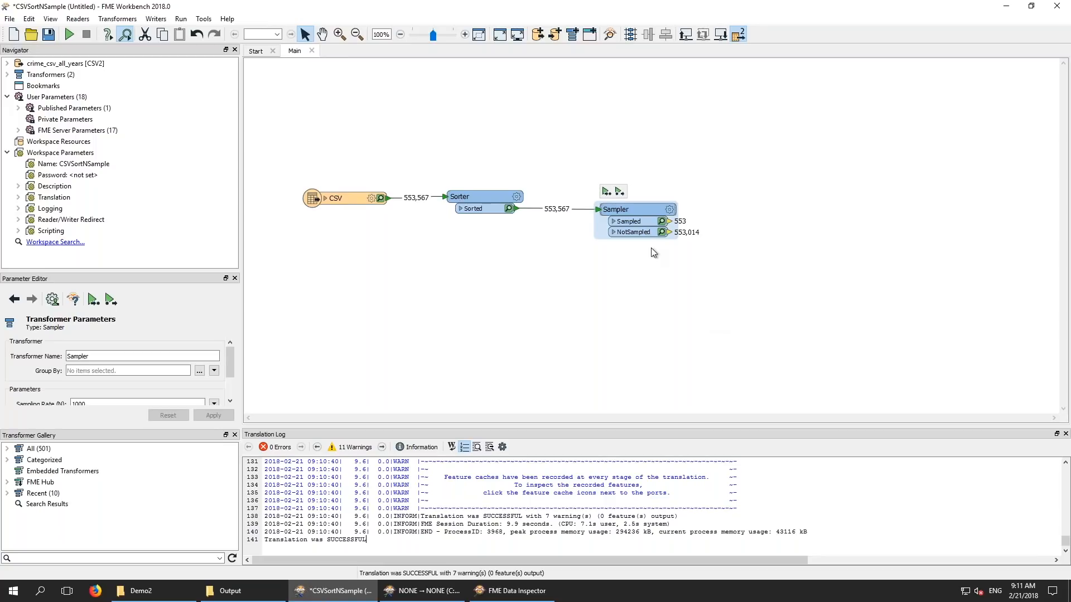
pyautogui.click(69, 34)
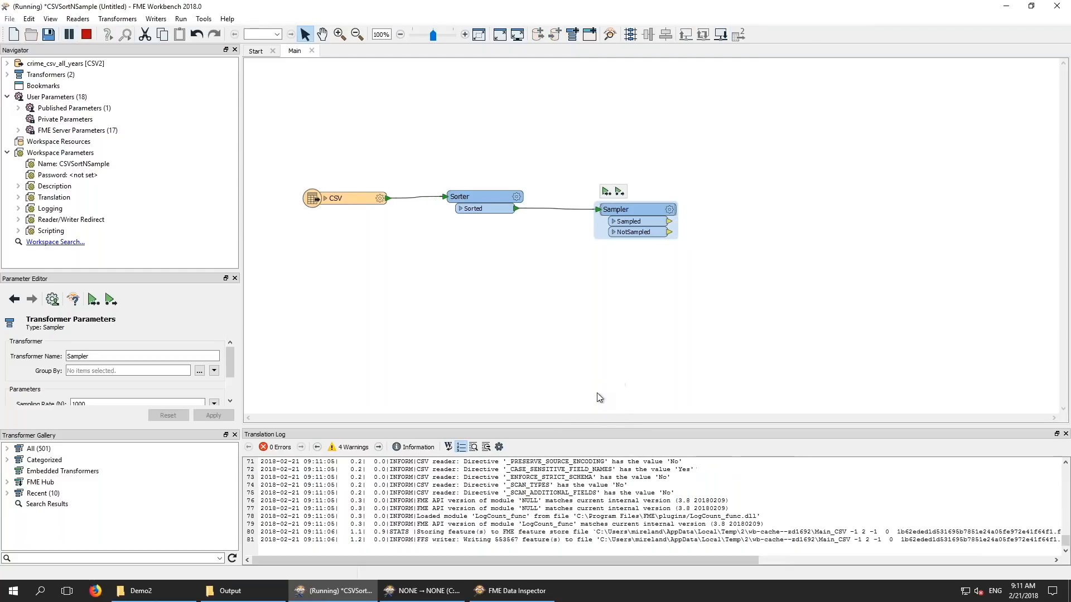
pyautogui.moveTo(599, 427); pyautogui.dragTo(599, 270)
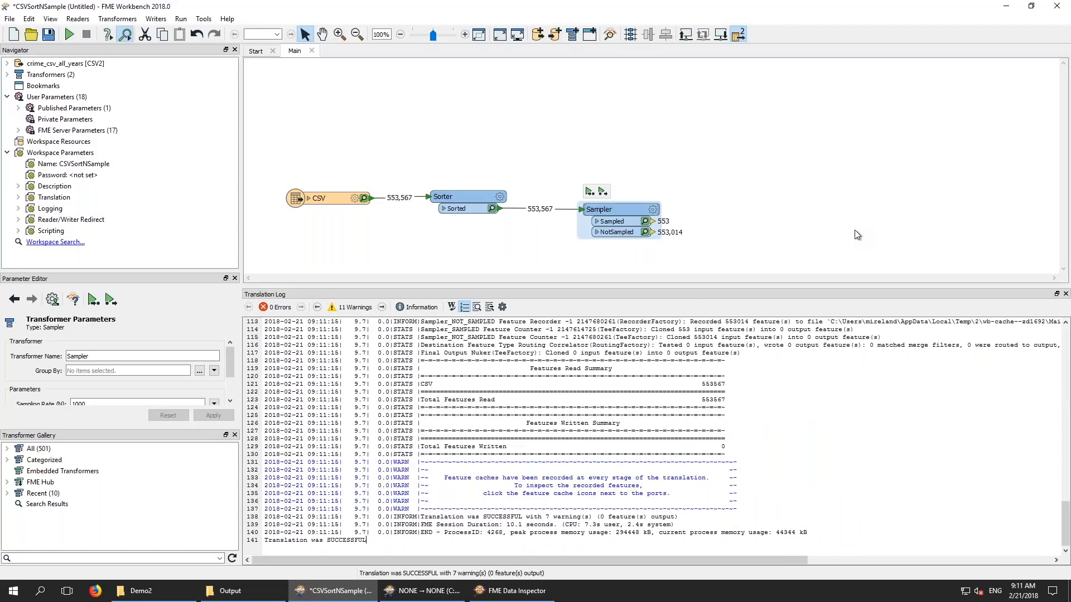
# Turn off feature caching and rerun the workspace
pyautogui.click(125, 34)
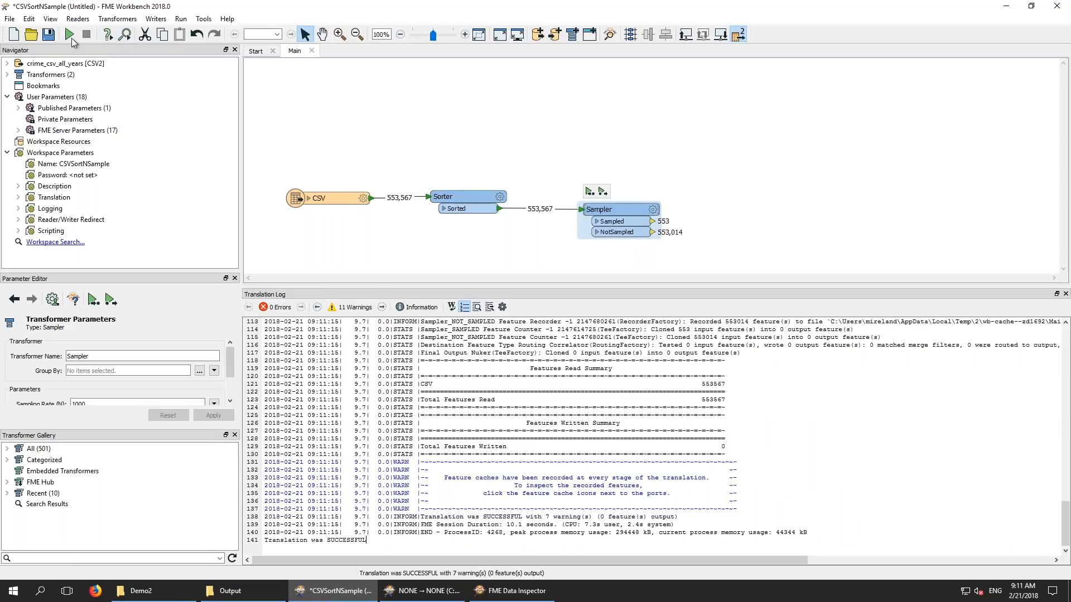
pyautogui.click(70, 36)
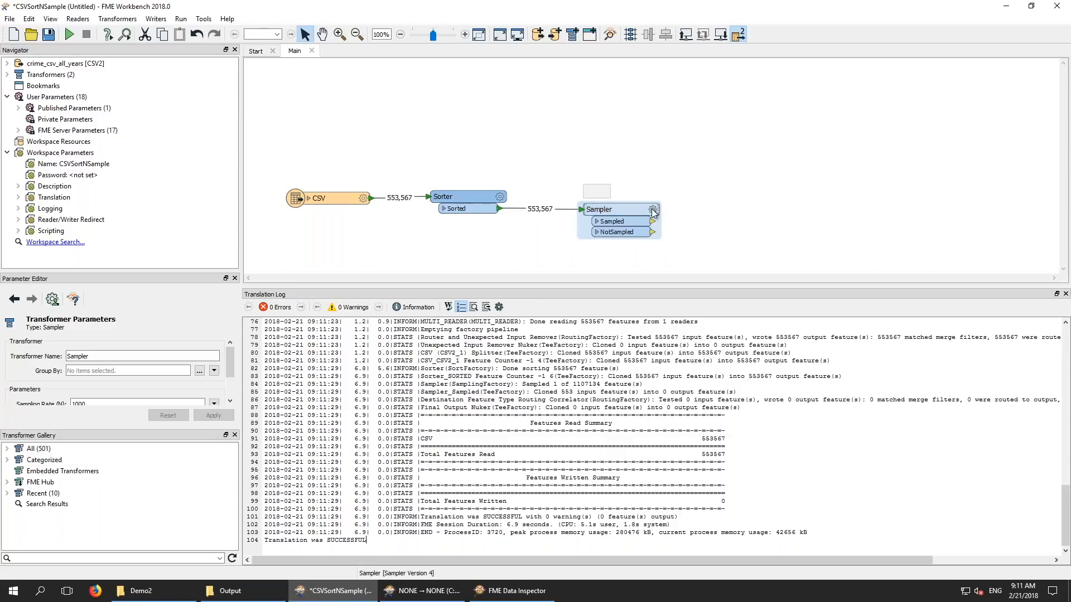
# Review the Sampler's sampling rate, sampling type and randomize settings, then close its parameters without editing them
pyautogui.moveTo(654, 212)
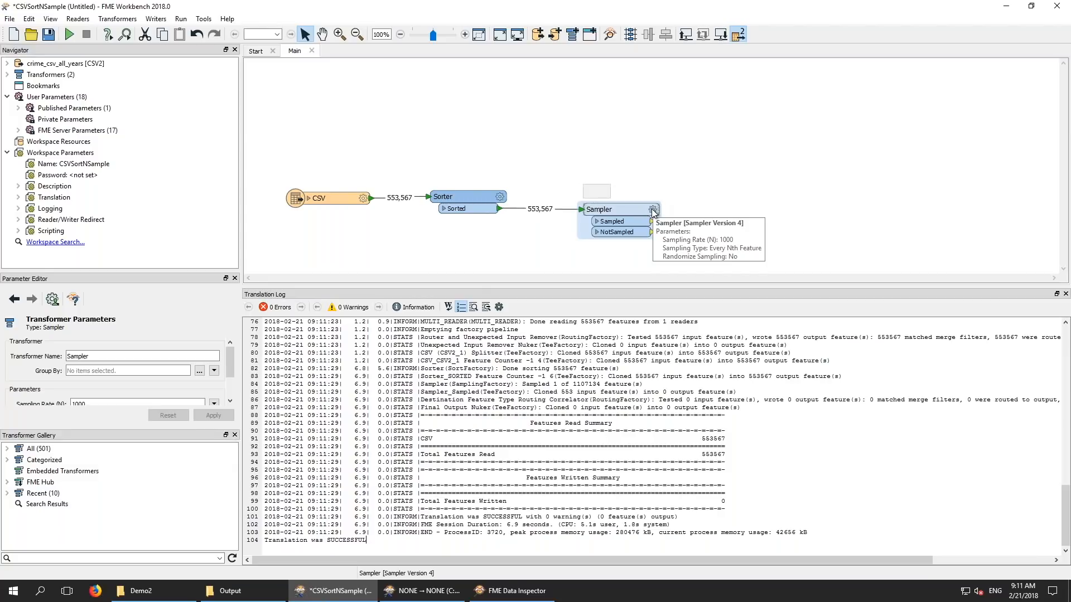
pyautogui.click(653, 210)
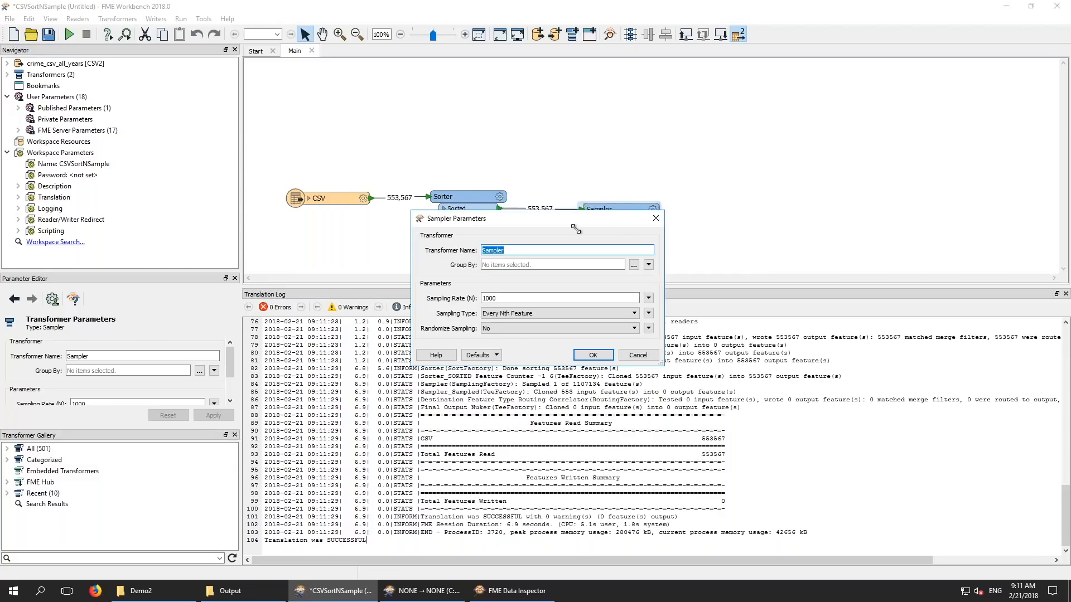
pyautogui.click(637, 377)
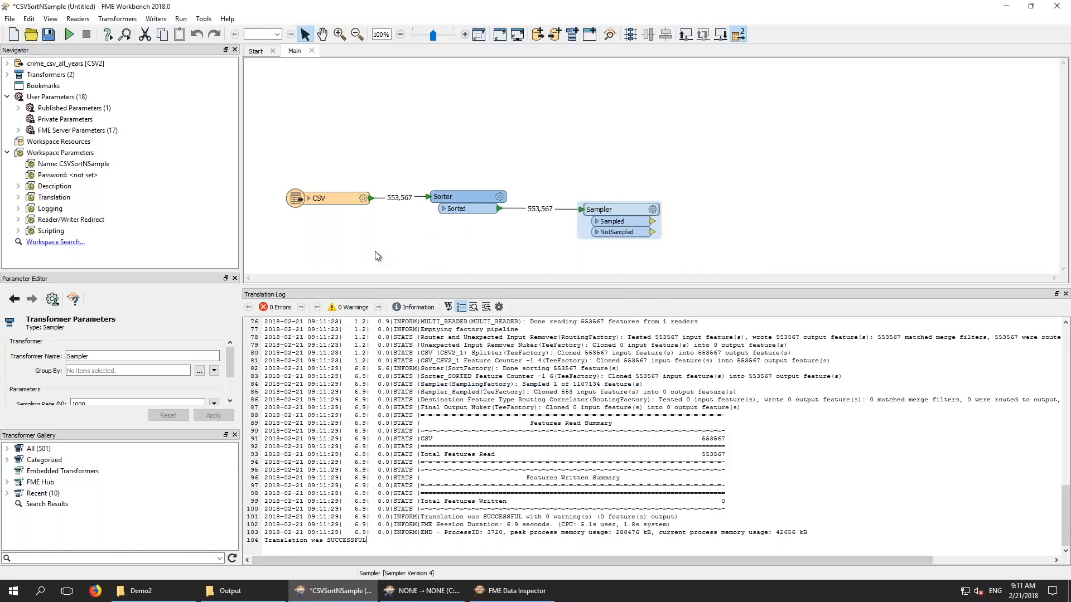
# Spread out the CSV reader and Sorter and insert an AttributeCreator on the connection between them
pyautogui.moveTo(331, 196); pyautogui.dragTo(296, 205)
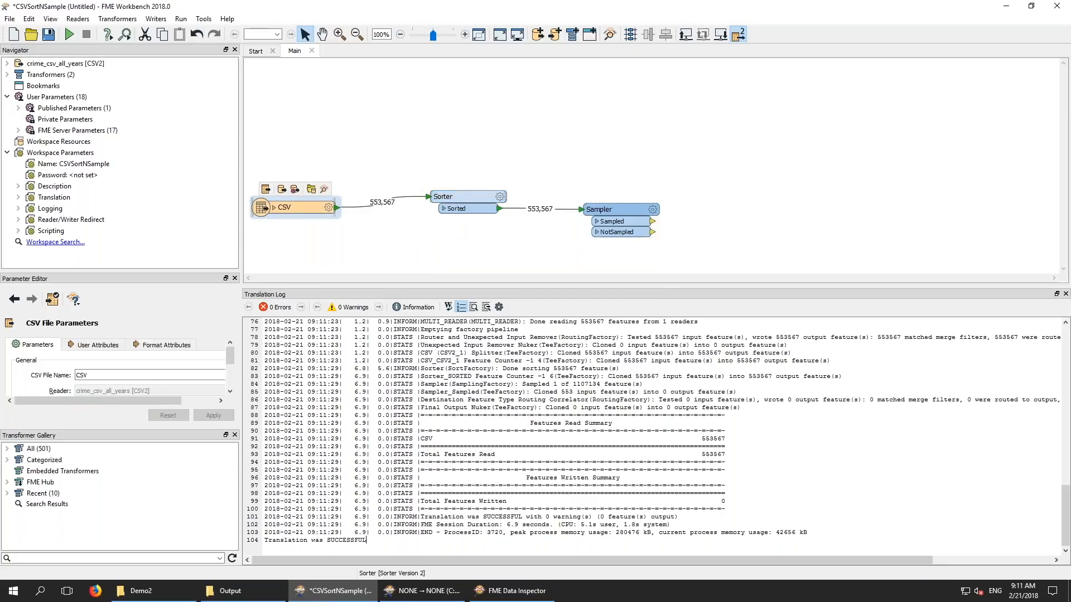
pyautogui.moveTo(458, 196); pyautogui.dragTo(589, 155)
pyautogui.click(437, 195)
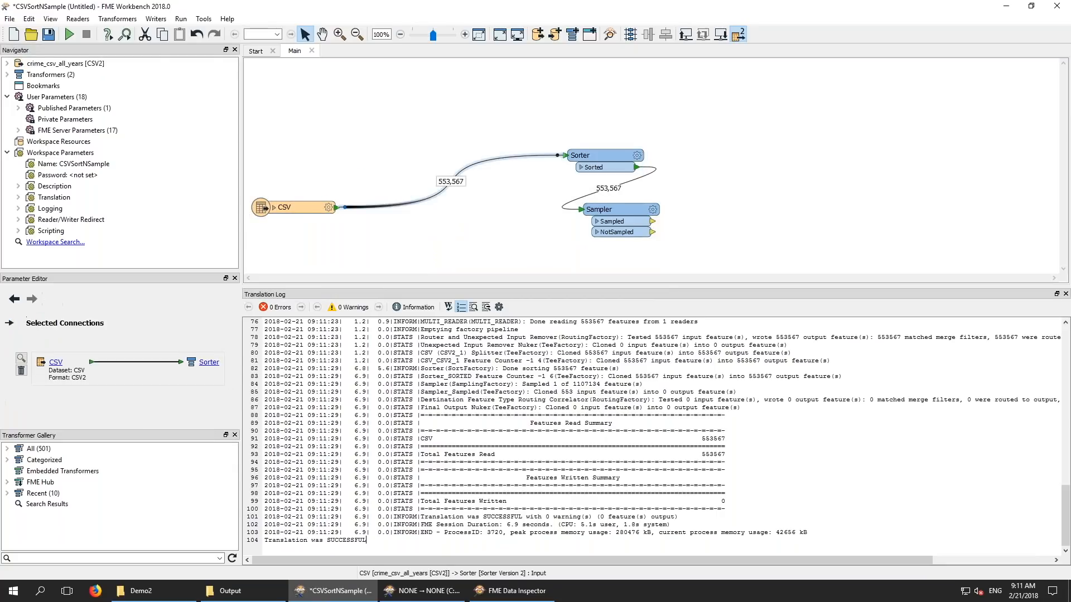
pyautogui.write('utec')
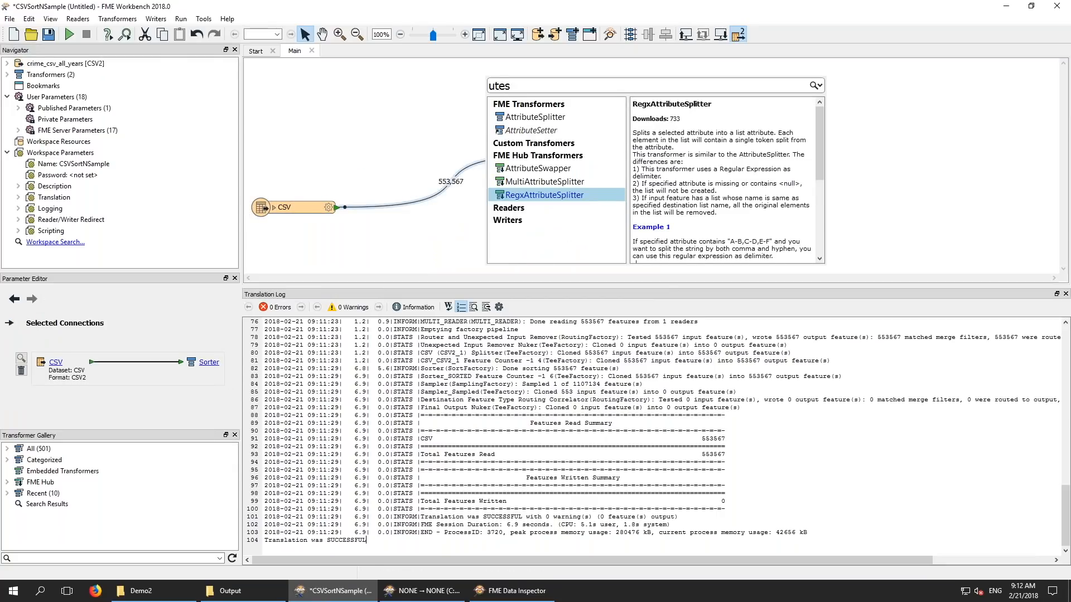
pyautogui.write('r')
pyautogui.press('Return')
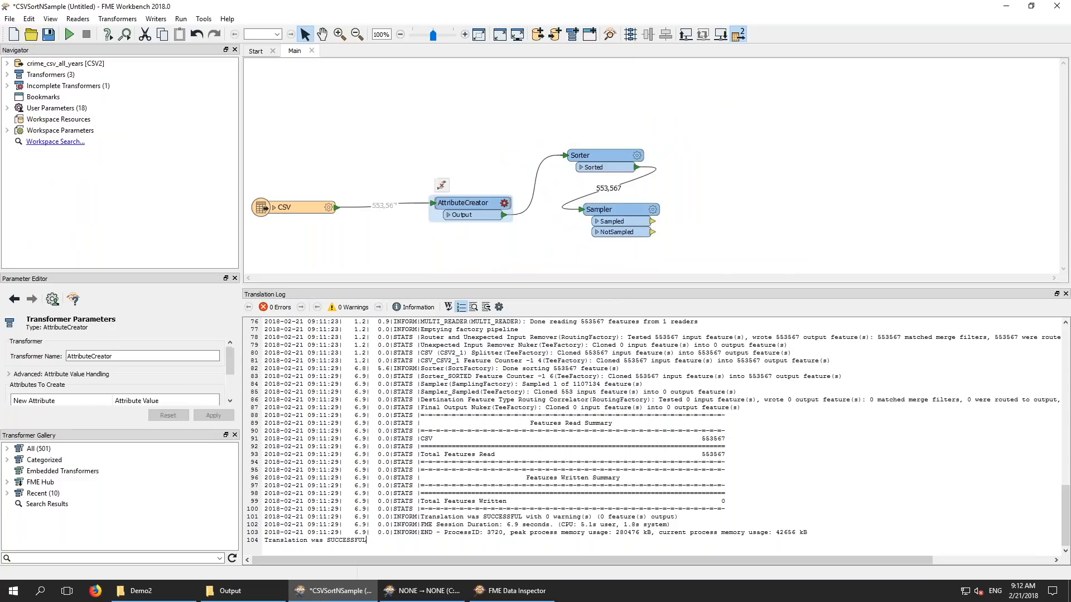
# In the AttributeCreator, define a new attribute xxxx with the value 1
pyautogui.click(504, 203)
pyautogui.click(483, 272)
pyautogui.write('xxxx')
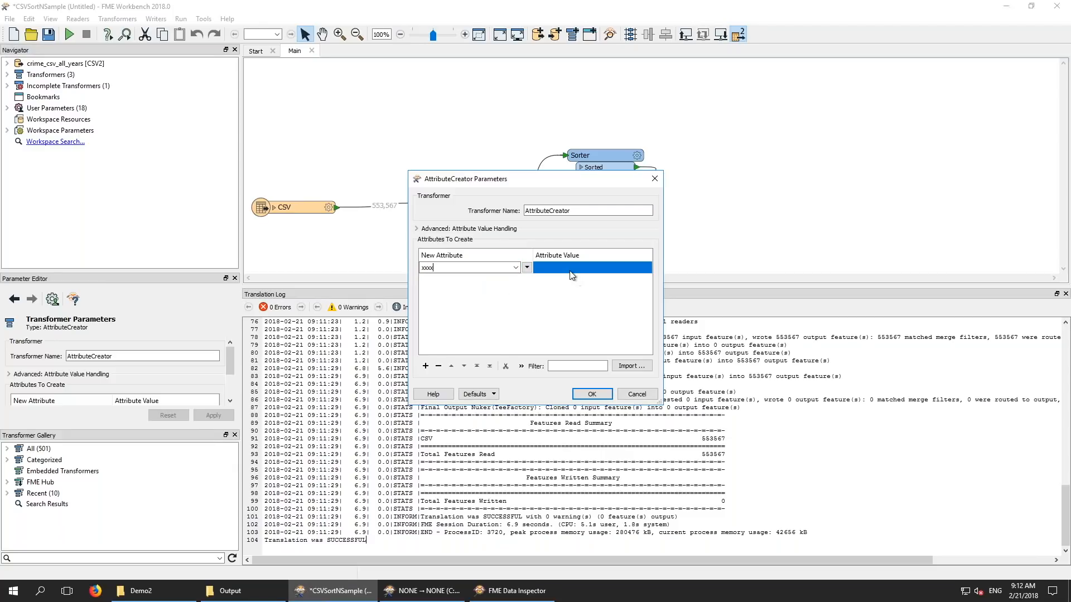
pyautogui.click(573, 270)
pyautogui.write('1')
pyautogui.click(592, 394)
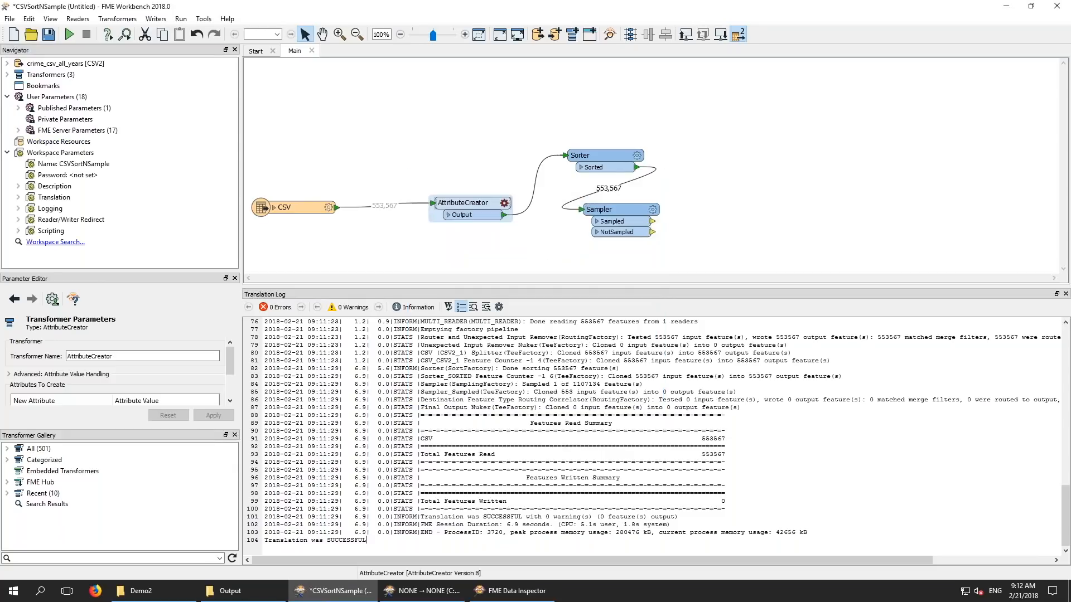
# Run the workspace and highlight the AttributeCreator's "Splitting feature table" message in the Translation Log
pyautogui.click(69, 34)
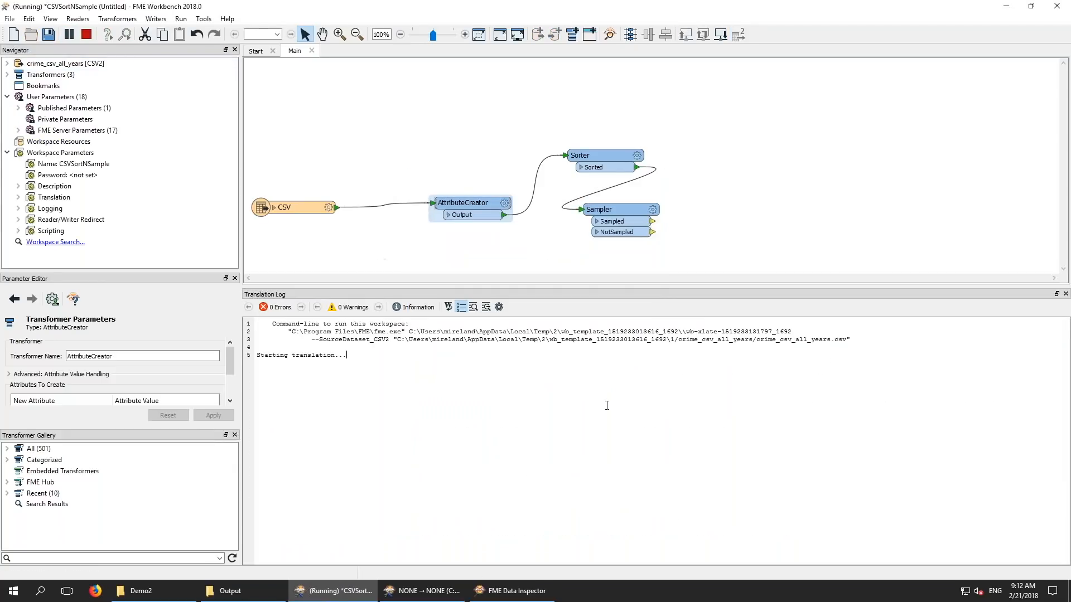
pyautogui.moveTo(457, 210); pyautogui.dragTo(457, 216)
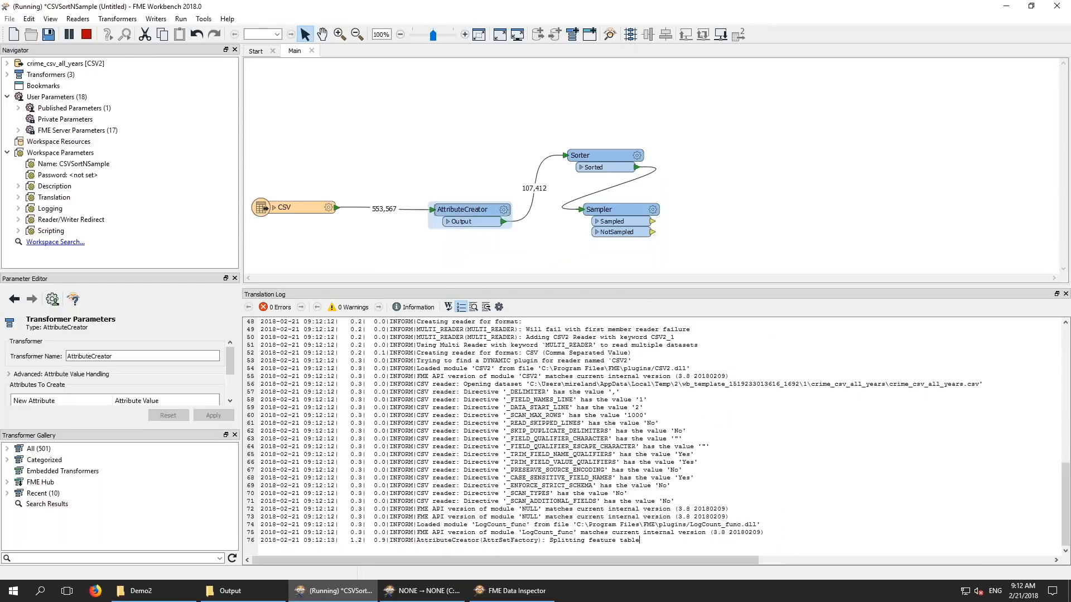
pyautogui.moveTo(550, 539); pyautogui.dragTo(648, 542)
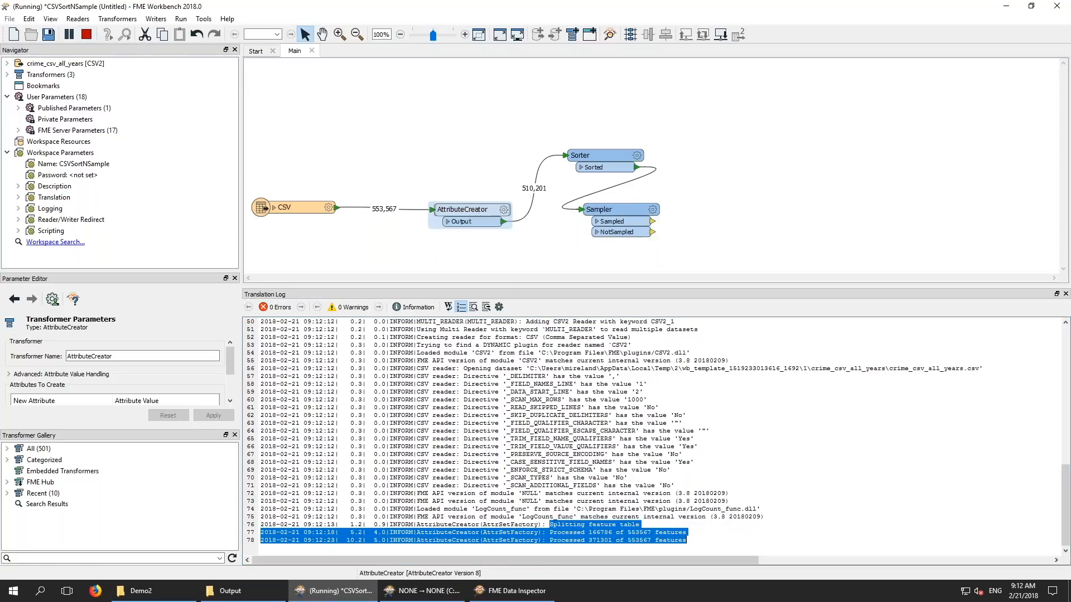
# Move the AttributeCreator out of the CSV-to-Sorter connection and connect it to the Sampler's Sampled output, then clear the log highlight
pyautogui.press('Delete')
pyautogui.click(801, 223)
pyautogui.hotkey('ctrl', 'v')
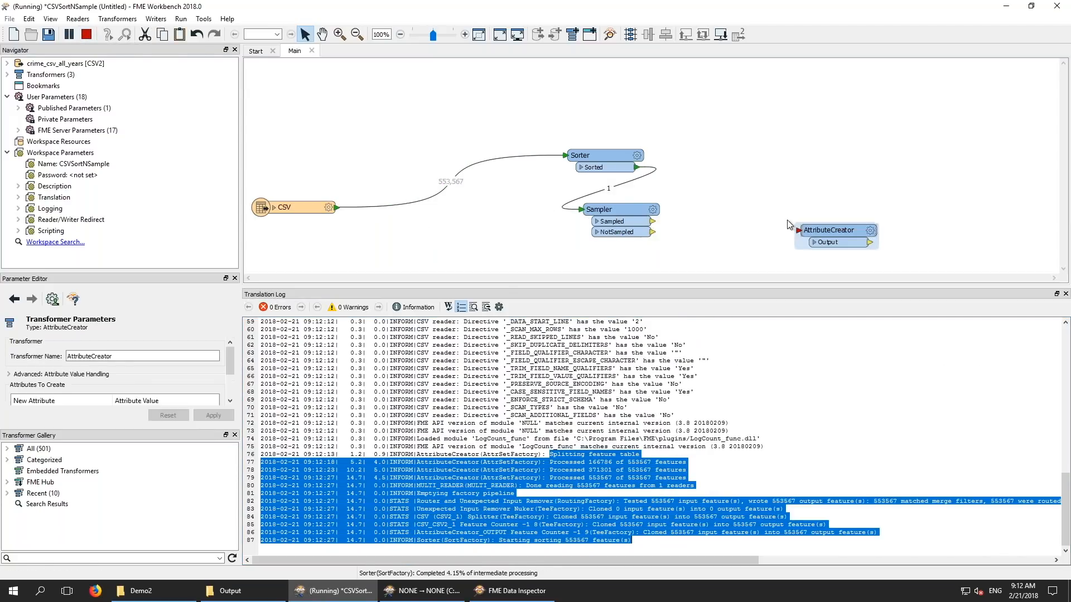
pyautogui.moveTo(843, 229); pyautogui.dragTo(778, 202)
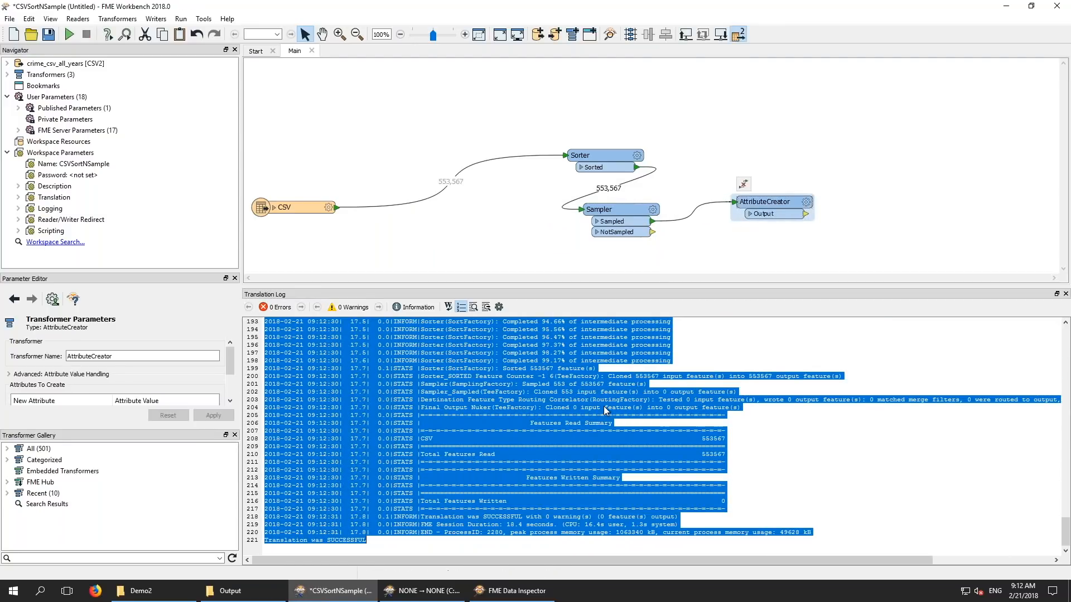
pyautogui.click(592, 430)
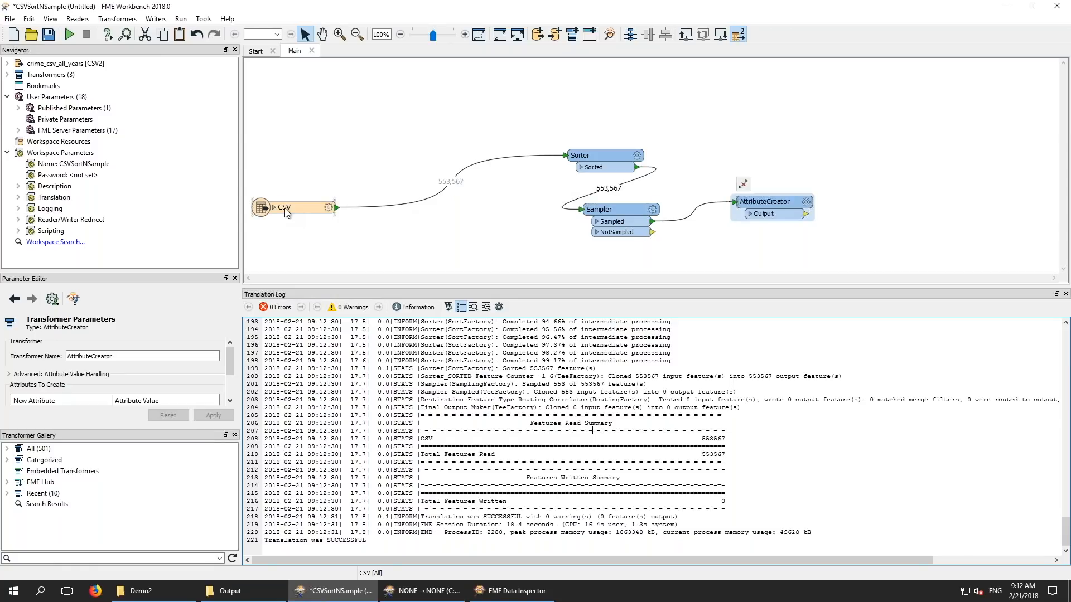
# Tidy the canvas with the CSV reader and AttributeCreator level with the Sorter and the Sampler just beneath it
pyautogui.moveTo(286, 212); pyautogui.dragTo(451, 153)
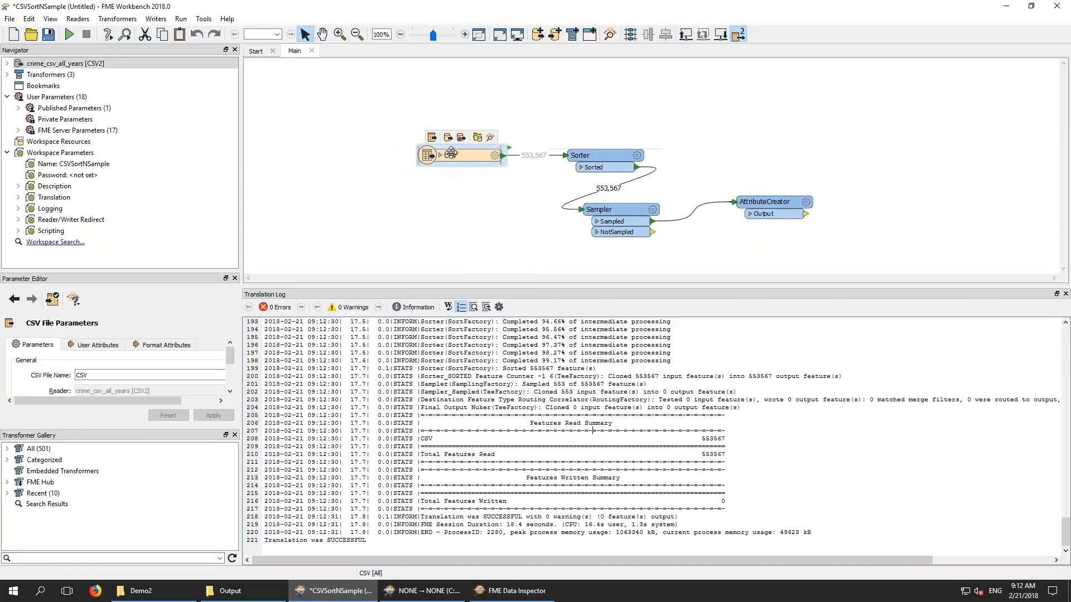
pyautogui.moveTo(615, 207); pyautogui.dragTo(597, 192)
pyautogui.moveTo(787, 207); pyautogui.dragTo(752, 155)
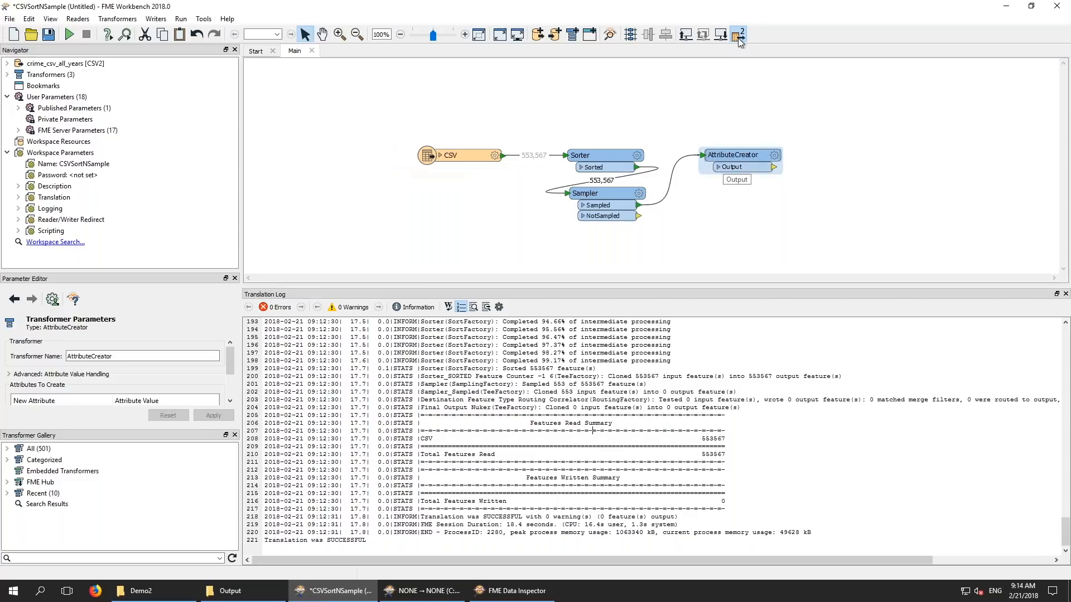
# Nudge the Sorter slightly upward on the canvas and check the summary of its sort attributes
pyautogui.moveTo(604, 157); pyautogui.dragTo(604, 150)
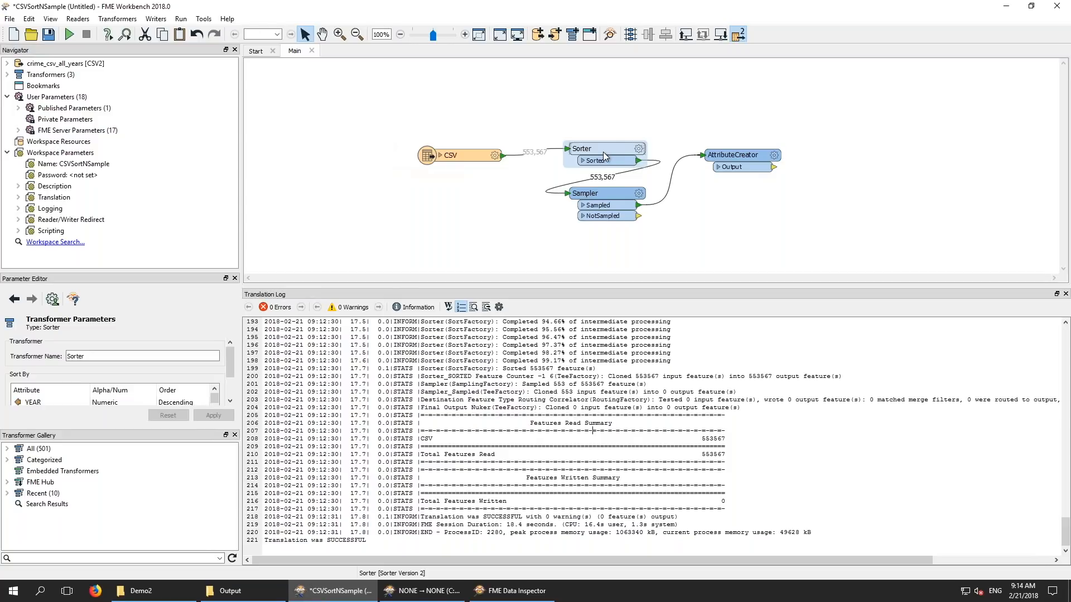
pyautogui.moveTo(604, 153)
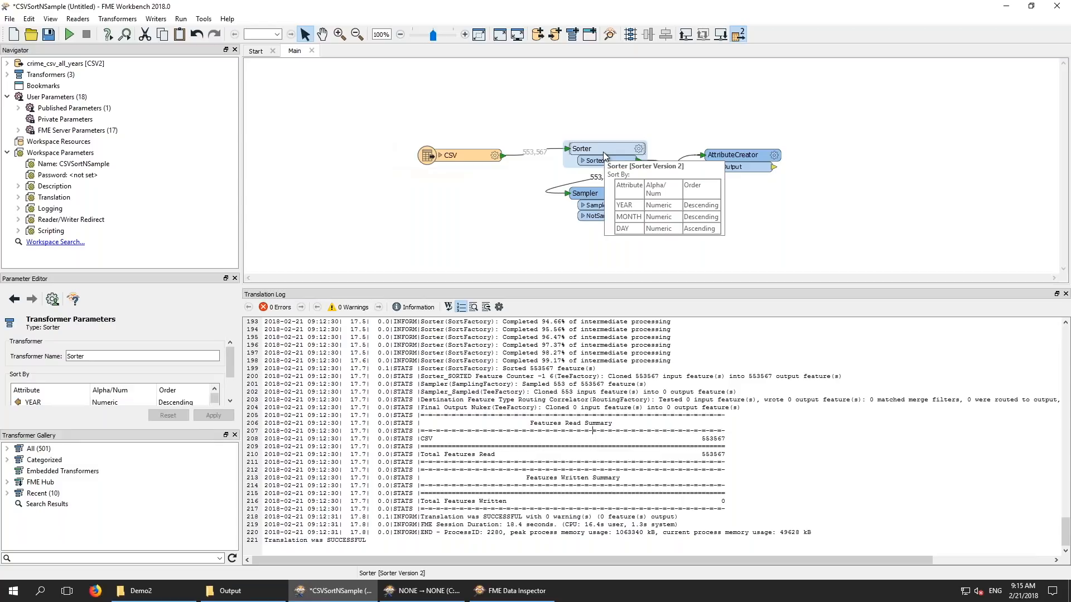
pyautogui.click(663, 116)
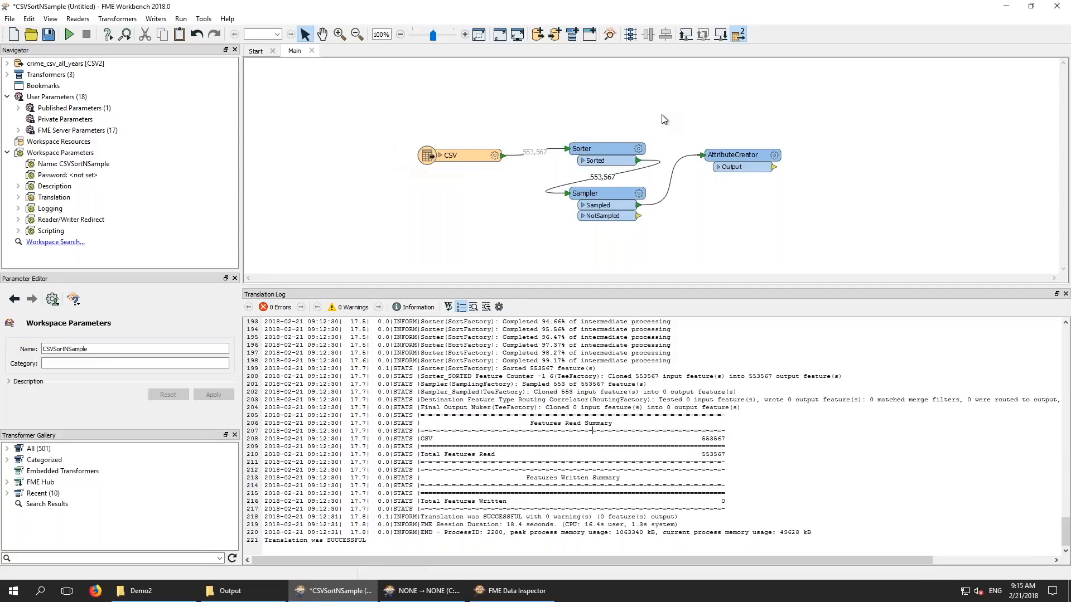
# Update the crime_csv_all_years CSV reader from its existing dataset with the Update Reader option, leaving the feature types out
pyautogui.click(77, 63)
pyautogui.rightClick(77, 65)
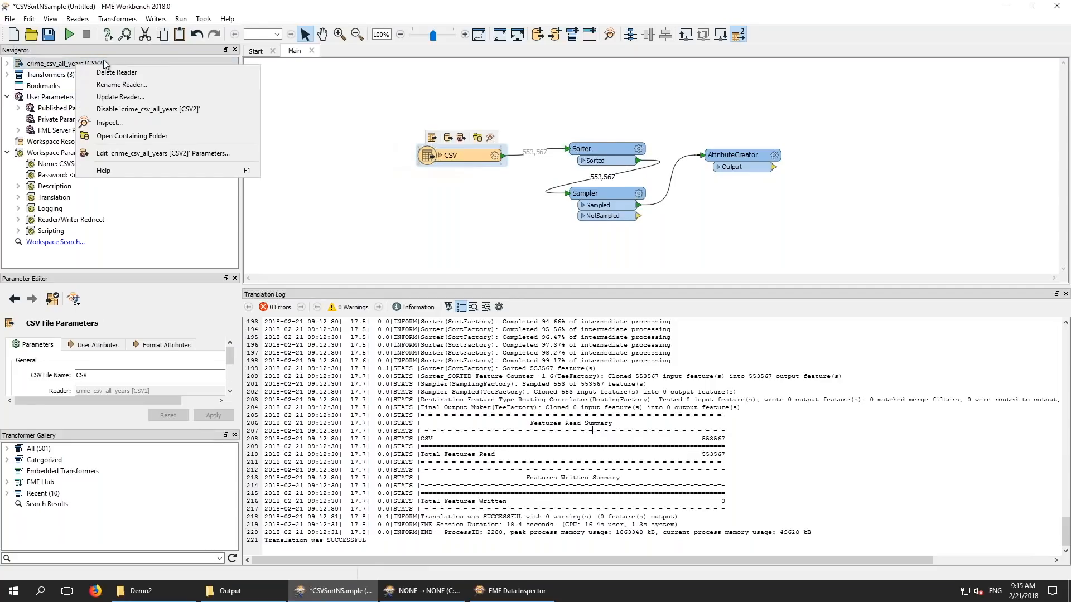
pyautogui.click(180, 99)
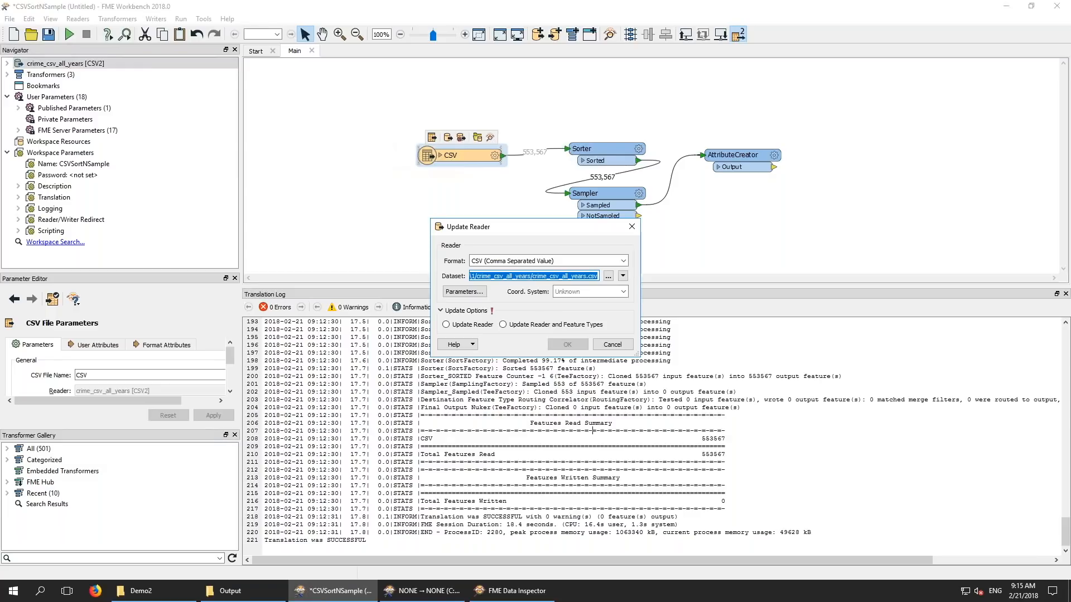
pyautogui.click(467, 325)
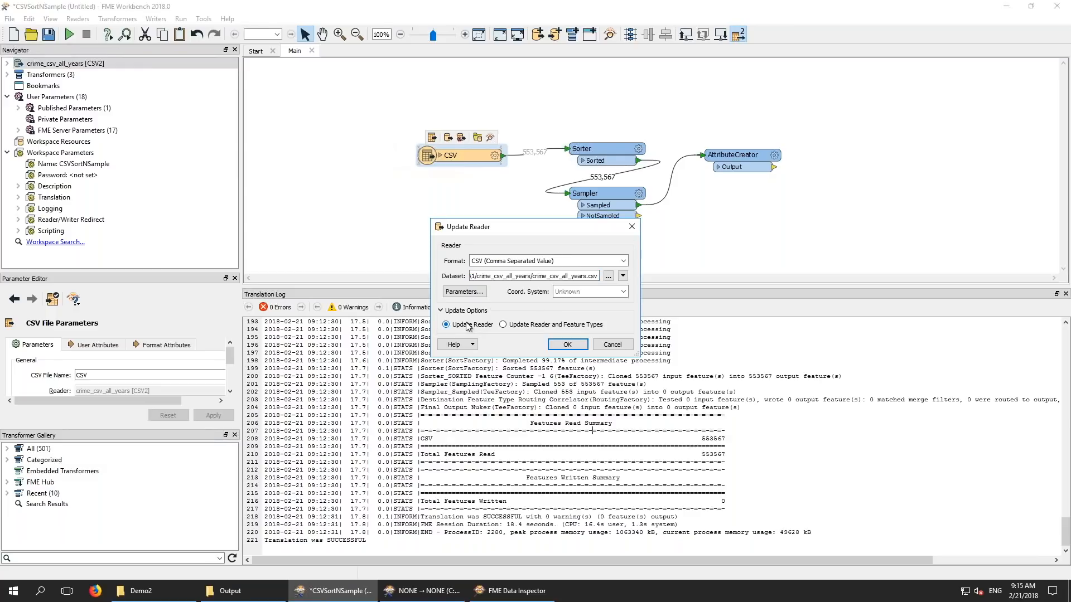
pyautogui.click(568, 345)
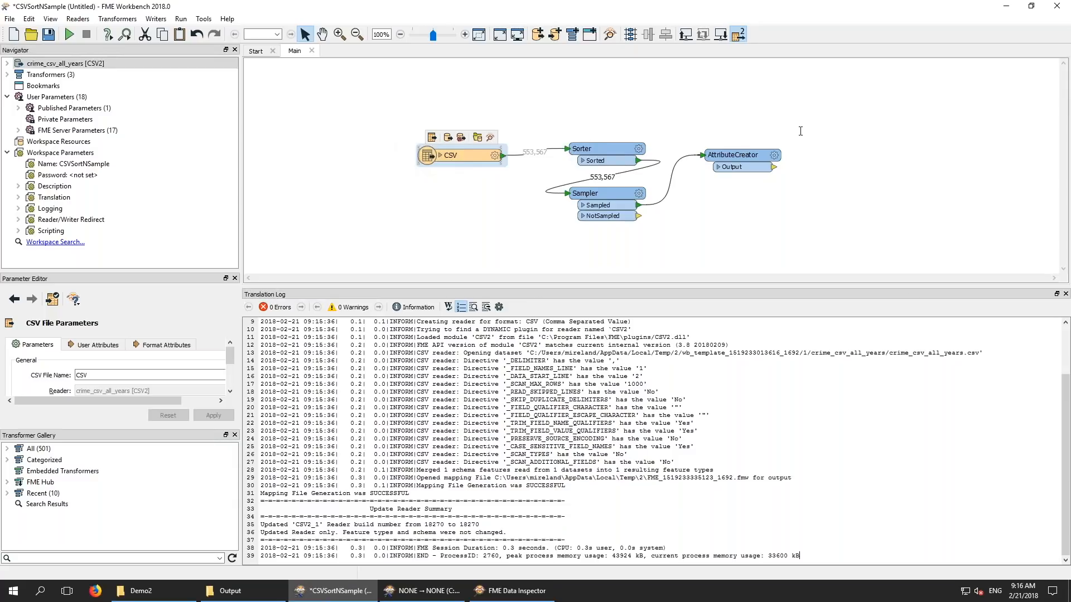
# Add a Tester transformer to the empty canvas area beyond the AttributeCreator
pyautogui.click(859, 184)
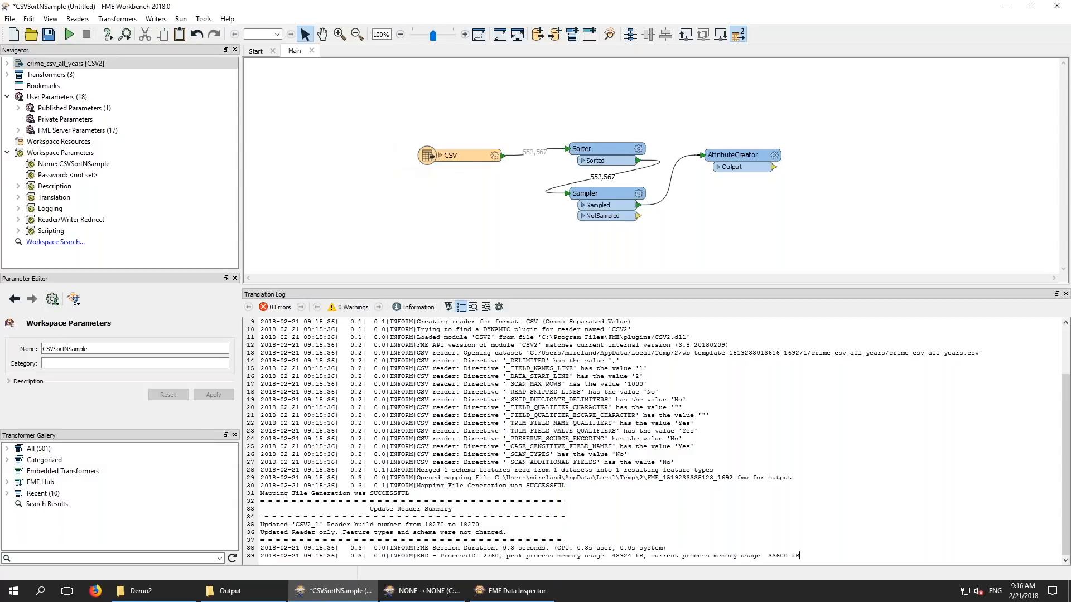
pyautogui.write('test')
pyautogui.press('Down')
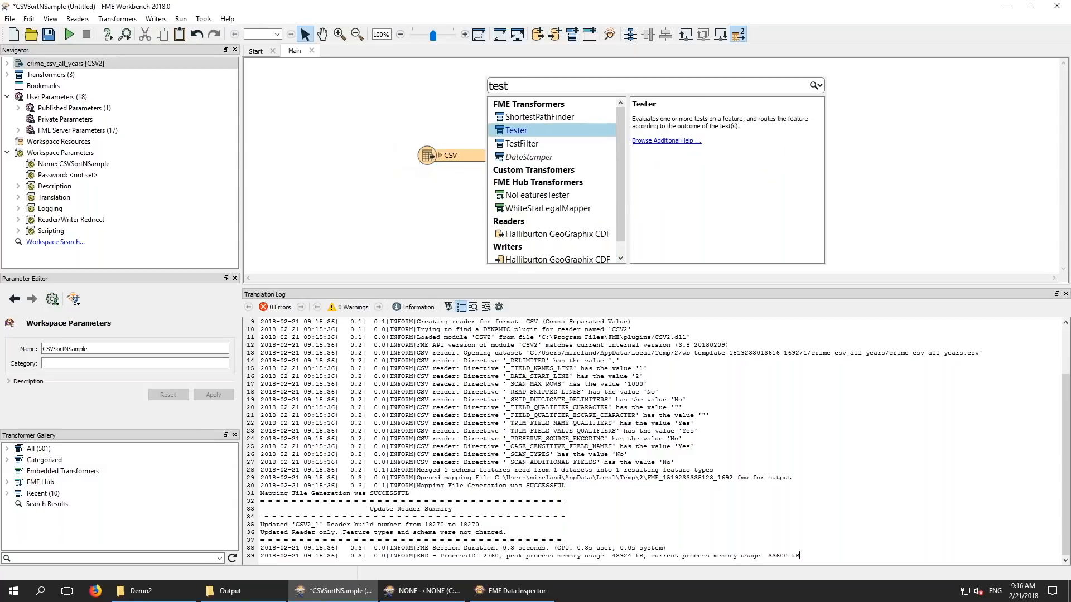
pyautogui.press('Return')
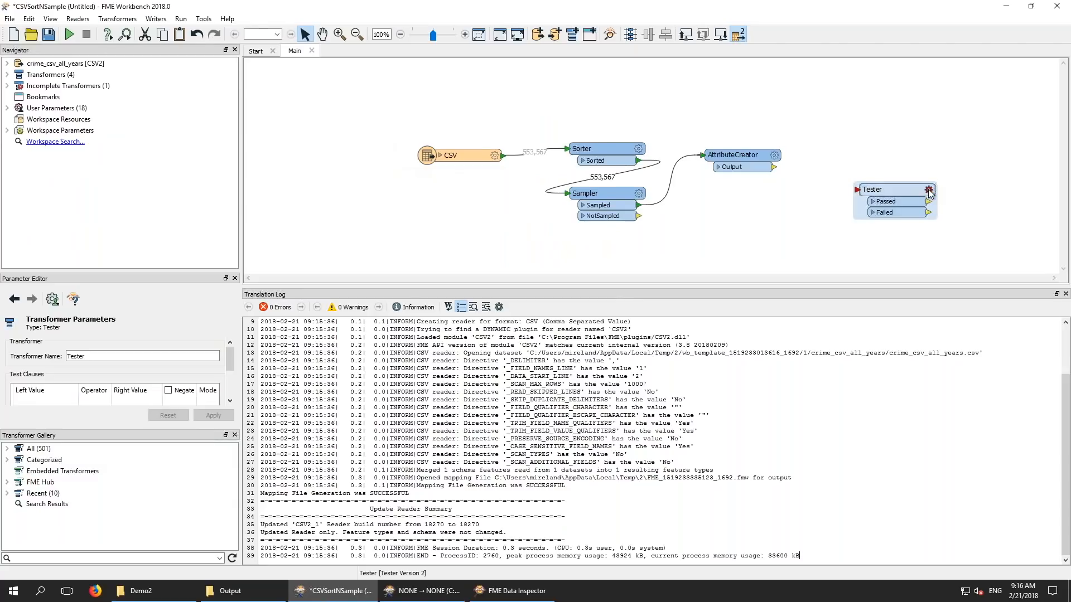
# Try a Tester clause in Date/Time comparison mode, review the operators on offer, and discard the changes
pyautogui.click(929, 190)
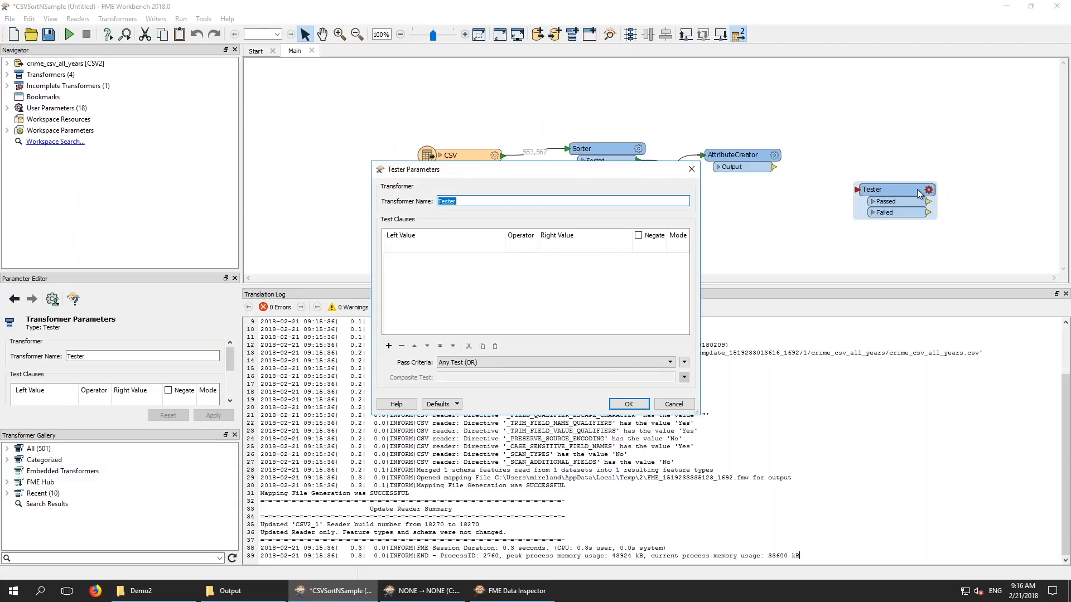
pyautogui.click(684, 247)
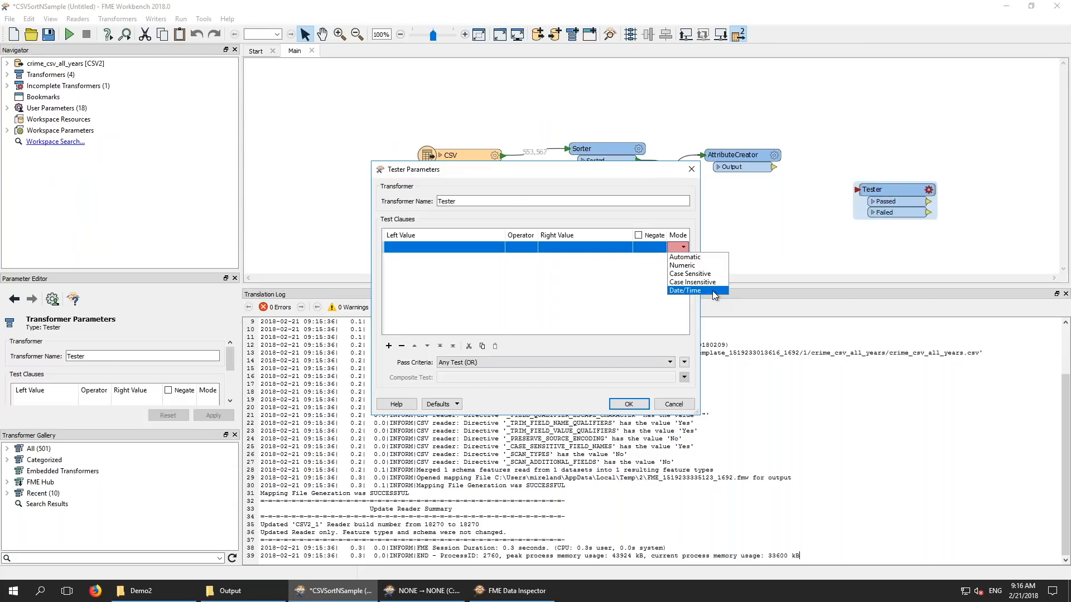
pyautogui.click(715, 295)
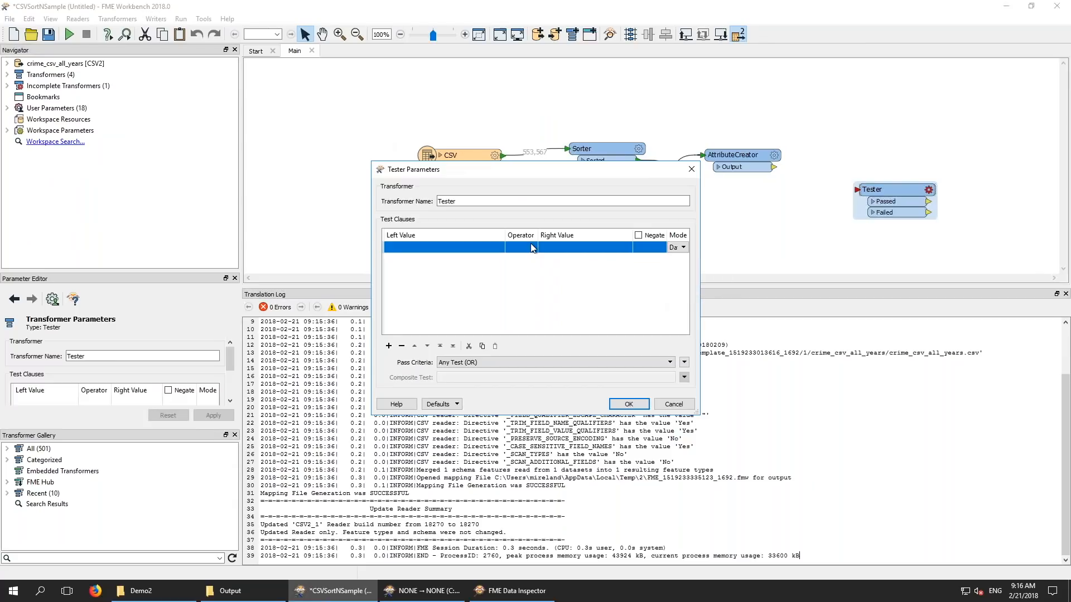
pyautogui.click(528, 249)
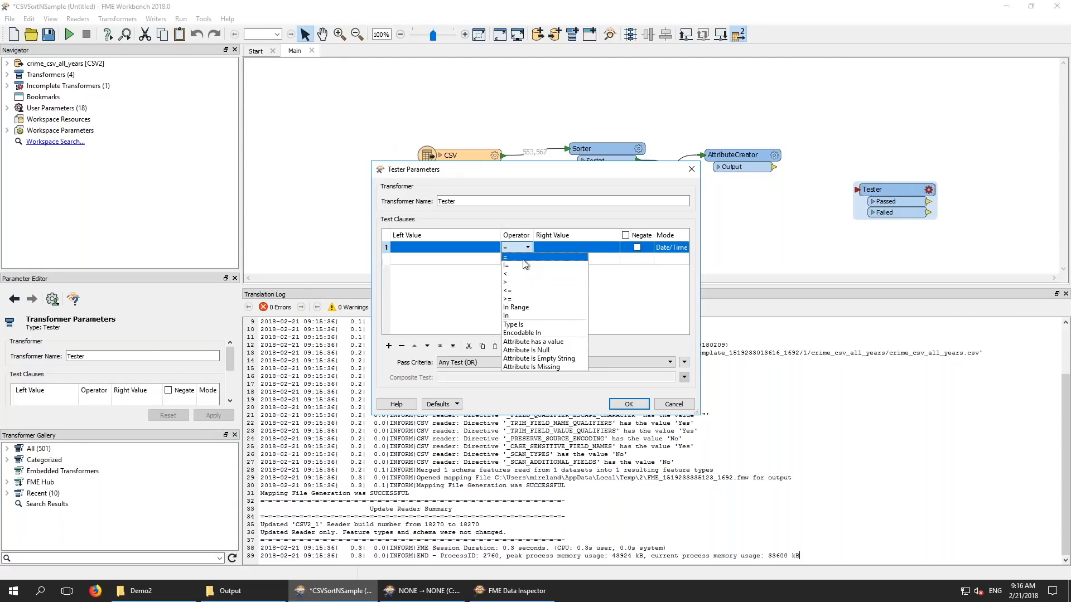
pyautogui.click(451, 251)
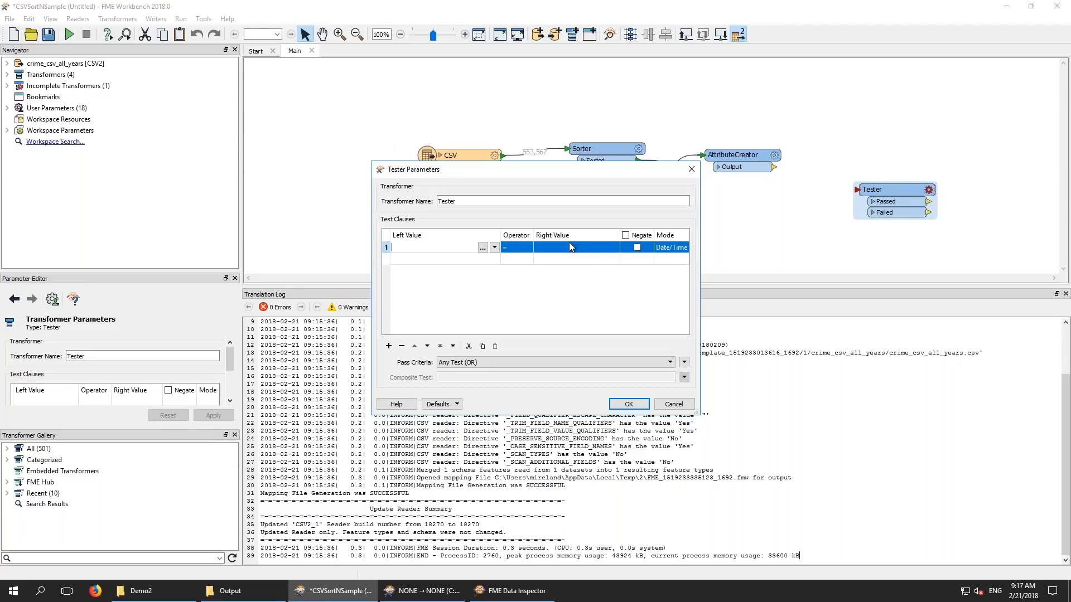
pyautogui.click(674, 404)
# Add a DateTimeConverter above the Tester, connect it to the Sampler's Sampled output, and view its parameters without changing them
pyautogui.click(736, 229)
pyautogui.write('dtc')
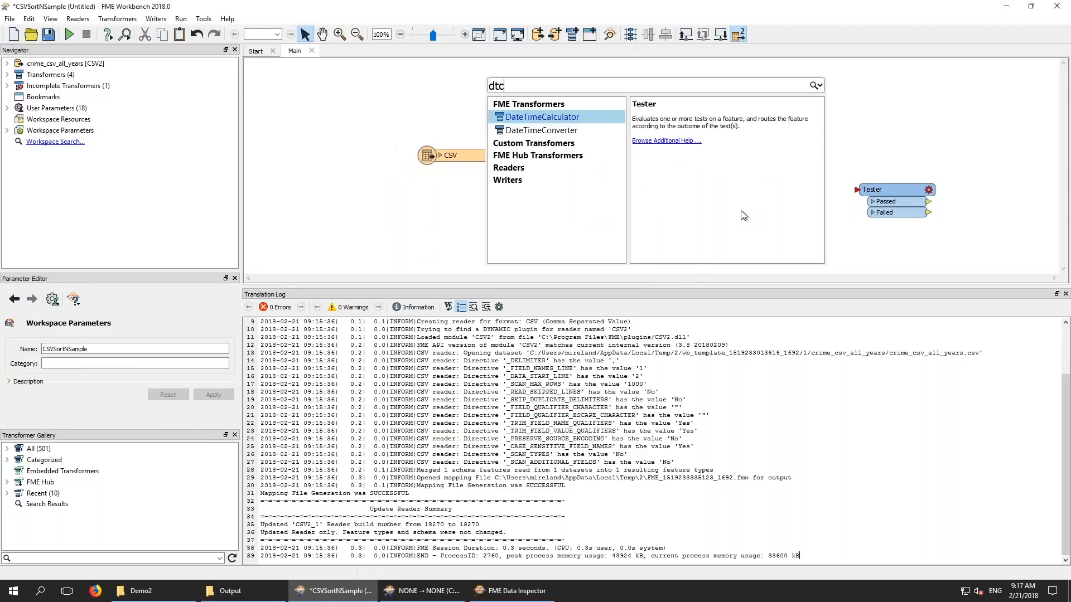
pyautogui.click(574, 133)
pyautogui.moveTo(592, 134); pyautogui.dragTo(882, 96)
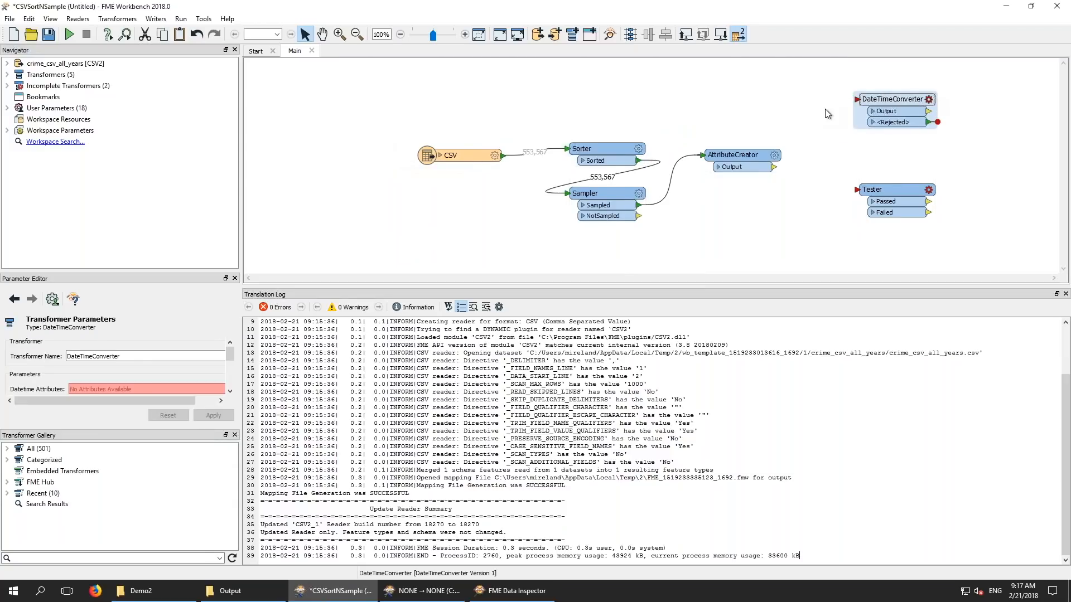
pyautogui.moveTo(858, 103); pyautogui.dragTo(774, 166)
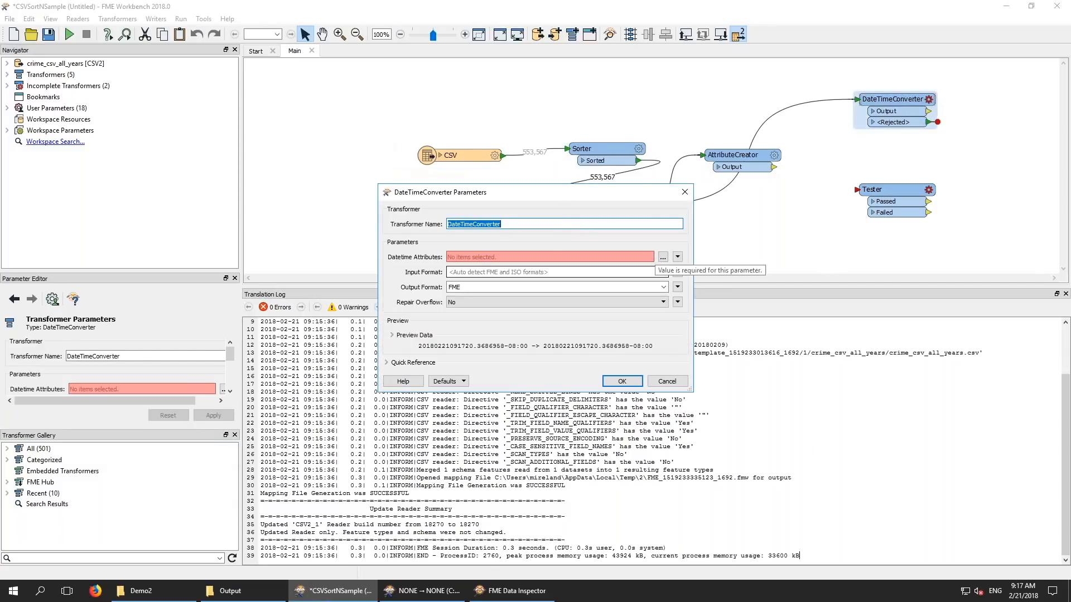
pyautogui.click(670, 384)
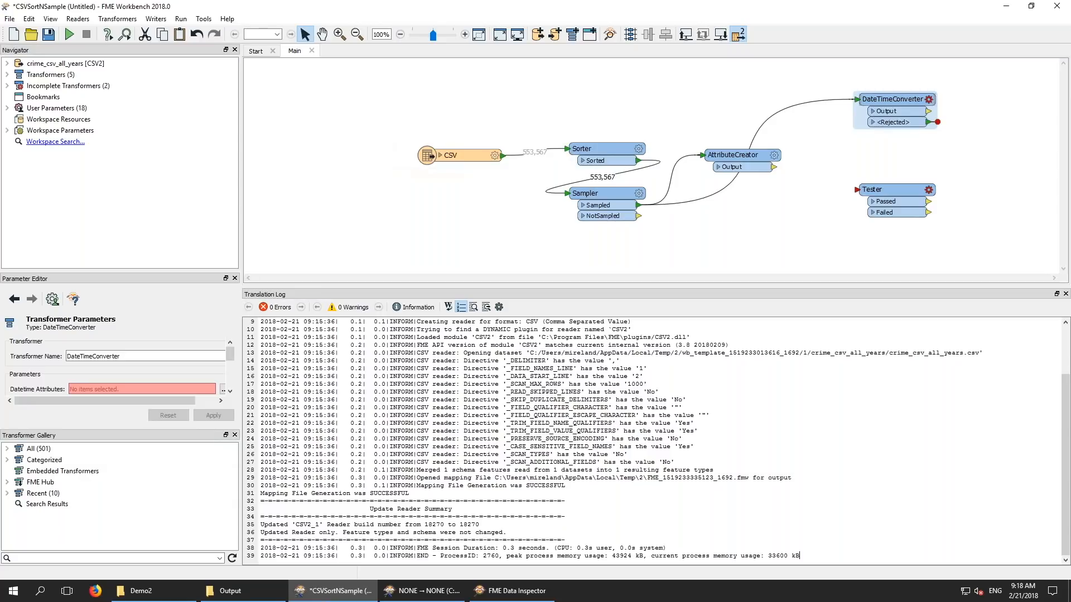
# Add a VariableSetter above the Sorter and a VariableRetriever beside it
pyautogui.click(591, 109)
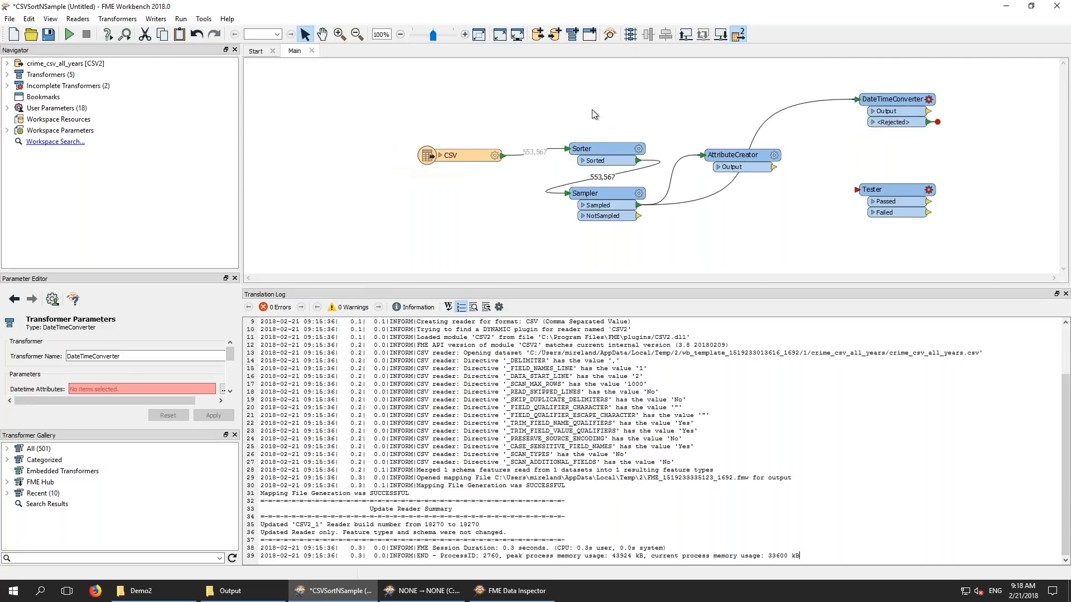
pyautogui.write('var')
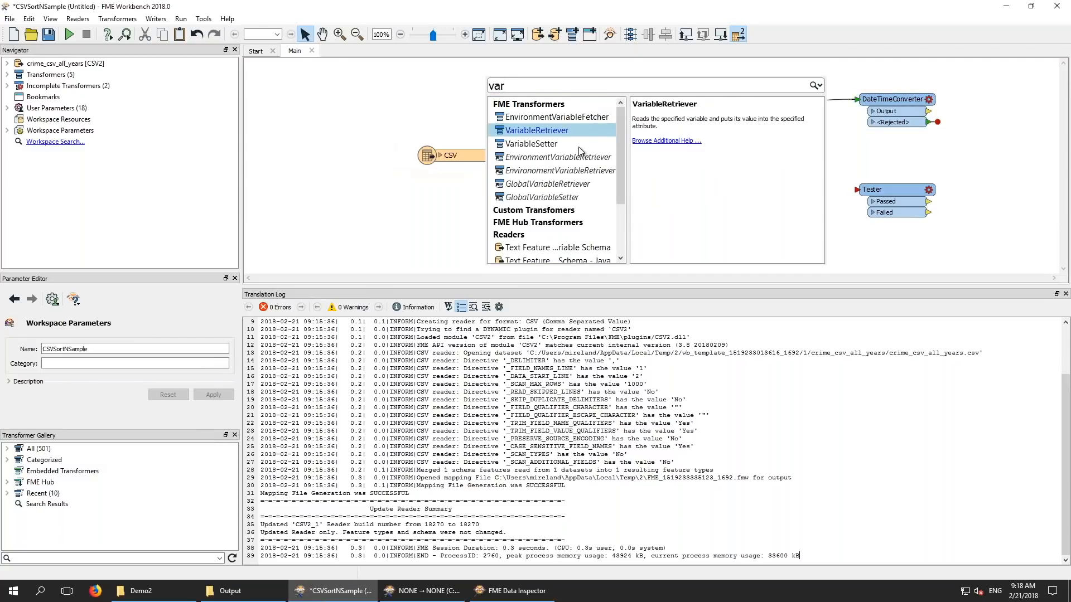
pyautogui.click(539, 146)
pyautogui.moveTo(578, 151); pyautogui.dragTo(583, 111)
pyautogui.click(685, 110)
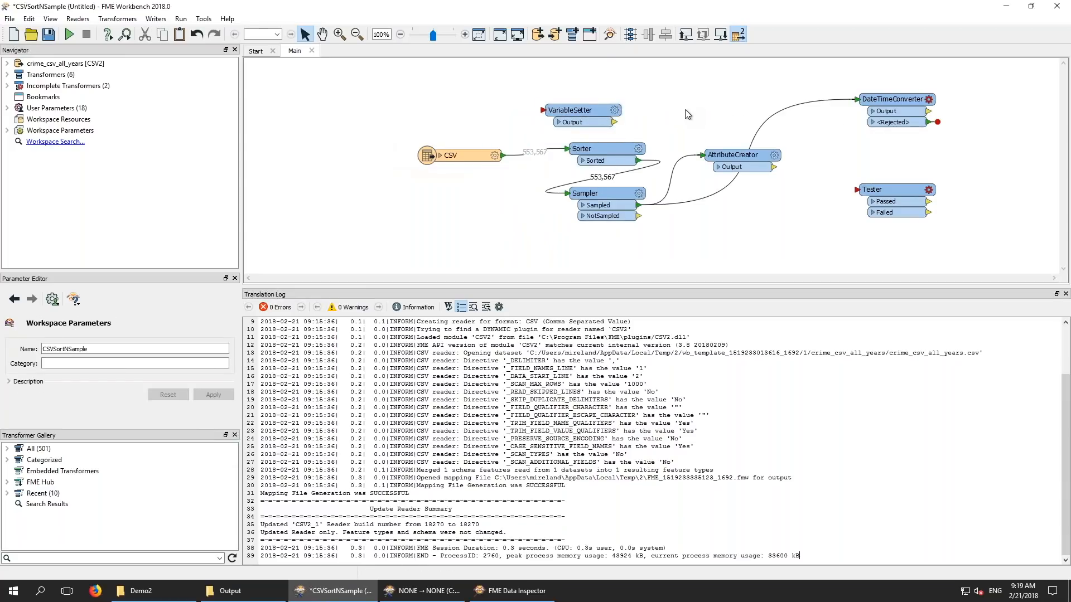
pyautogui.write('va')
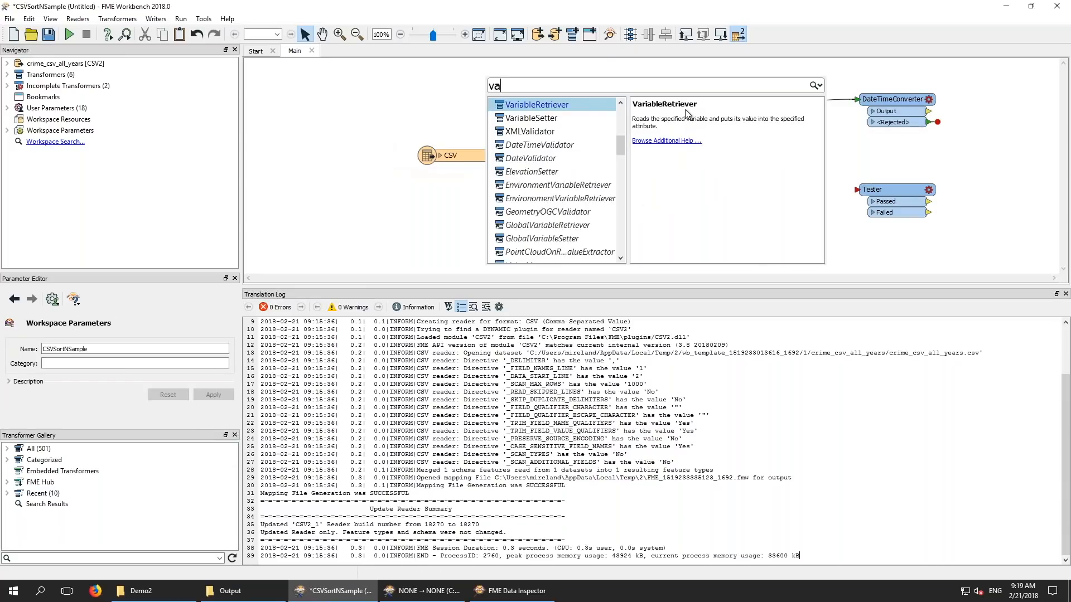
pyautogui.click(564, 108)
pyautogui.moveTo(611, 120); pyautogui.dragTo(697, 112)
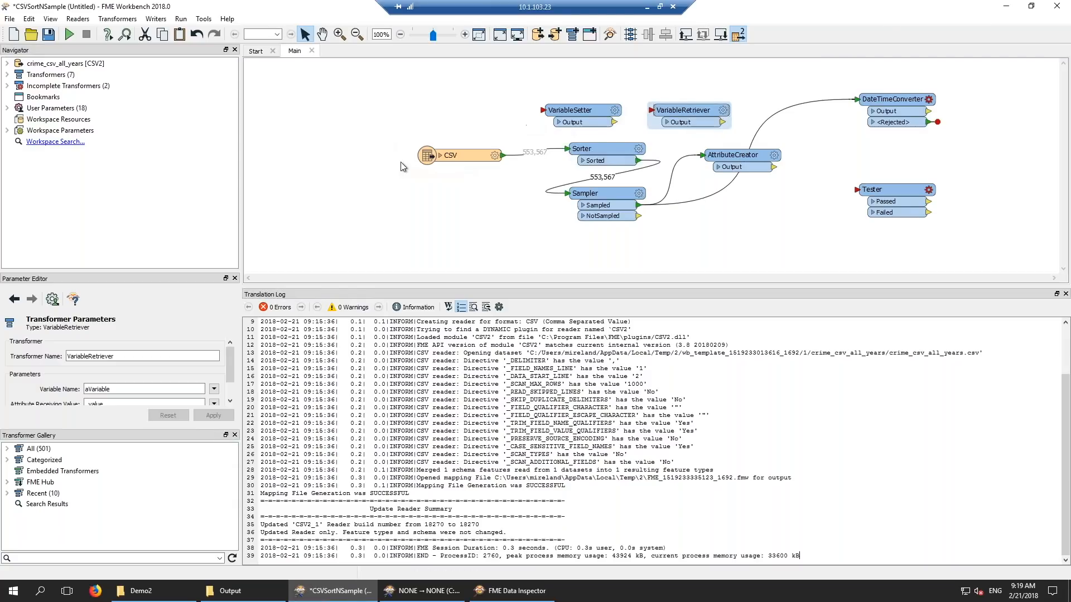
# Add a WorkspaceRunner transformer below the CSV reader
pyautogui.click(363, 207)
pyautogui.write('works')
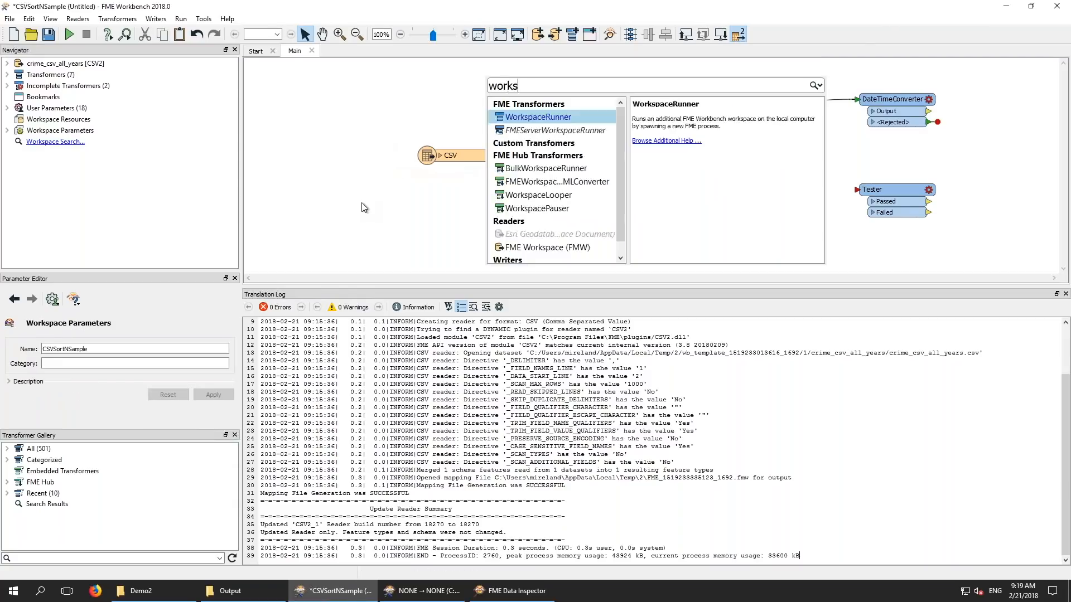
pyautogui.press('Return')
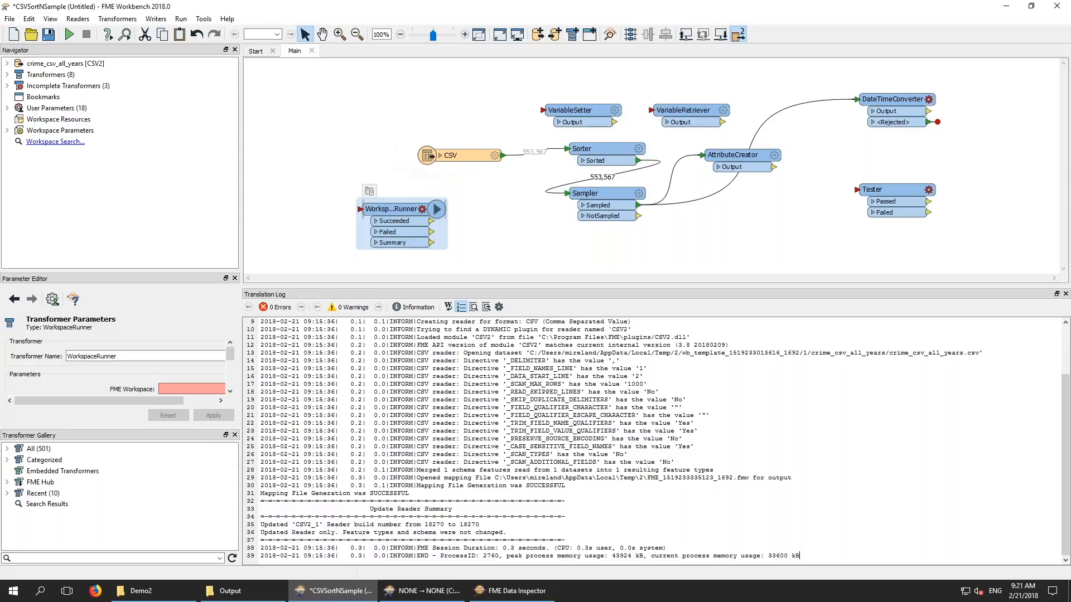
# Add a Creator transformer below the AttributeCreator
pyautogui.click(733, 237)
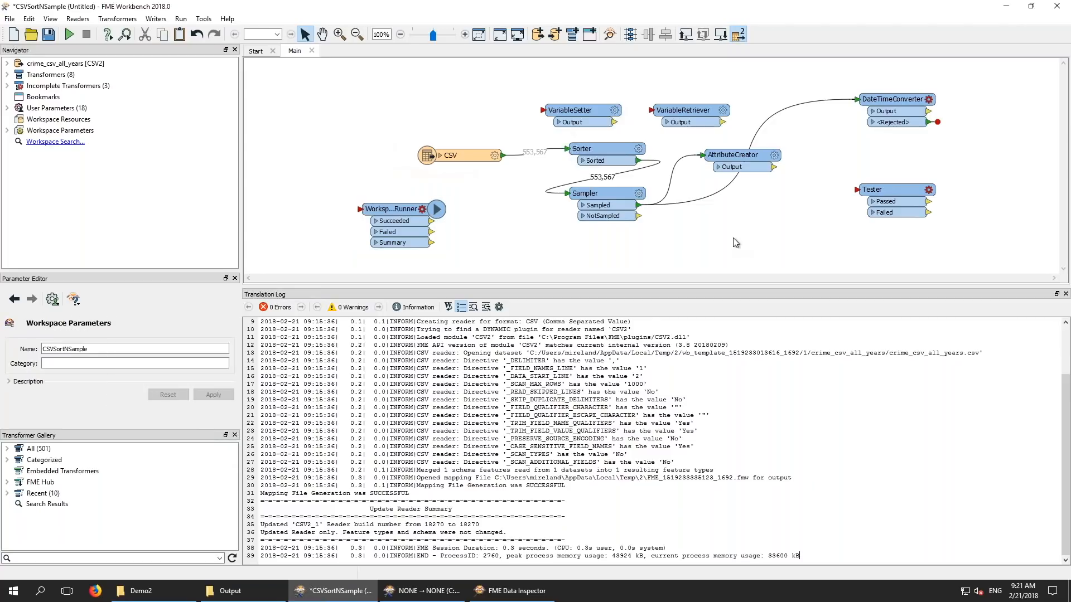
pyautogui.write('creat')
pyautogui.press('Return')
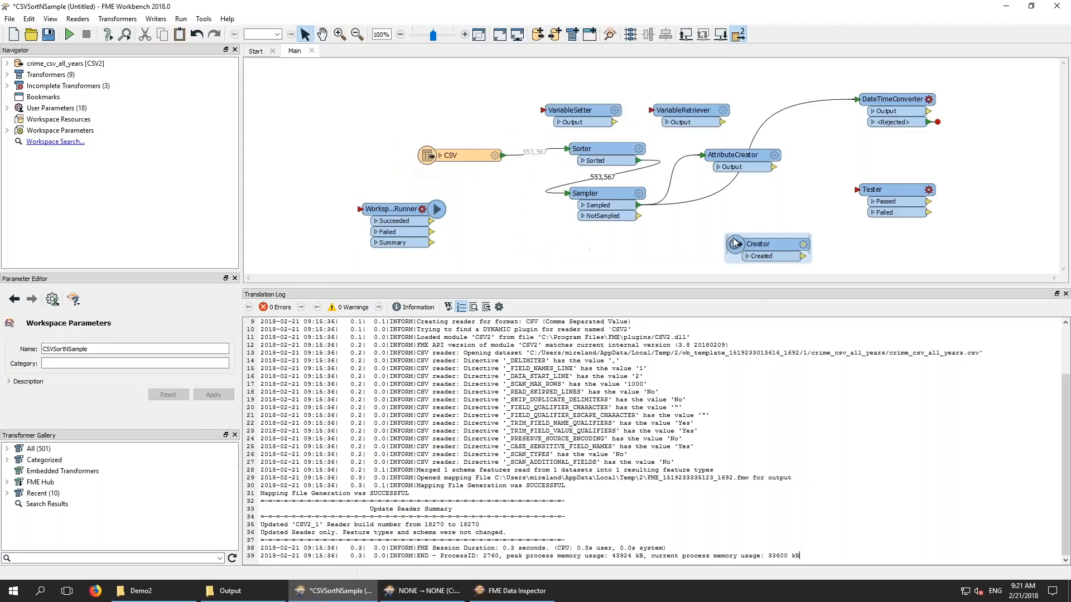
# In the Creator's geometry object settings, choose the Clothoid geometry type and enable its transformation matrix
pyautogui.click(803, 246)
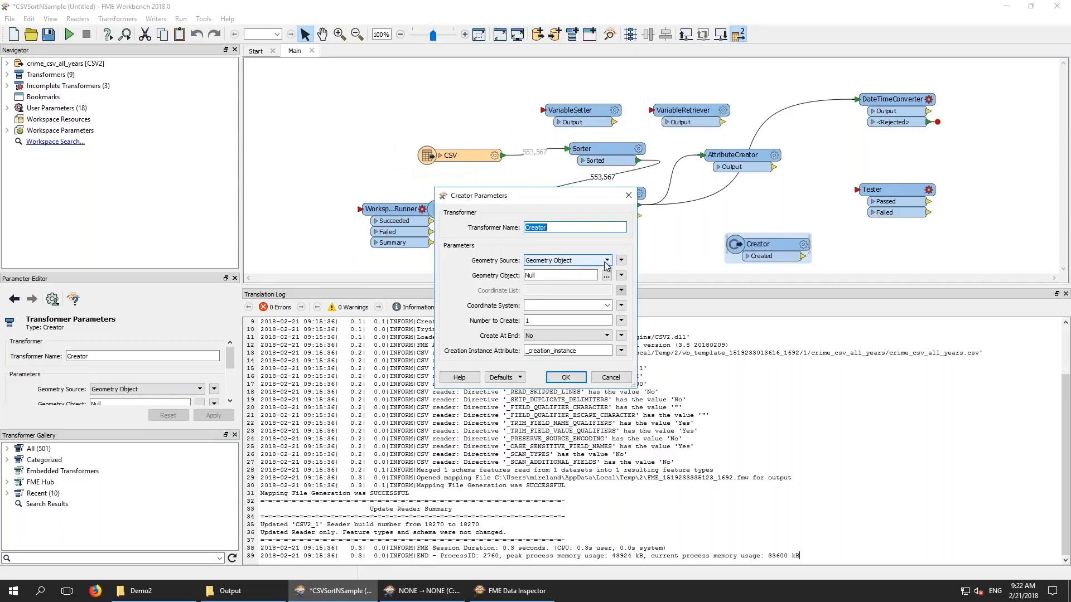
pyautogui.click(607, 261)
pyautogui.click(608, 262)
pyautogui.click(607, 276)
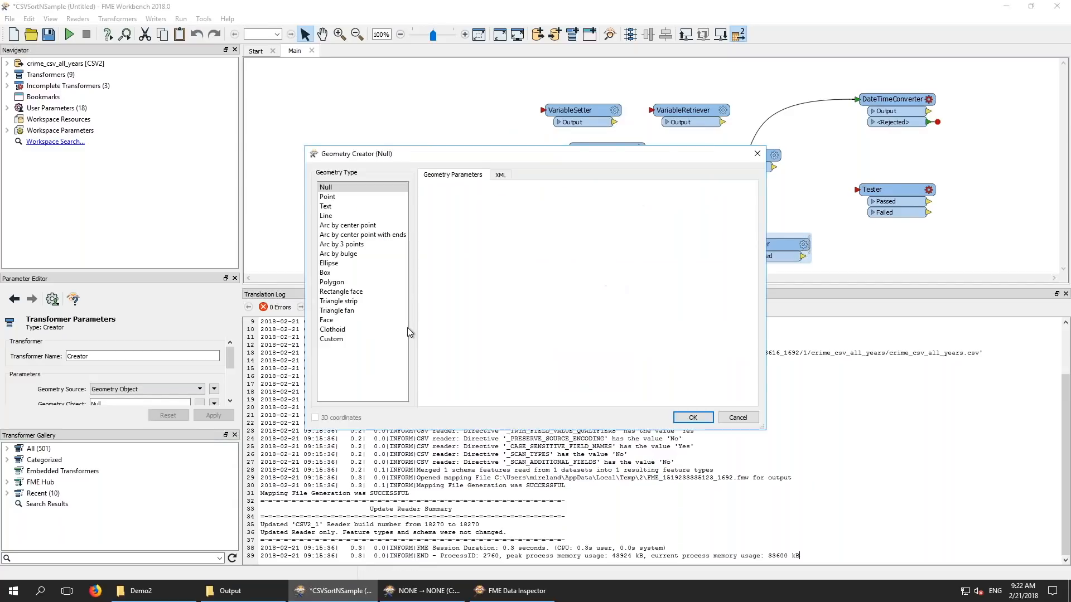
pyautogui.click(335, 330)
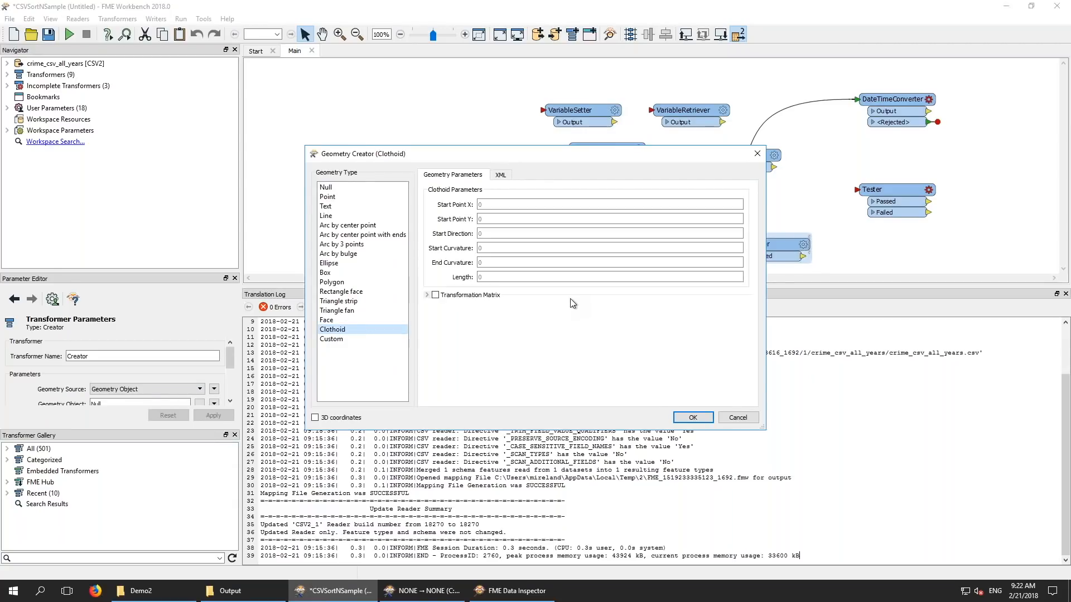
pyautogui.click(435, 295)
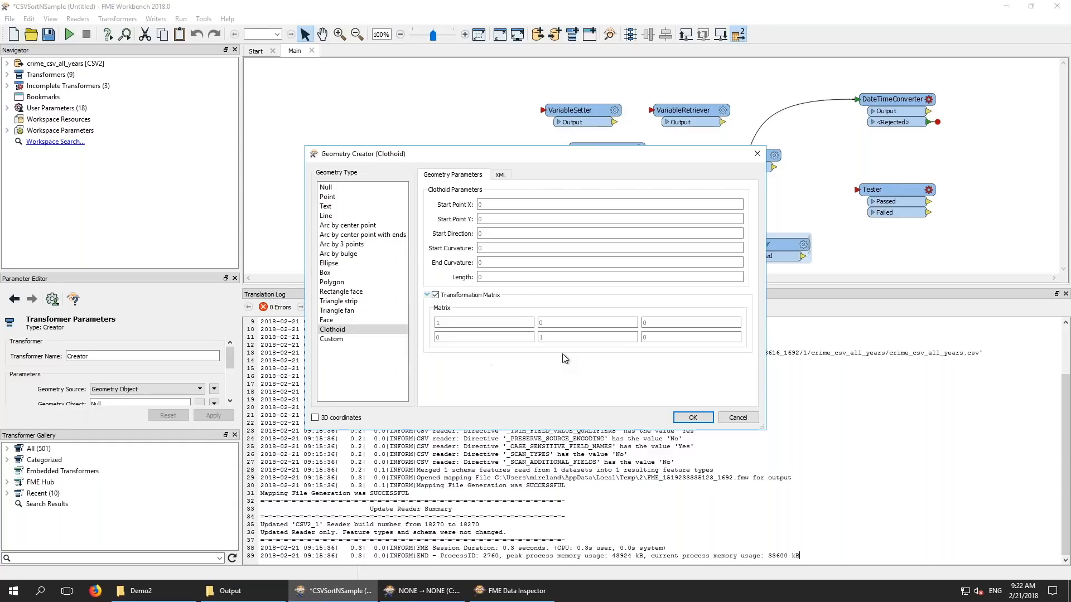